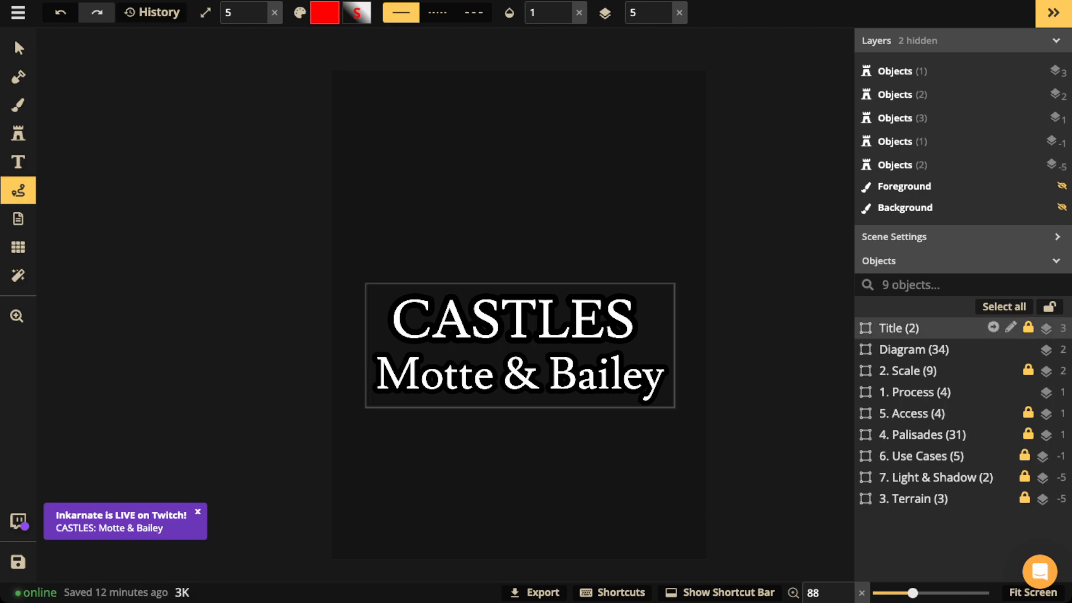
Step: Delete the CASTLES Title group and set the Diagram group's opacity to 1, then ready red freehand paths
{"action": "left_click", "coordinate": [898, 328]}
{"action": "key", "text": "Delete"}
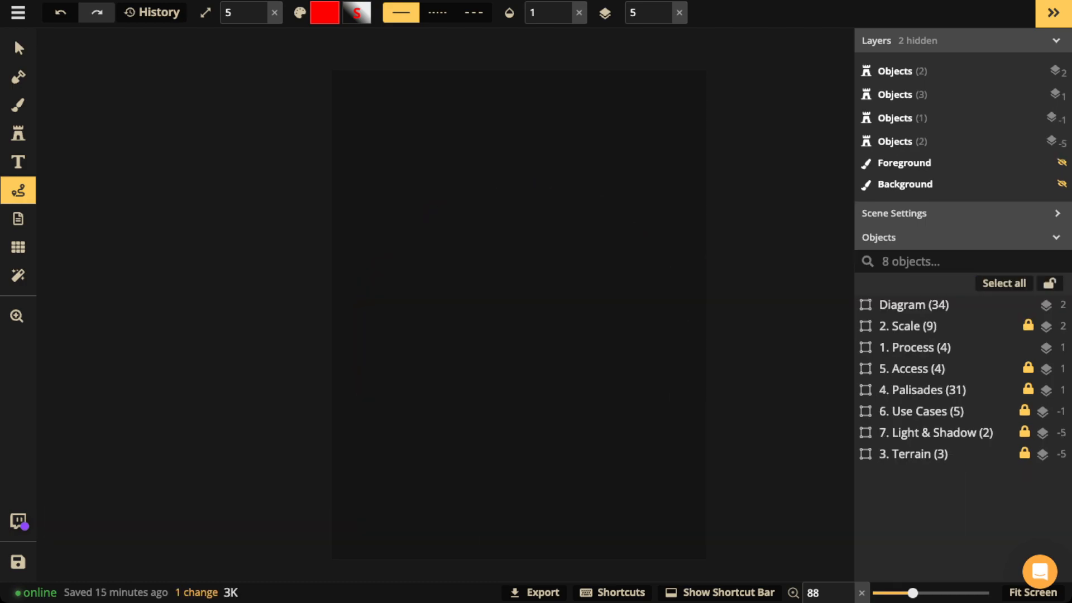
{"action": "left_click", "coordinate": [913, 305]}
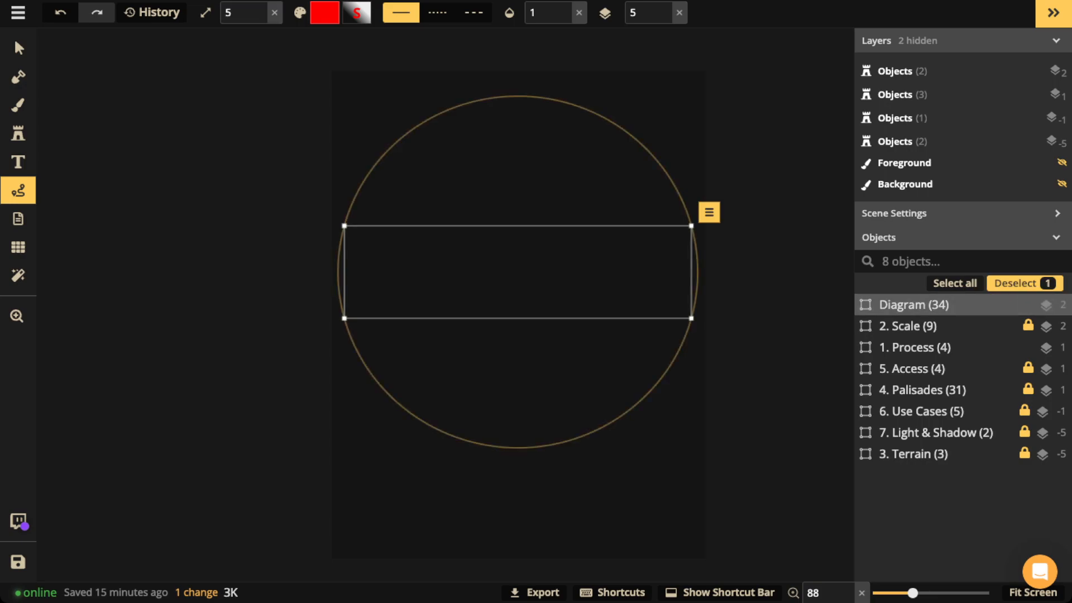
{"action": "left_click", "coordinate": [19, 48]}
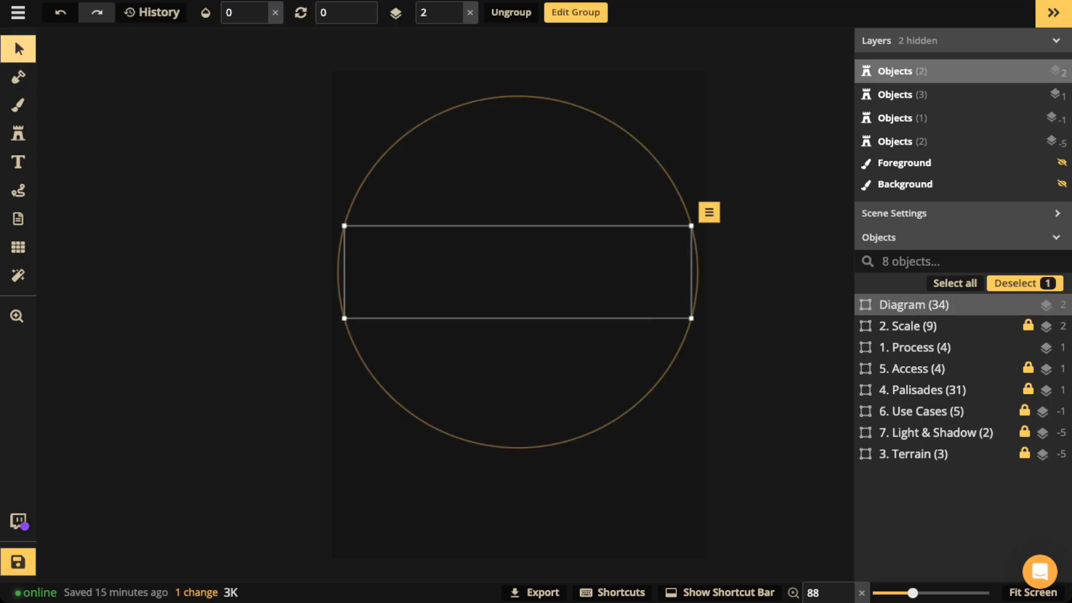
{"action": "left_click", "coordinate": [275, 13]}
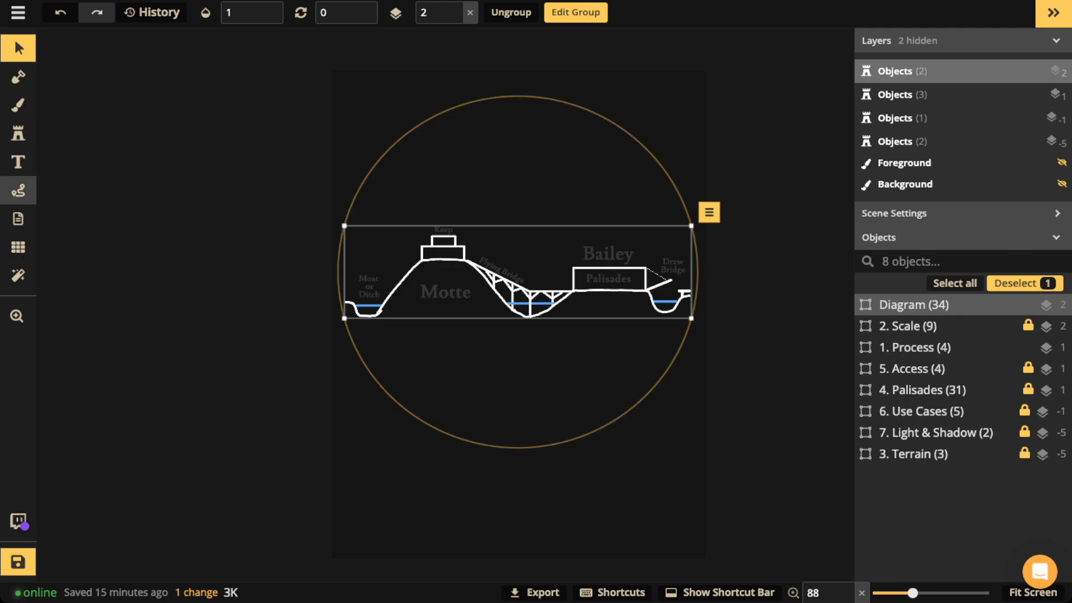
{"action": "left_click", "coordinate": [19, 190]}
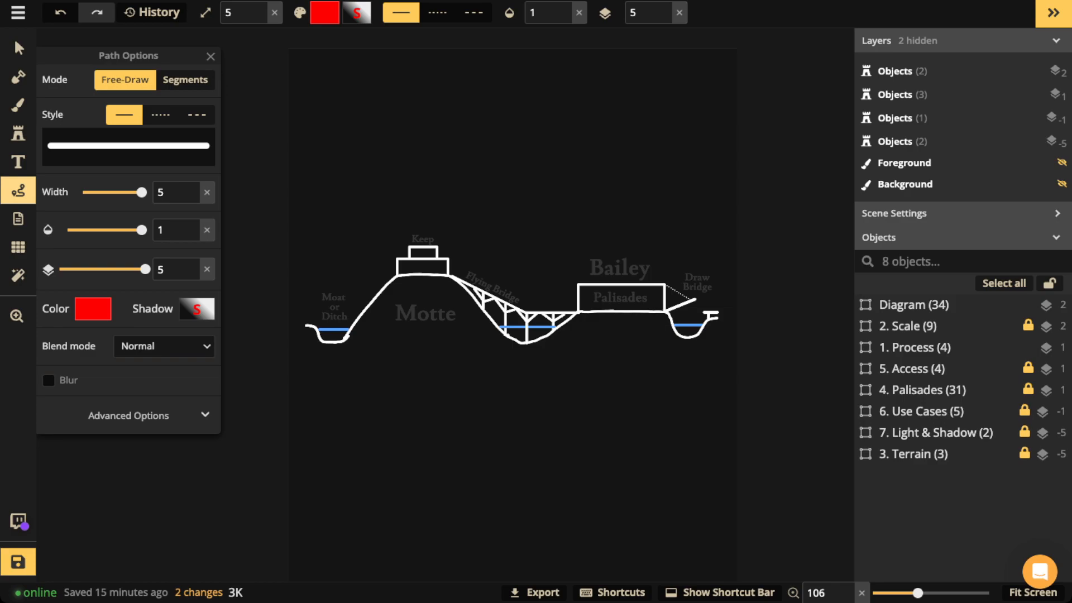
{"action": "mouse_move", "coordinate": [430, 276]}
{"action": "left_mouse_down"}
{"action": "mouse_move", "coordinate": [389, 283]}
{"action": "mouse_move", "coordinate": [341, 343]}
{"action": "mouse_move", "coordinate": [503, 339]}
{"action": "mouse_move", "coordinate": [460, 281]}
{"action": "mouse_move", "coordinate": [422, 275]}
{"action": "left_mouse_up"}
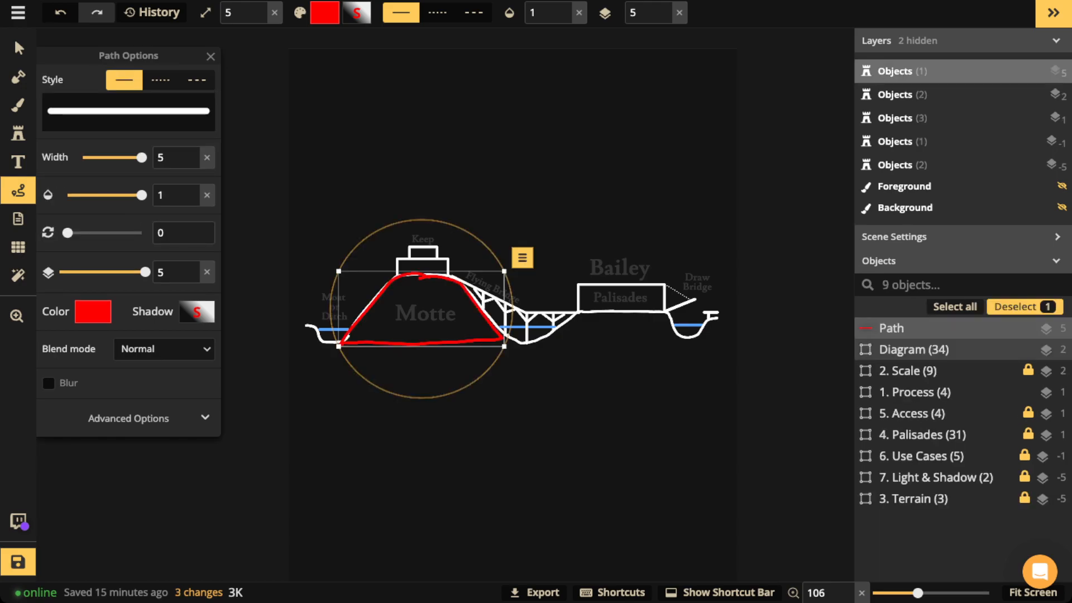
{"action": "key", "text": "Delete"}
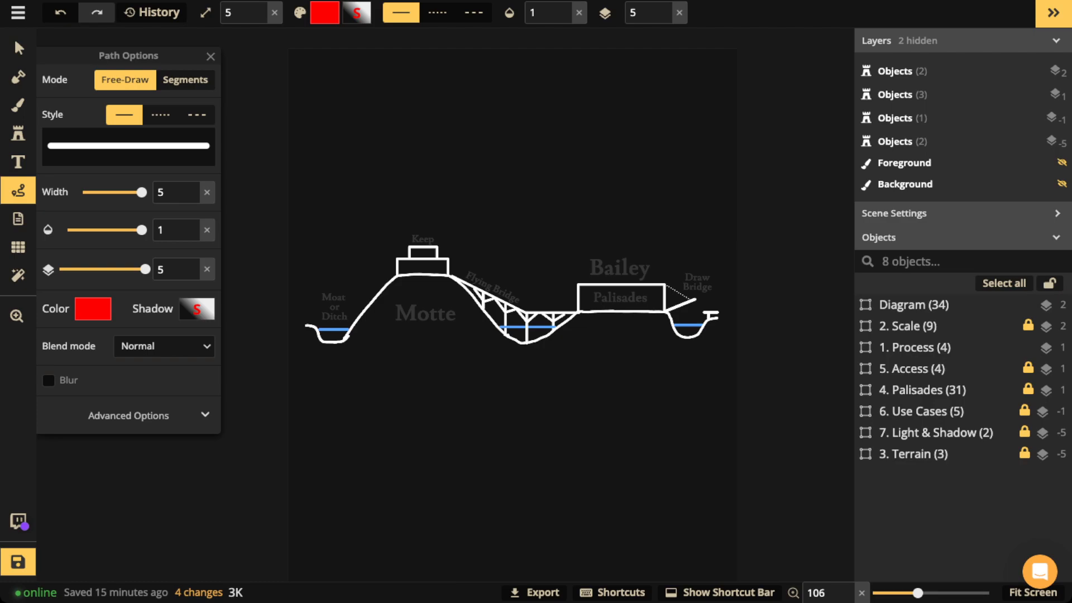
{"action": "mouse_move", "coordinate": [665, 284]}
{"action": "left_mouse_down"}
{"action": "mouse_move", "coordinate": [605, 286]}
{"action": "mouse_move", "coordinate": [580, 311]}
{"action": "mouse_move", "coordinate": [654, 305]}
{"action": "mouse_move", "coordinate": [665, 286]}
{"action": "left_mouse_up"}
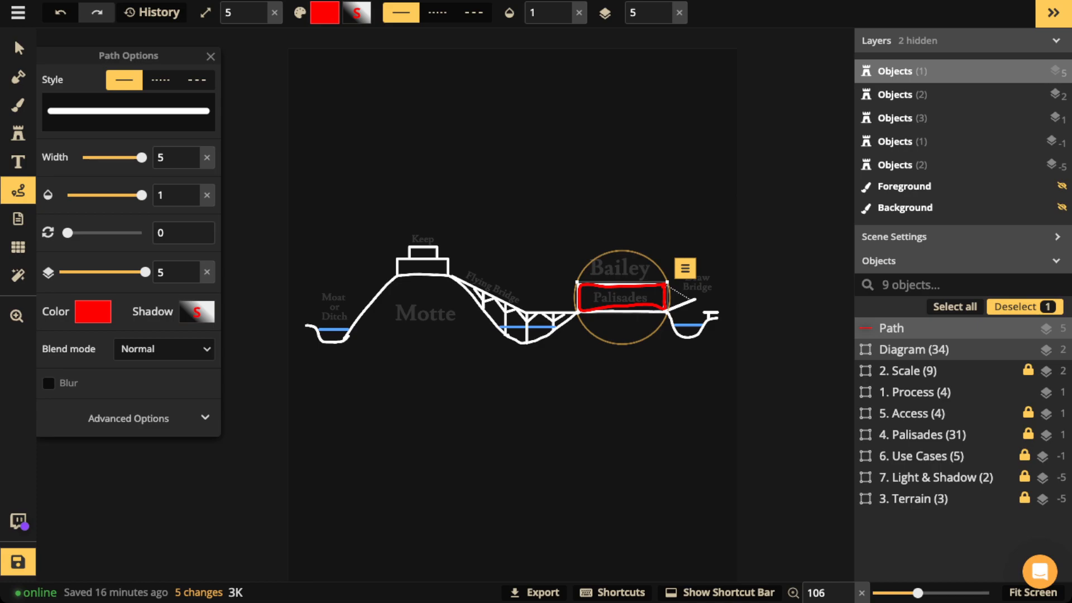
{"action": "key", "text": "Delete"}
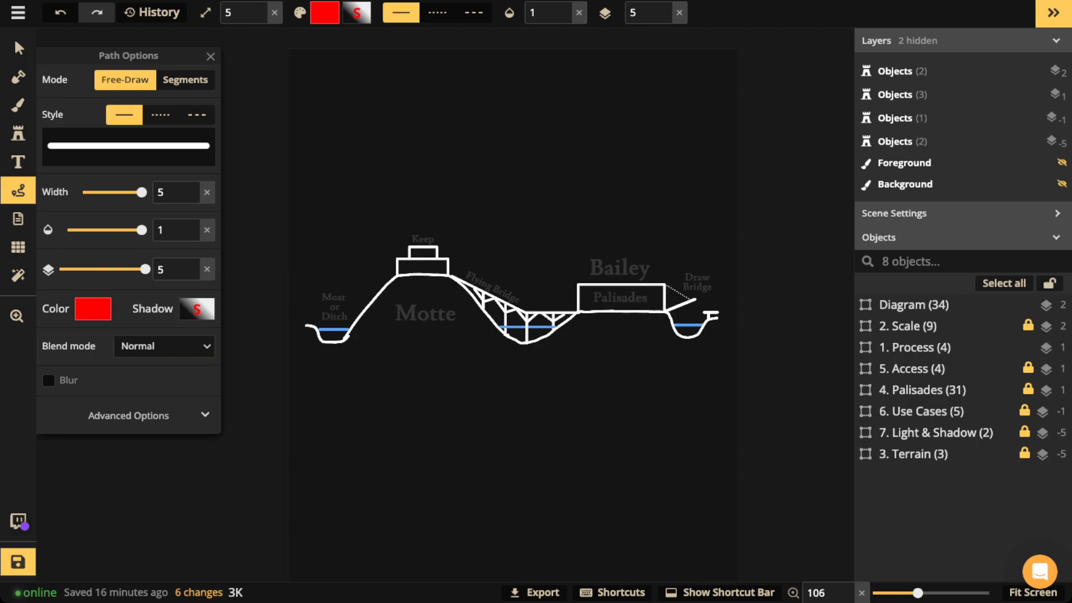
{"action": "scroll", "coordinate": [696, 276], "scroll_direction": "up", "scroll_amount": 3}
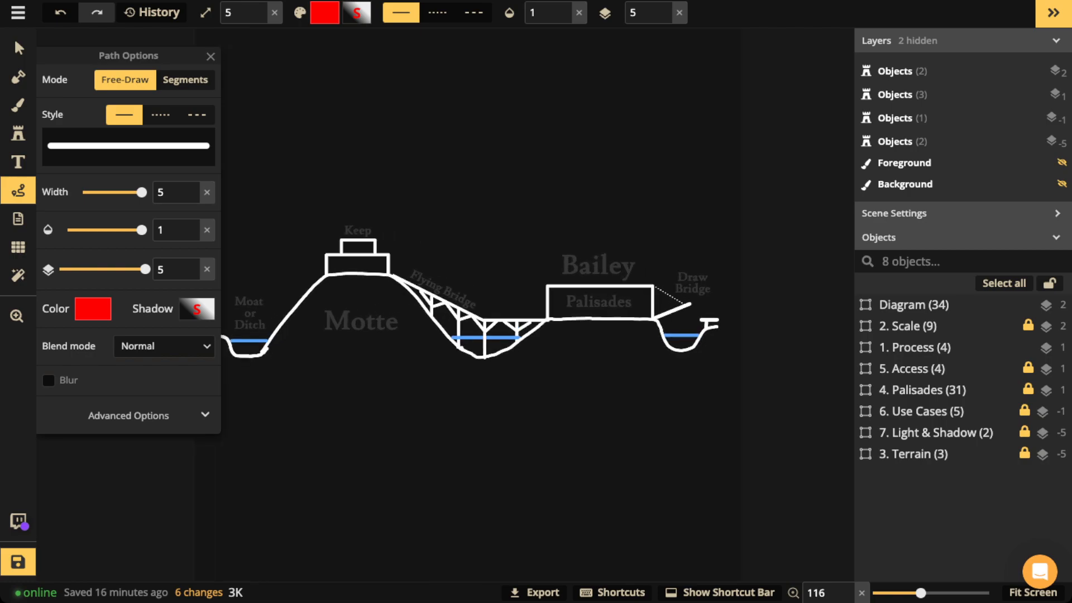
{"action": "scroll", "coordinate": [696, 277], "scroll_direction": "up", "scroll_amount": 1}
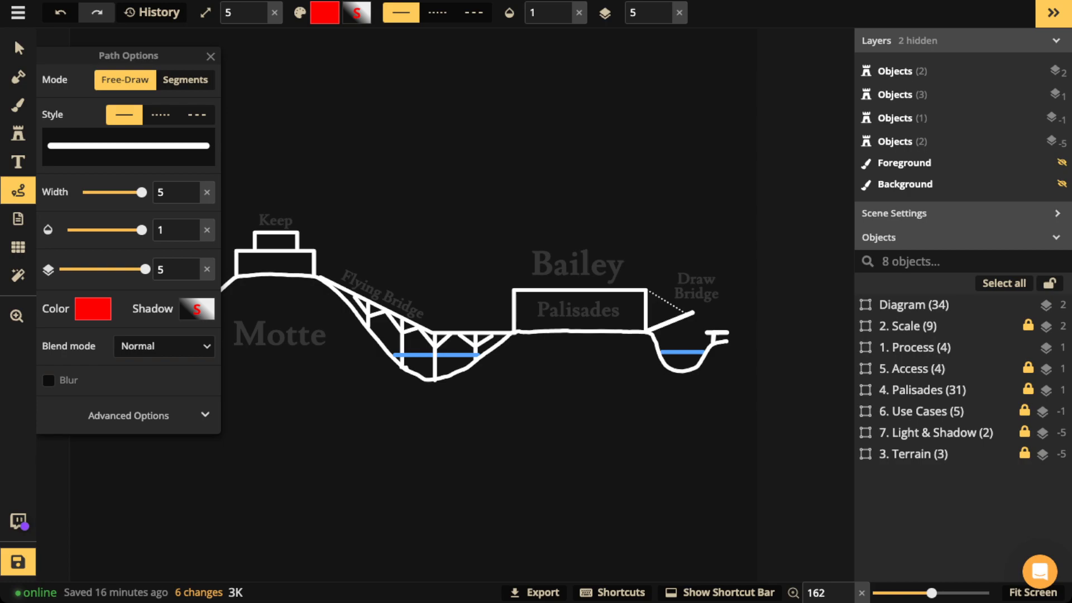
{"action": "mouse_move", "coordinate": [733, 318]}
{"action": "left_mouse_down"}
{"action": "mouse_move", "coordinate": [620, 309]}
{"action": "mouse_move", "coordinate": [626, 316]}
{"action": "left_mouse_up"}
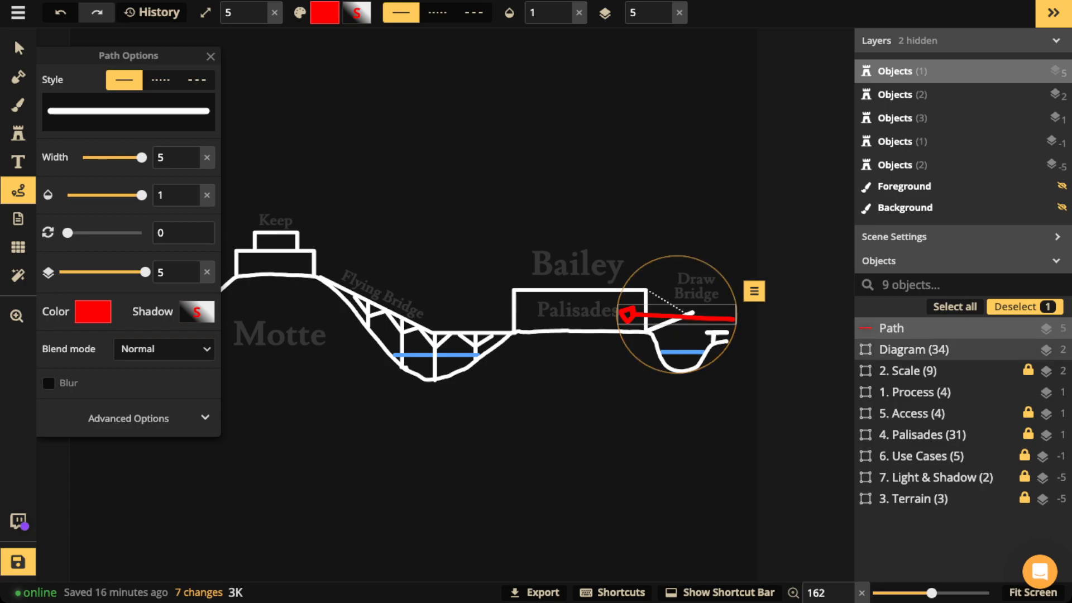
{"action": "key", "text": "Delete"}
{"action": "mouse_move", "coordinate": [653, 342]}
{"action": "left_mouse_down"}
{"action": "mouse_move", "coordinate": [681, 373]}
{"action": "mouse_move", "coordinate": [711, 344]}
{"action": "left_mouse_up"}
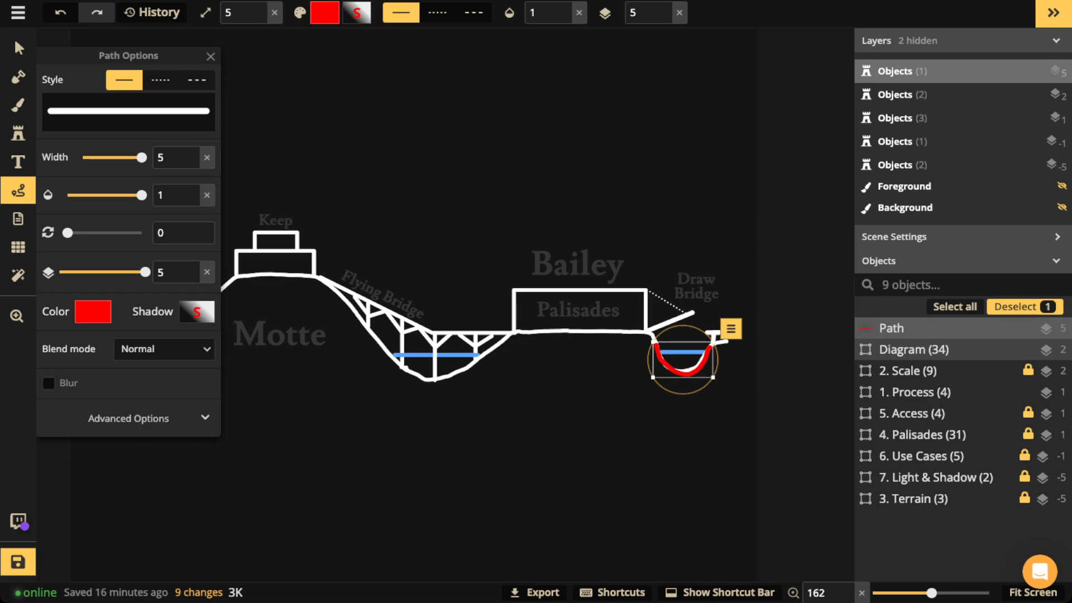
{"action": "key", "text": "Delete"}
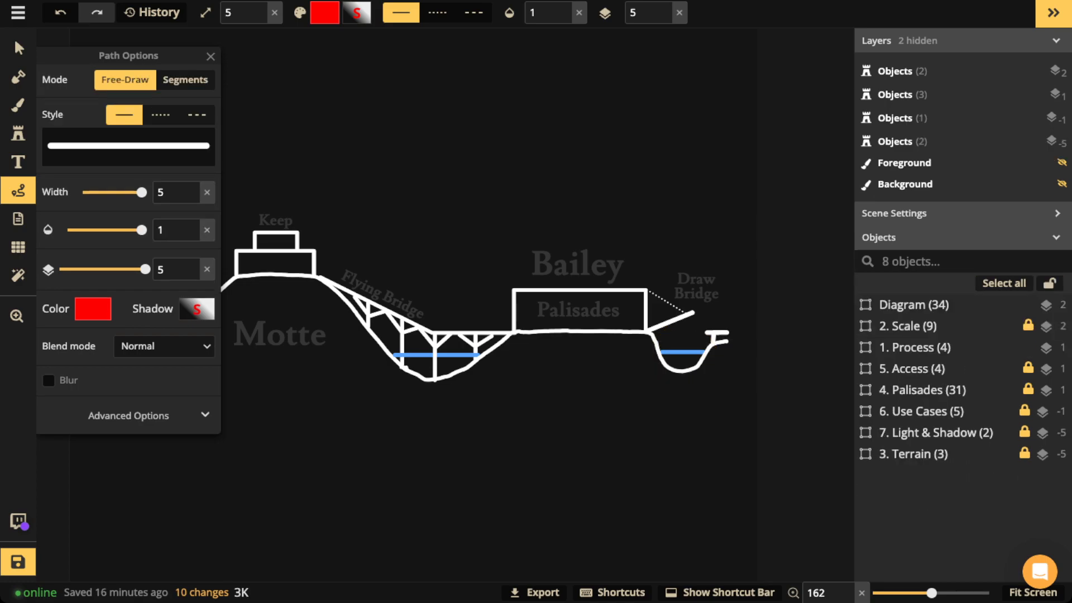
{"action": "mouse_move", "coordinate": [482, 355]}
{"action": "left_mouse_down"}
{"action": "mouse_move", "coordinate": [436, 381]}
{"action": "mouse_move", "coordinate": [402, 369]}
{"action": "left_mouse_up"}
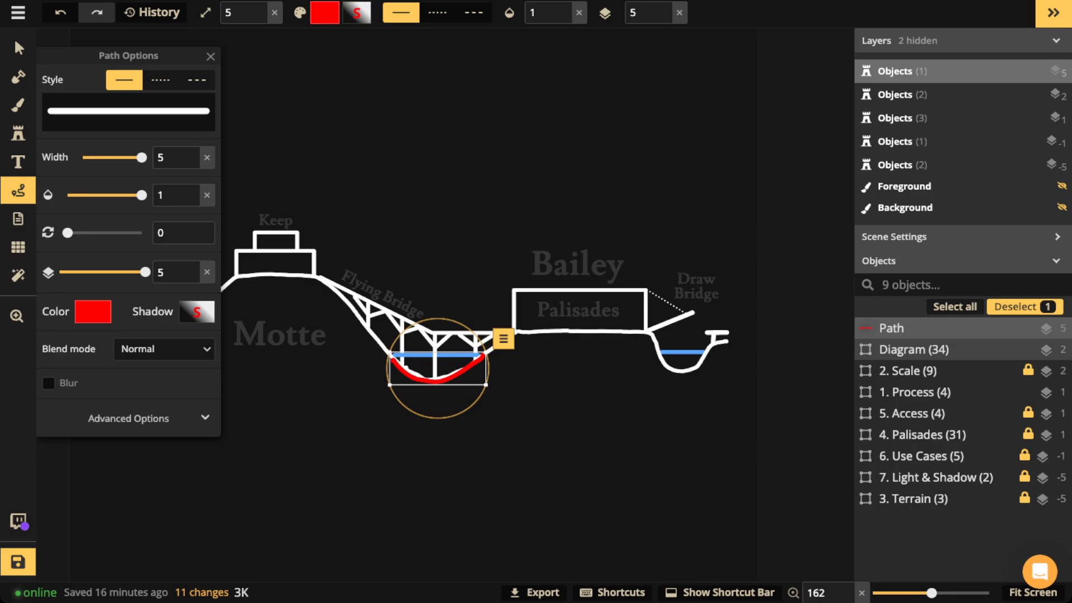
{"action": "key", "text": "Delete"}
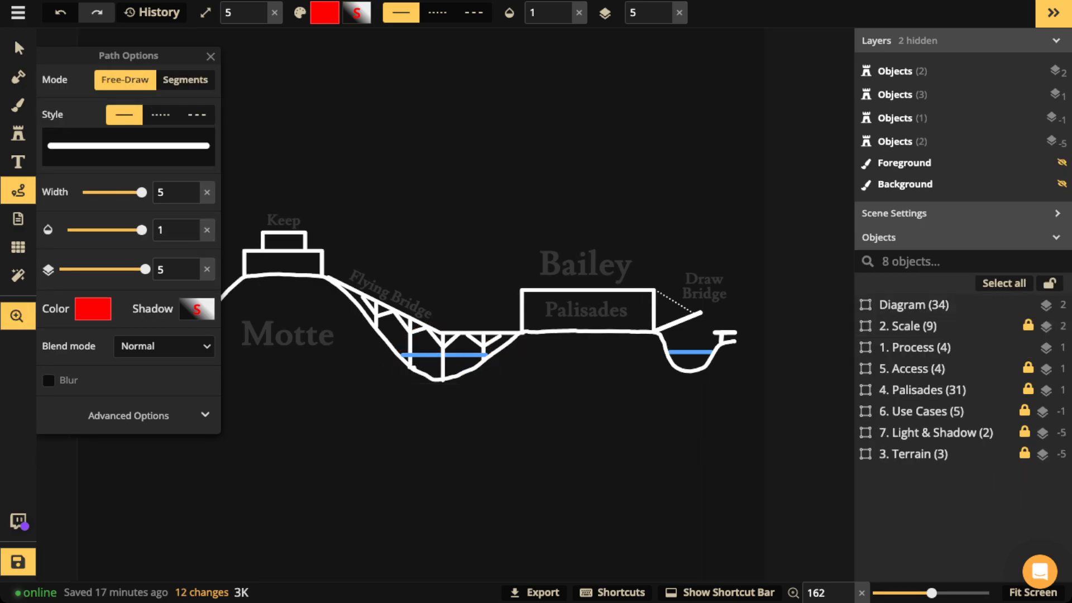
{"action": "mouse_move", "coordinate": [372, 334]}
{"action": "left_mouse_down"}
{"action": "mouse_move", "coordinate": [390, 355]}
{"action": "mouse_move", "coordinate": [426, 349]}
{"action": "mouse_move", "coordinate": [435, 327]}
{"action": "mouse_move", "coordinate": [242, 347]}
{"action": "left_mouse_up"}
{"action": "key", "text": "Delete"}
{"action": "key", "text": "space"}
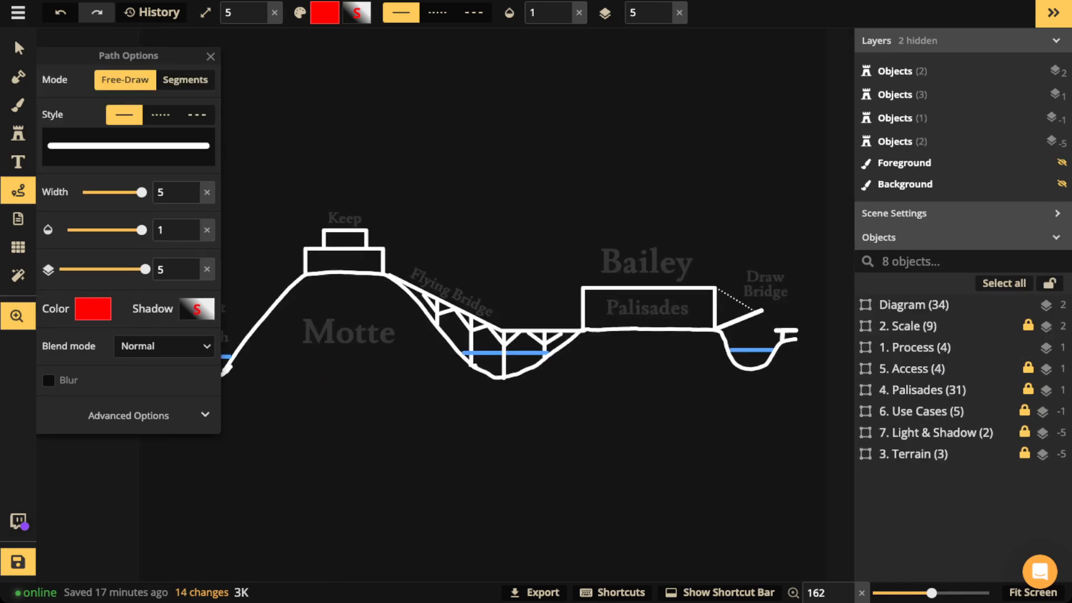
{"action": "mouse_move", "coordinate": [686, 290]}
{"action": "left_mouse_down"}
{"action": "mouse_move", "coordinate": [583, 328]}
{"action": "mouse_move", "coordinate": [675, 329]}
{"action": "mouse_move", "coordinate": [684, 288]}
{"action": "left_mouse_up"}
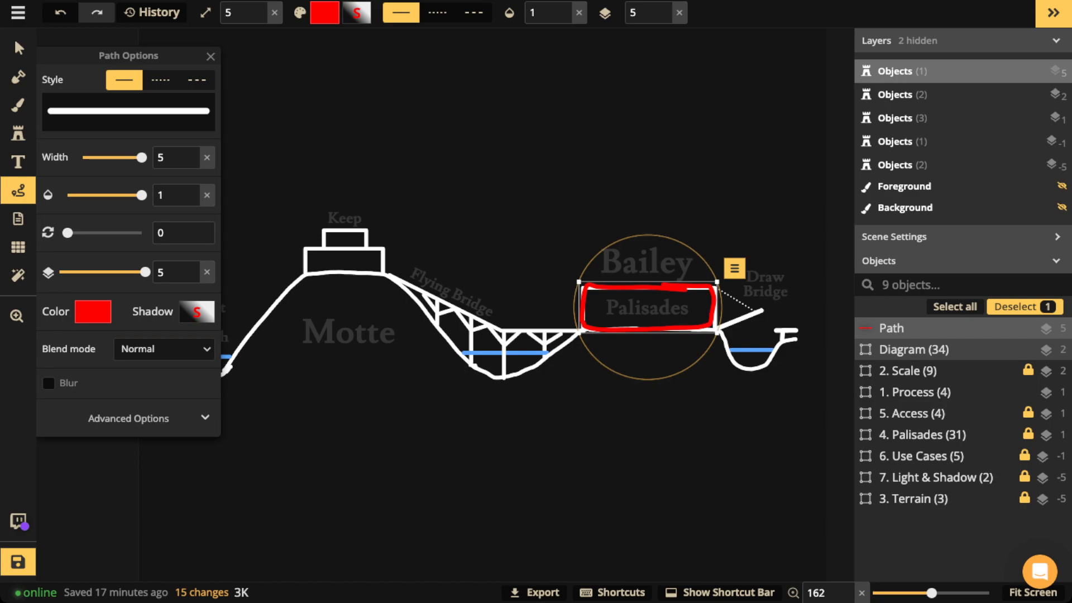
{"action": "key", "text": "Delete"}
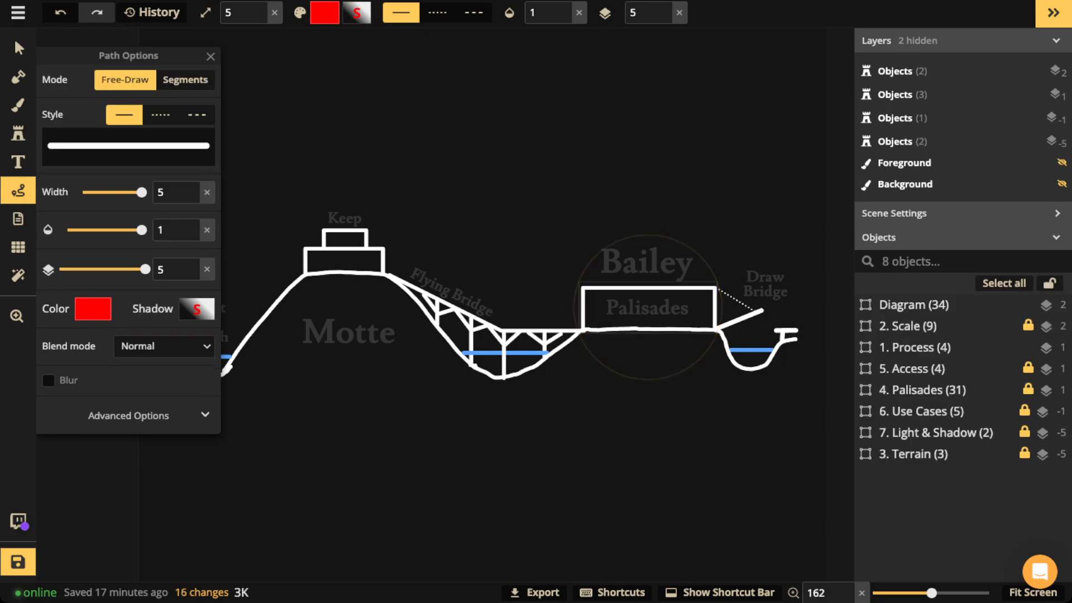
{"action": "left_click_drag", "start_coordinate": [389, 272], "coordinate": [506, 330]}
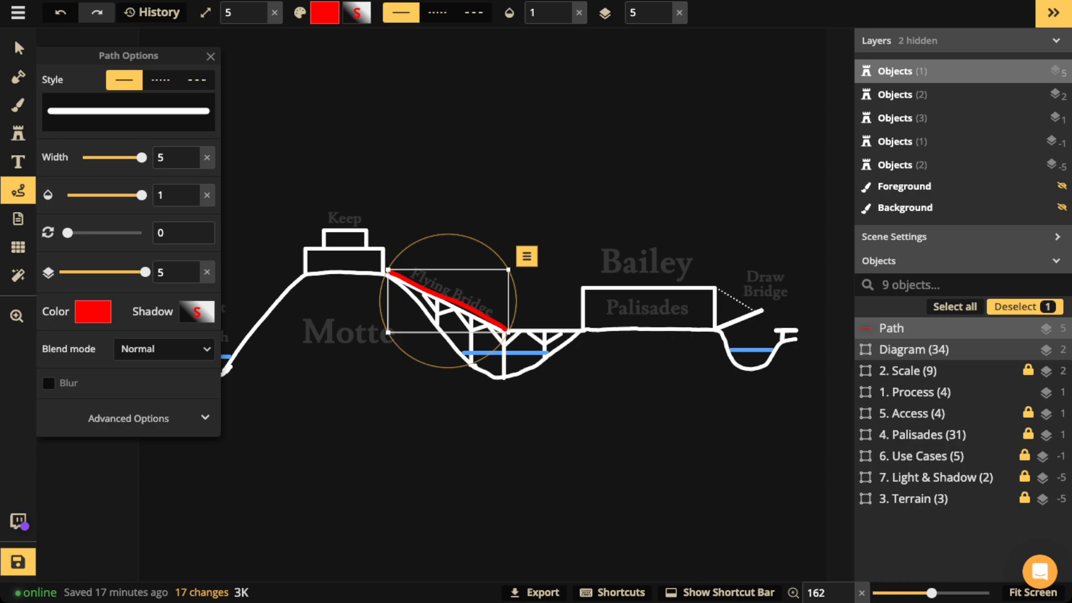
{"action": "key", "text": "Delete"}
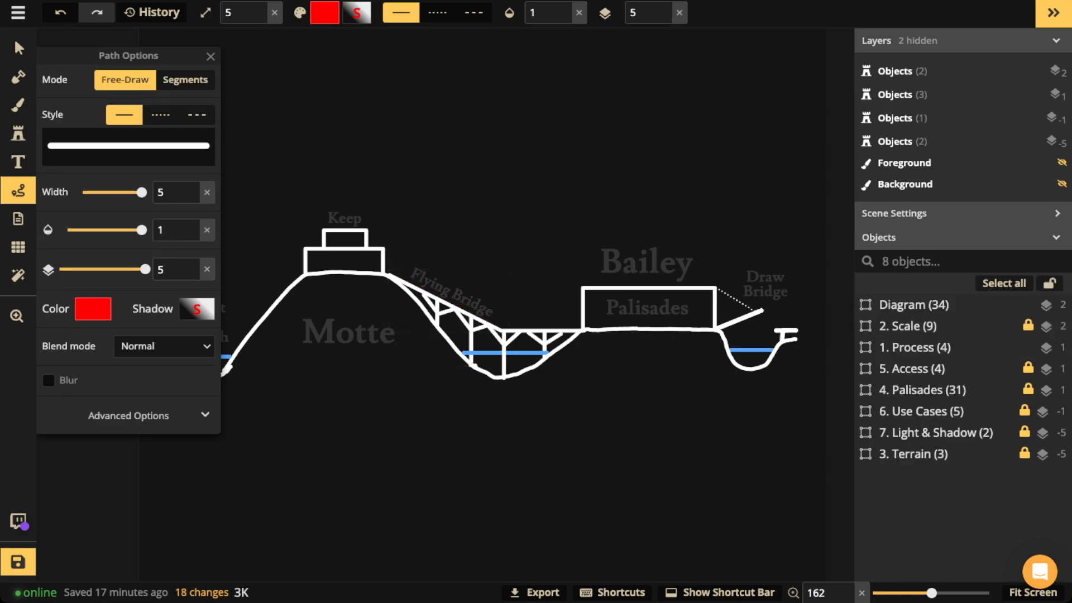
{"action": "mouse_move", "coordinate": [239, 369]}
{"action": "left_mouse_down"}
{"action": "mouse_move", "coordinate": [269, 325]}
{"action": "mouse_move", "coordinate": [329, 277]}
{"action": "mouse_move", "coordinate": [392, 279]}
{"action": "mouse_move", "coordinate": [474, 372]}
{"action": "left_mouse_up"}
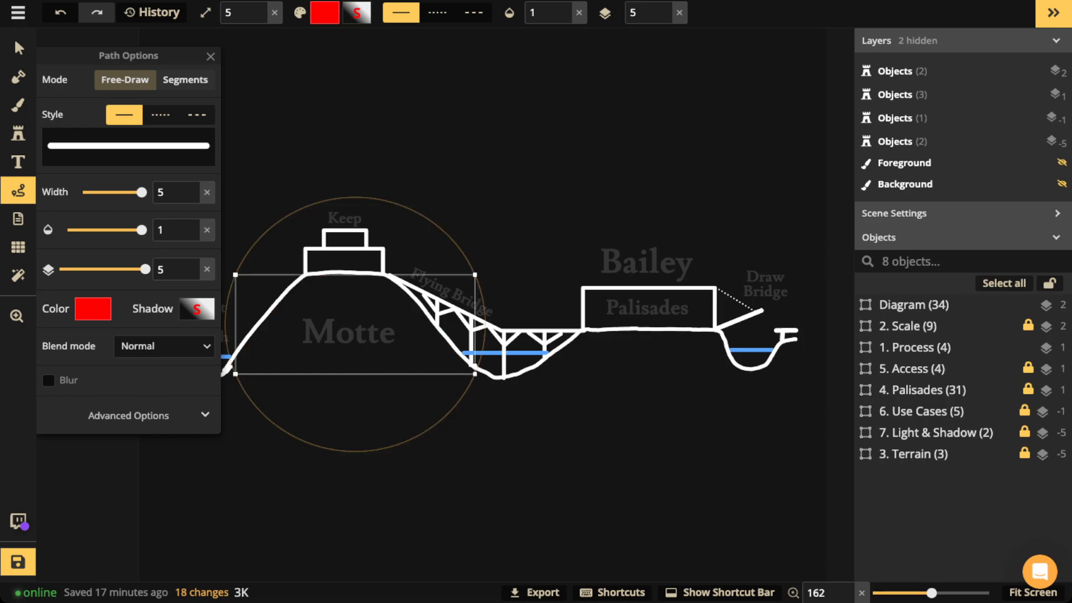
{"action": "key", "text": "Delete"}
{"action": "mouse_move", "coordinate": [349, 188]}
{"action": "left_mouse_down"}
{"action": "mouse_move", "coordinate": [273, 254]}
{"action": "mouse_move", "coordinate": [413, 241]}
{"action": "mouse_move", "coordinate": [388, 199]}
{"action": "left_mouse_up"}
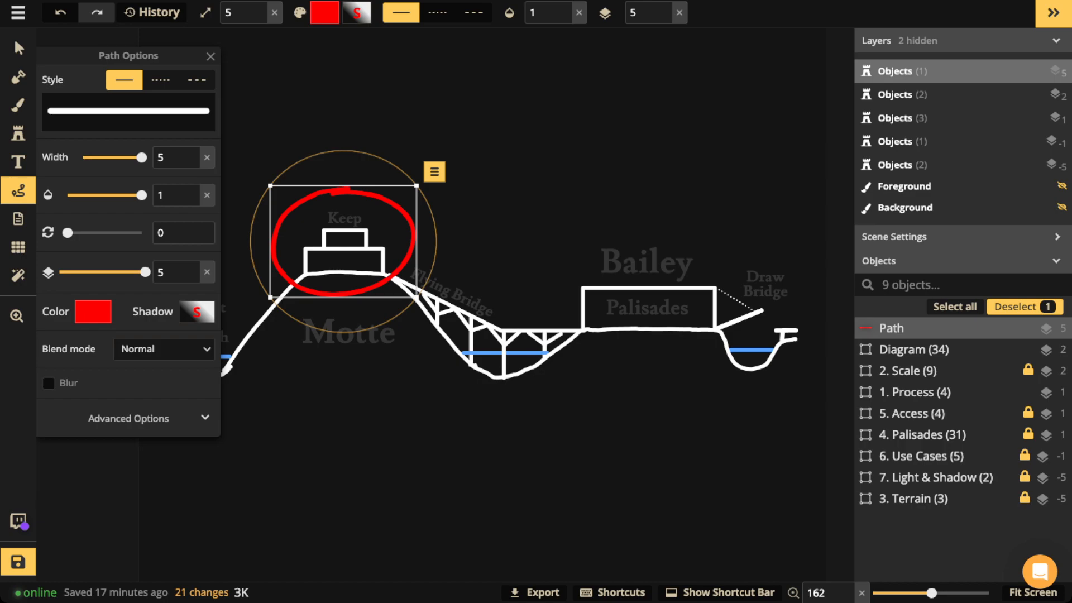
{"action": "key", "text": "Delete"}
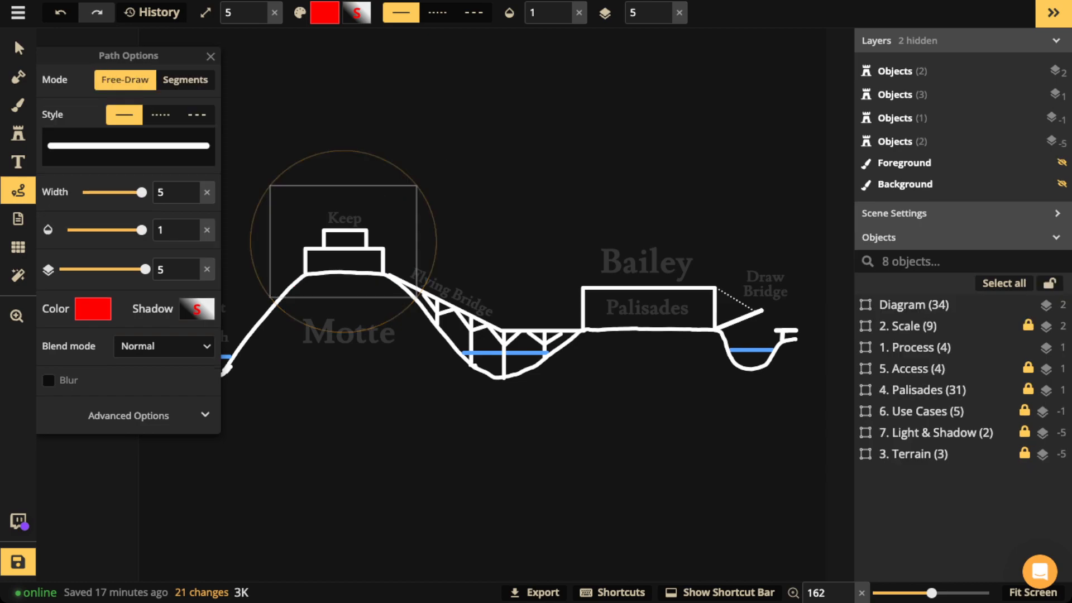
Step: Drag the Diagram group's opacity down to 0, then select the 1. Process group
{"action": "left_click", "coordinate": [18, 49]}
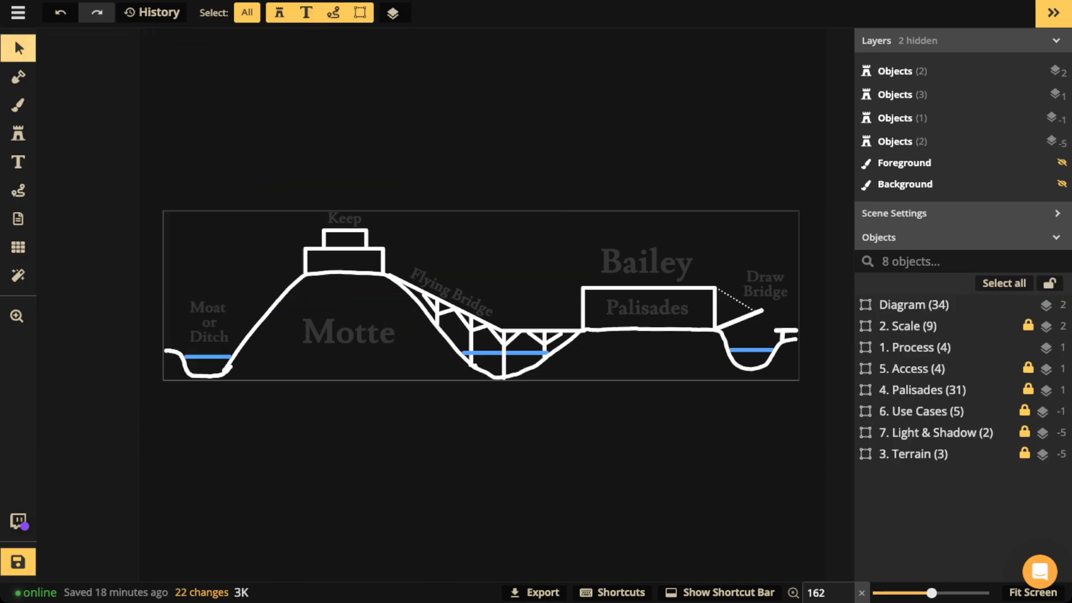
{"action": "left_click", "coordinate": [914, 304]}
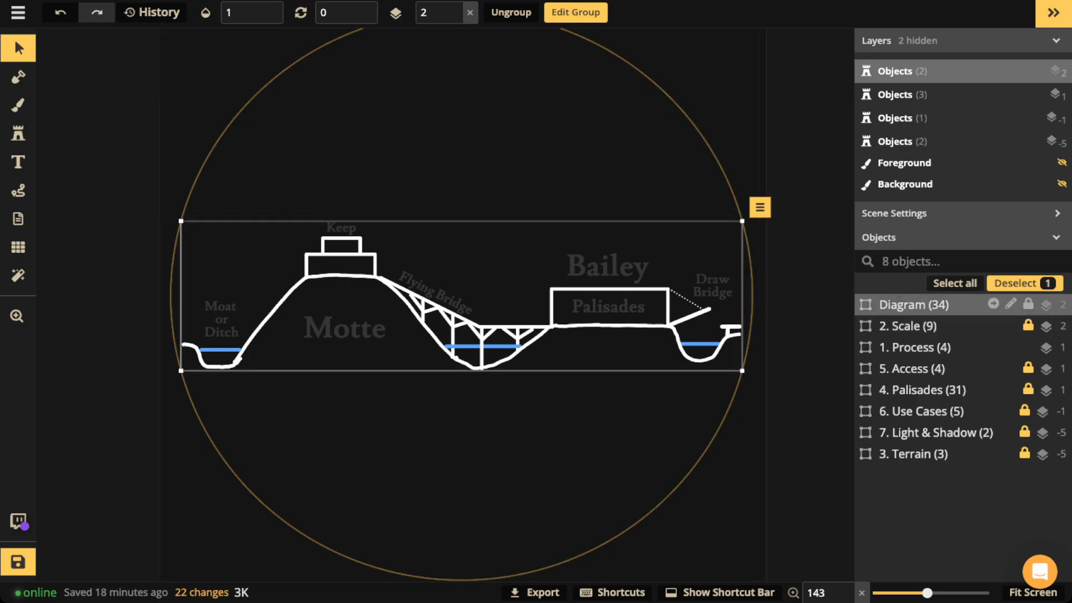
{"action": "left_click", "coordinate": [252, 13]}
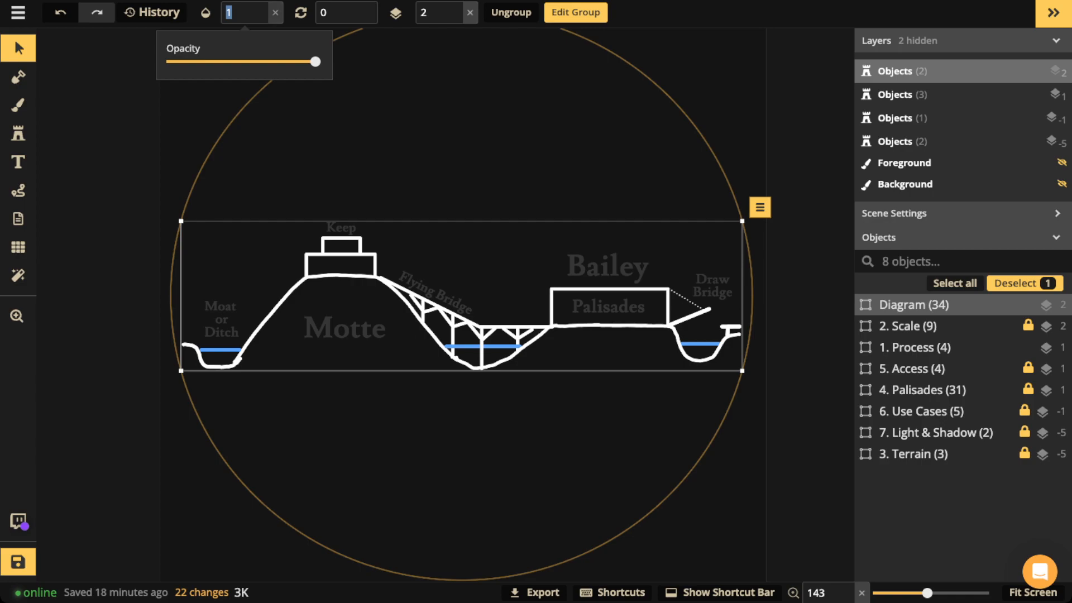
{"action": "left_click_drag", "start_coordinate": [315, 62], "coordinate": [166, 62]}
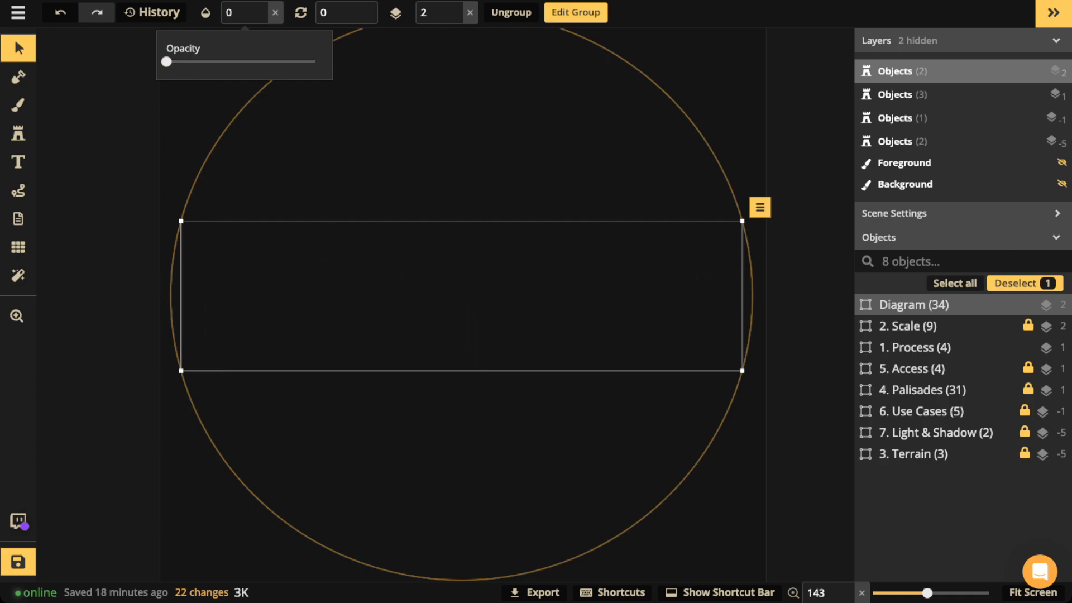
{"action": "left_click", "coordinate": [949, 347]}
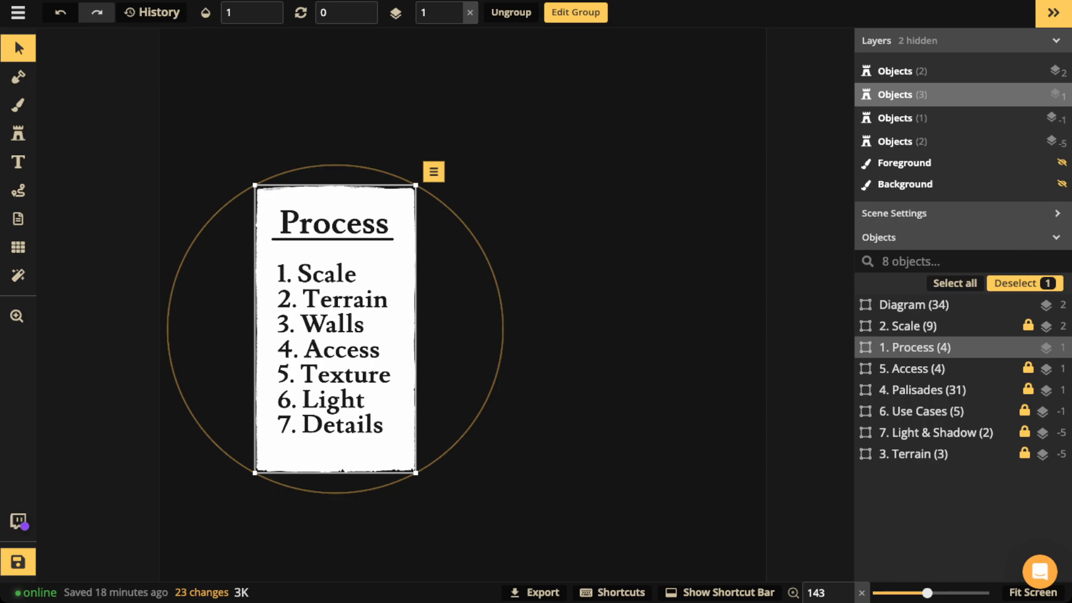
Step: Move the Process card left, check Show Grid, and zoom out over the whole map
{"action": "left_click_drag", "start_coordinate": [335, 330], "coordinate": [61, 326]}
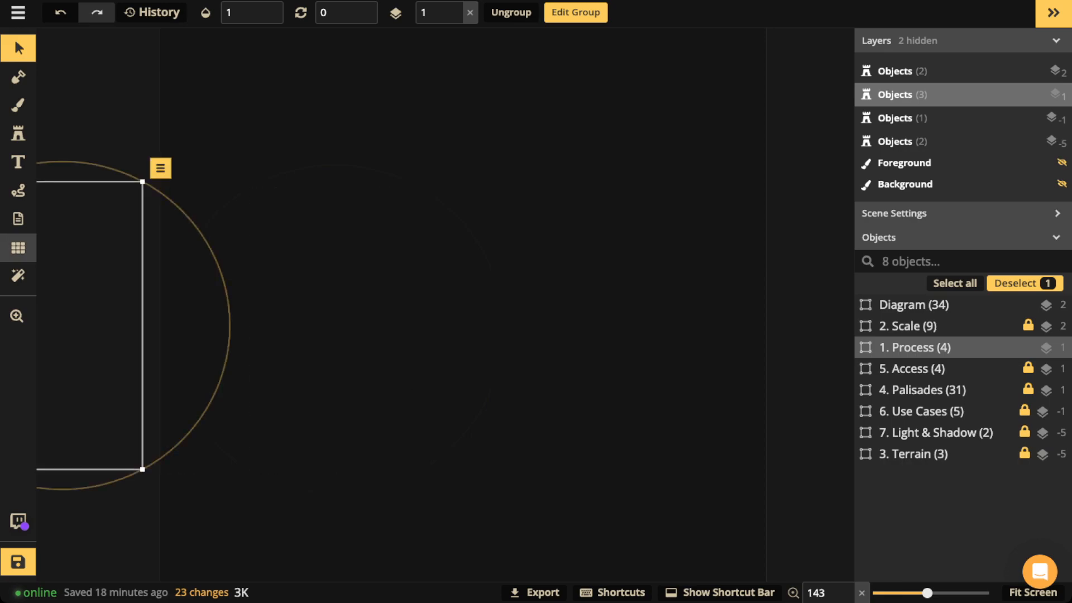
{"action": "left_click", "coordinate": [18, 248]}
{"action": "scroll", "coordinate": [270, 257], "scroll_direction": "down", "scroll_amount": 1}
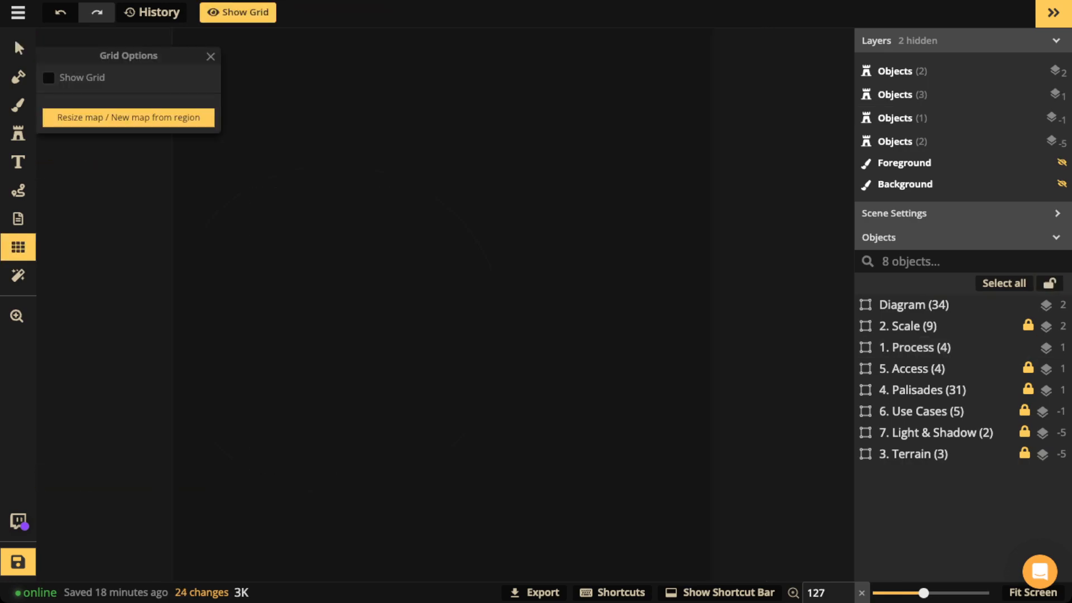
{"action": "left_click", "coordinate": [49, 77]}
{"action": "left_click", "coordinate": [18, 48]}
{"action": "scroll", "coordinate": [442, 304], "scroll_direction": "down", "scroll_amount": 3}
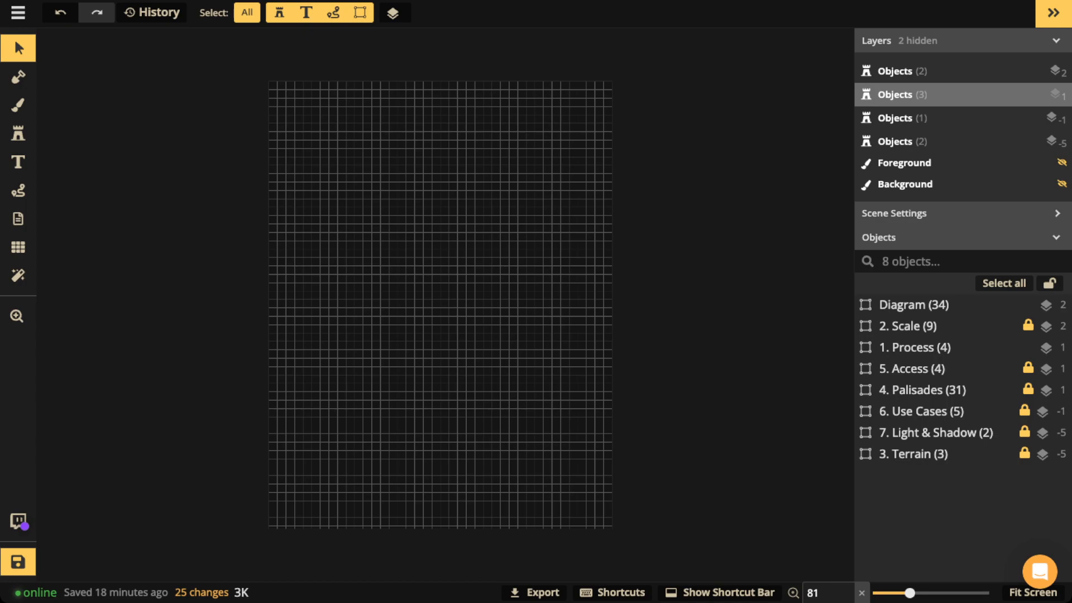
Step: Set the 2. Scale group's opacity to 1, showing 200ft, 265ft and 5ft² markings
{"action": "left_click", "coordinate": [908, 326]}
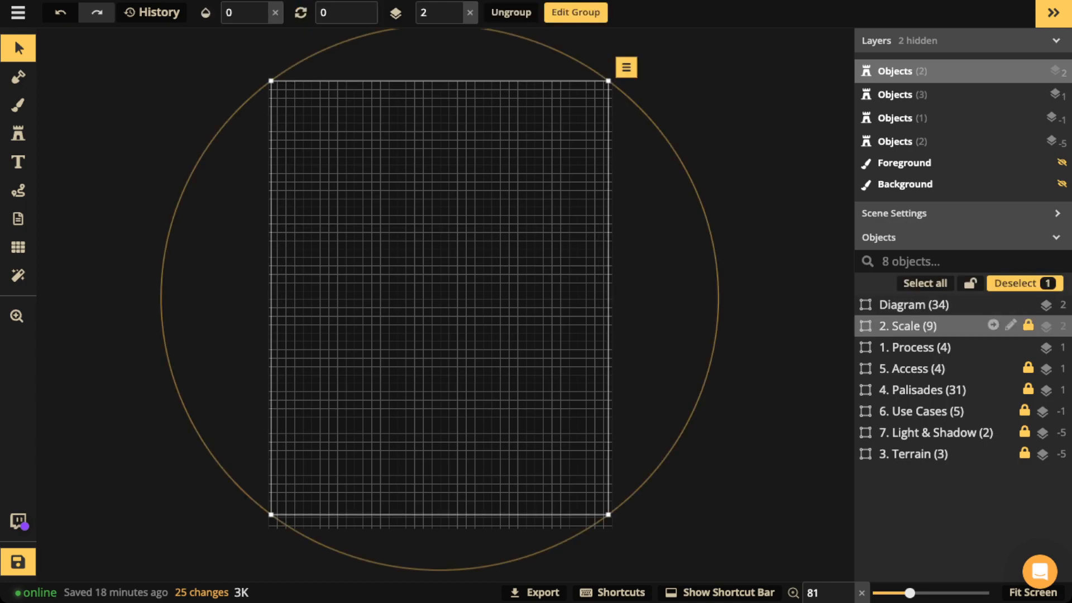
{"action": "left_click", "coordinate": [261, 7]}
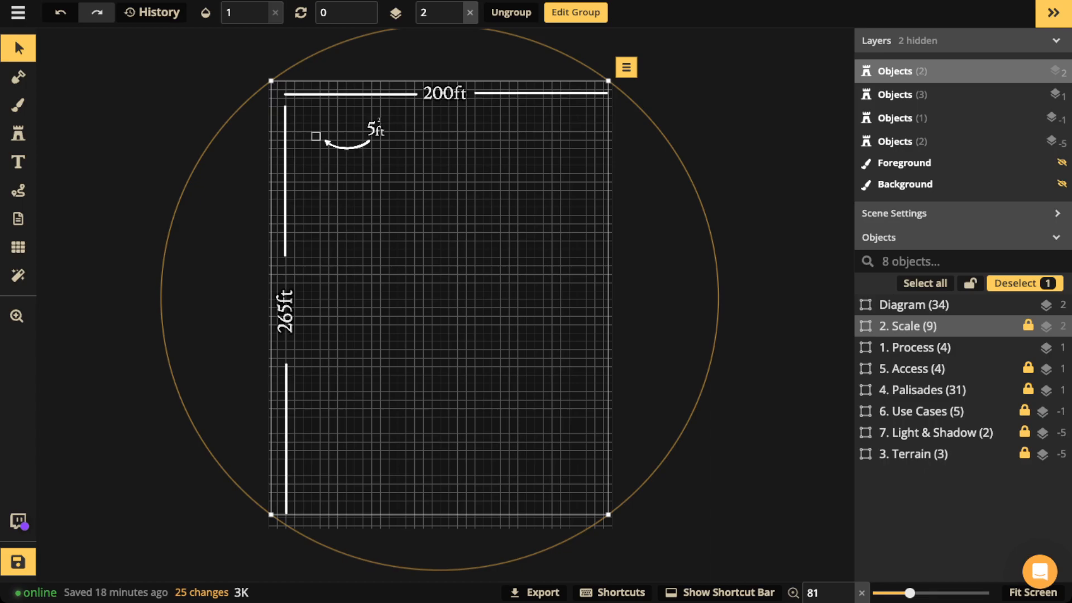
{"action": "scroll", "coordinate": [341, 152], "scroll_direction": "up", "scroll_amount": 5}
{"action": "scroll", "coordinate": [326, 142], "scroll_direction": "up", "scroll_amount": 8}
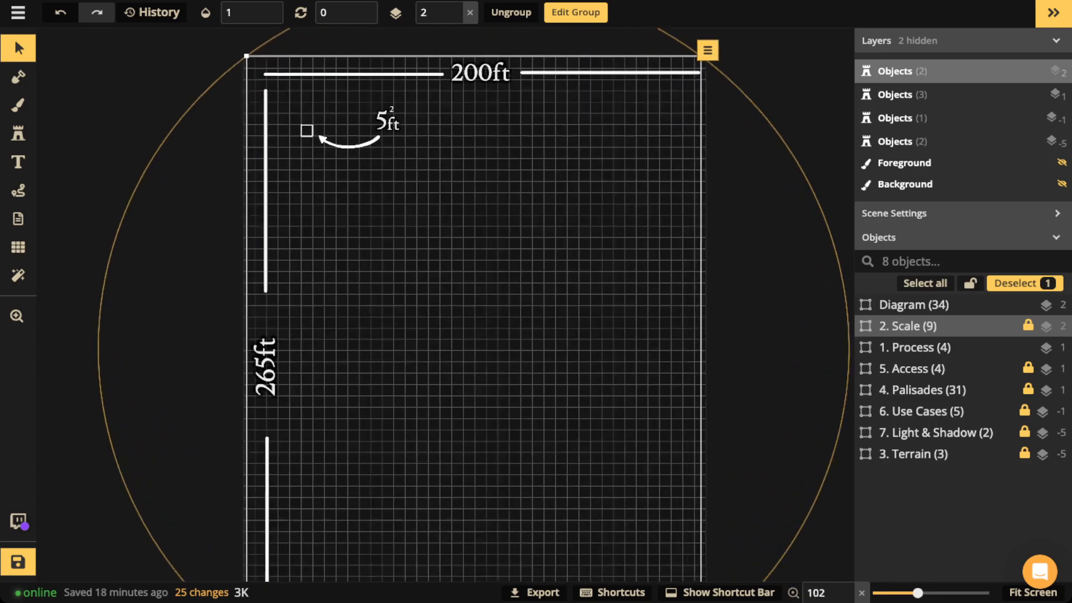
{"action": "scroll", "coordinate": [324, 131], "scroll_direction": "up", "scroll_amount": 5}
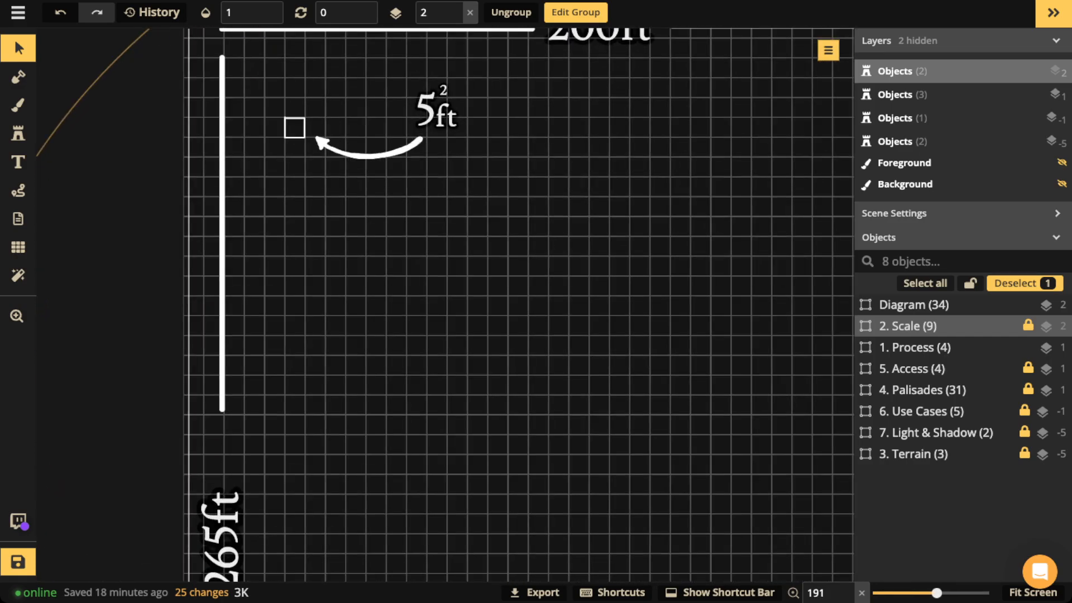
{"action": "scroll", "coordinate": [402, 119], "scroll_direction": "down", "scroll_amount": 5}
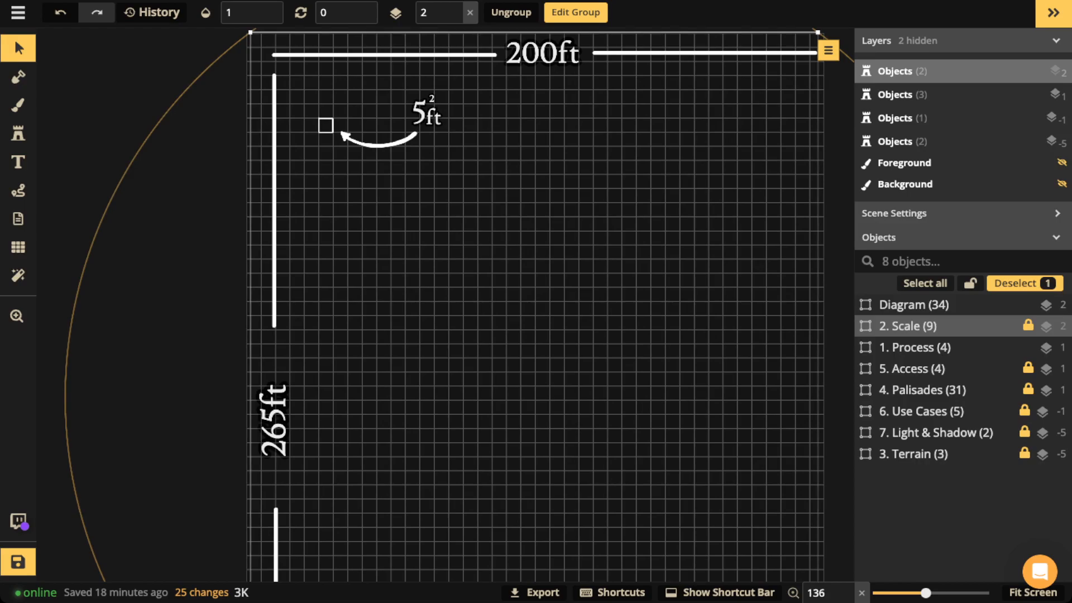
Step: Check the grid's dimensions in Grid Options, then zoom out and recentre the map
{"action": "left_click", "coordinate": [18, 246]}
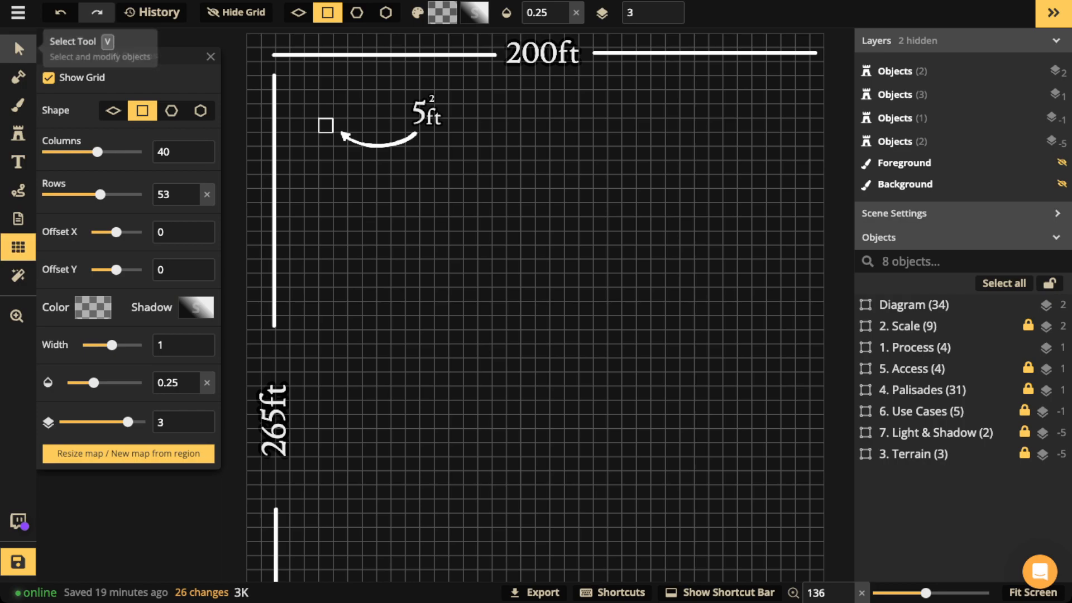
{"action": "left_click", "coordinate": [18, 47]}
{"action": "scroll", "coordinate": [519, 307], "scroll_direction": "down", "scroll_amount": 3}
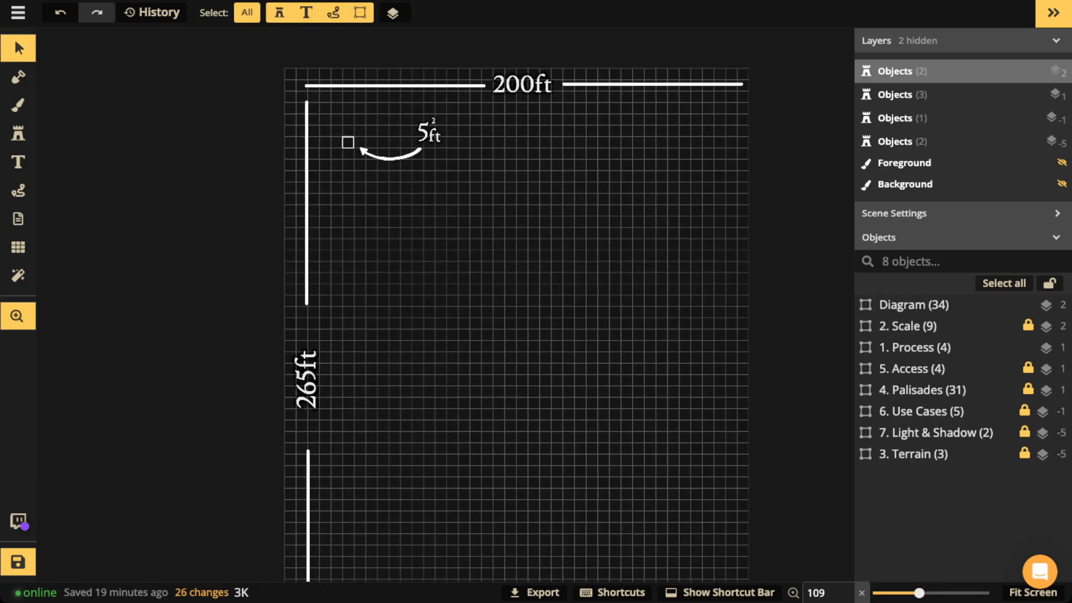
{"action": "scroll", "coordinate": [320, 178], "scroll_direction": "down", "scroll_amount": 3}
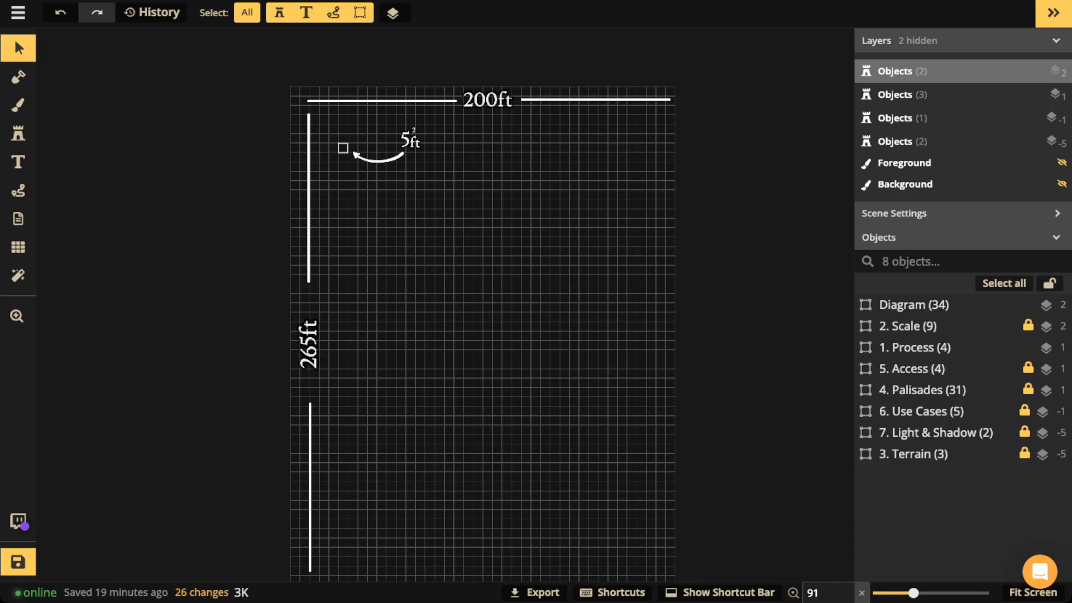
{"action": "scroll", "coordinate": [445, 218], "scroll_direction": "down", "scroll_amount": 3}
{"action": "left_click_drag", "start_coordinate": [450, 262], "coordinate": [432, 244]}
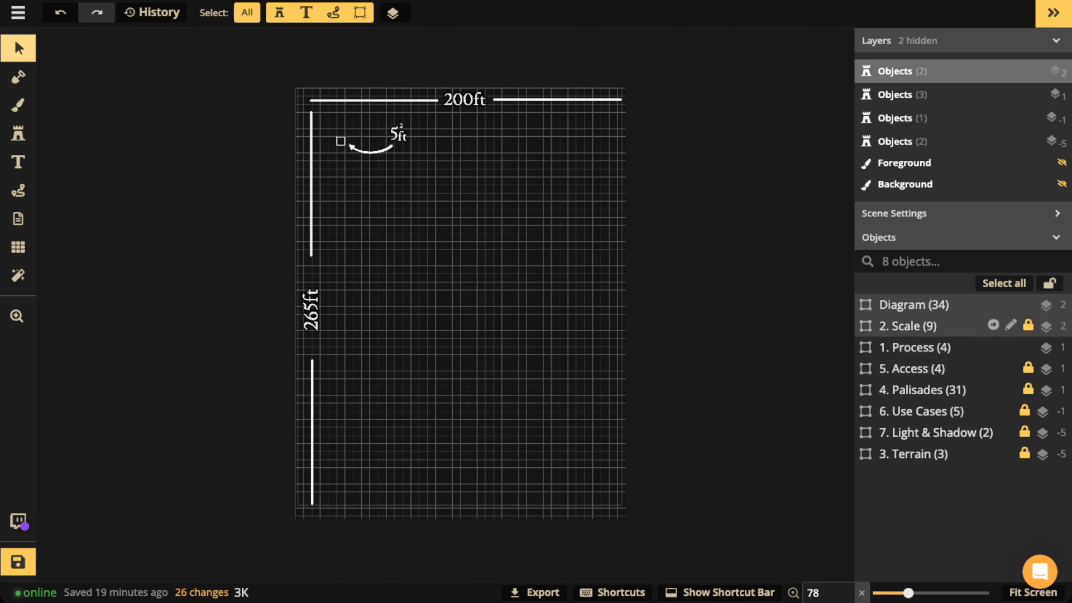
Step: Delete the 2. Scale group from the map
{"action": "left_click", "coordinate": [916, 326]}
{"action": "key", "text": "Delete"}
{"action": "left_click", "coordinate": [916, 347]}
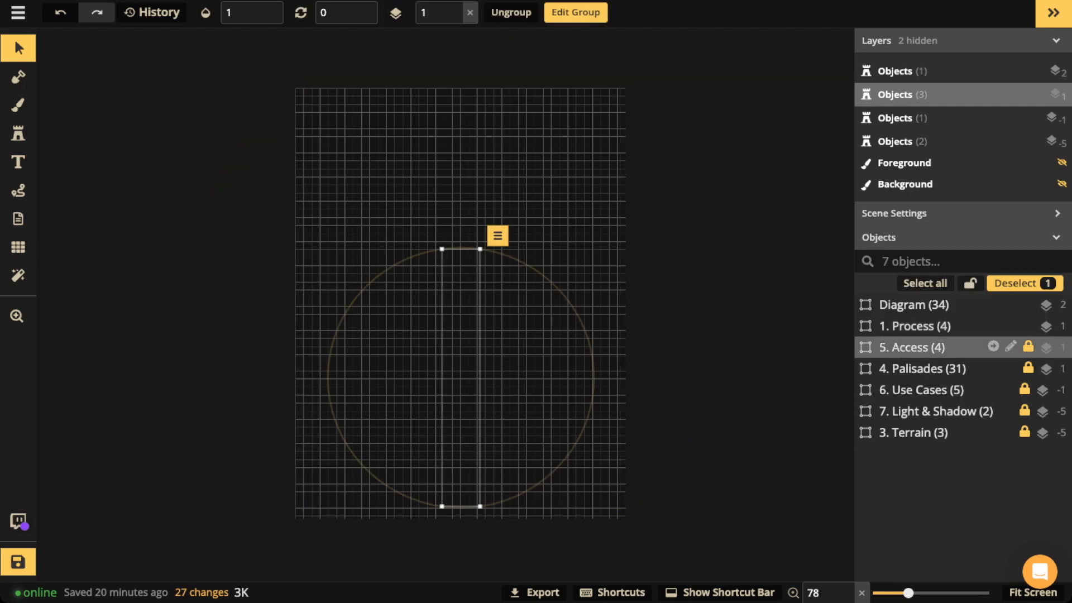
Step: Drag the 1. Process card off the map's left edge
{"action": "left_click", "coordinate": [915, 326]}
{"action": "left_click_drag", "start_coordinate": [243, 282], "coordinate": [458, 269]}
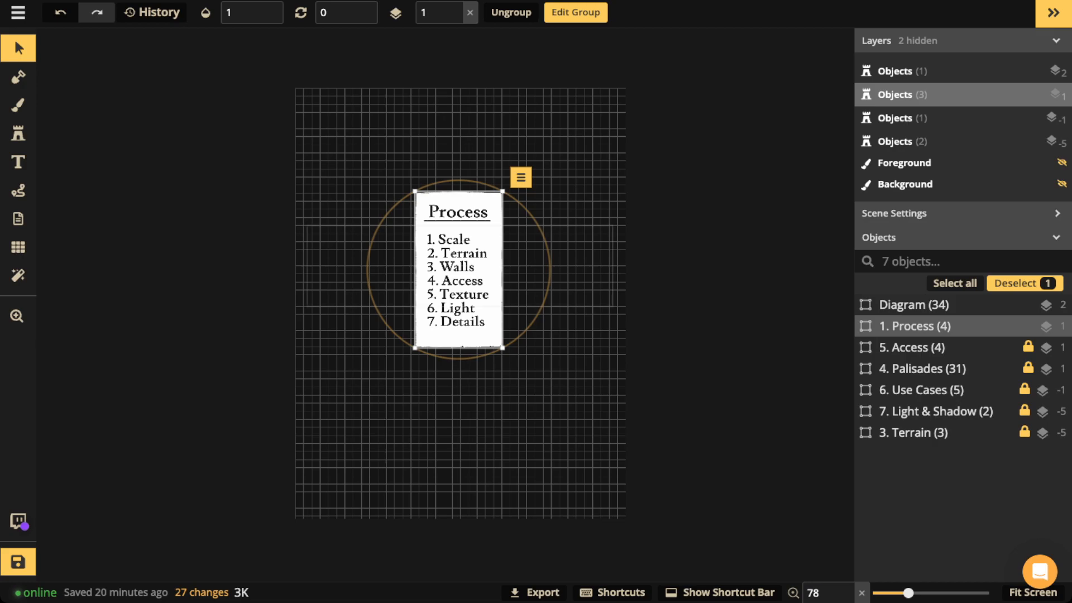
{"action": "left_click_drag", "start_coordinate": [459, 269], "coordinate": [233, 281]}
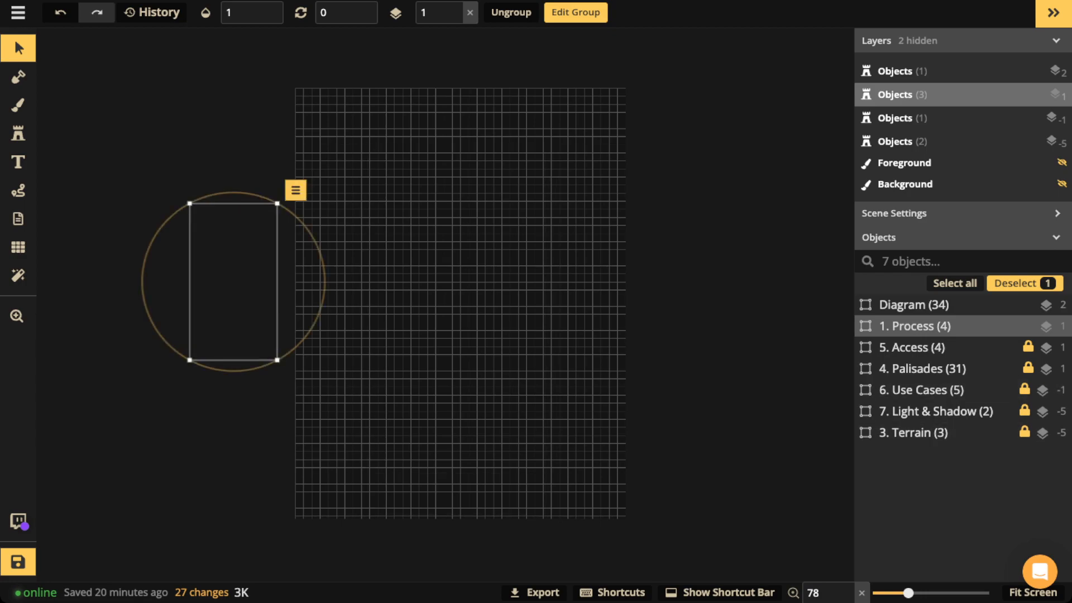
{"action": "left_click", "coordinate": [18, 191]}
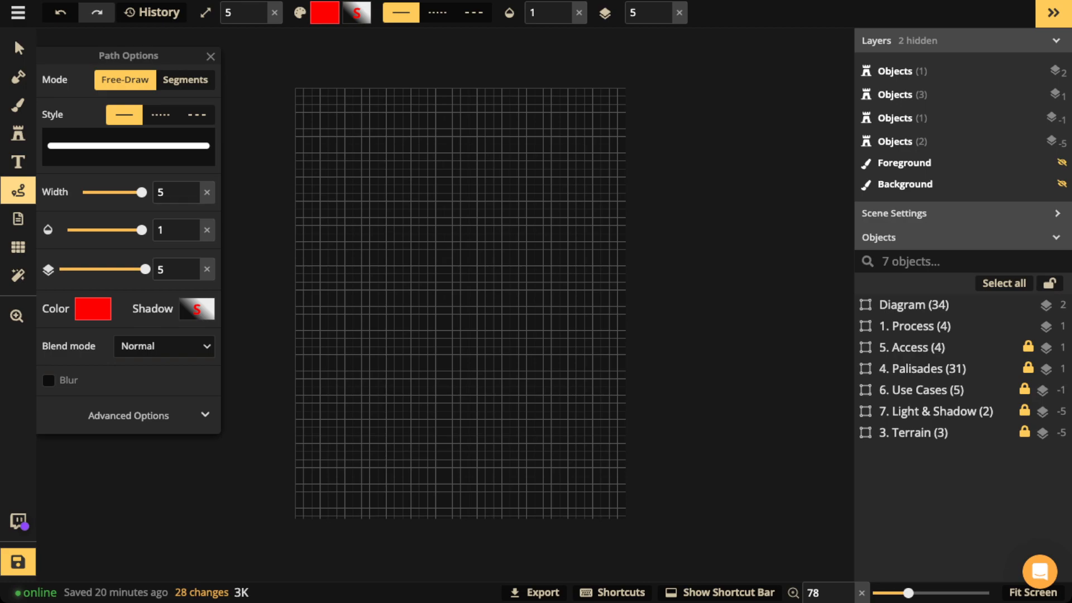
Step: Draw a red figure-eight outline plus short strokes at the loops' junction and bottom
{"action": "left_click", "coordinate": [185, 80]}
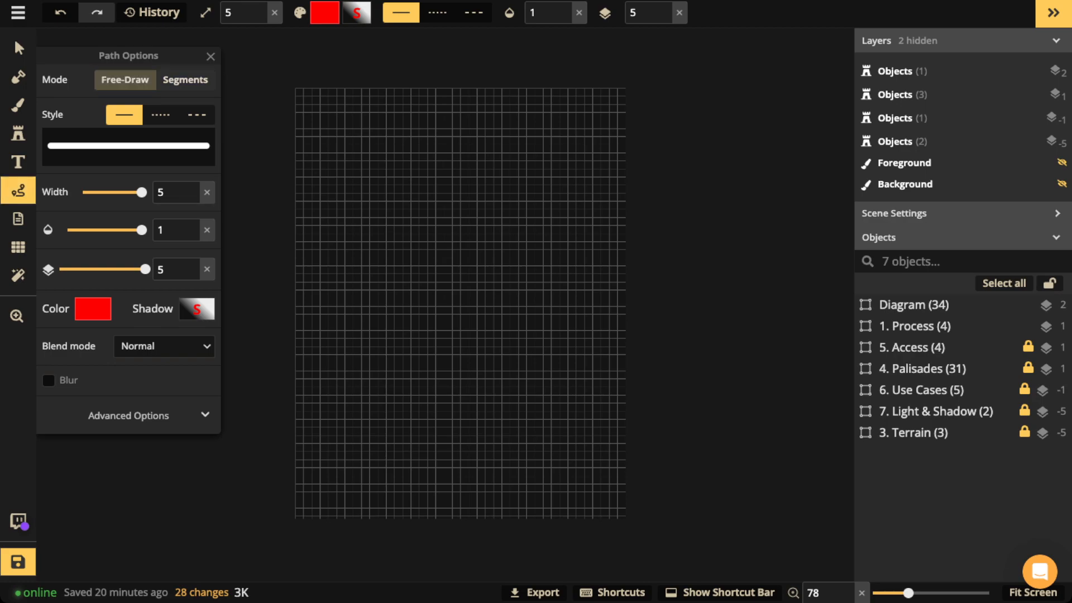
{"action": "mouse_move", "coordinate": [441, 144]}
{"action": "left_mouse_down"}
{"action": "mouse_move", "coordinate": [414, 153]}
{"action": "mouse_move", "coordinate": [381, 252]}
{"action": "mouse_move", "coordinate": [498, 321]}
{"action": "mouse_move", "coordinate": [528, 400]}
{"action": "mouse_move", "coordinate": [501, 458]}
{"action": "mouse_move", "coordinate": [451, 473]}
{"action": "mouse_move", "coordinate": [382, 422]}
{"action": "mouse_move", "coordinate": [371, 364]}
{"action": "mouse_move", "coordinate": [435, 296]}
{"action": "mouse_move", "coordinate": [513, 247]}
{"action": "mouse_move", "coordinate": [520, 195]}
{"action": "mouse_move", "coordinate": [446, 143]}
{"action": "left_mouse_up"}
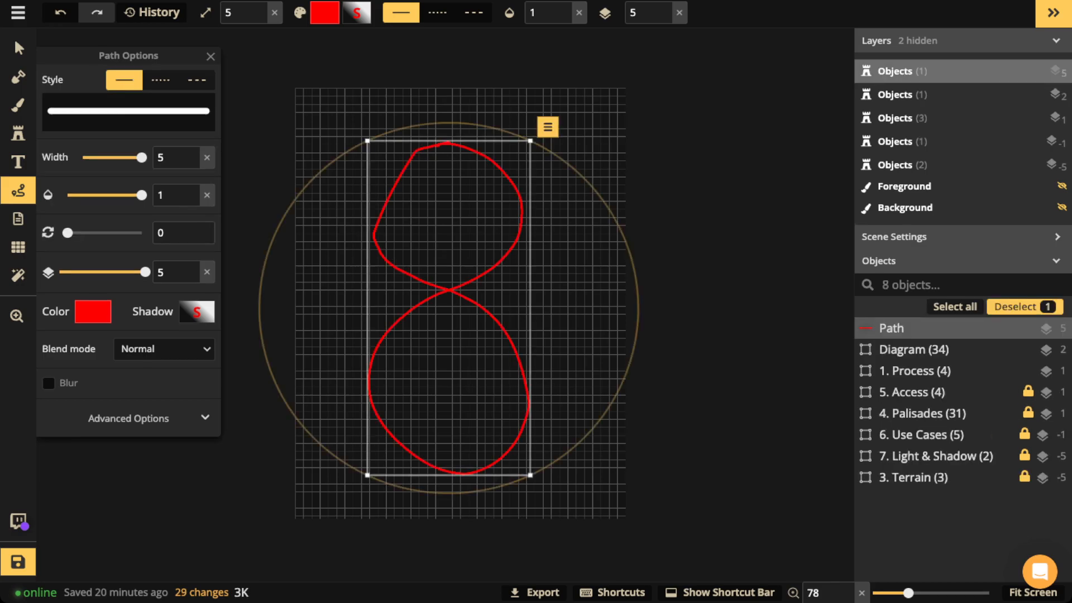
{"action": "key", "text": "Escape"}
{"action": "left_click_drag", "start_coordinate": [450, 268], "coordinate": [450, 303]}
{"action": "key", "text": "Escape"}
{"action": "left_click_drag", "start_coordinate": [450, 459], "coordinate": [449, 487]}
{"action": "key", "text": "Escape"}
Step: Sketch a keep square in the top loop and three small squares in the lower loop
{"action": "mouse_move", "coordinate": [429, 180]}
{"action": "left_mouse_down"}
{"action": "mouse_move", "coordinate": [442, 233]}
{"action": "mouse_move", "coordinate": [477, 229]}
{"action": "mouse_move", "coordinate": [482, 188]}
{"action": "mouse_move", "coordinate": [431, 179]}
{"action": "left_mouse_up"}
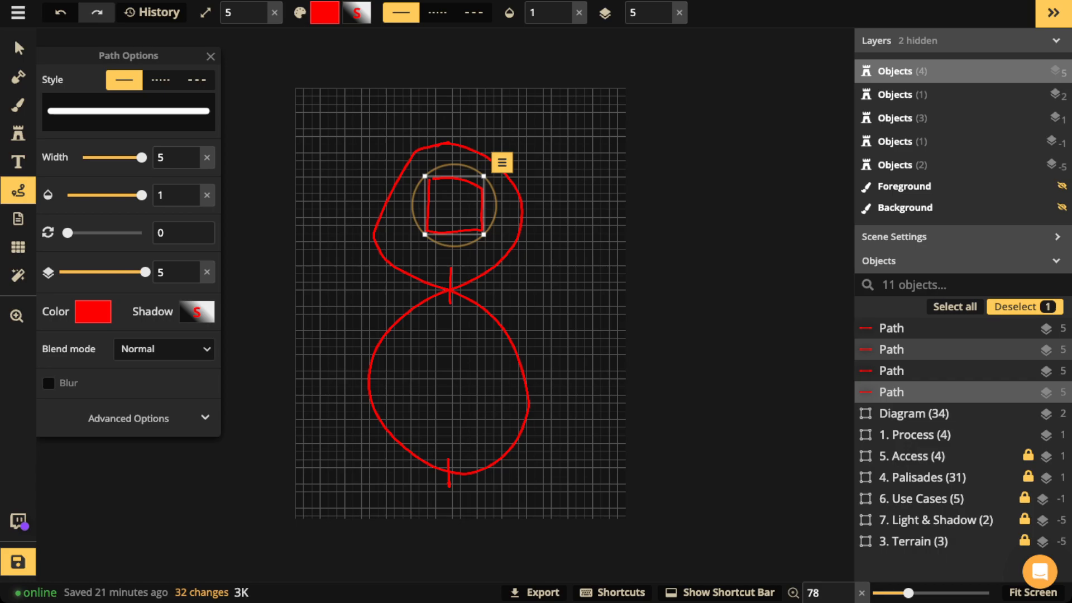
{"action": "key", "text": "Escape"}
{"action": "mouse_move", "coordinate": [409, 342]}
{"action": "left_mouse_down"}
{"action": "mouse_move", "coordinate": [403, 364]}
{"action": "mouse_move", "coordinate": [419, 348]}
{"action": "mouse_move", "coordinate": [410, 343]}
{"action": "left_mouse_up"}
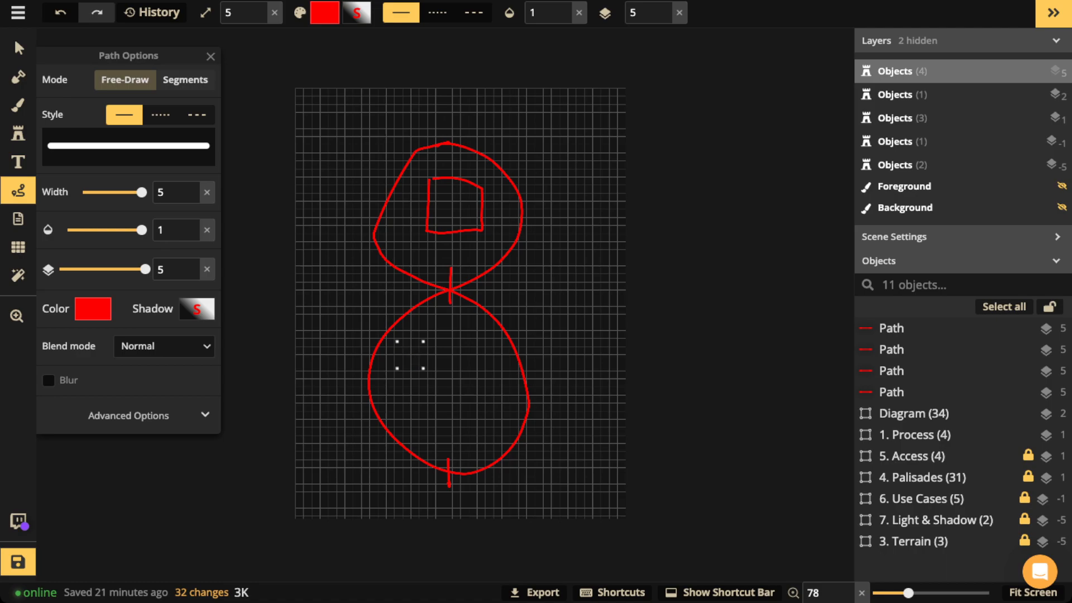
{"action": "mouse_move", "coordinate": [399, 403]}
{"action": "left_mouse_down"}
{"action": "mouse_move", "coordinate": [410, 426]}
{"action": "mouse_move", "coordinate": [424, 420]}
{"action": "mouse_move", "coordinate": [403, 401]}
{"action": "left_mouse_up"}
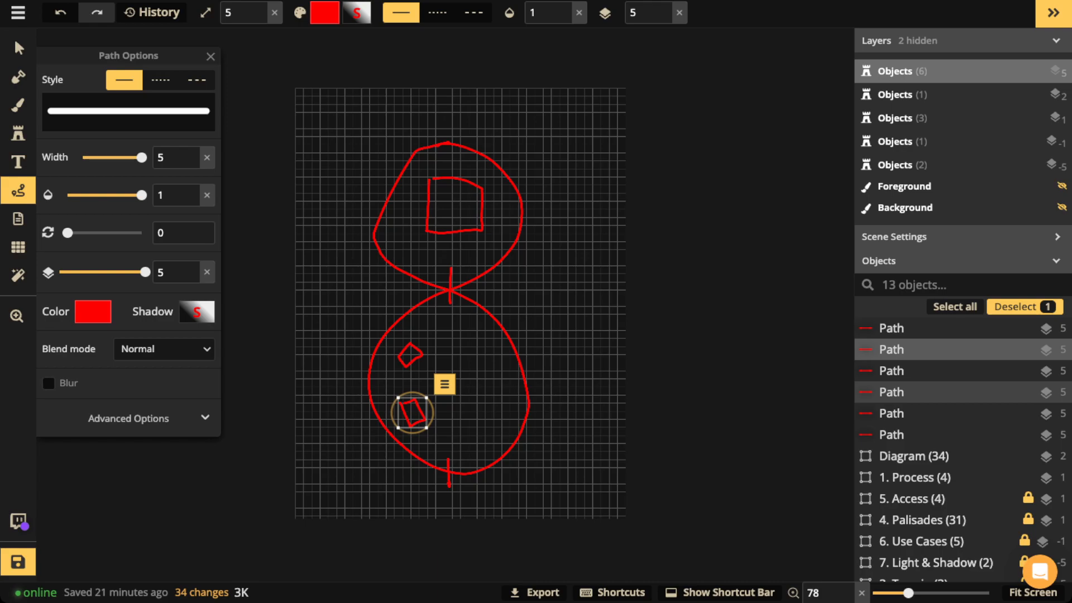
{"action": "key", "text": "Escape"}
{"action": "mouse_move", "coordinate": [476, 339]}
{"action": "left_mouse_down"}
{"action": "mouse_move", "coordinate": [497, 360]}
{"action": "mouse_move", "coordinate": [496, 343]}
{"action": "left_mouse_up"}
{"action": "left_click_drag", "start_coordinate": [491, 339], "coordinate": [490, 340]}
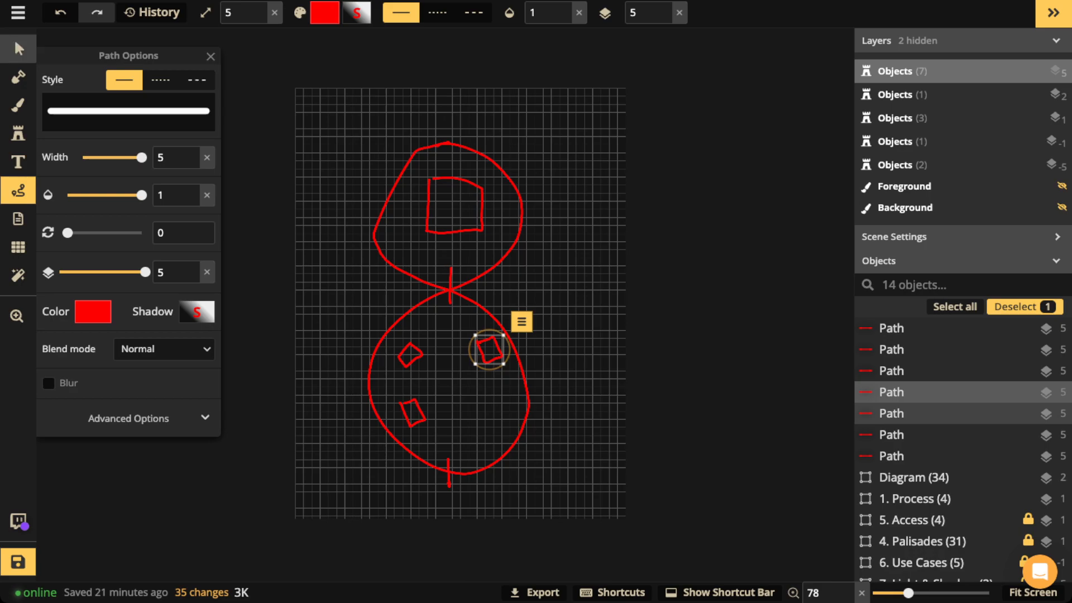
Step: Marquee-select and delete all the red sketch paths
{"action": "left_click", "coordinate": [17, 49]}
{"action": "left_click_drag", "start_coordinate": [325, 119], "coordinate": [563, 434]}
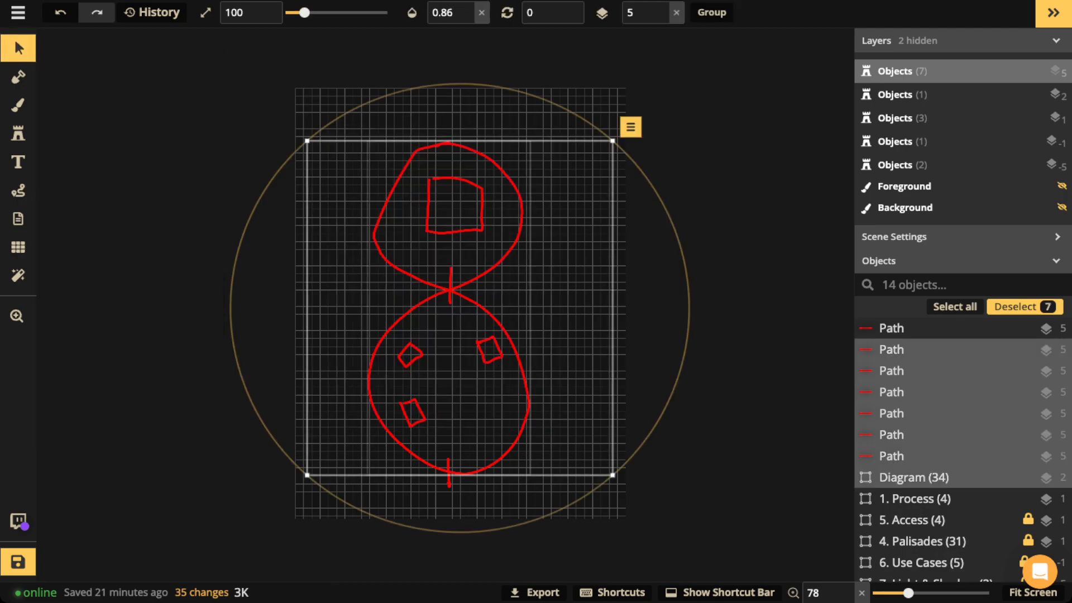
{"action": "key", "text": "Delete"}
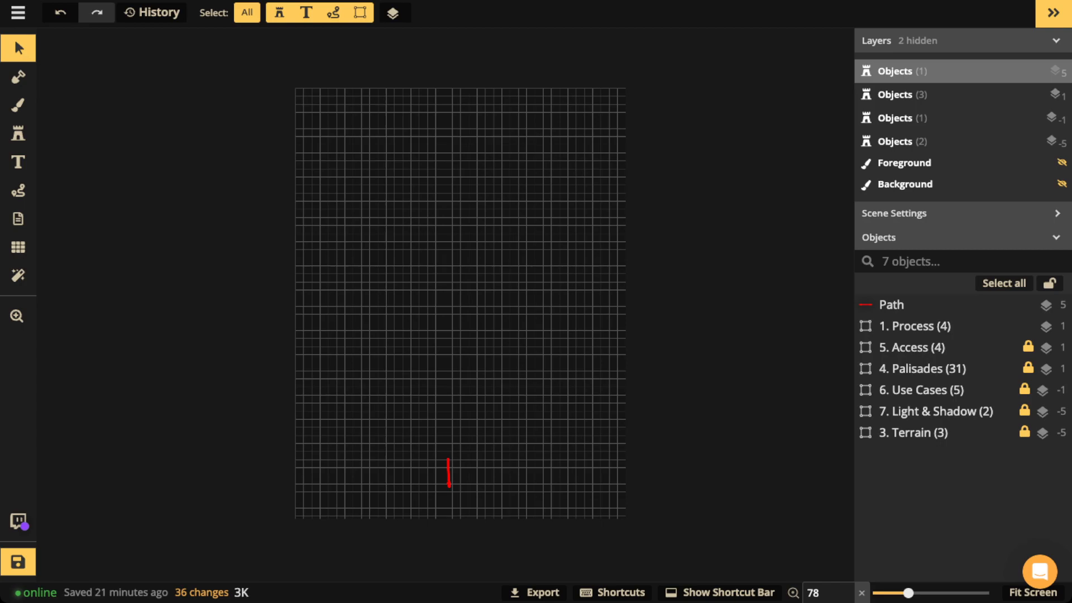
{"action": "key", "text": "Delete"}
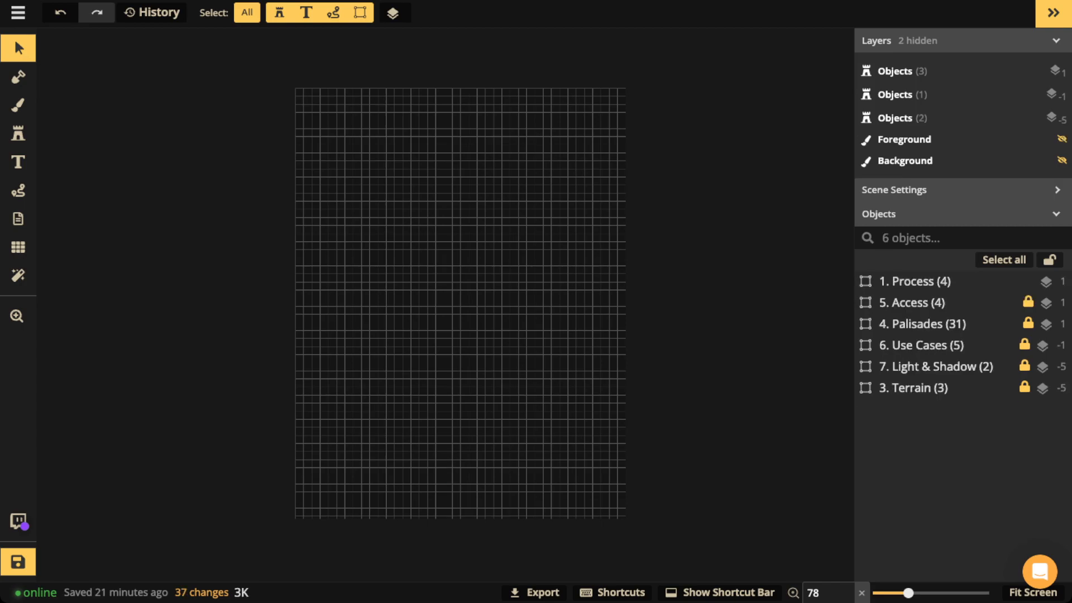
Step: Unhide the Foreground and Background layers to reveal the figure-eight earthwork terrain
{"action": "left_click", "coordinate": [1062, 139]}
{"action": "left_click", "coordinate": [1062, 161]}
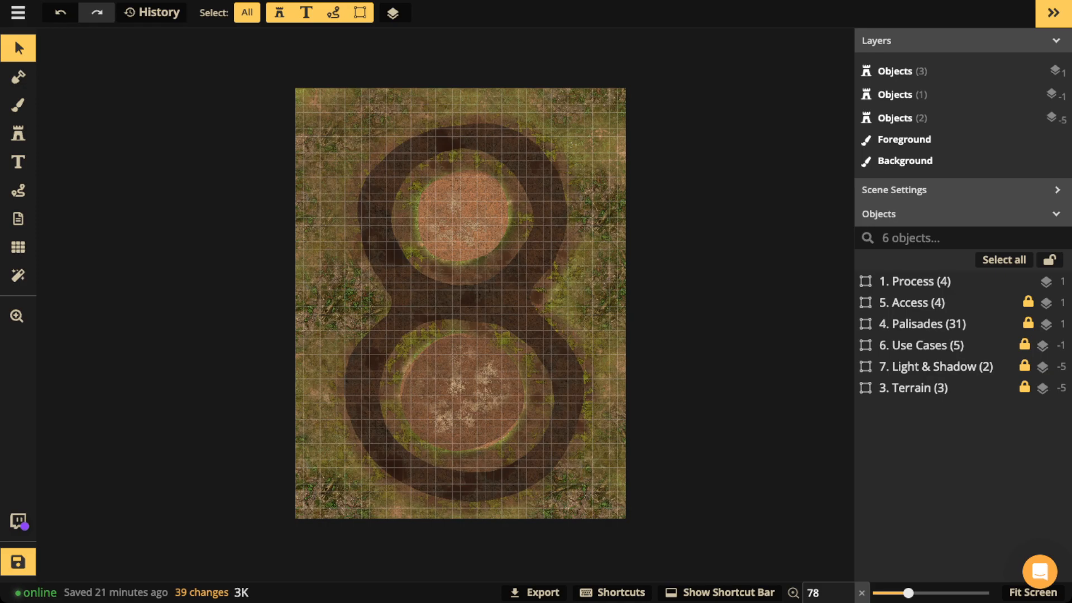
{"action": "scroll", "coordinate": [455, 242], "scroll_direction": "up", "scroll_amount": 3}
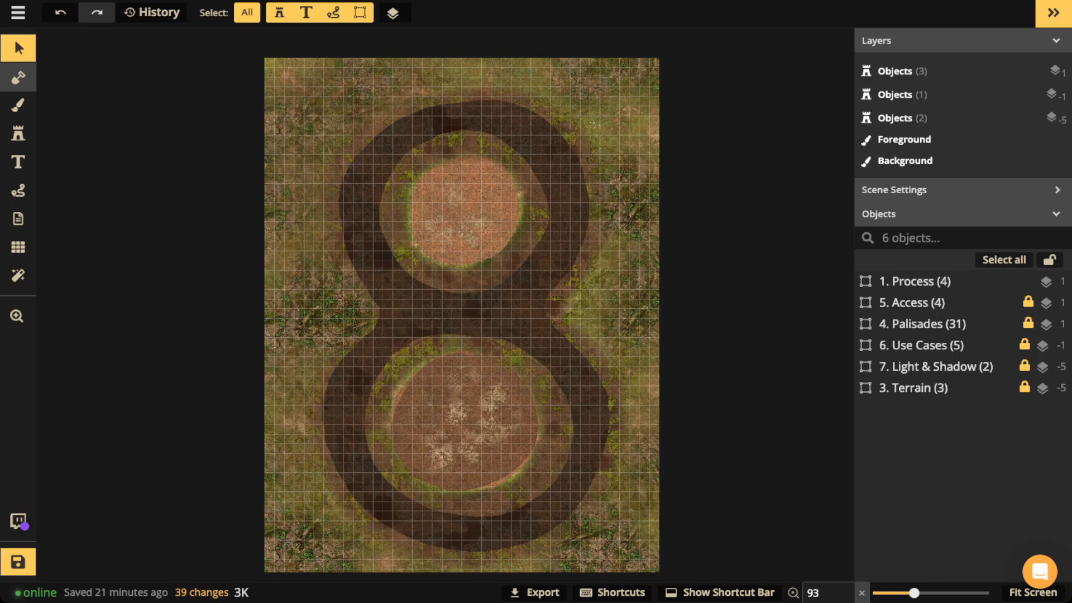
Step: Set the Mask tool to a round circle brush with Subtract action and size 80
{"action": "left_click", "coordinate": [18, 77]}
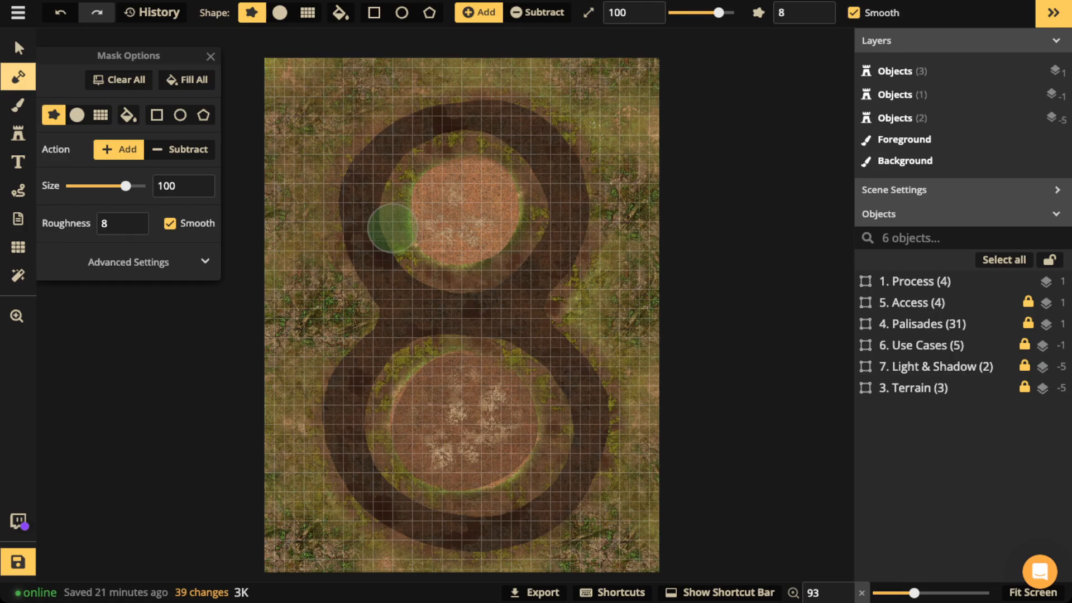
{"action": "key", "text": "s"}
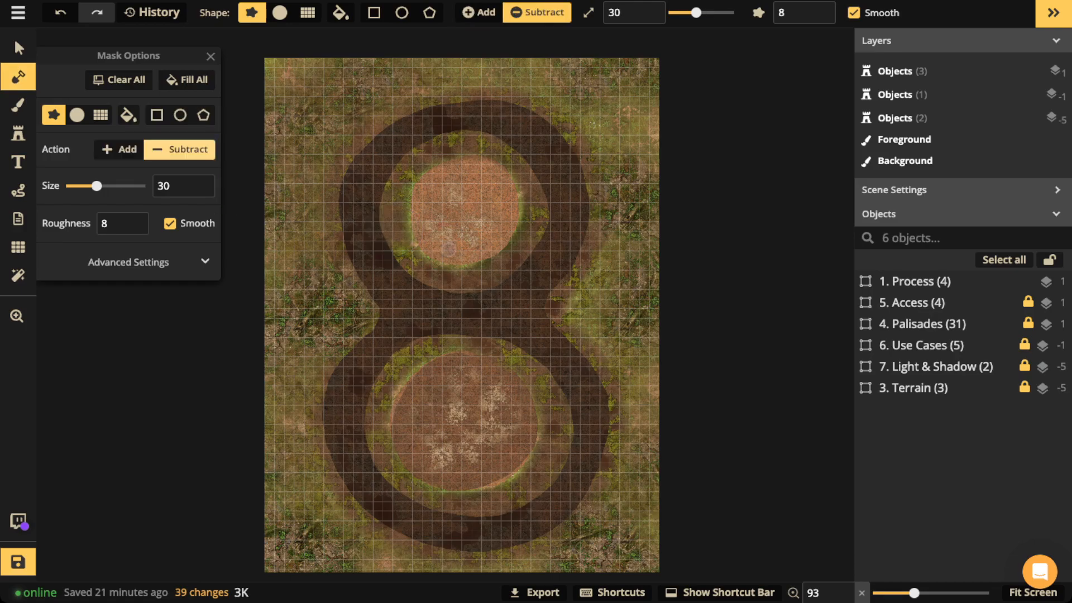
{"action": "left_click", "coordinate": [77, 115]}
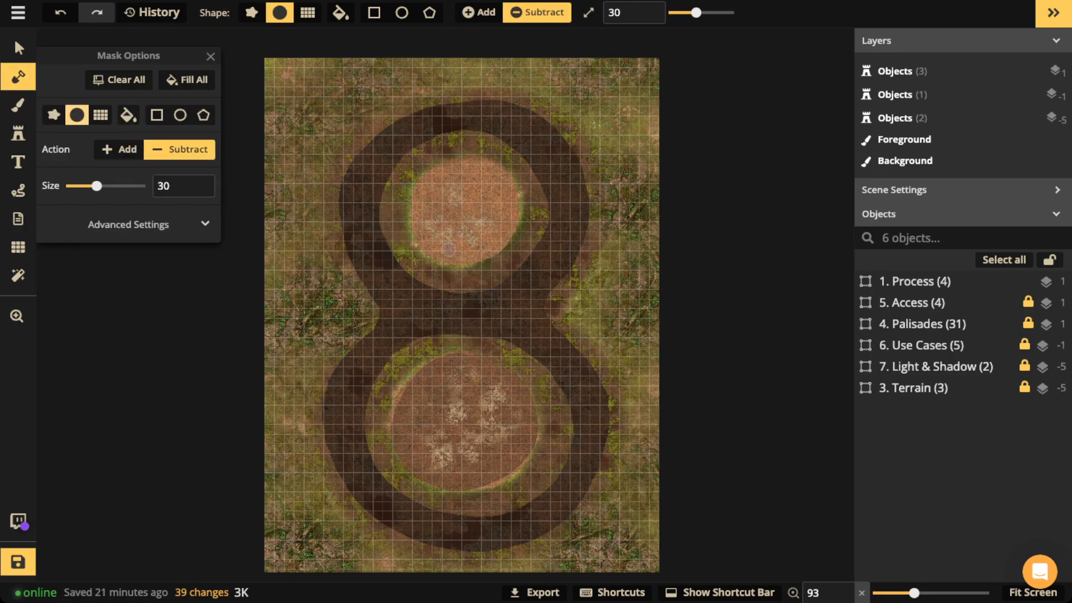
{"action": "key", "text": "]"}
{"action": "key", "text": "]"}
{"action": "key", "text": "]"}
{"action": "key", "text": "]"}
{"action": "key", "text": "]"}
{"action": "key", "text": "["}
{"action": "key", "text": "]"}
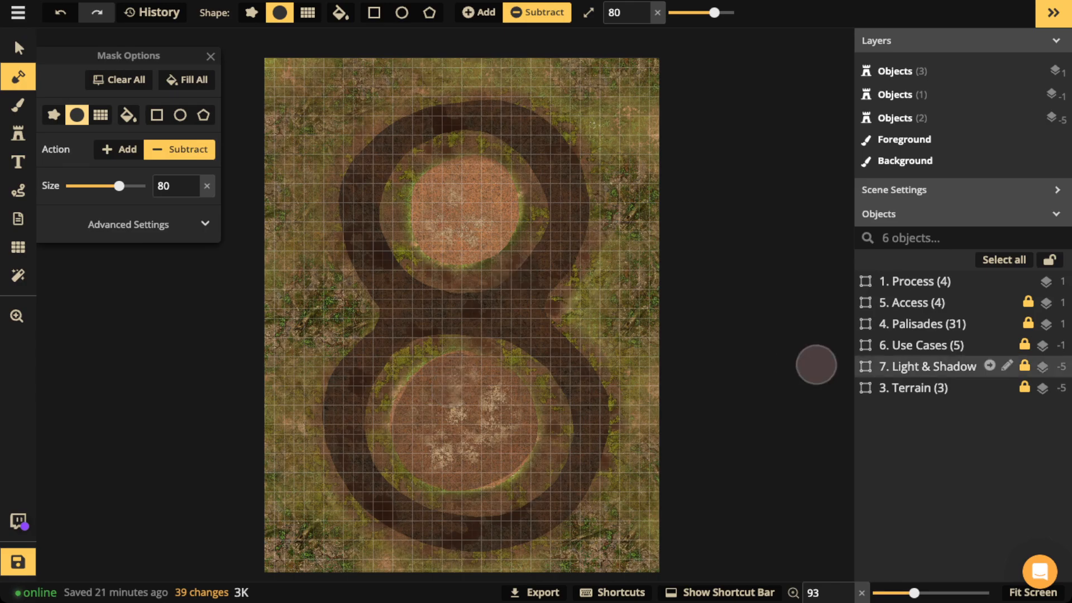
Step: Lock the Hills (2) object inside the 3. Terrain group
{"action": "left_click", "coordinate": [913, 388]}
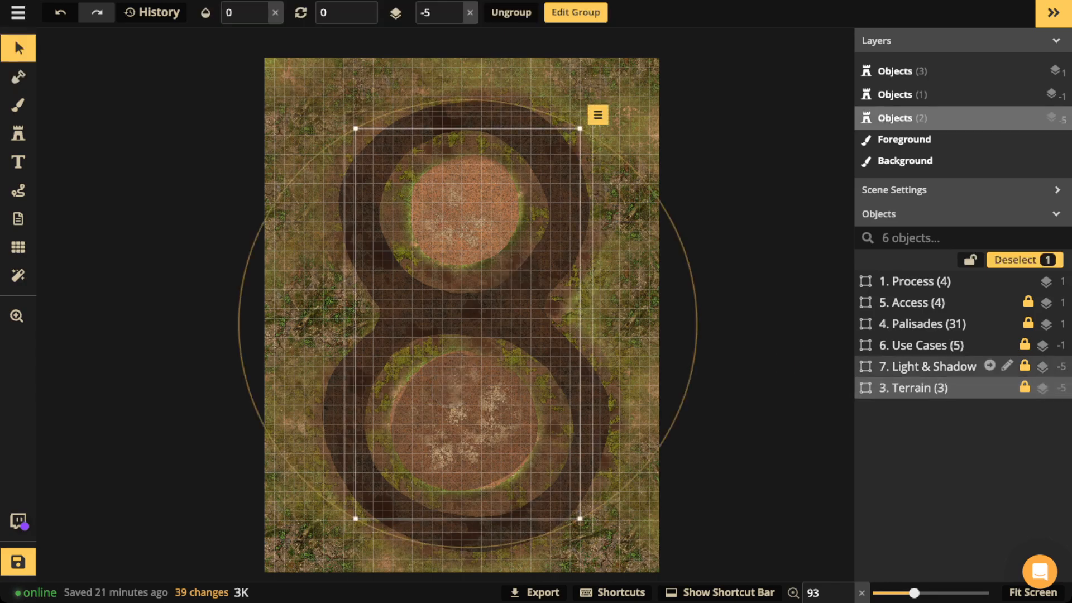
{"action": "left_click", "coordinate": [990, 386]}
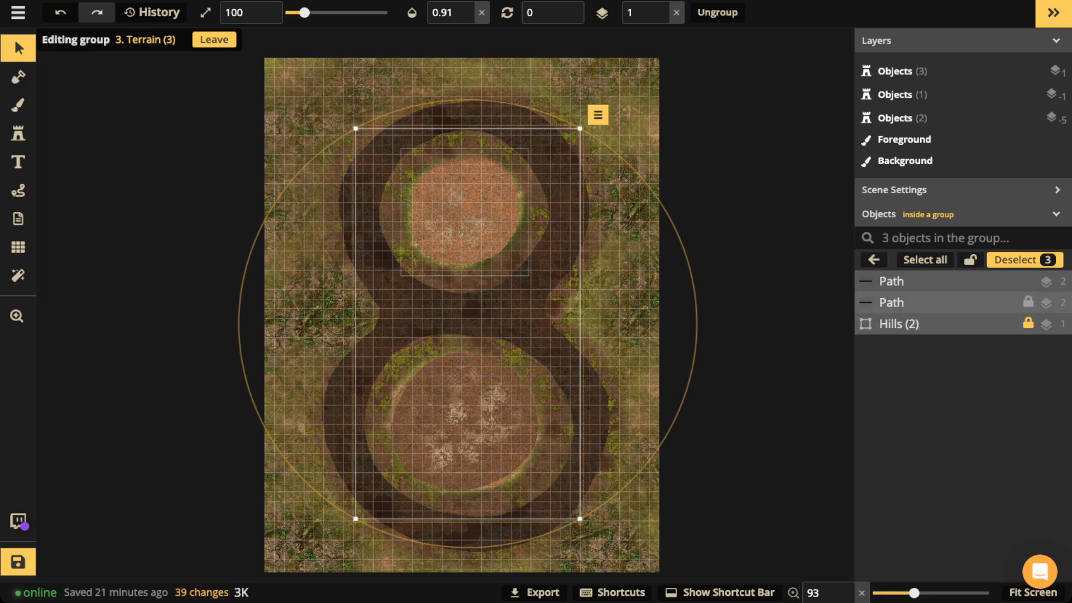
{"action": "left_click", "coordinate": [1024, 260]}
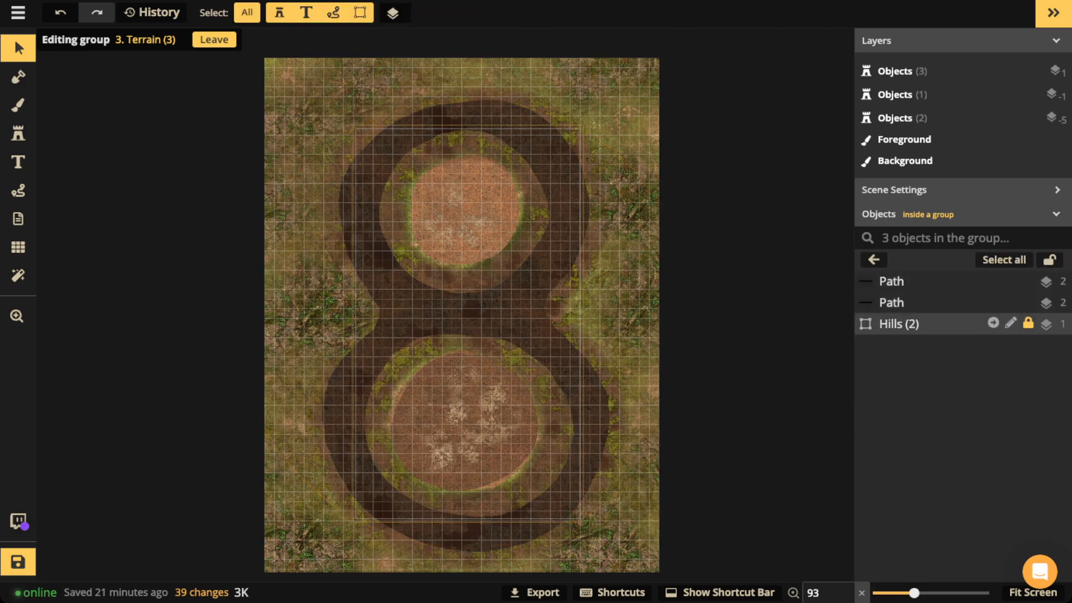
{"action": "left_click", "coordinate": [907, 323]}
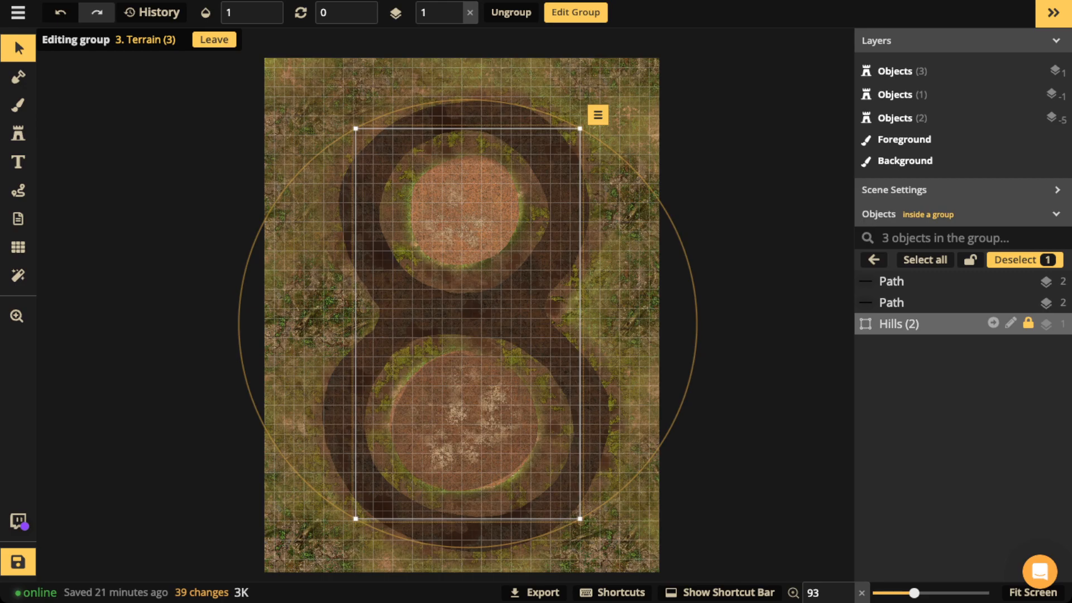
{"action": "left_click", "coordinate": [1027, 323]}
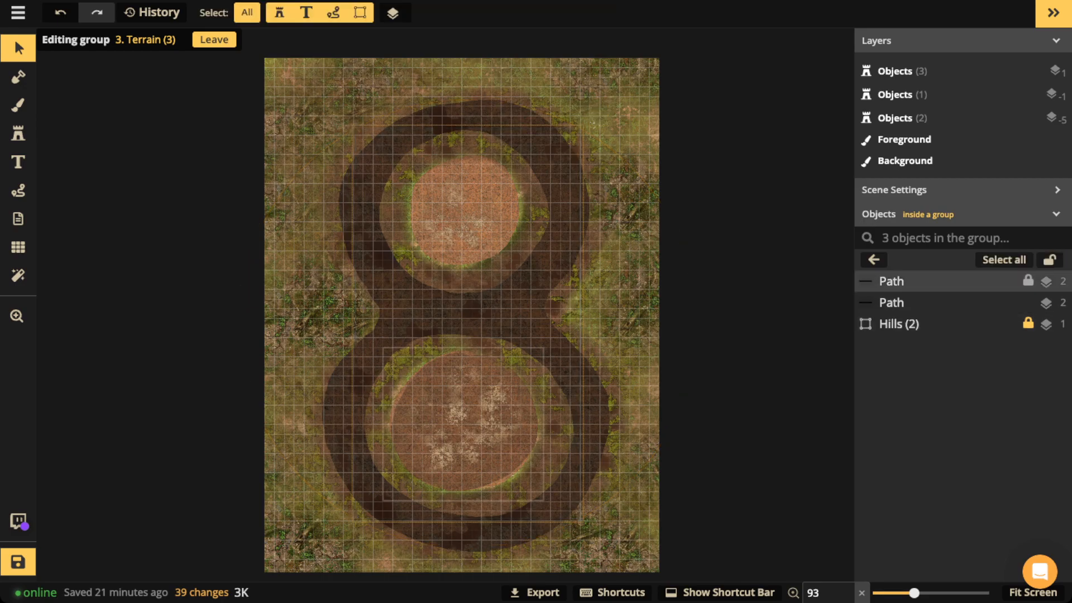
{"action": "left_click", "coordinate": [874, 260]}
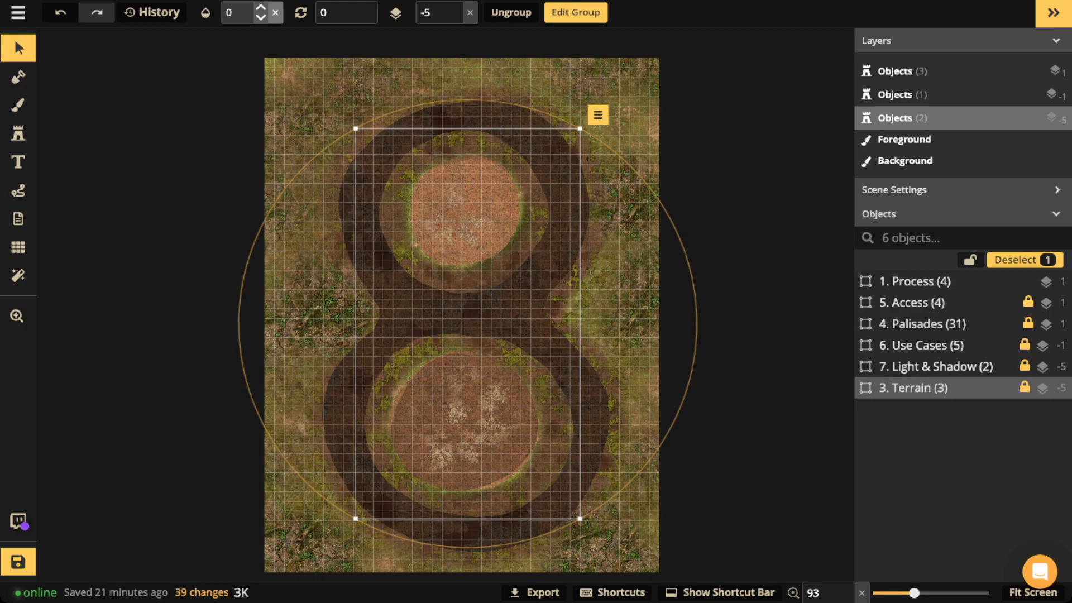
Step: Raise the 3. Terrain group's opacity from 0 to 1, then deselect it
{"action": "left_click", "coordinate": [275, 12]}
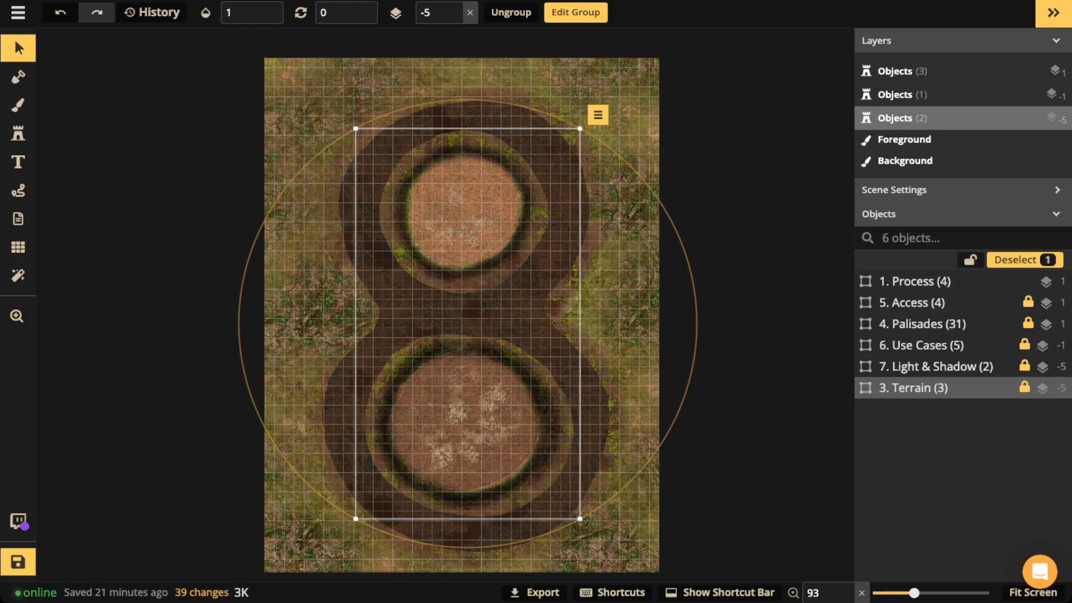
{"action": "left_click", "coordinate": [443, 192]}
{"action": "scroll", "coordinate": [443, 191], "scroll_direction": "up", "scroll_amount": 8}
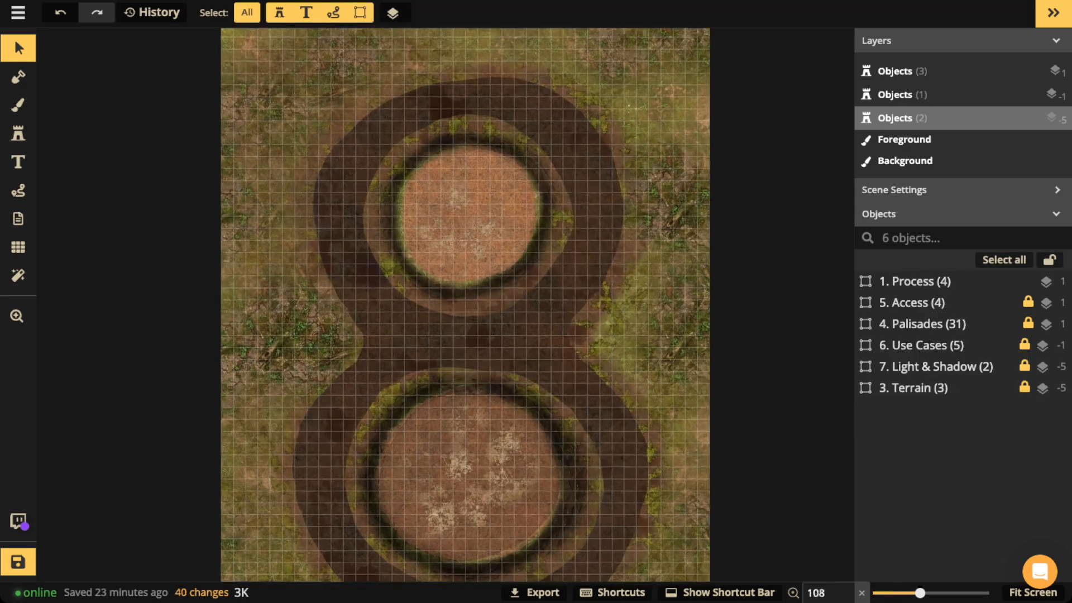
Step: Uncheck Show Grid and pan to the upper mound's western bank for stamp placement
{"action": "scroll", "coordinate": [447, 192], "scroll_direction": "up", "scroll_amount": 4}
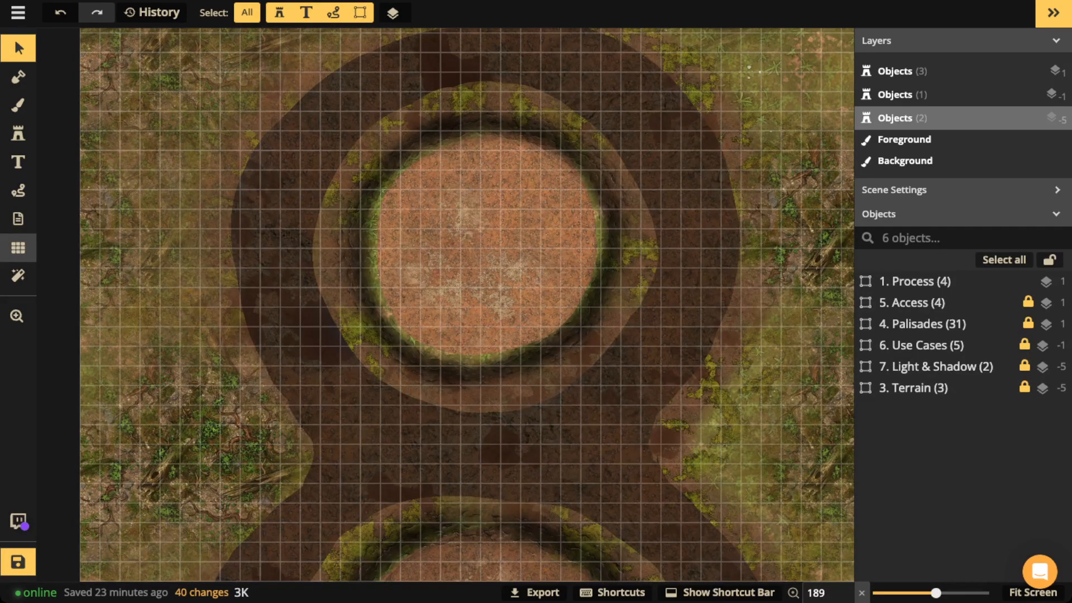
{"action": "left_click", "coordinate": [19, 247]}
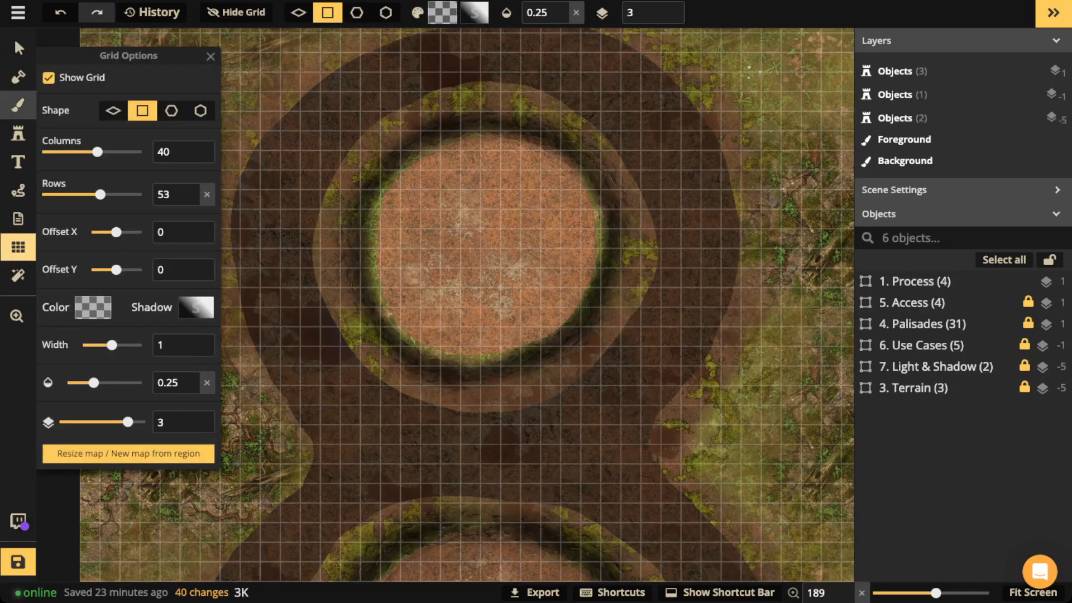
{"action": "left_click", "coordinate": [49, 78]}
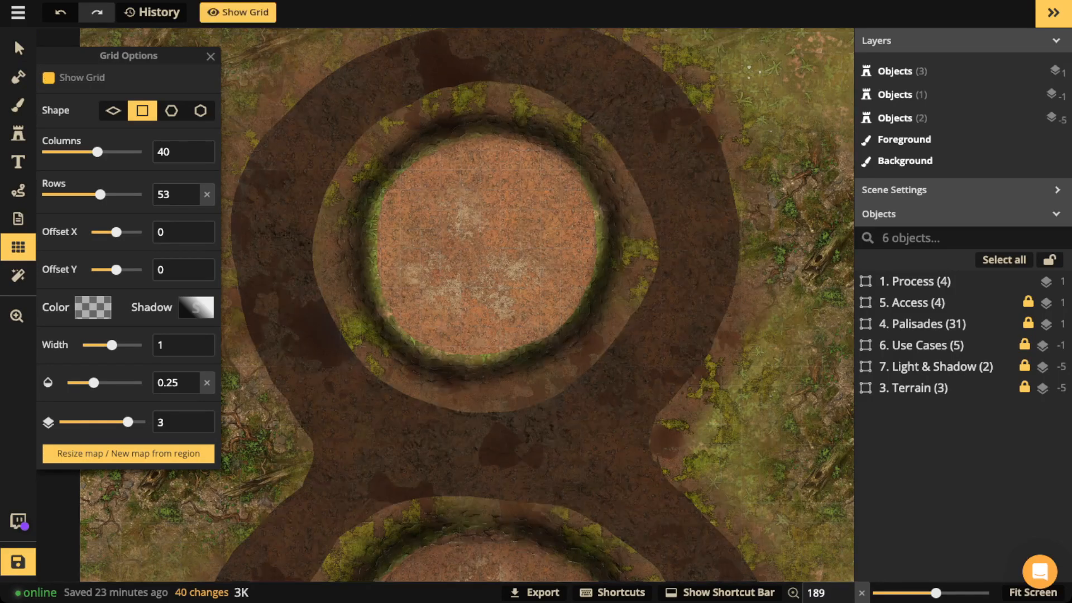
{"action": "scroll", "coordinate": [495, 173], "scroll_direction": "up", "scroll_amount": 5}
{"action": "left_click_drag", "start_coordinate": [496, 173], "coordinate": [640, 289]}
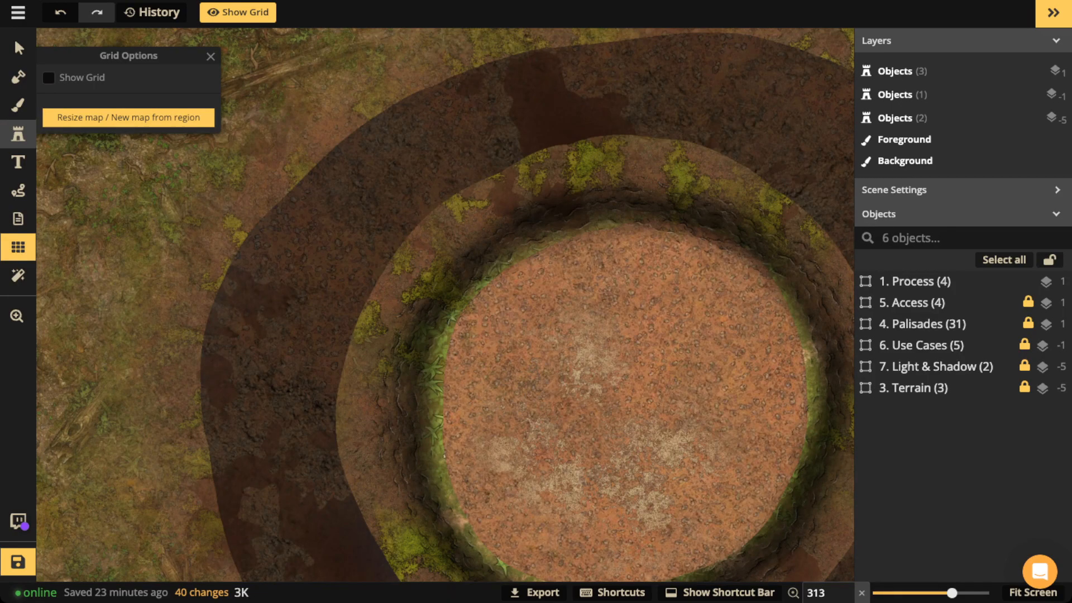
{"action": "left_click", "coordinate": [18, 134]}
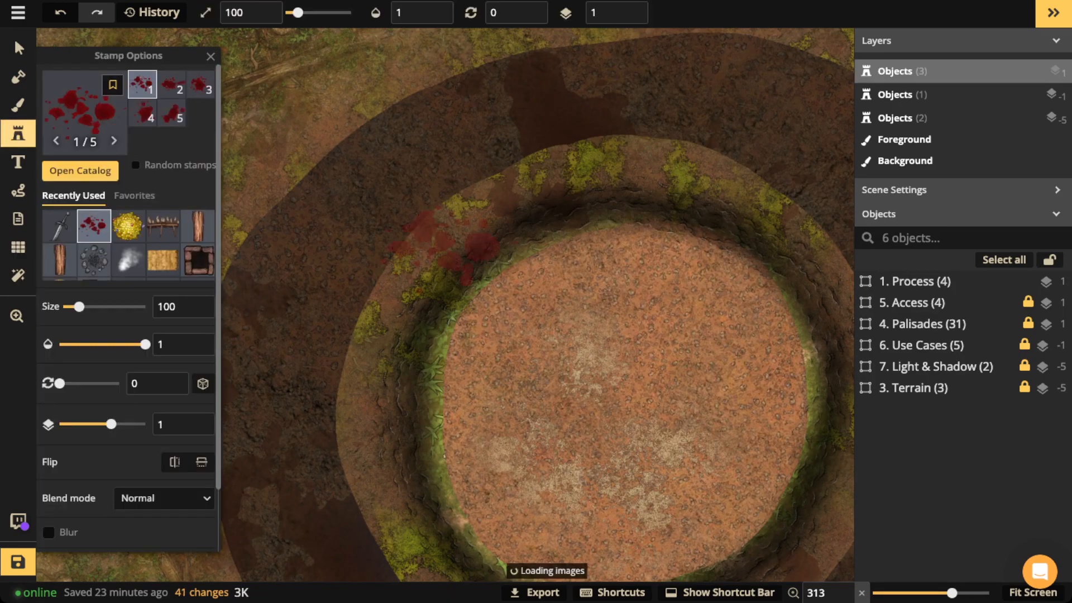
{"action": "scroll", "coordinate": [128, 229], "scroll_direction": "down", "scroll_amount": 4}
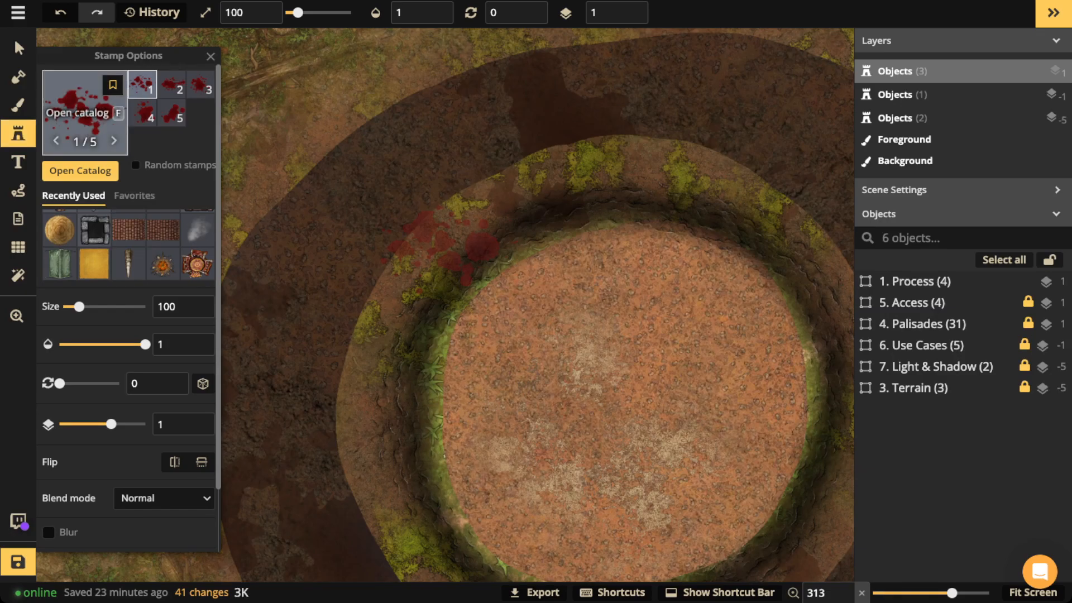
Step: Search the stamp catalog for 'hill' and pick Craggy Hills from the Gothic Horror pack
{"action": "left_click", "coordinate": [84, 111]}
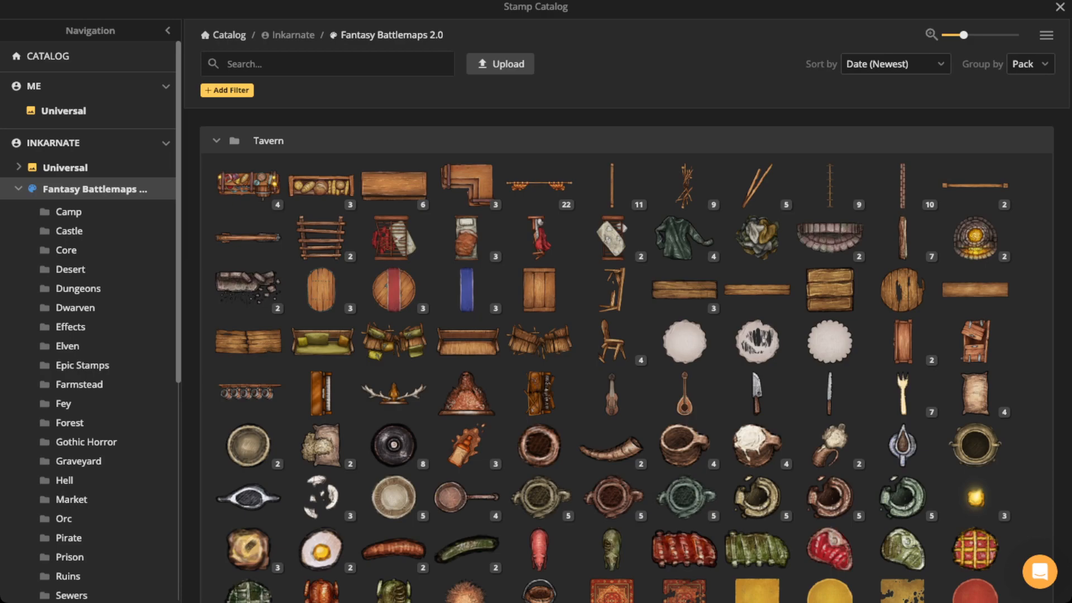
{"action": "left_click", "coordinate": [251, 64]}
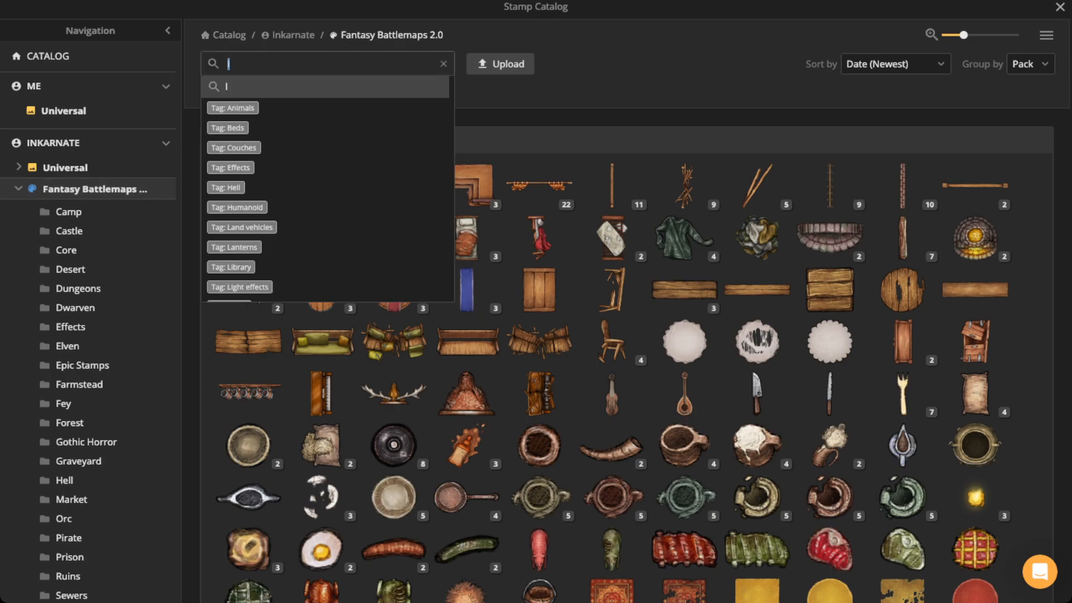
{"action": "type", "text": "hill"}
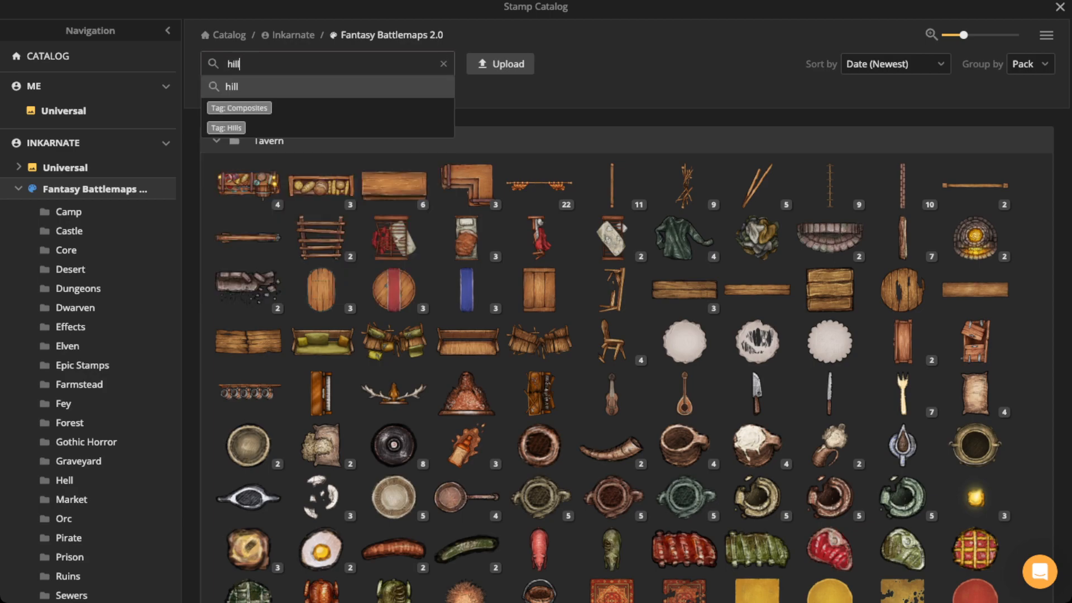
{"action": "key", "text": "Return"}
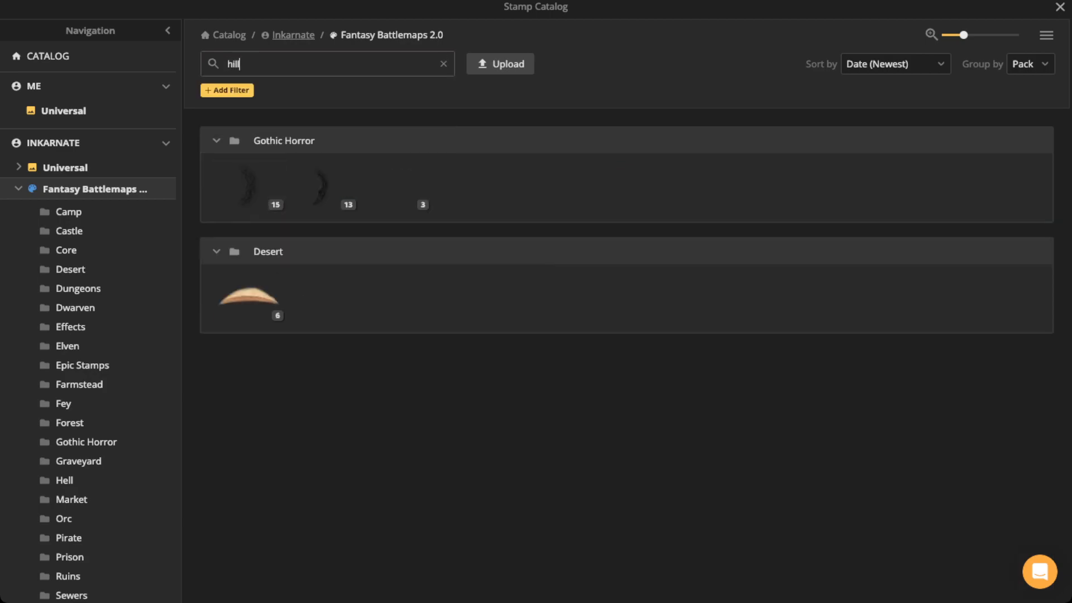
{"action": "mouse_move", "coordinate": [248, 186]}
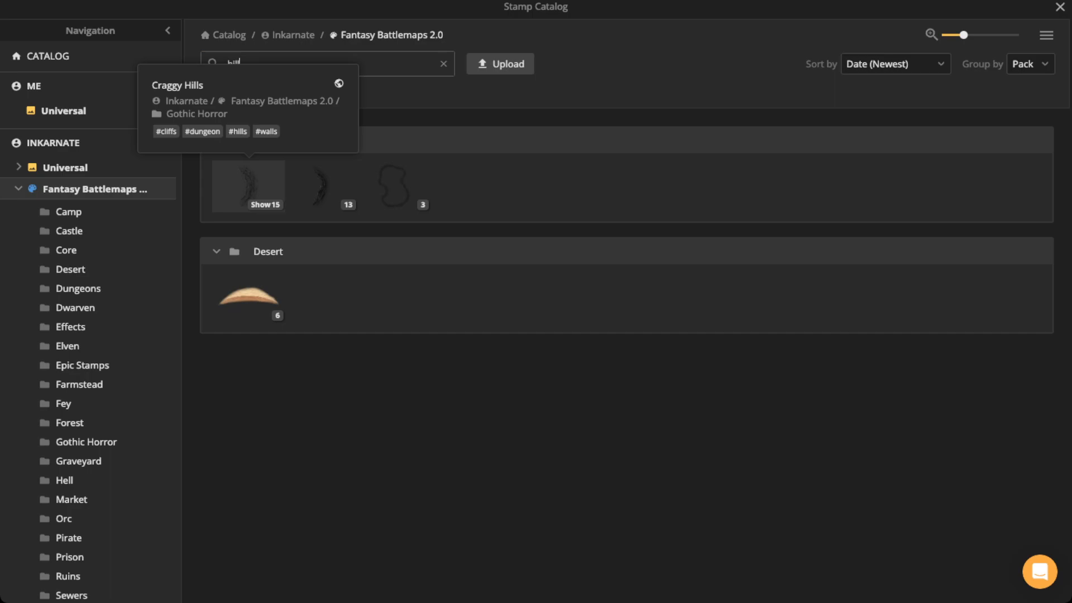
{"action": "mouse_move", "coordinate": [321, 185]}
{"action": "left_click", "coordinate": [248, 186]}
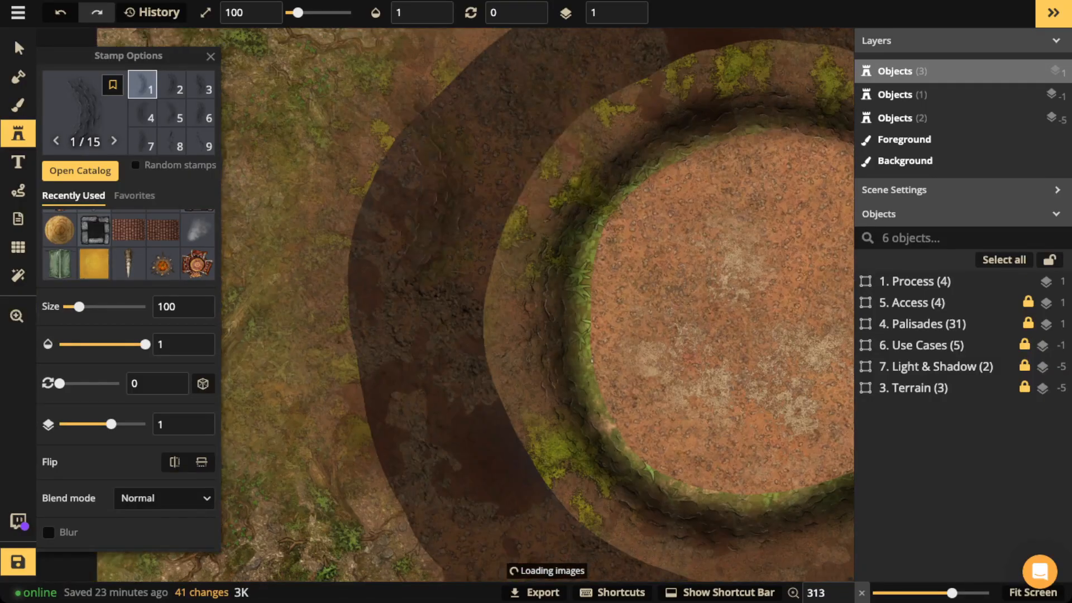
Step: Place a first Craggy Hills stamp west of the mound and settle it on the grass
{"action": "left_click_drag", "start_coordinate": [288, 299], "coordinate": [409, 119]}
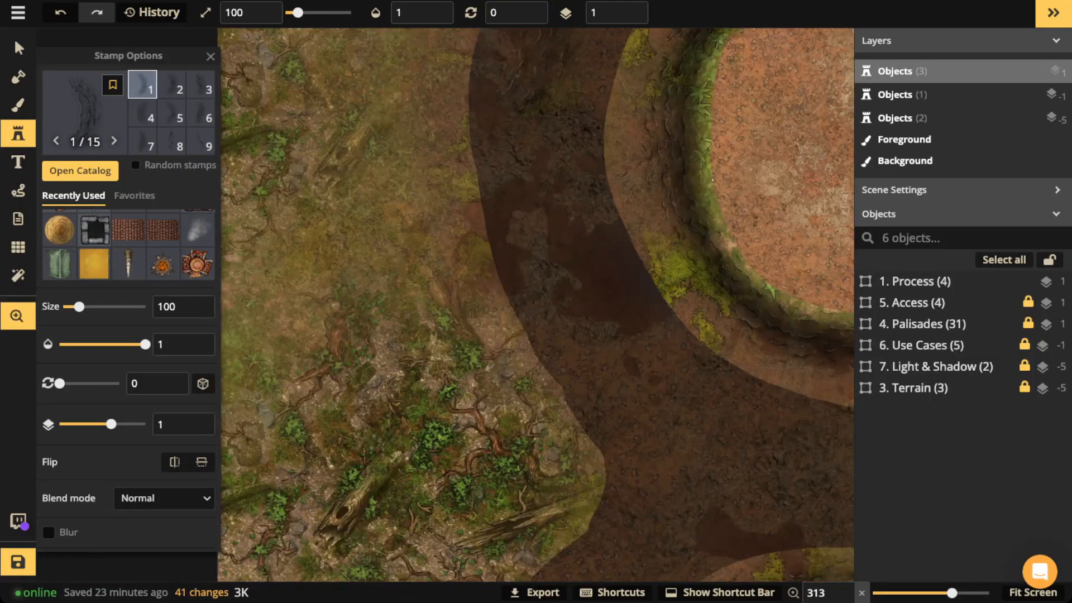
{"action": "key", "text": "Right"}
{"action": "key", "text": "Right"}
{"action": "key", "text": "Right"}
{"action": "key", "text": "Right"}
{"action": "key", "text": "Right"}
{"action": "key", "text": "Right"}
{"action": "key", "text": "Right"}
{"action": "key", "text": "Right"}
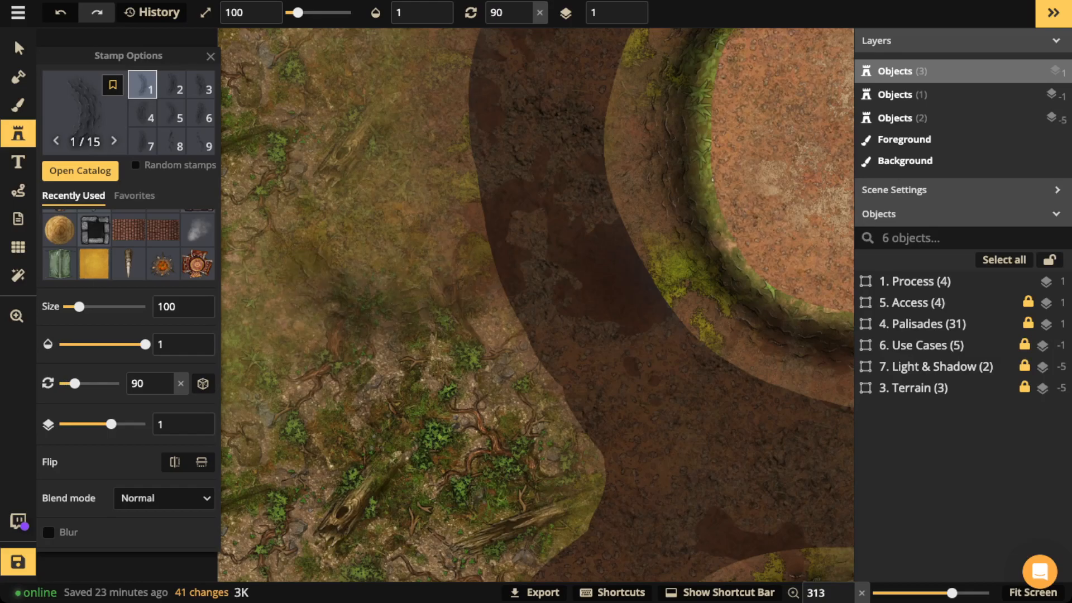
{"action": "key", "text": "Left"}
{"action": "key", "text": "Left"}
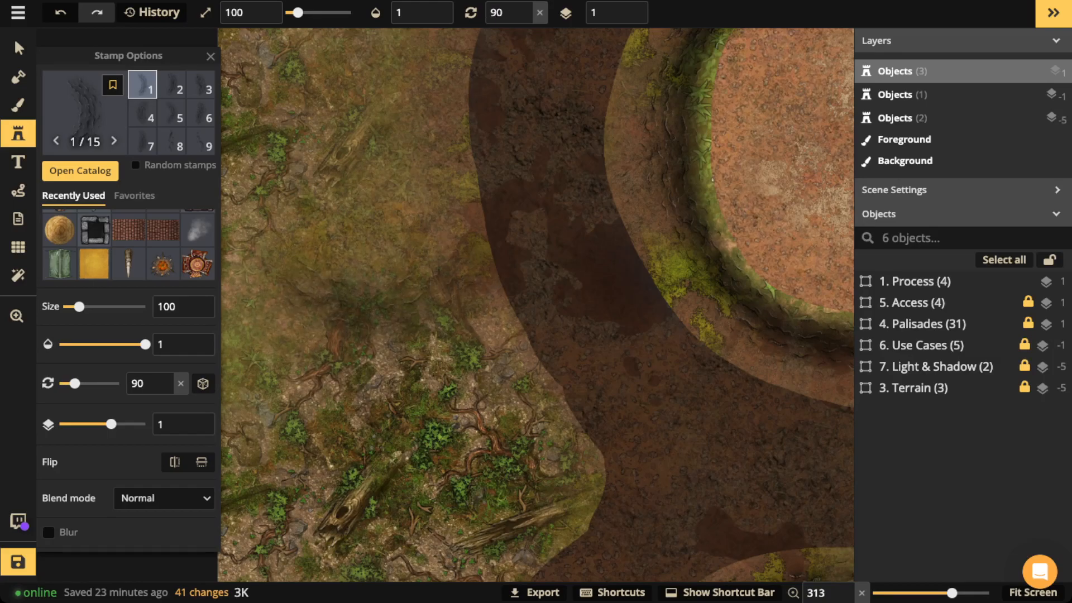
{"action": "left_click", "coordinate": [380, 283]}
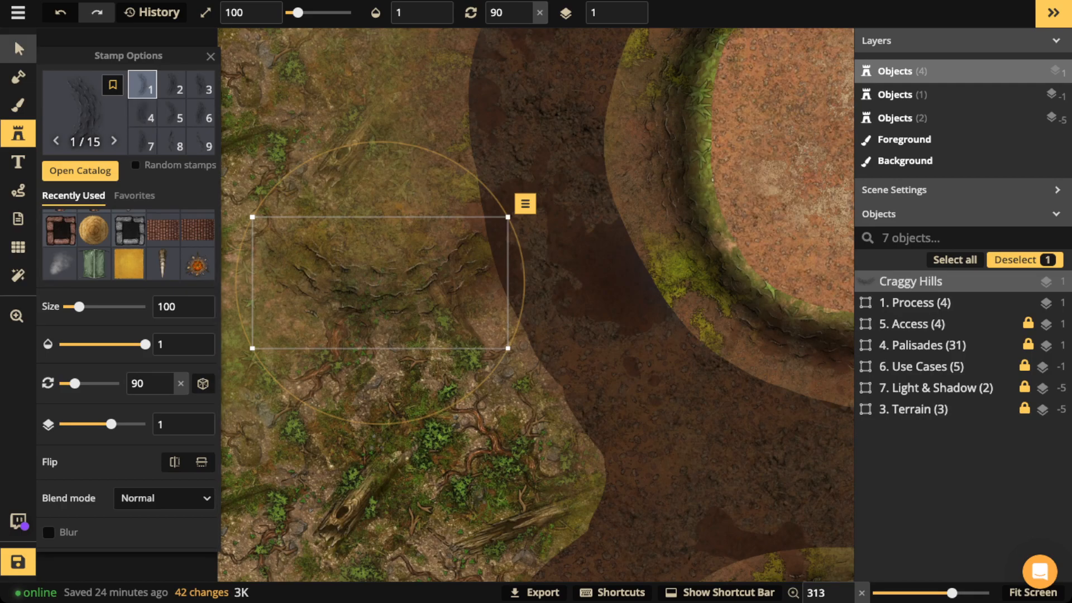
{"action": "left_click", "coordinate": [18, 48]}
{"action": "left_click_drag", "start_coordinate": [380, 283], "coordinate": [571, 275]}
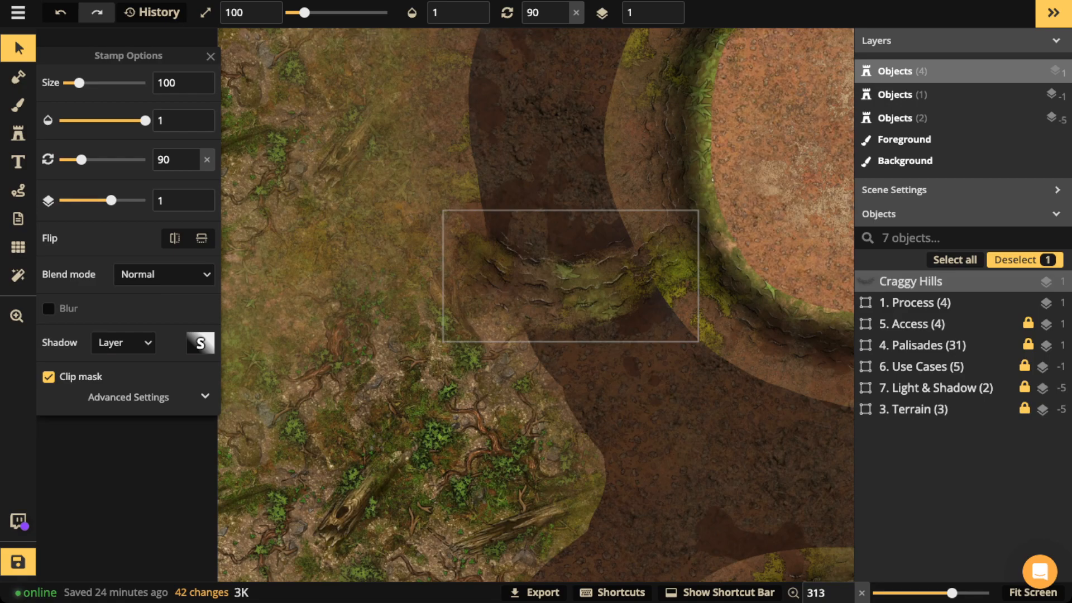
{"action": "left_click_drag", "start_coordinate": [571, 276], "coordinate": [412, 254]}
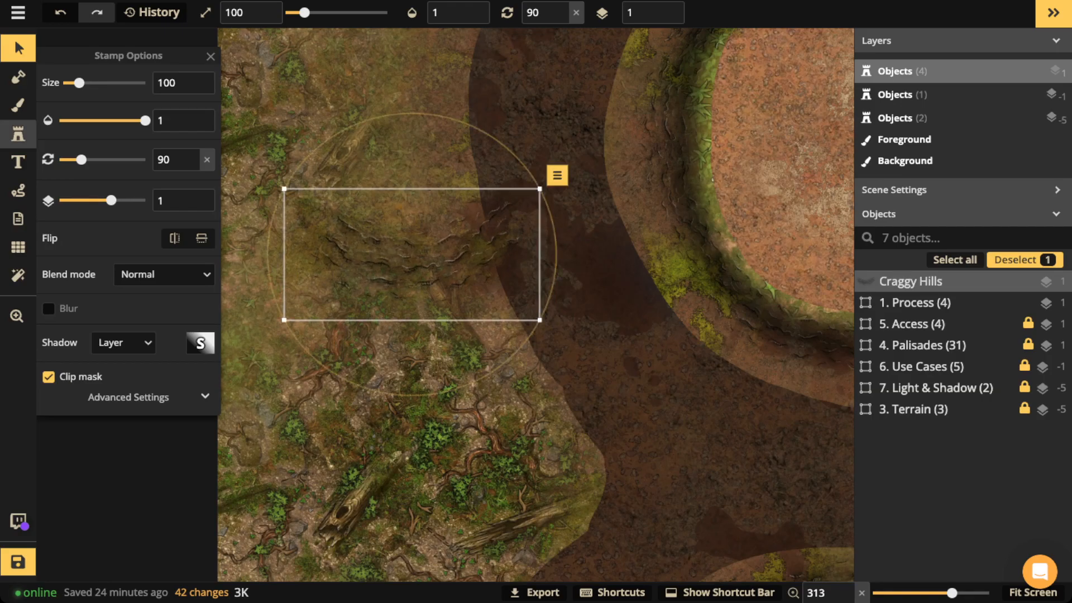
Step: Place a second Craggy Hills stamp, rotated 150, northwest of the first
{"action": "key", "text": "s"}
{"action": "left_click", "coordinate": [410, 148]}
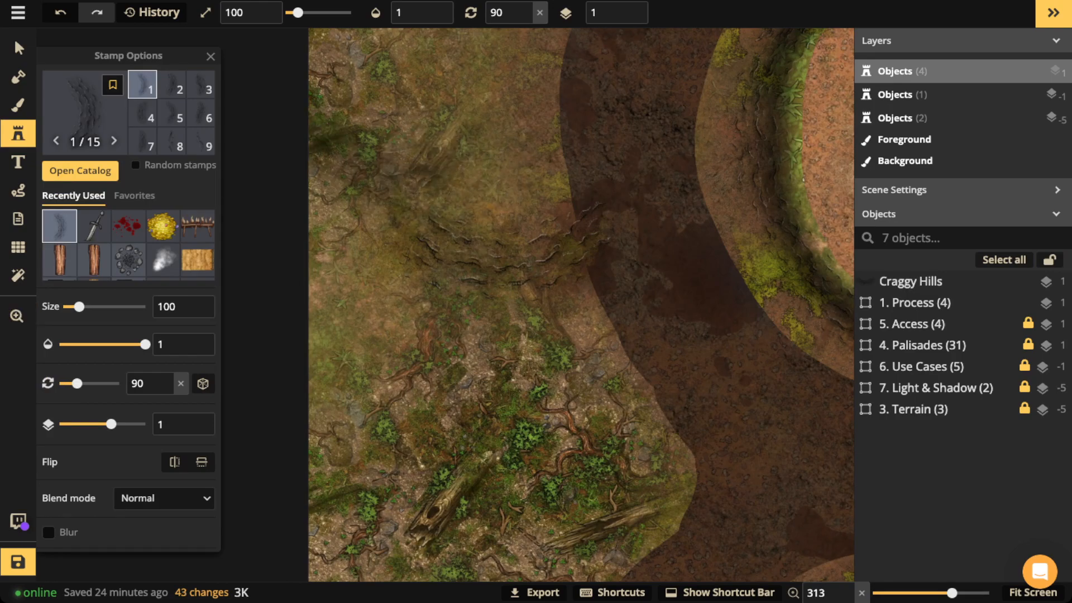
{"action": "key", "text": "r"}
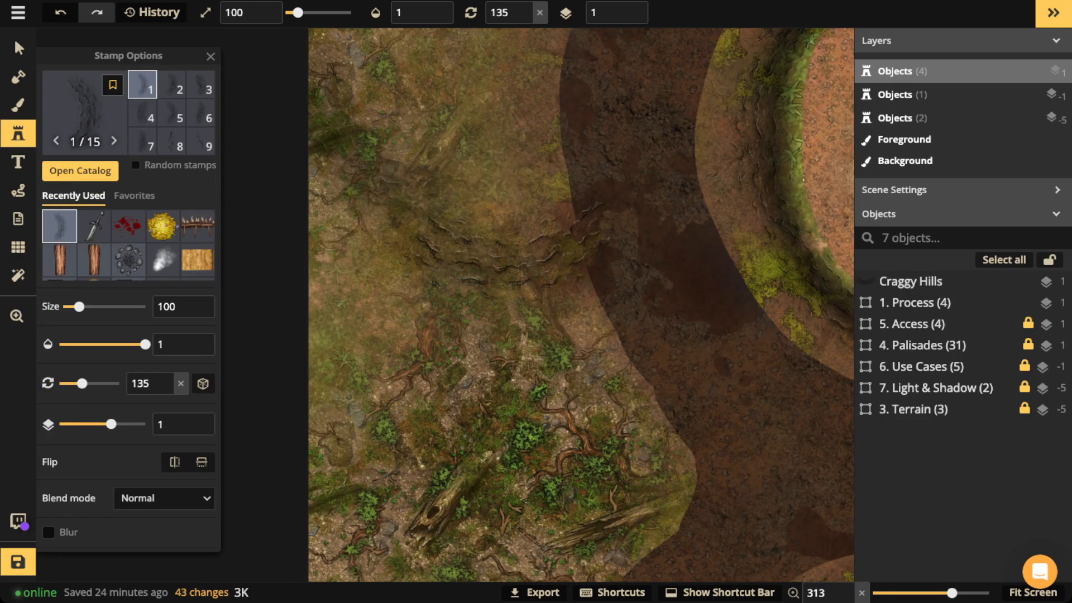
{"action": "key", "text": "r"}
{"action": "key", "text": "r"}
{"action": "key", "text": "shift+r"}
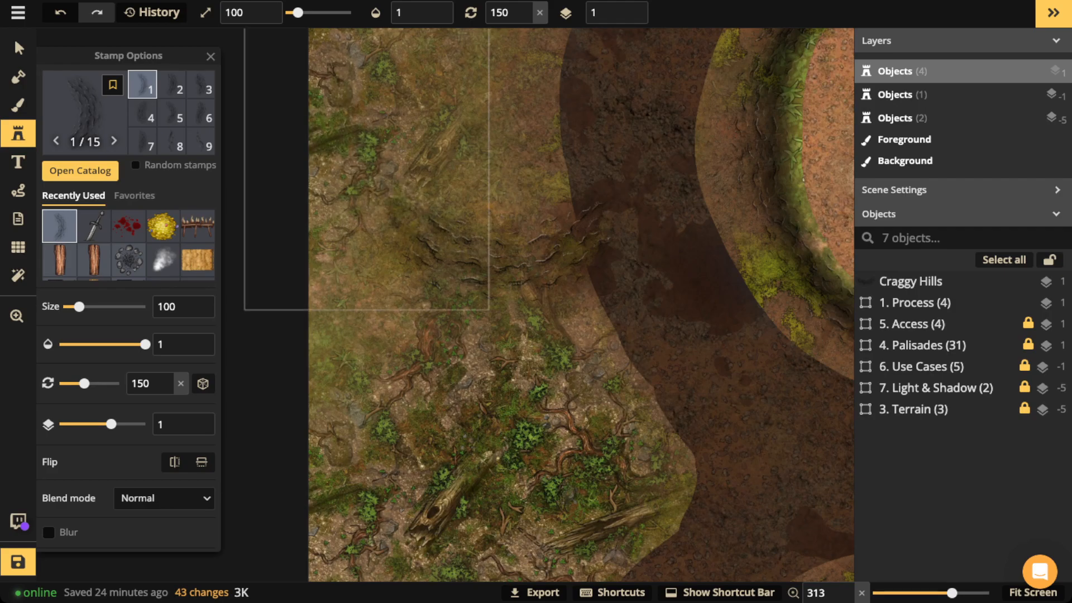
{"action": "left_click", "coordinate": [367, 168]}
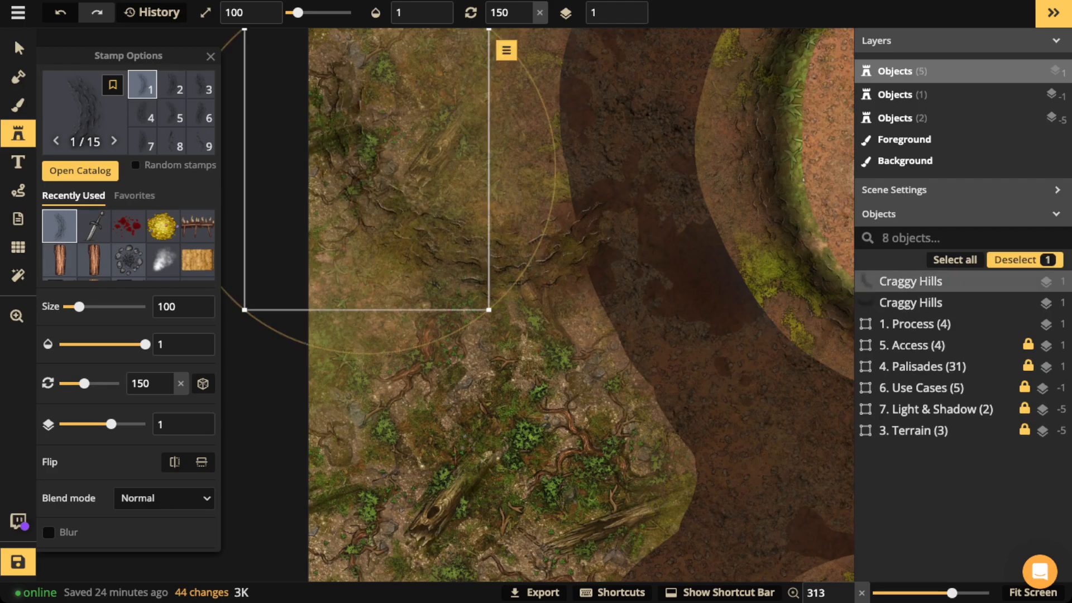
Step: Try a third Craggy Hills stamp rotated 240 west of the ditch, then delete it
{"action": "key", "text": "space"}
{"action": "left_click_drag", "start_coordinate": [493, 130], "coordinate": [503, 296]}
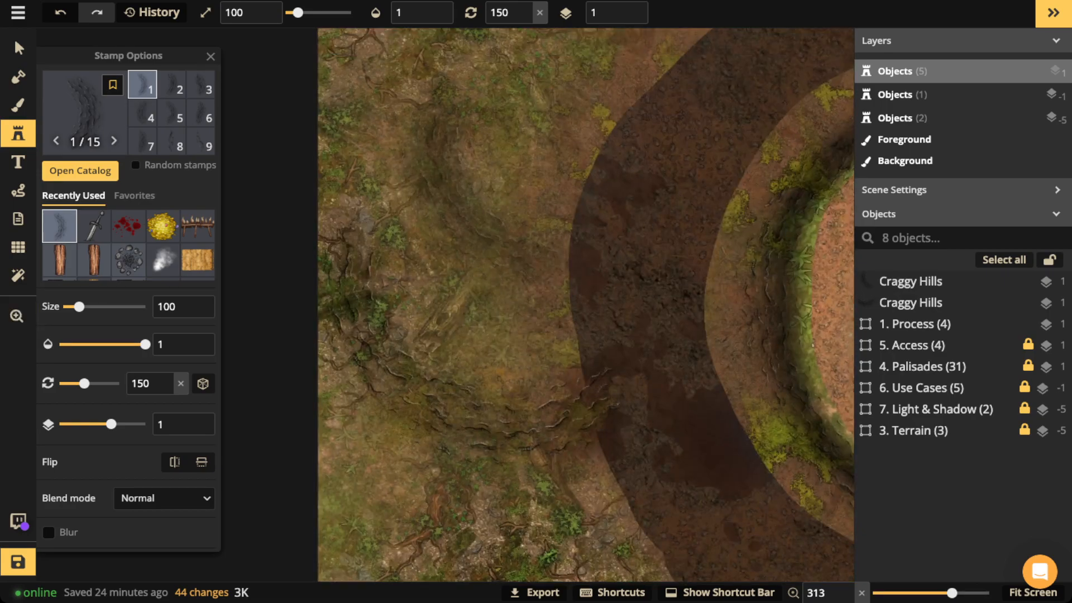
{"action": "key", "text": "r"}
{"action": "key", "text": "r"}
{"action": "key", "text": "r"}
{"action": "key", "text": "r"}
{"action": "key", "text": "r"}
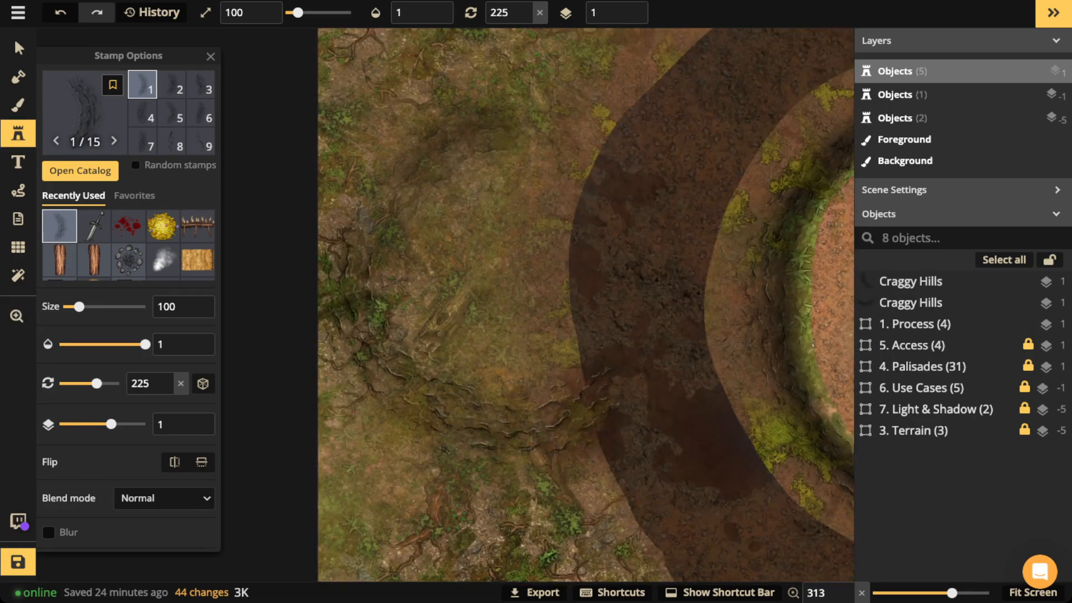
{"action": "key", "text": "r"}
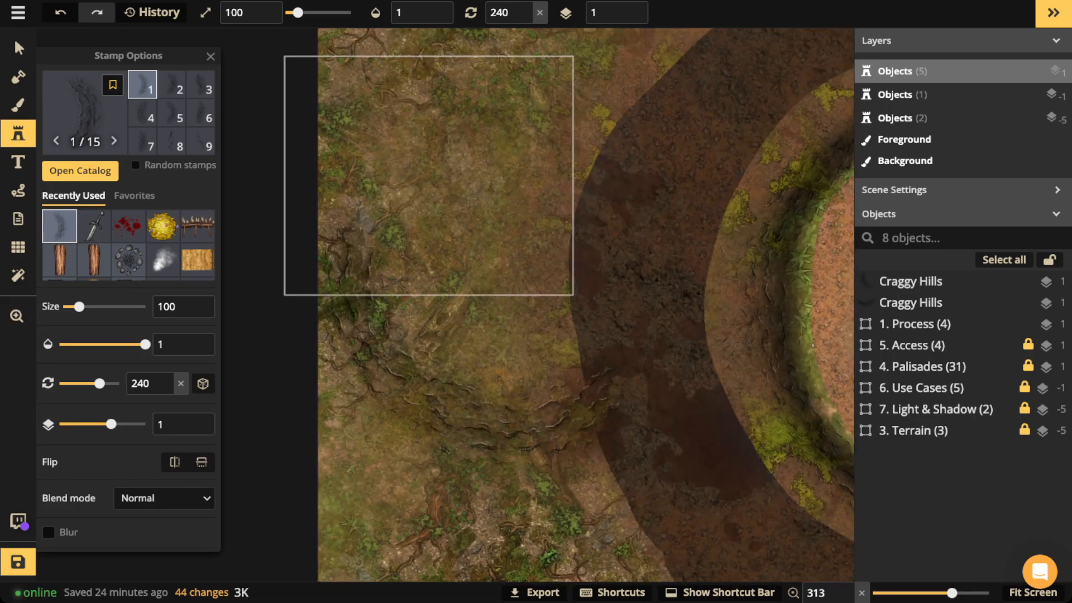
{"action": "left_click", "coordinate": [428, 175]}
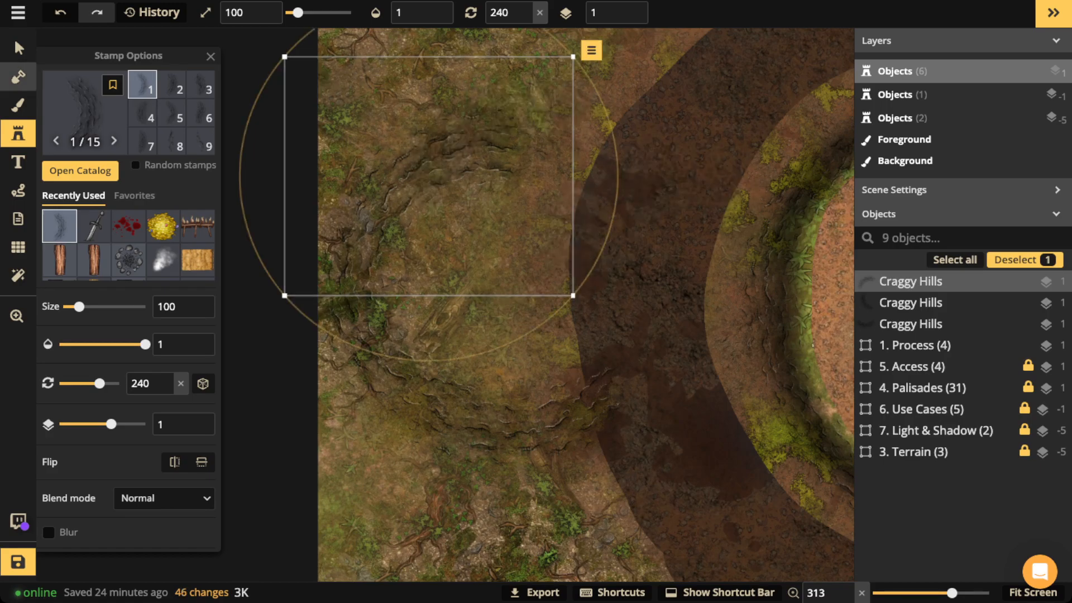
{"action": "left_click", "coordinate": [18, 48]}
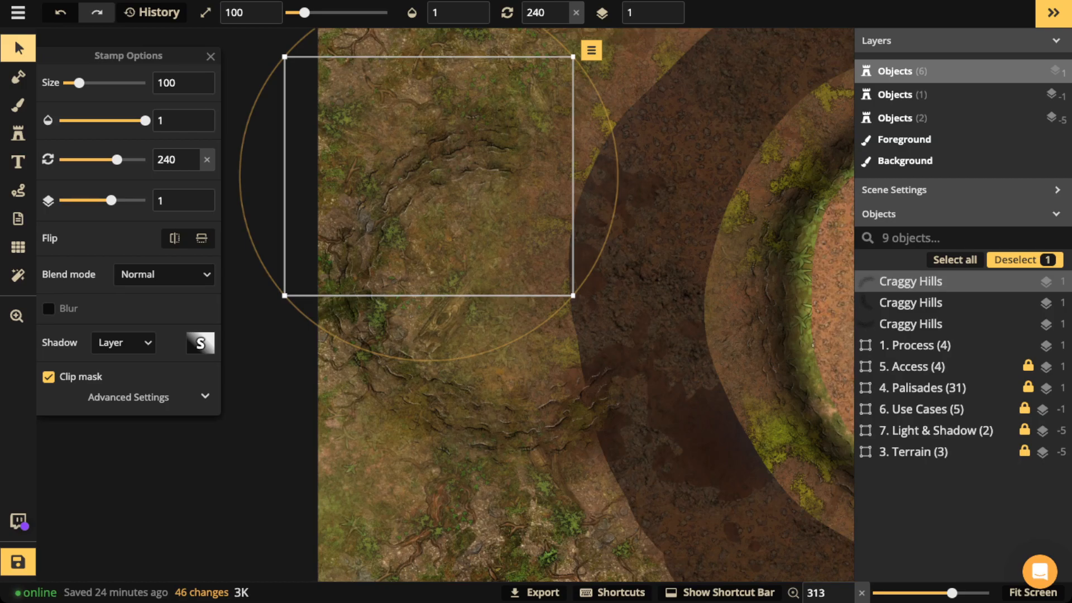
{"action": "key", "text": "Delete"}
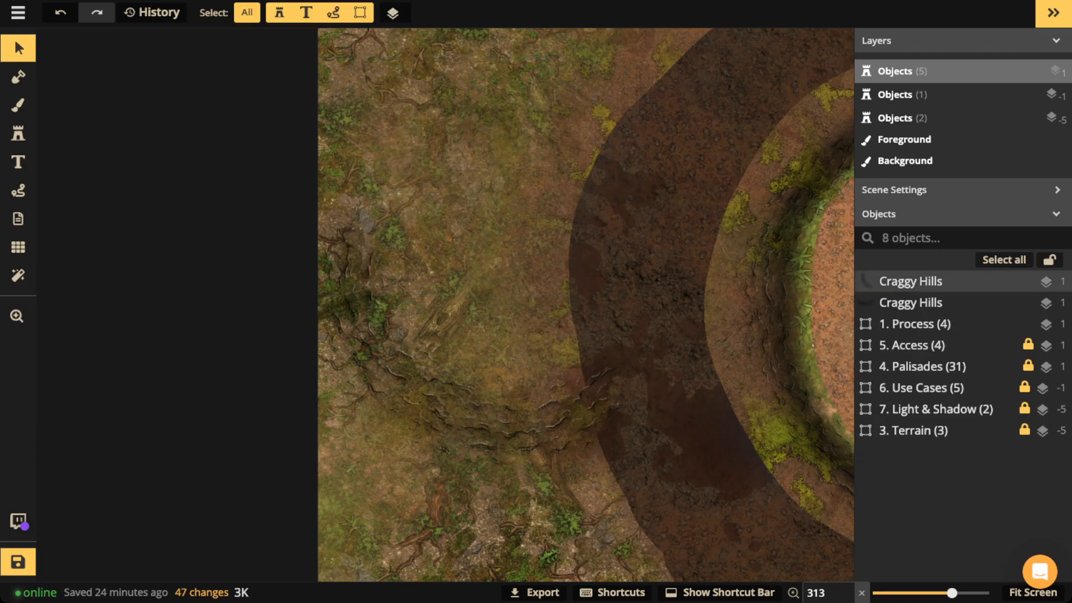
Step: Delete the two remaining Craggy Hills stamps and recentre the view on the motte
{"action": "key", "text": "Delete"}
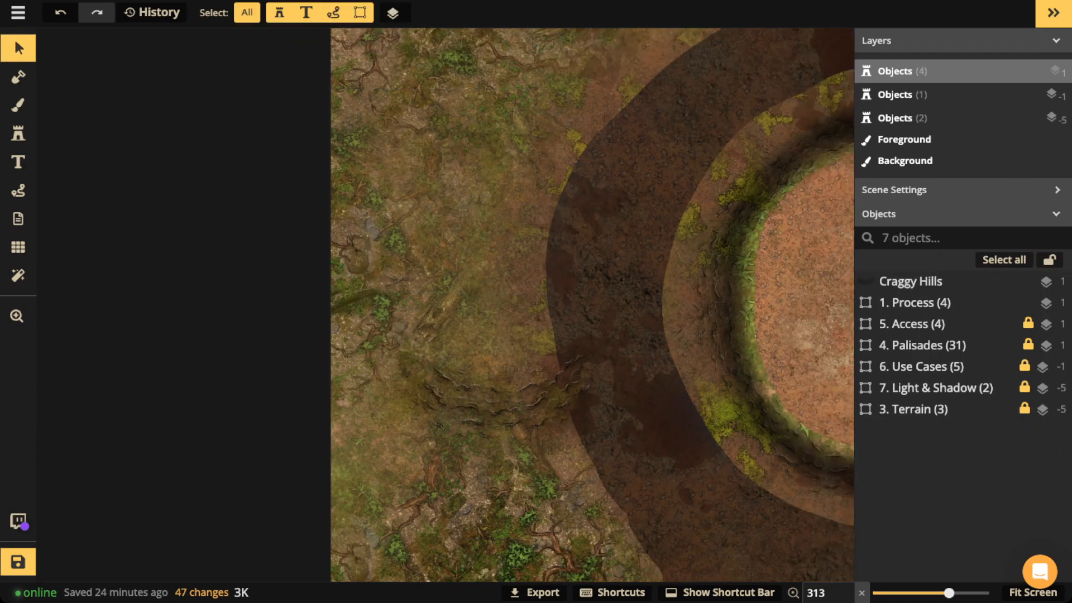
{"action": "scroll", "coordinate": [413, 322], "scroll_direction": "down", "scroll_amount": 1}
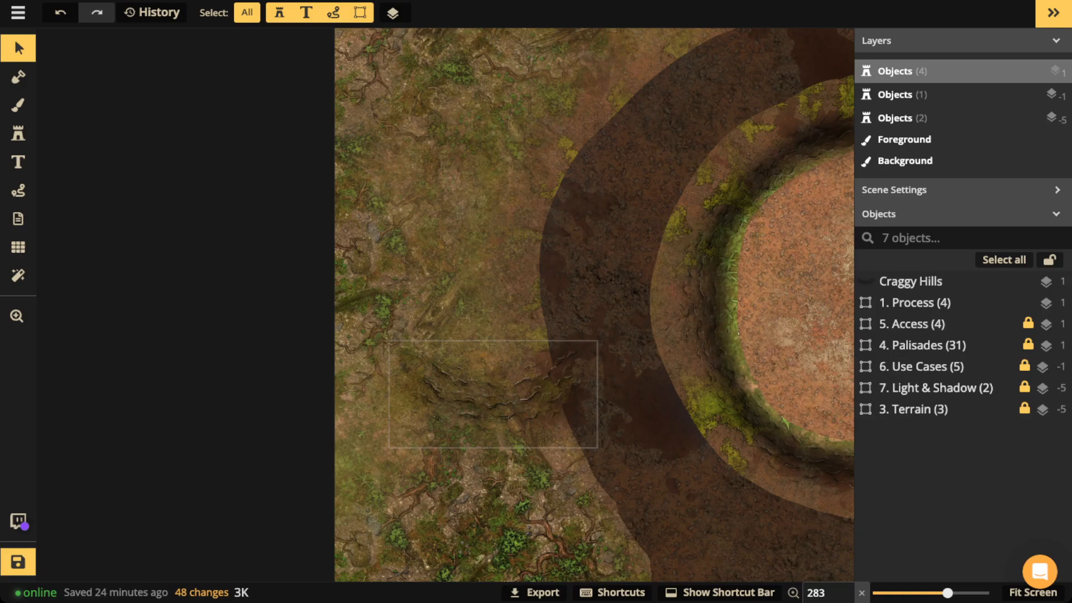
{"action": "left_click", "coordinate": [480, 393]}
{"action": "key", "text": "Delete"}
{"action": "scroll", "coordinate": [481, 394], "scroll_direction": "down", "scroll_amount": 2}
{"action": "key", "text": "space"}
{"action": "left_click_drag", "start_coordinate": [481, 394], "coordinate": [259, 369]}
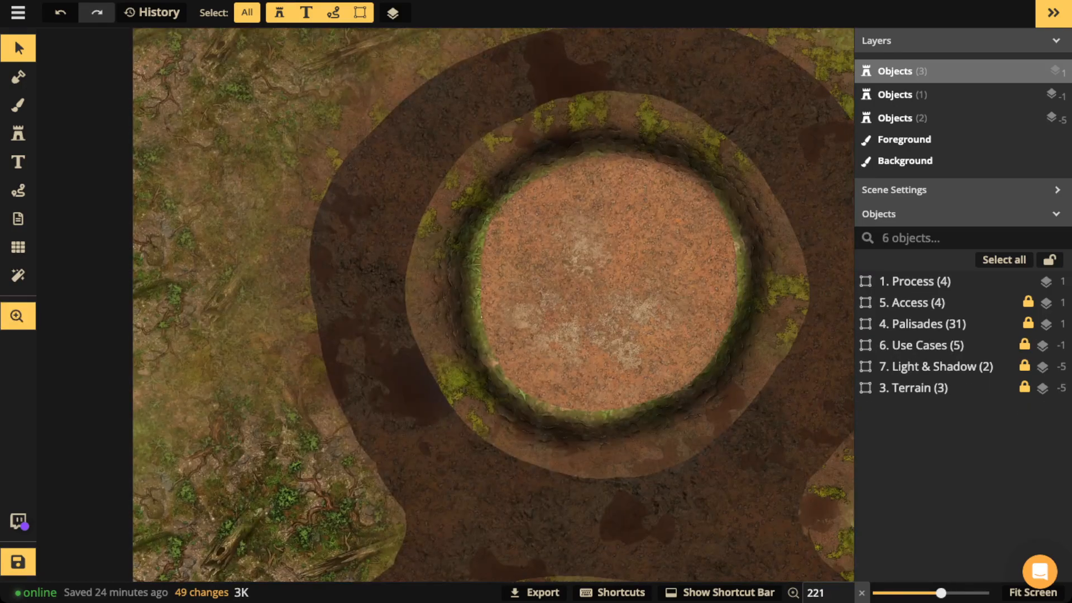
{"action": "scroll", "coordinate": [558, 218], "scroll_direction": "up", "scroll_amount": 2}
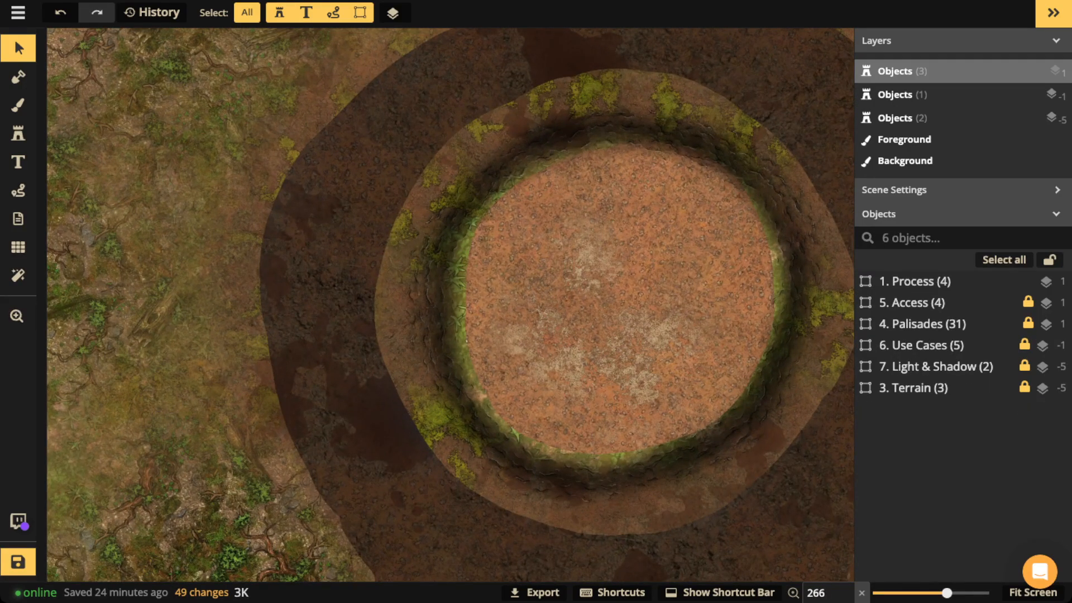
Step: Draw a wavy test path west of the ditch and set the path colour to black
{"action": "left_click", "coordinate": [17, 190]}
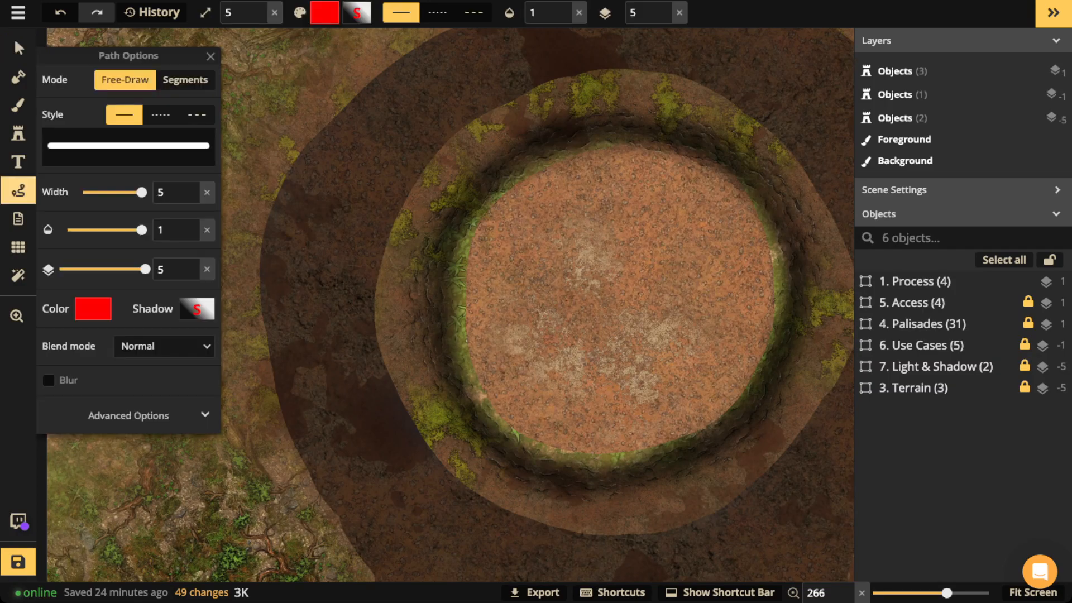
{"action": "key", "text": "space"}
{"action": "mouse_move", "coordinate": [268, 173]}
{"action": "left_mouse_down"}
{"action": "mouse_move", "coordinate": [424, 167]}
{"action": "mouse_move", "coordinate": [397, 198]}
{"action": "mouse_move", "coordinate": [389, 308]}
{"action": "mouse_move", "coordinate": [359, 390]}
{"action": "left_mouse_up"}
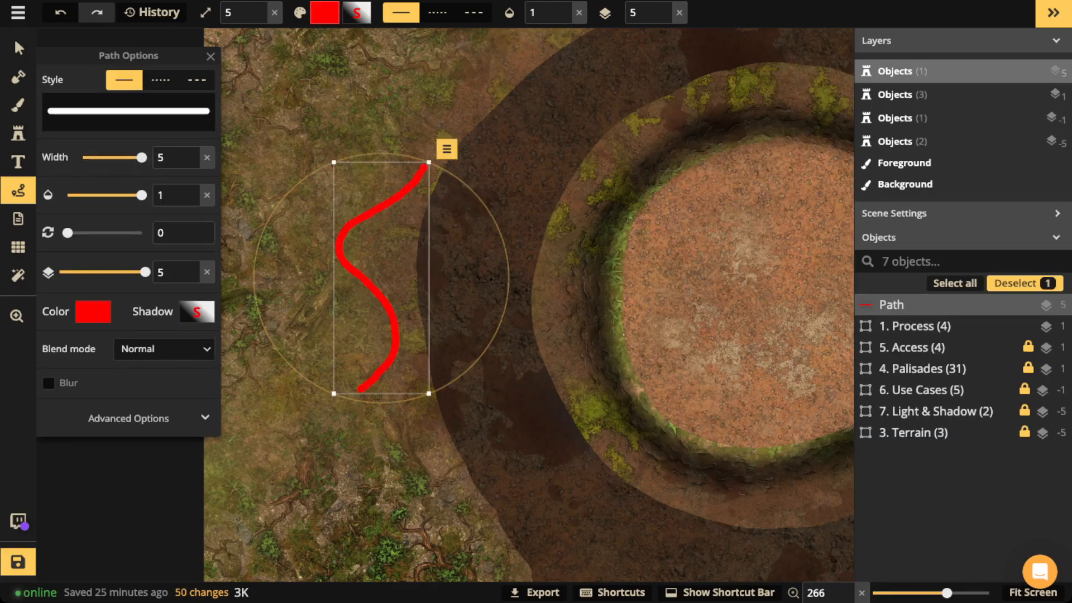
{"action": "left_click", "coordinate": [93, 311]}
{"action": "left_click", "coordinate": [258, 228]}
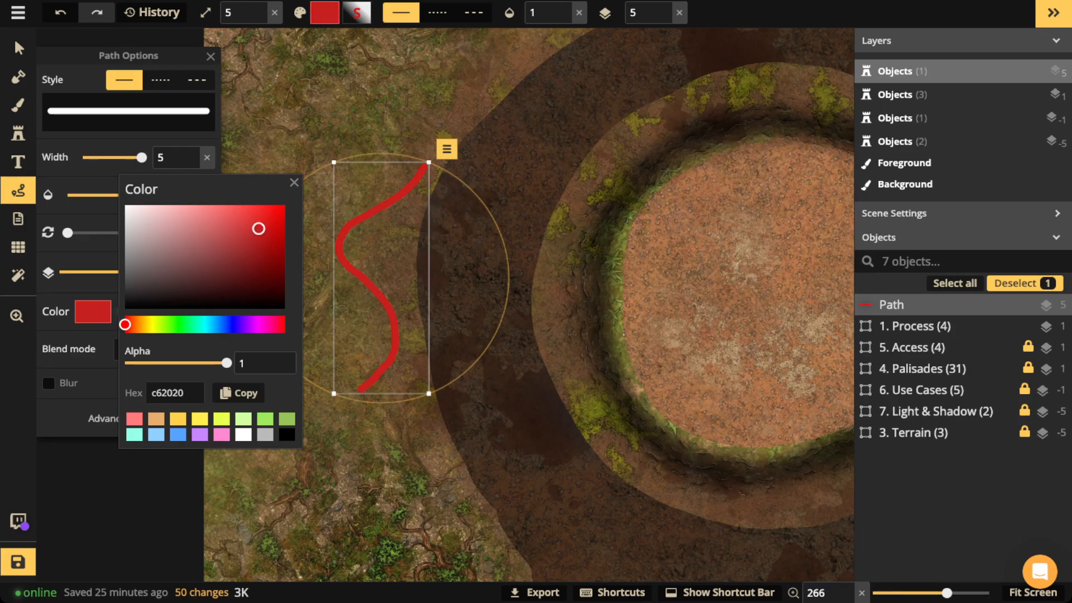
{"action": "left_click_drag", "start_coordinate": [258, 228], "coordinate": [258, 308]}
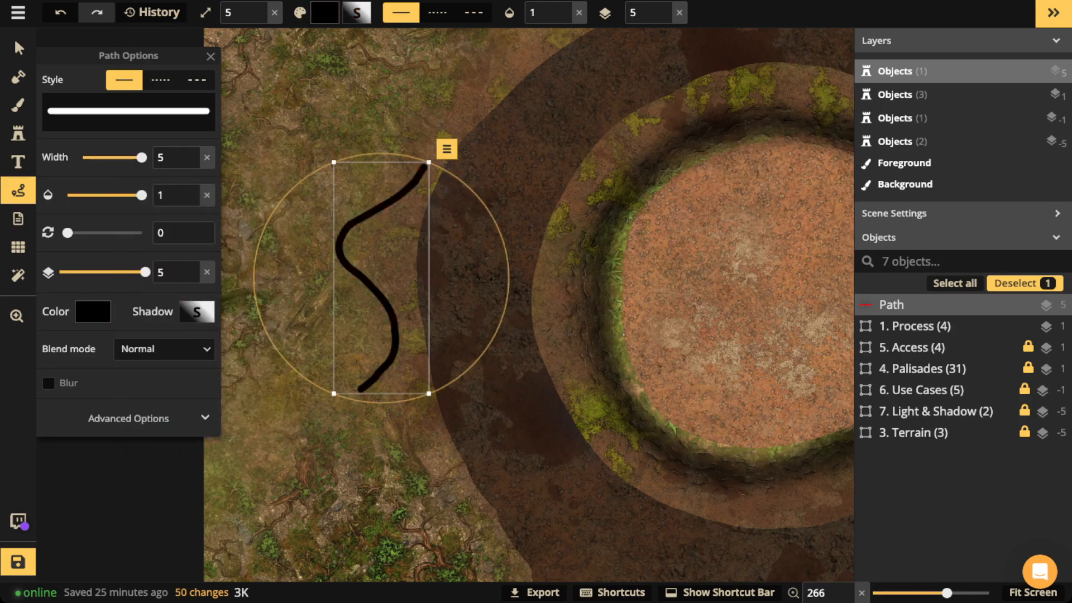
Step: Turn on path blur with radius 31, then delete the test stroke
{"action": "left_click", "coordinate": [197, 311]}
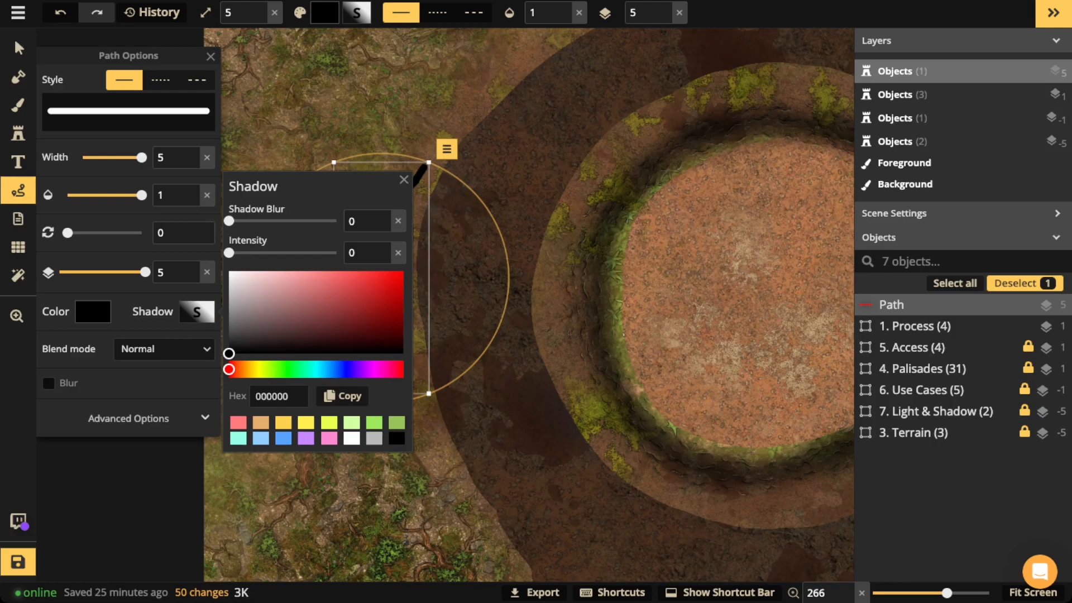
{"action": "left_click", "coordinate": [404, 180]}
{"action": "left_click", "coordinate": [49, 383]}
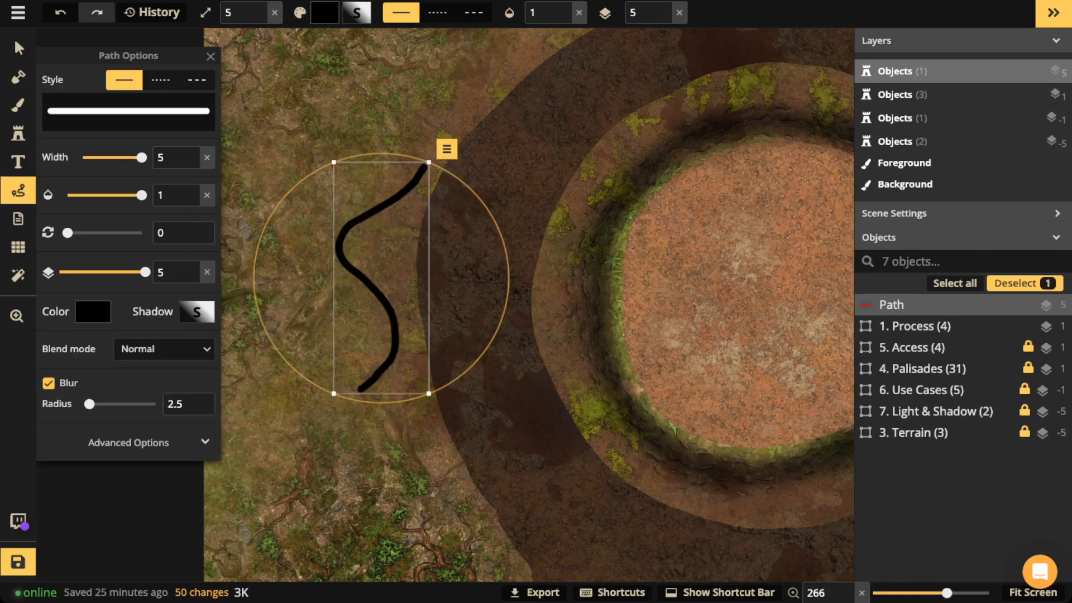
{"action": "left_click_drag", "start_coordinate": [89, 403], "coordinate": [128, 404]}
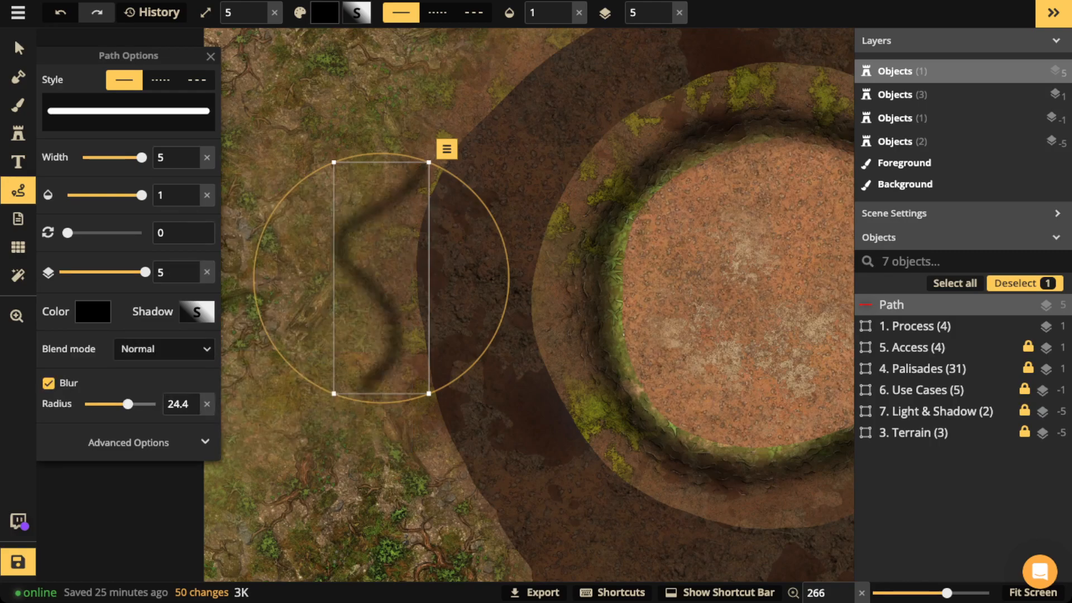
{"action": "left_click_drag", "start_coordinate": [128, 403], "coordinate": [139, 404]}
{"action": "key", "text": "Delete"}
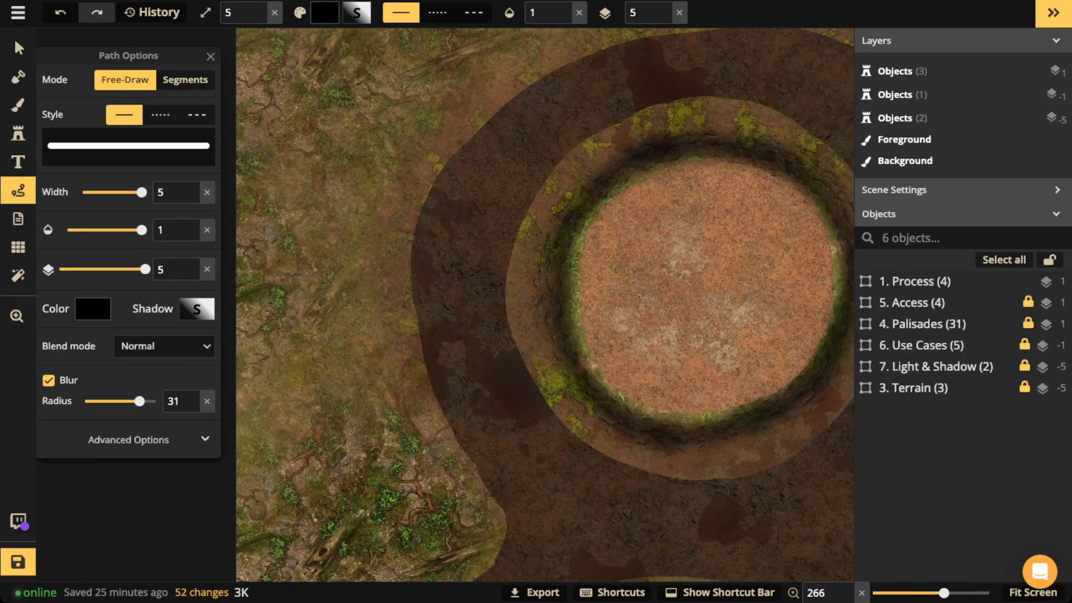
{"action": "left_click_drag", "start_coordinate": [545, 312], "coordinate": [485, 257]}
{"action": "mouse_move", "coordinate": [366, 259]}
{"action": "left_mouse_down"}
{"action": "mouse_move", "coordinate": [404, 398]}
{"action": "mouse_move", "coordinate": [438, 433]}
{"action": "left_mouse_up"}
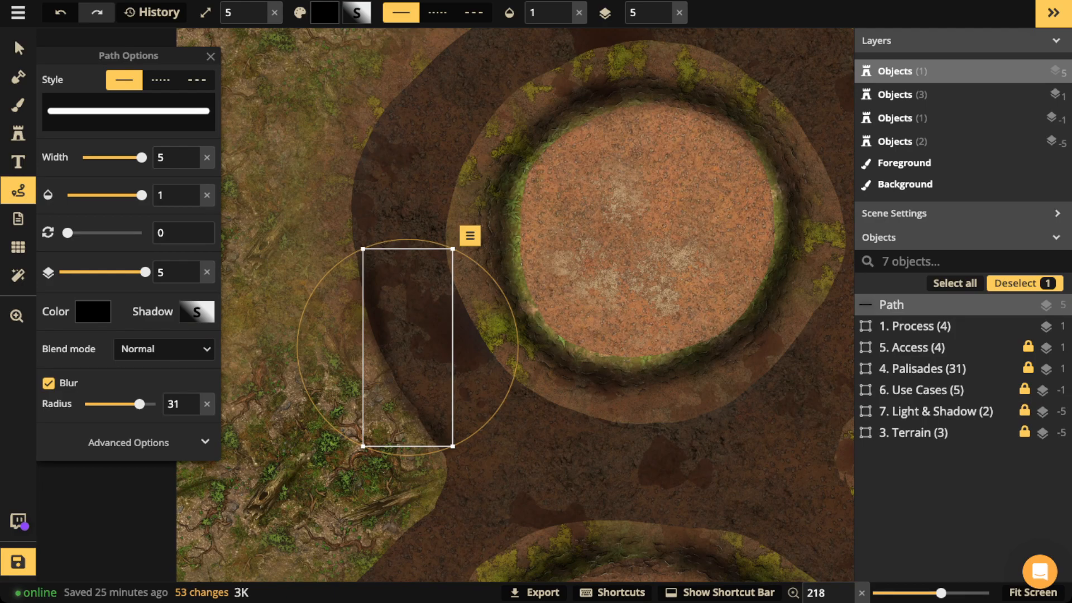
{"action": "key", "text": "Delete"}
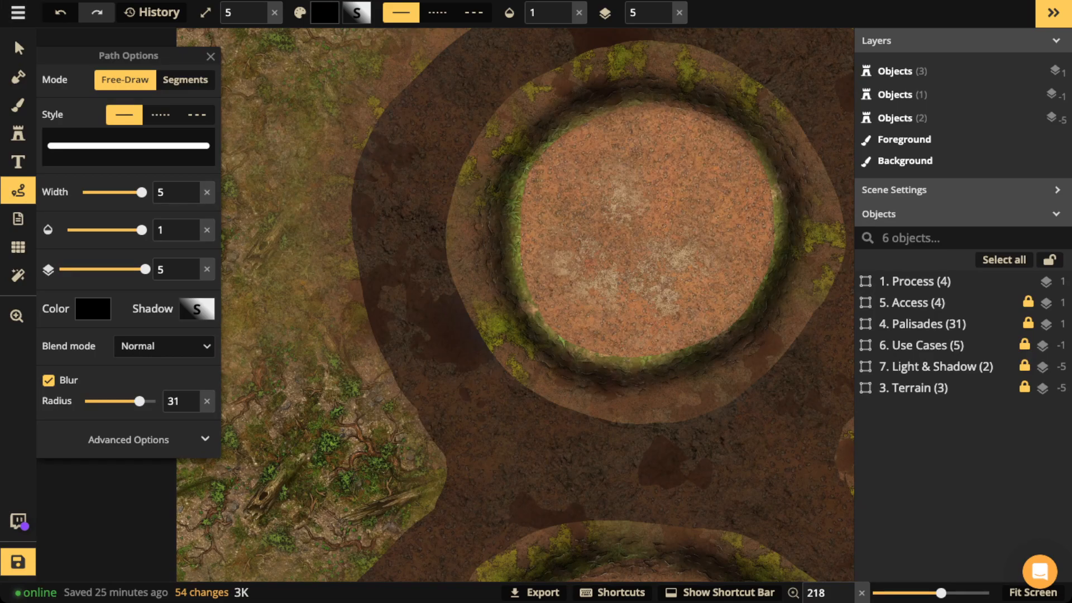
{"action": "mouse_move", "coordinate": [372, 132]}
{"action": "left_mouse_down"}
{"action": "mouse_move", "coordinate": [357, 178]}
{"action": "mouse_move", "coordinate": [354, 264]}
{"action": "left_mouse_up"}
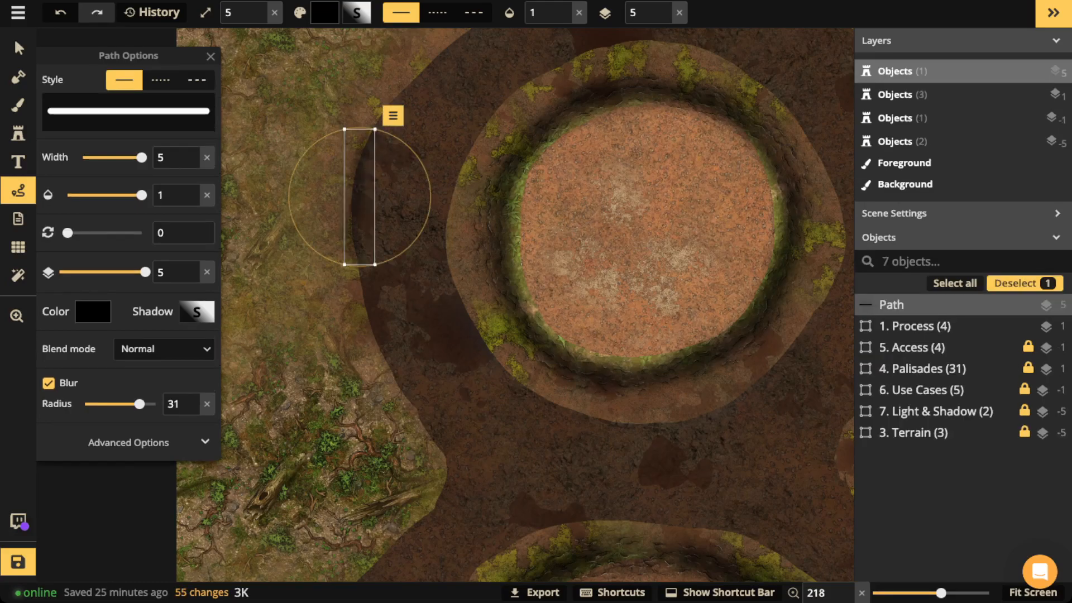
{"action": "scroll", "coordinate": [281, 106], "scroll_direction": "down", "scroll_amount": 1}
{"action": "key", "text": "Escape"}
{"action": "scroll", "coordinate": [281, 106], "scroll_direction": "down", "scroll_amount": 2}
{"action": "scroll", "coordinate": [281, 107], "scroll_direction": "down", "scroll_amount": 3}
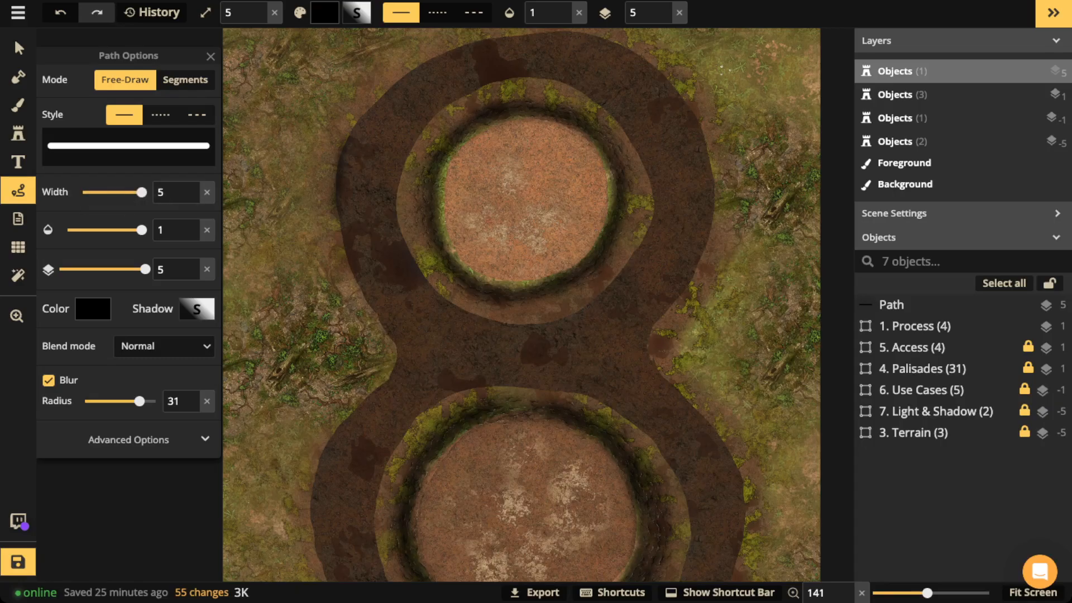
{"action": "left_click", "coordinate": [19, 49]}
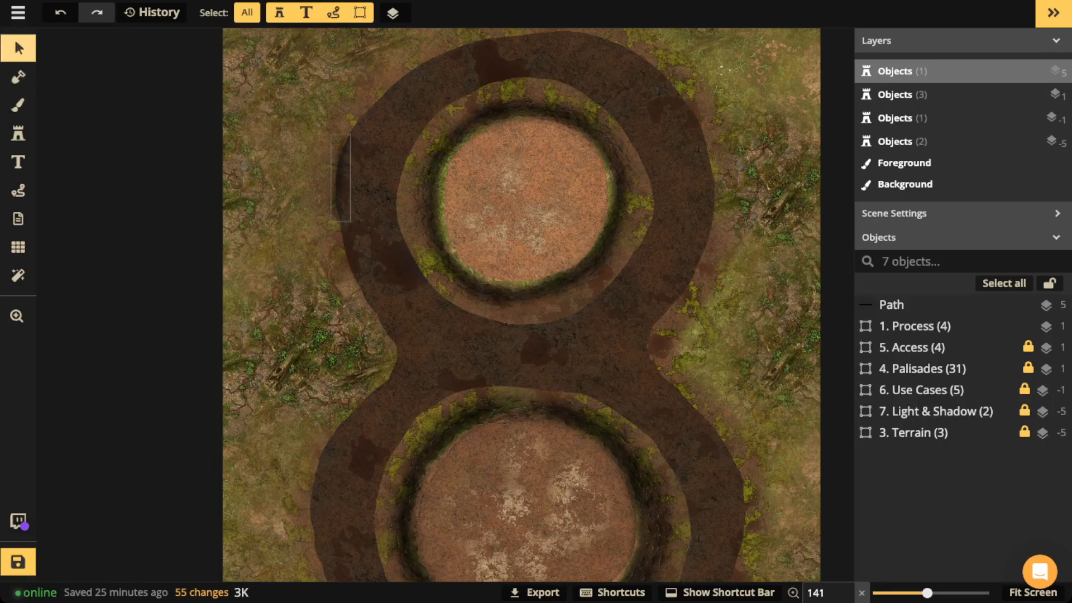
{"action": "left_click", "coordinate": [341, 178]}
{"action": "key", "text": "Delete"}
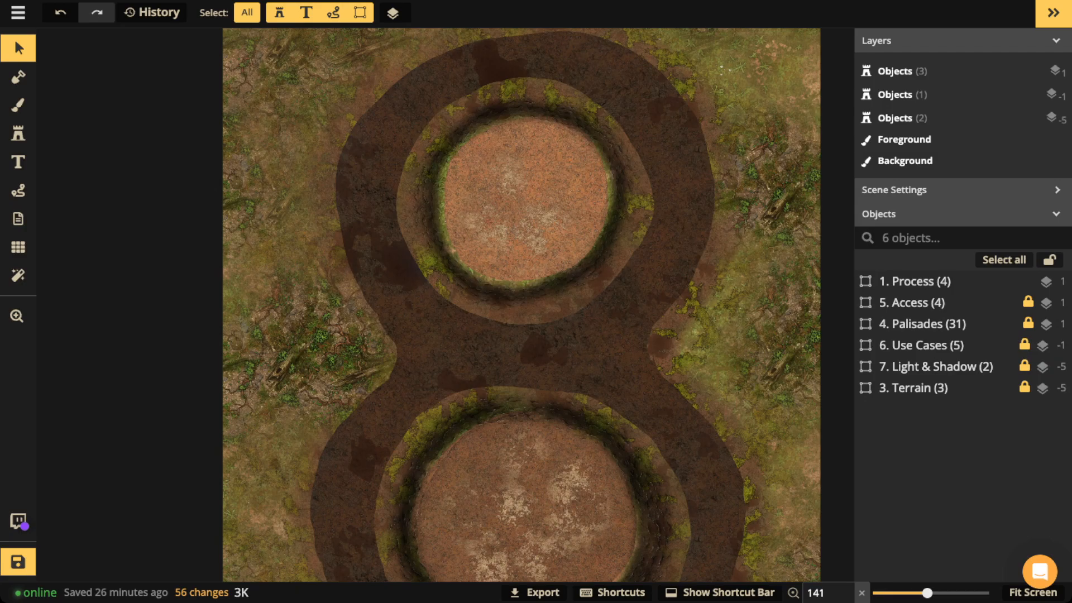
{"action": "scroll", "coordinate": [519, 252], "scroll_direction": "down", "scroll_amount": 3}
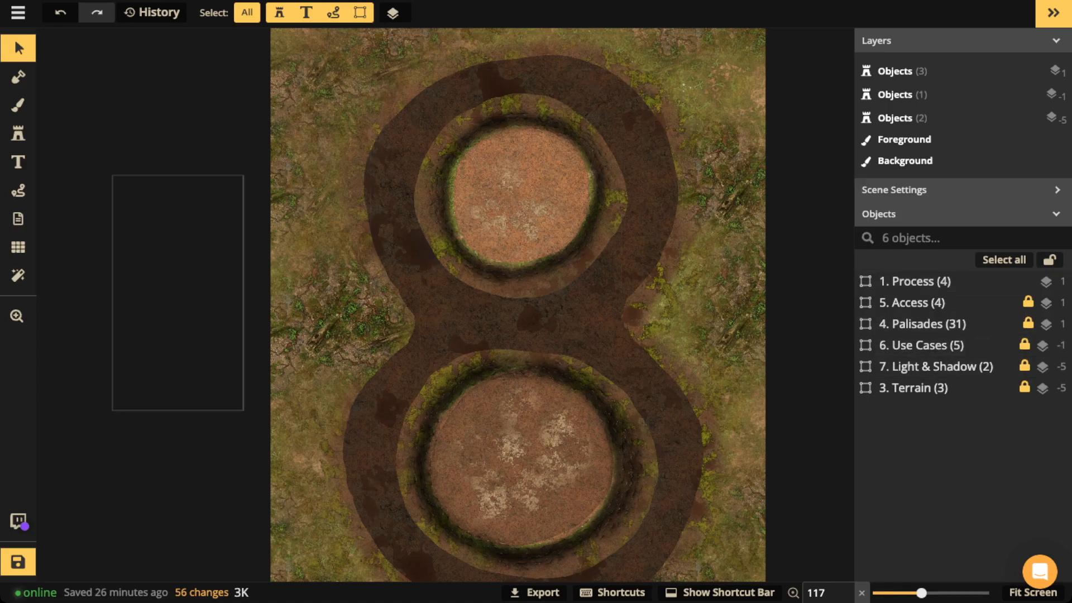
Step: Shift the Process group beside the map and choose the spiked palisade stamp
{"action": "left_click", "coordinate": [178, 292]}
{"action": "left_click_drag", "start_coordinate": [178, 293], "coordinate": [157, 284]}
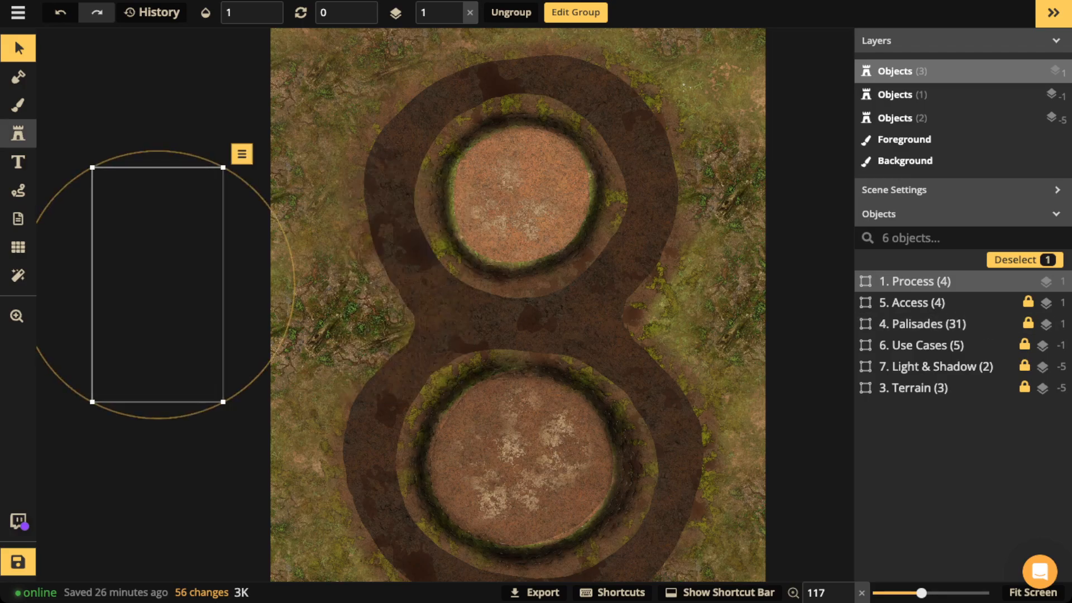
{"action": "left_click", "coordinate": [18, 134]}
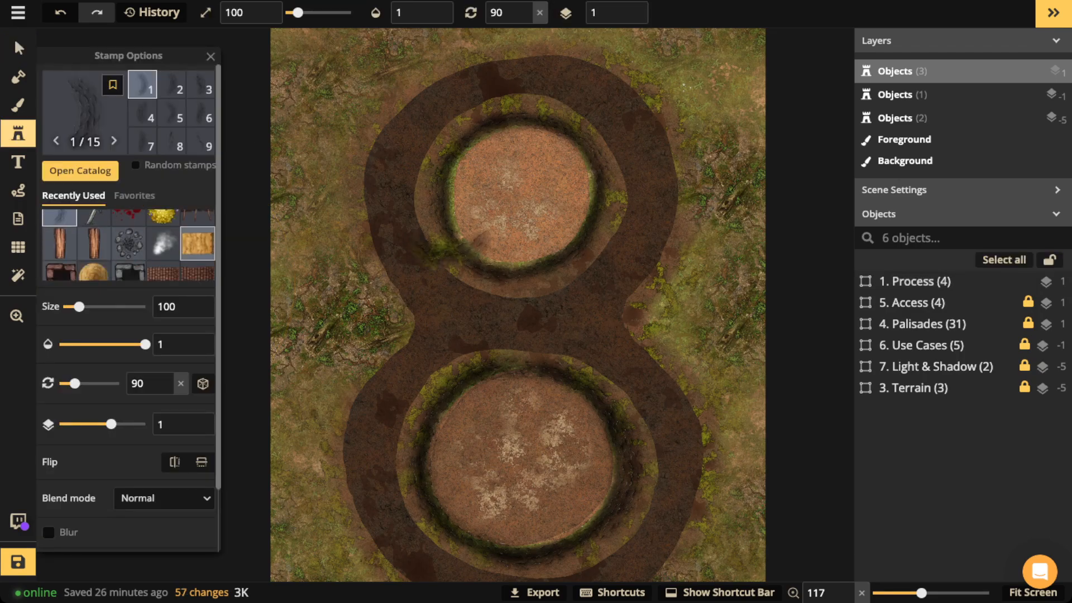
{"action": "left_click", "coordinate": [197, 226]}
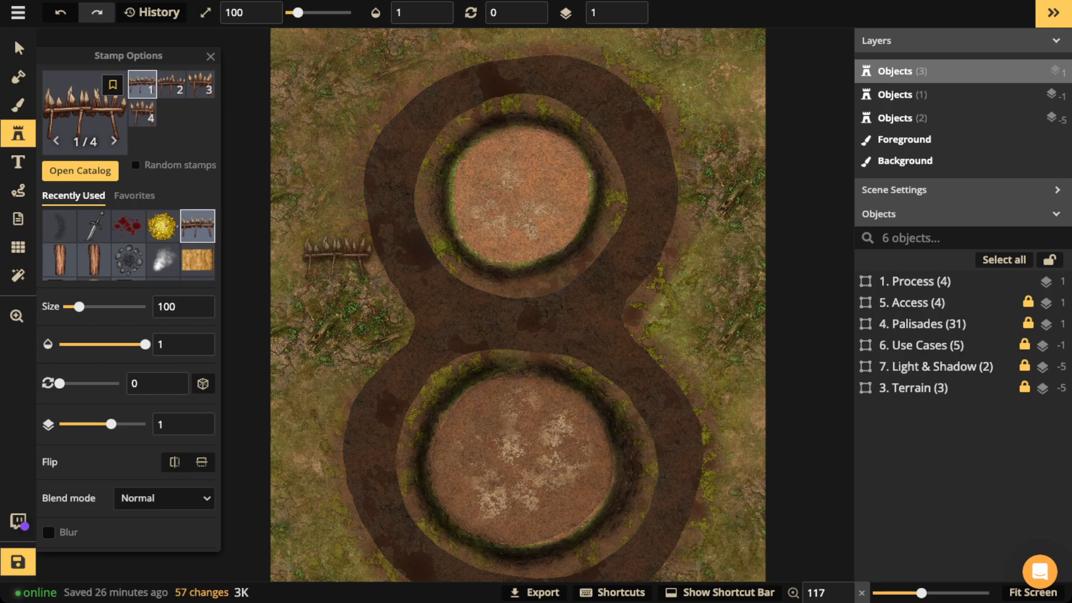
Step: Stamp palisades rotated 270 and 225 along the upper circle's left edge
{"action": "scroll", "coordinate": [333, 203], "scroll_direction": "down", "scroll_amount": 6}
{"action": "scroll", "coordinate": [334, 203], "scroll_direction": "down", "scroll_amount": 2}
{"action": "scroll", "coordinate": [454, 203], "scroll_direction": "up", "scroll_amount": 2}
{"action": "scroll", "coordinate": [460, 202], "scroll_direction": "down", "scroll_amount": 2}
{"action": "scroll", "coordinate": [463, 199], "scroll_direction": "up", "scroll_amount": 1}
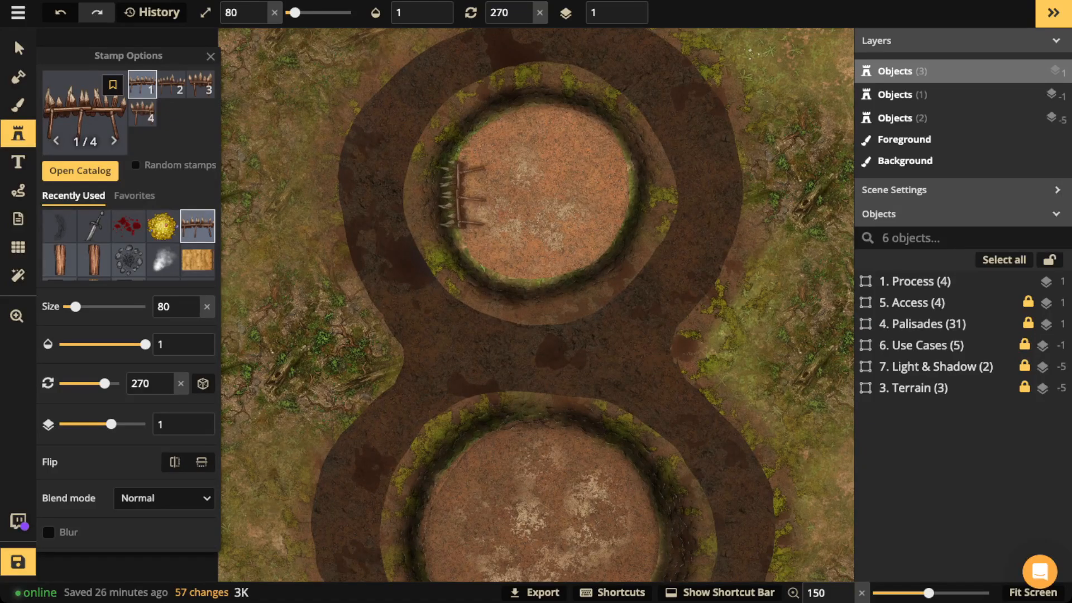
{"action": "left_click", "coordinate": [461, 194]}
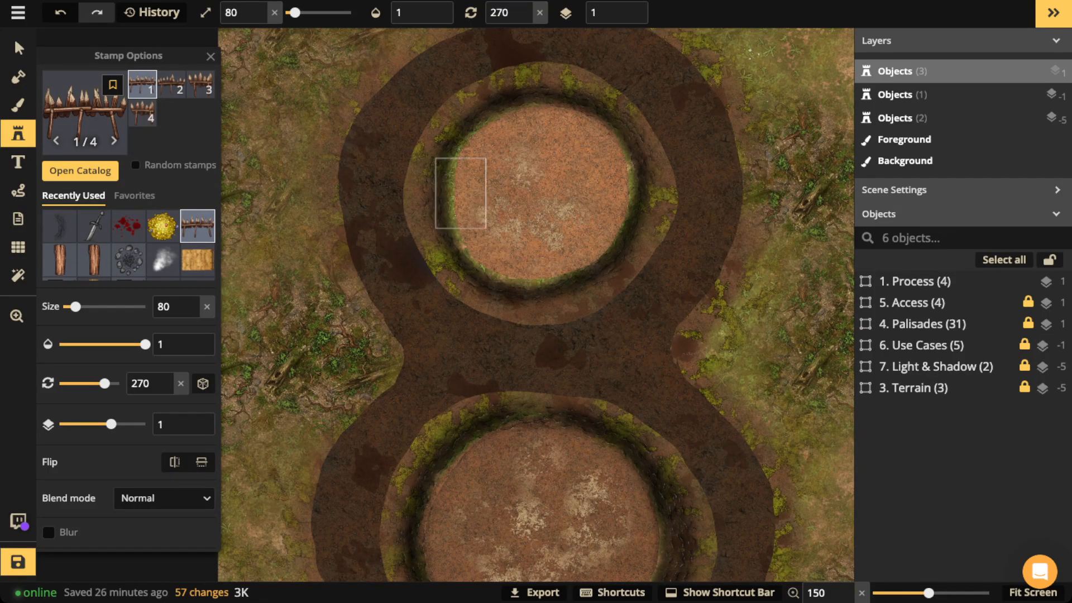
{"action": "scroll", "coordinate": [481, 246], "scroll_direction": "down", "scroll_amount": 3}
{"action": "left_click", "coordinate": [481, 244]}
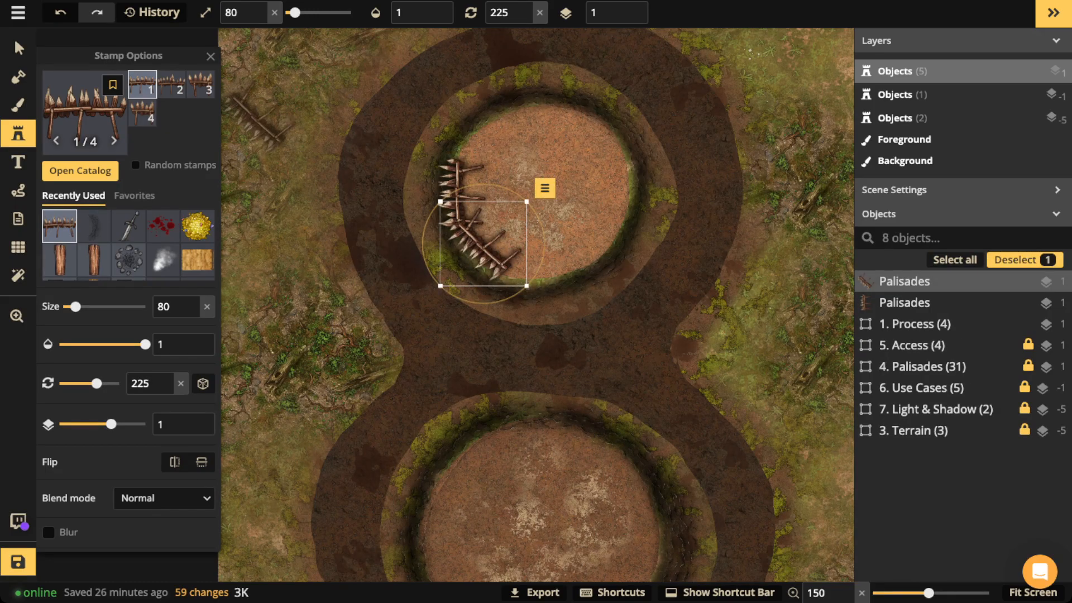
Step: Stamp three palisade variants, upright and rotated, along the upper circle's right edge
{"action": "left_click", "coordinate": [200, 84]}
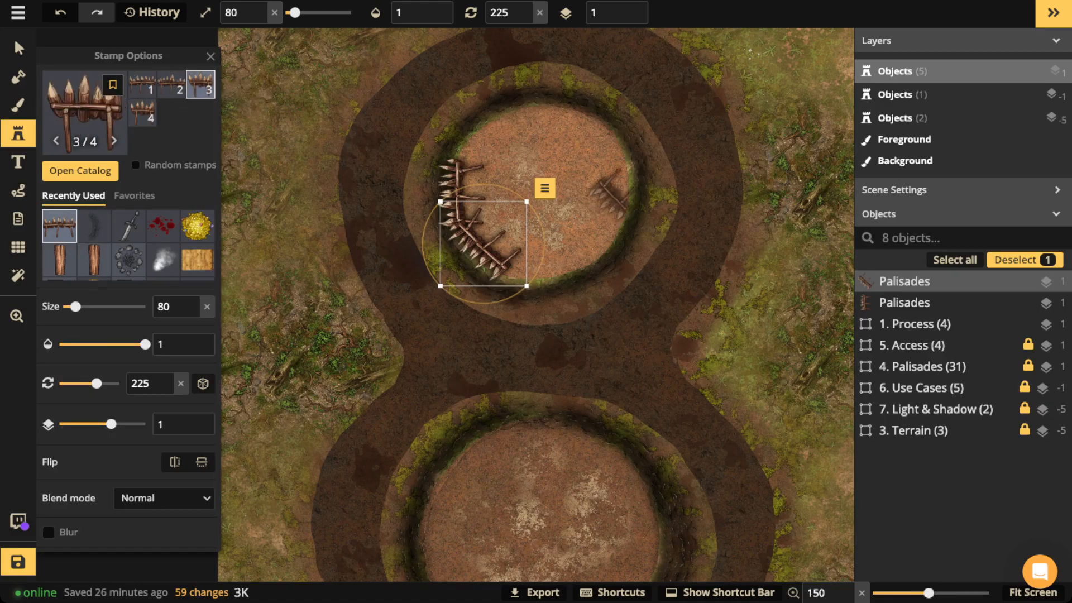
{"action": "key", "text": "Escape"}
{"action": "scroll", "coordinate": [605, 183], "scroll_direction": "down", "scroll_amount": 6}
{"action": "scroll", "coordinate": [617, 189], "scroll_direction": "down", "scroll_amount": 5}
{"action": "scroll", "coordinate": [623, 189], "scroll_direction": "up", "scroll_amount": 2}
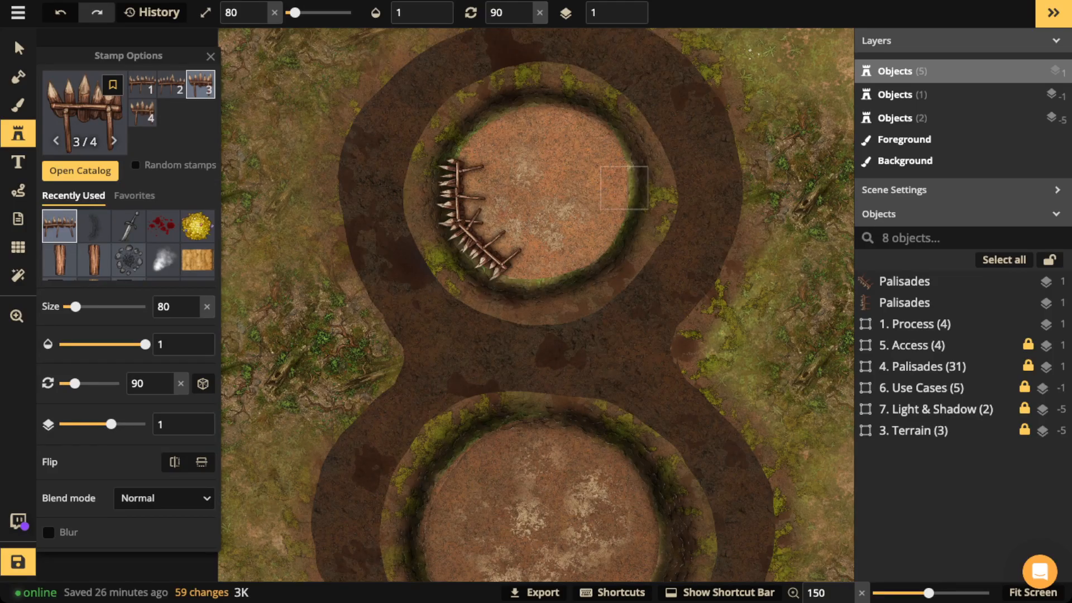
{"action": "left_click", "coordinate": [623, 189]}
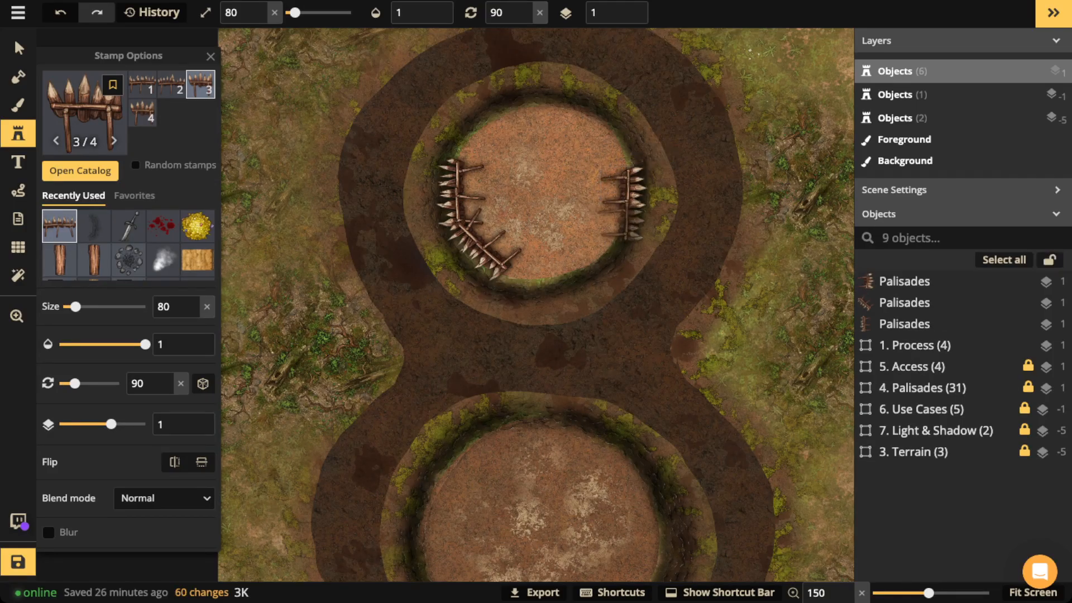
{"action": "scroll", "coordinate": [620, 220], "scroll_direction": "up", "scroll_amount": 2}
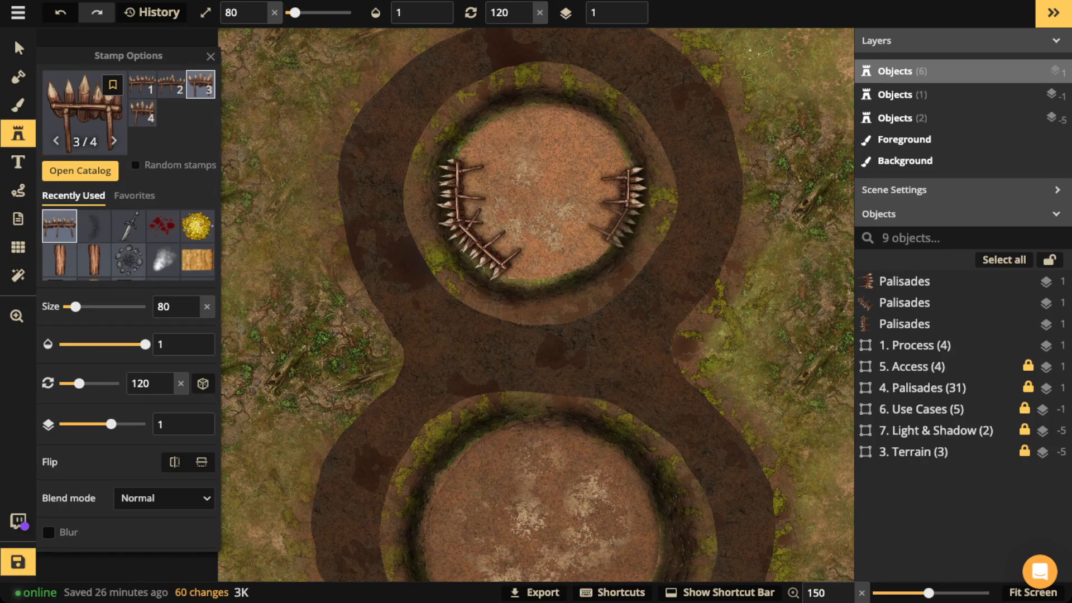
{"action": "left_click", "coordinate": [610, 222]}
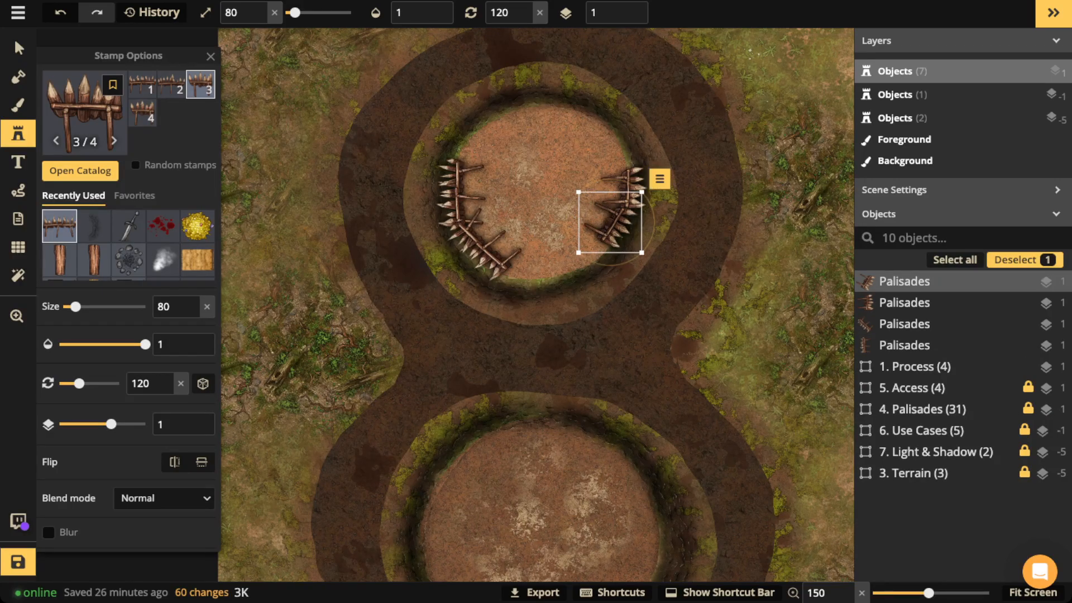
{"action": "scroll", "coordinate": [611, 223], "scroll_direction": "up", "scroll_amount": 1}
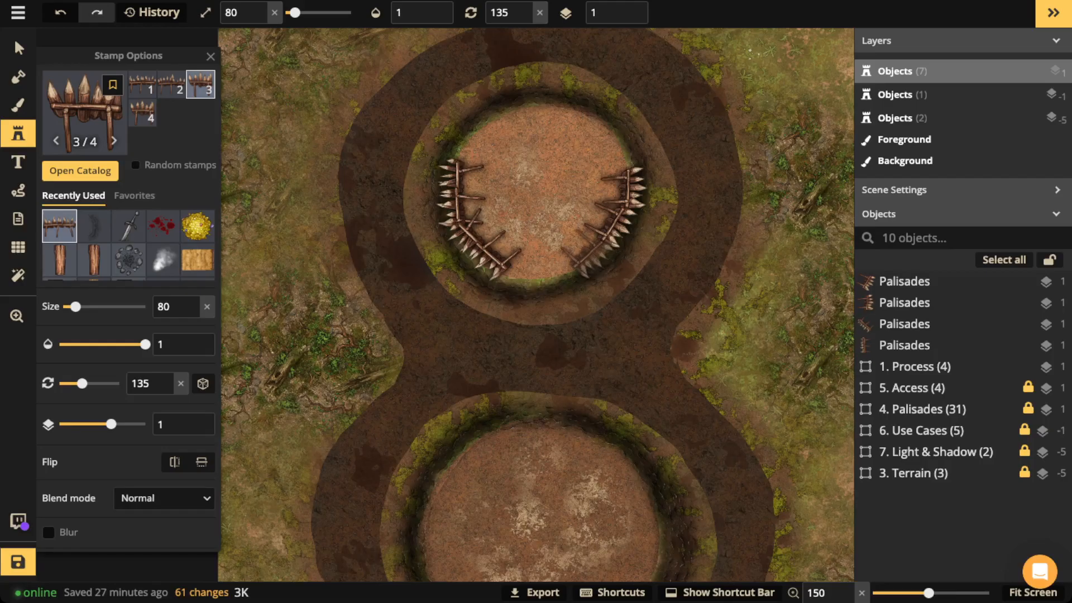
{"action": "left_click", "coordinate": [584, 251]}
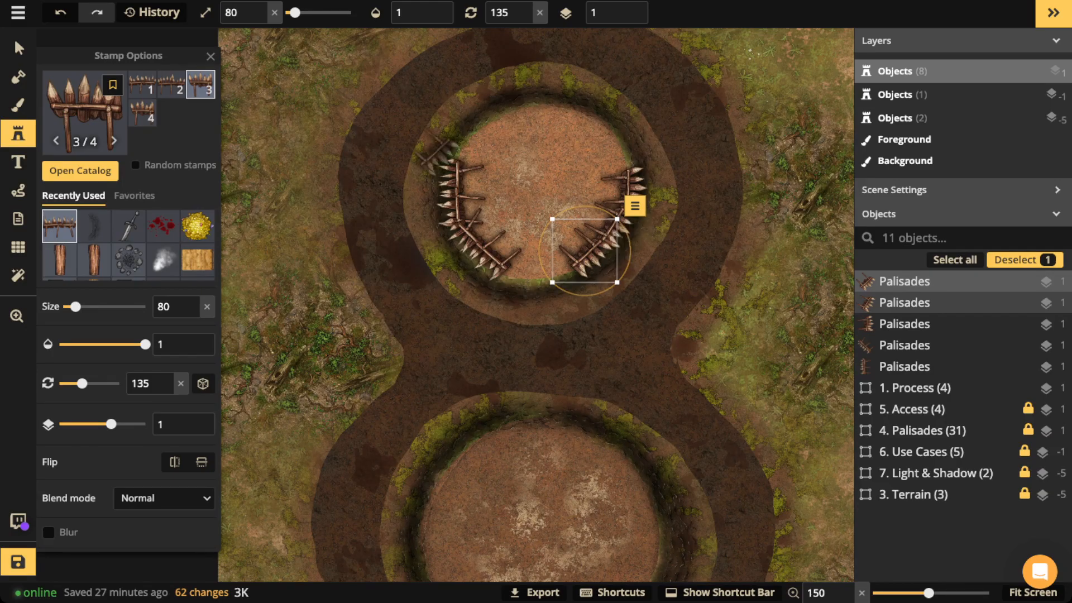
Step: Delete every loose palisade stamp from both sides of the upper circle
{"action": "left_click", "coordinate": [18, 47]}
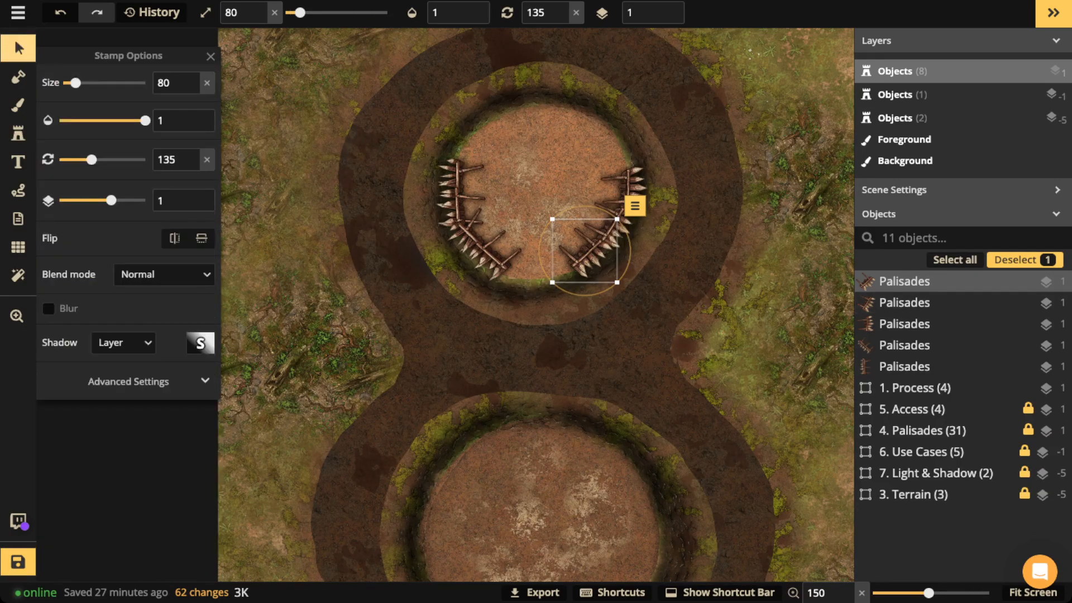
{"action": "key", "text": "Delete"}
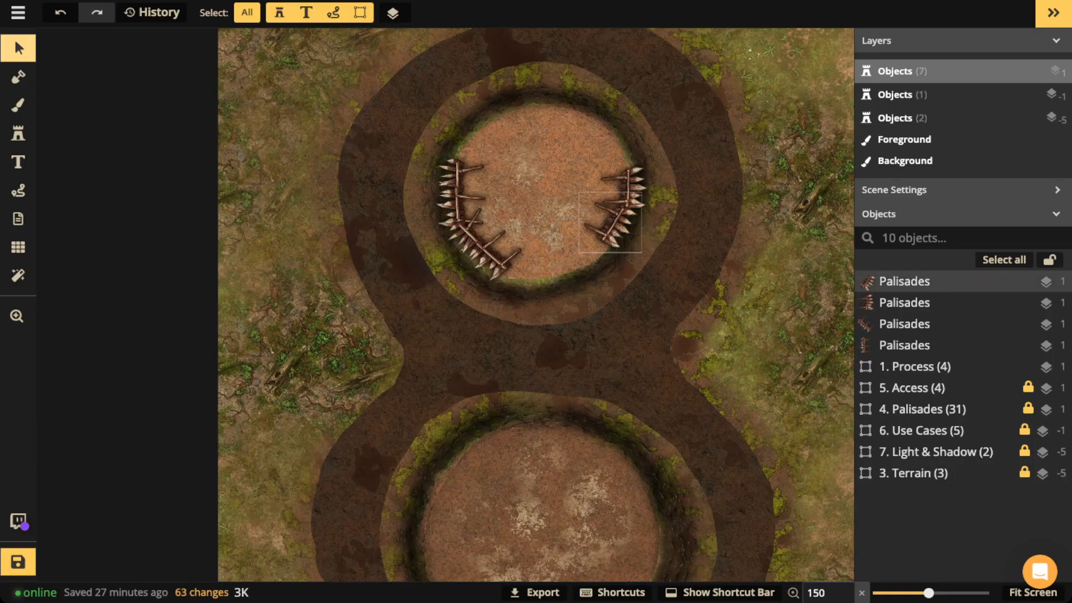
{"action": "key", "text": "Delete"}
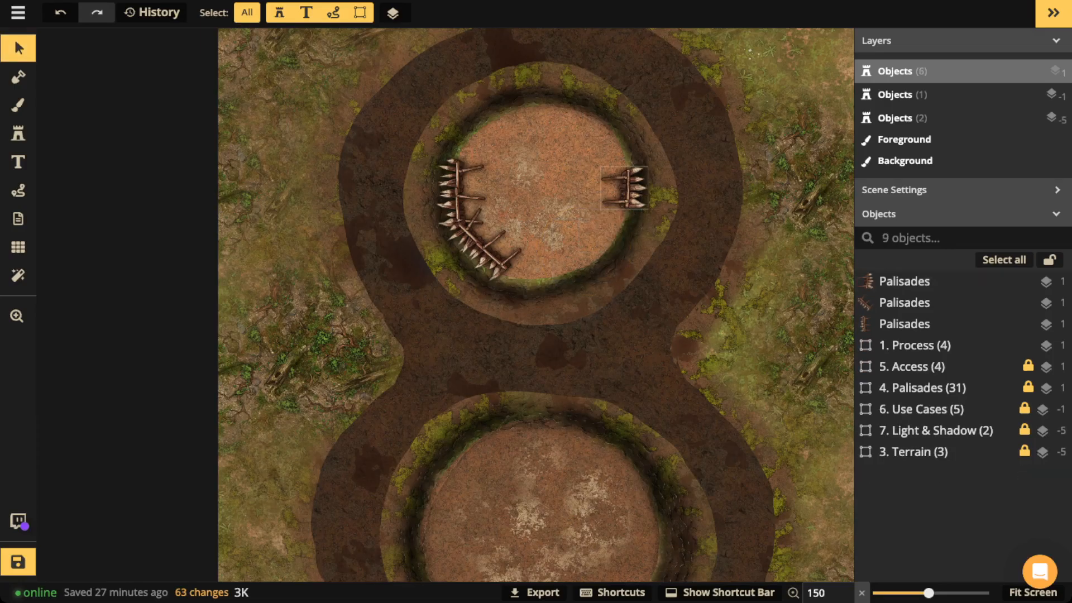
{"action": "left_click", "coordinate": [625, 189]}
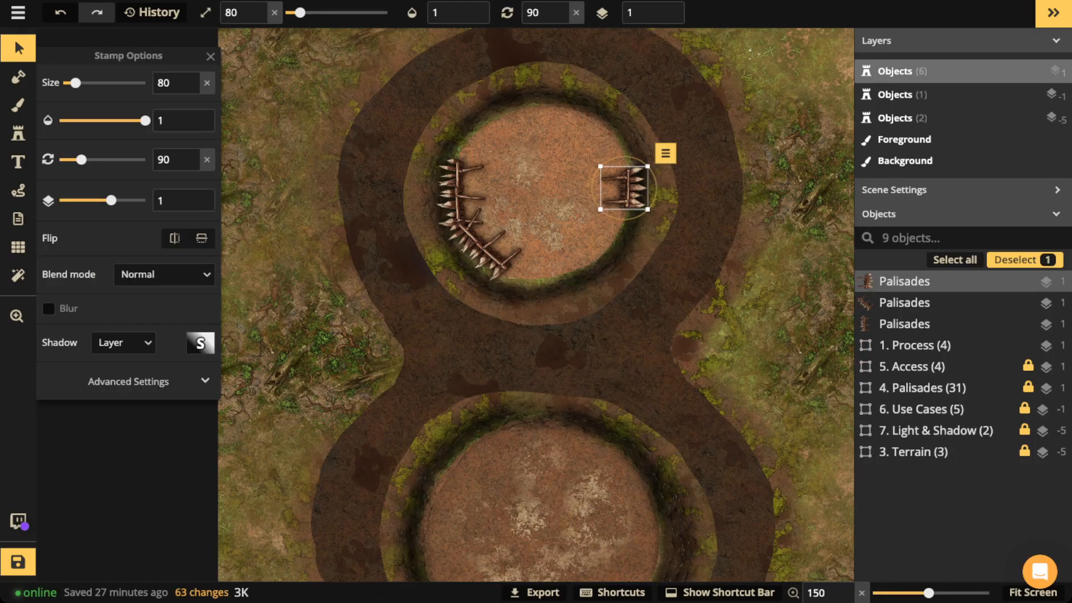
{"action": "key", "text": "Delete"}
{"action": "left_click", "coordinate": [461, 193]}
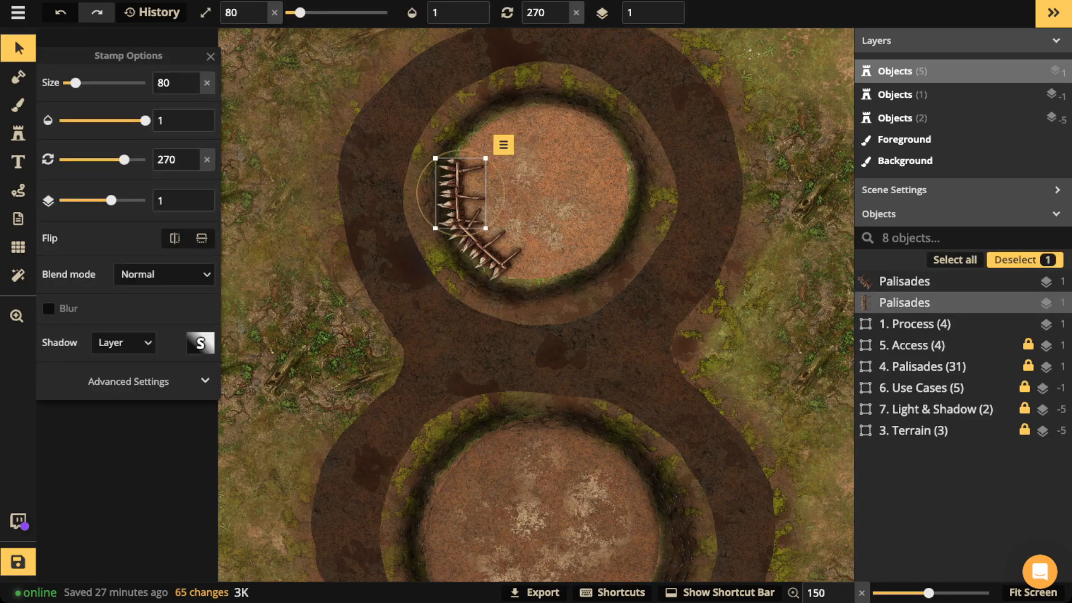
{"action": "key", "text": "Delete"}
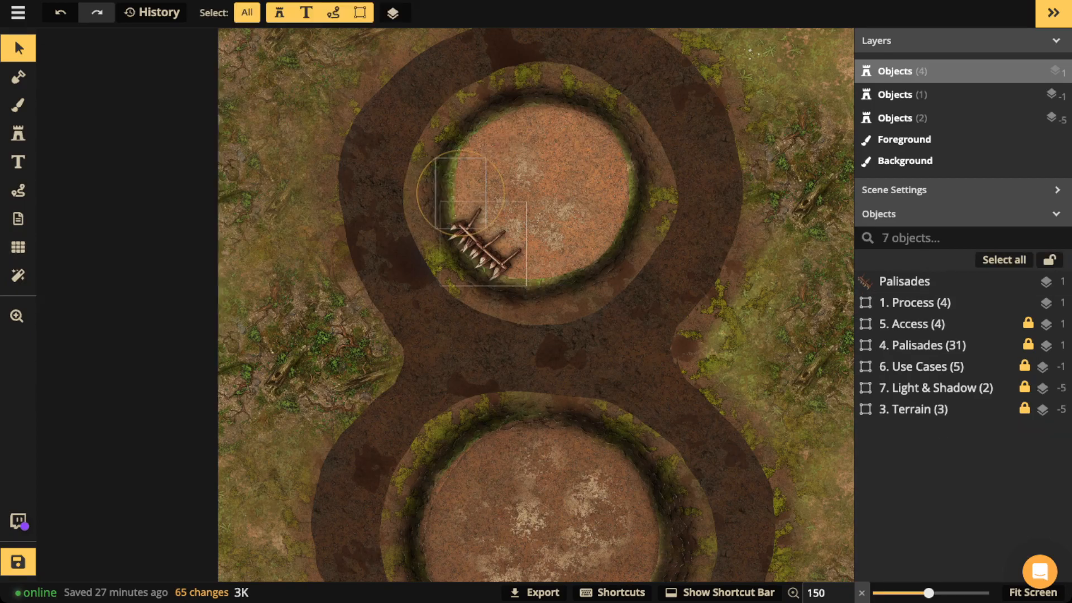
{"action": "key", "text": "Delete"}
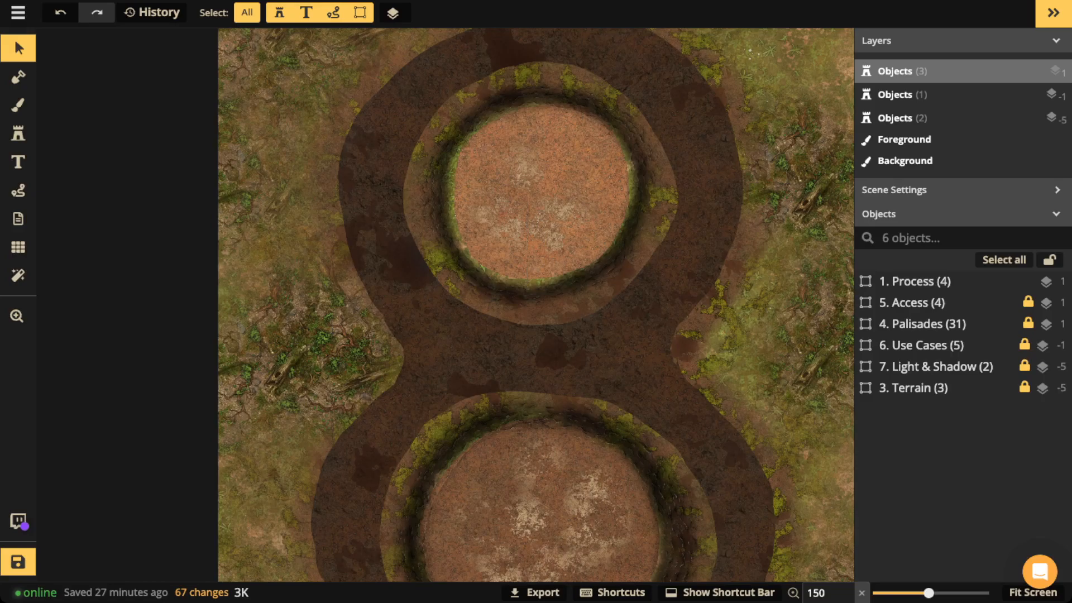
Step: Set the 4. Palisades group to opacity 1 and make the path brush unblurred red ff0000
{"action": "left_click", "coordinate": [923, 324]}
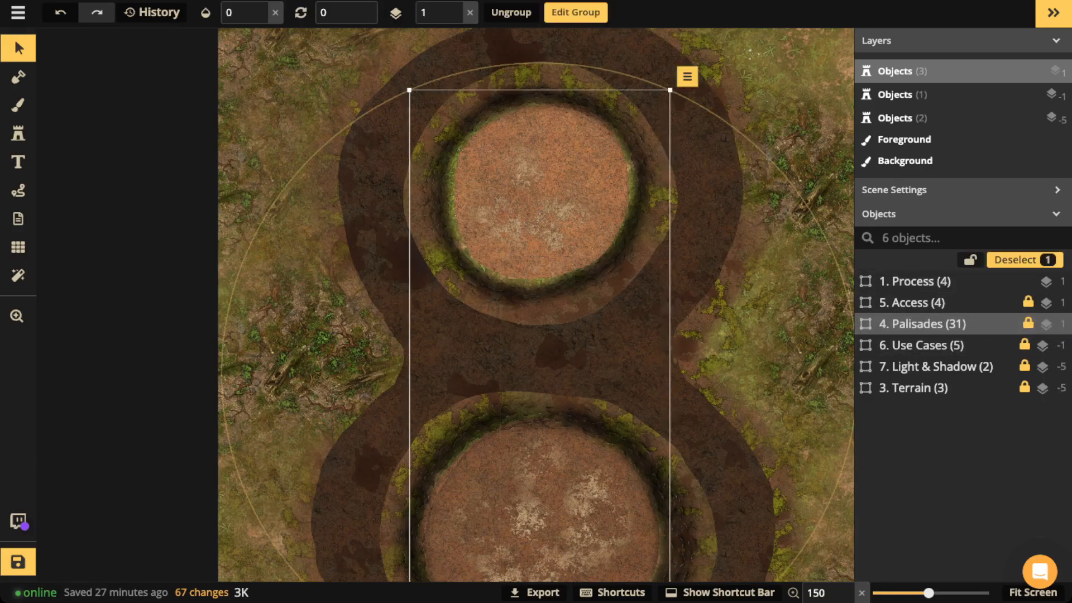
{"action": "left_click", "coordinate": [275, 12]}
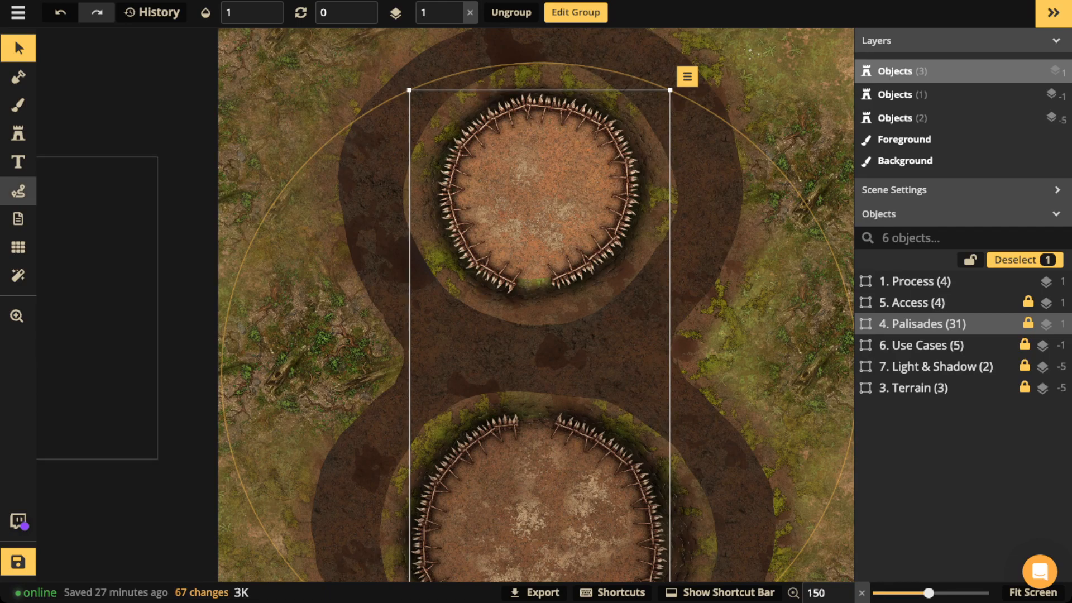
{"action": "left_click", "coordinate": [17, 190]}
{"action": "left_click", "coordinate": [48, 381]}
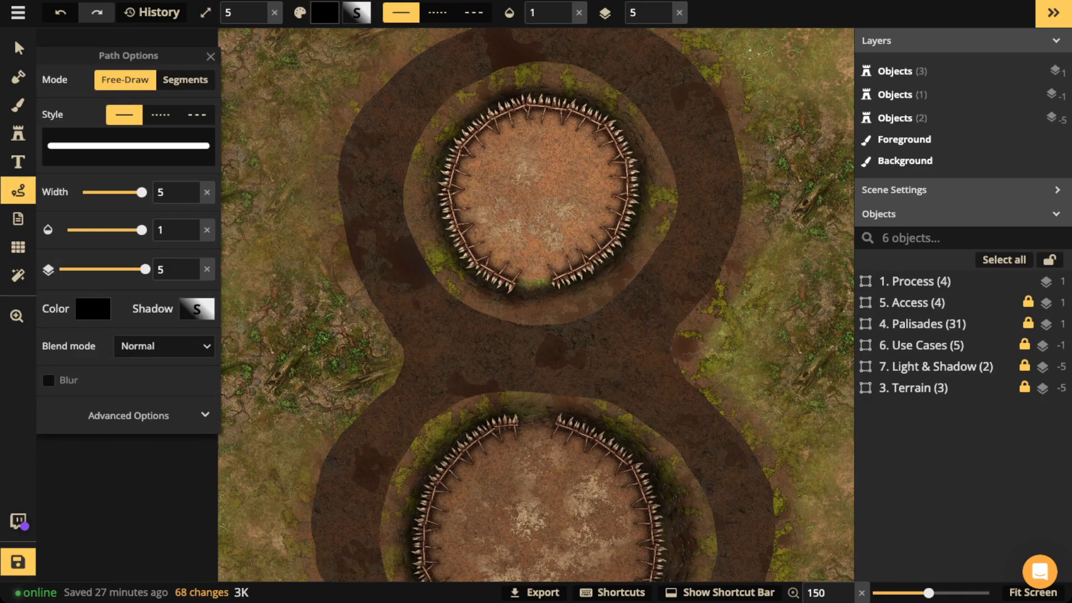
{"action": "left_click", "coordinate": [76, 309]}
{"action": "left_click_drag", "start_coordinate": [232, 219], "coordinate": [285, 202]}
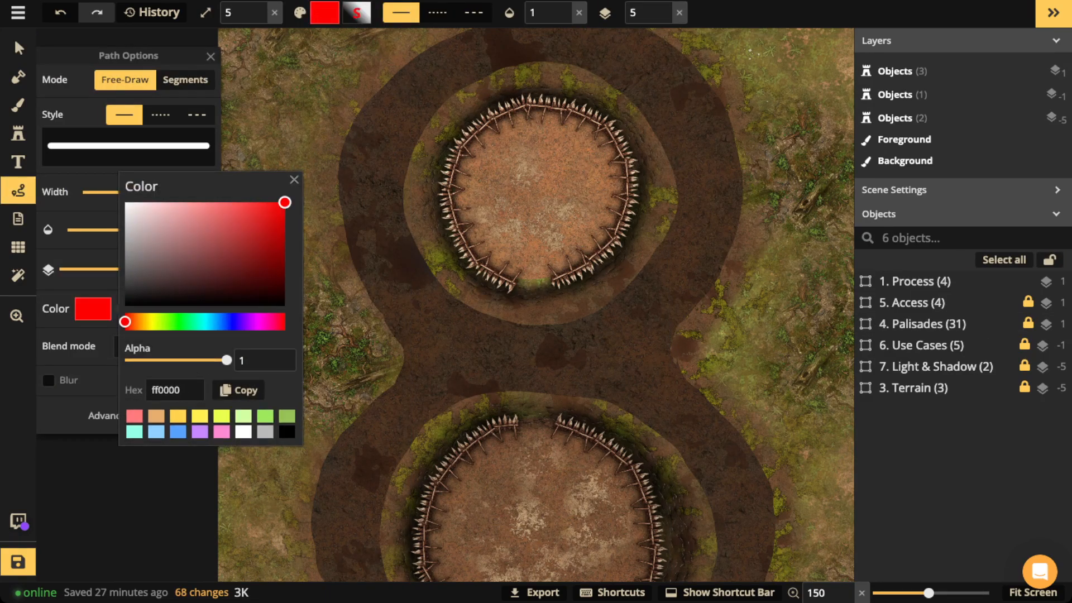
{"action": "left_click", "coordinate": [294, 180]}
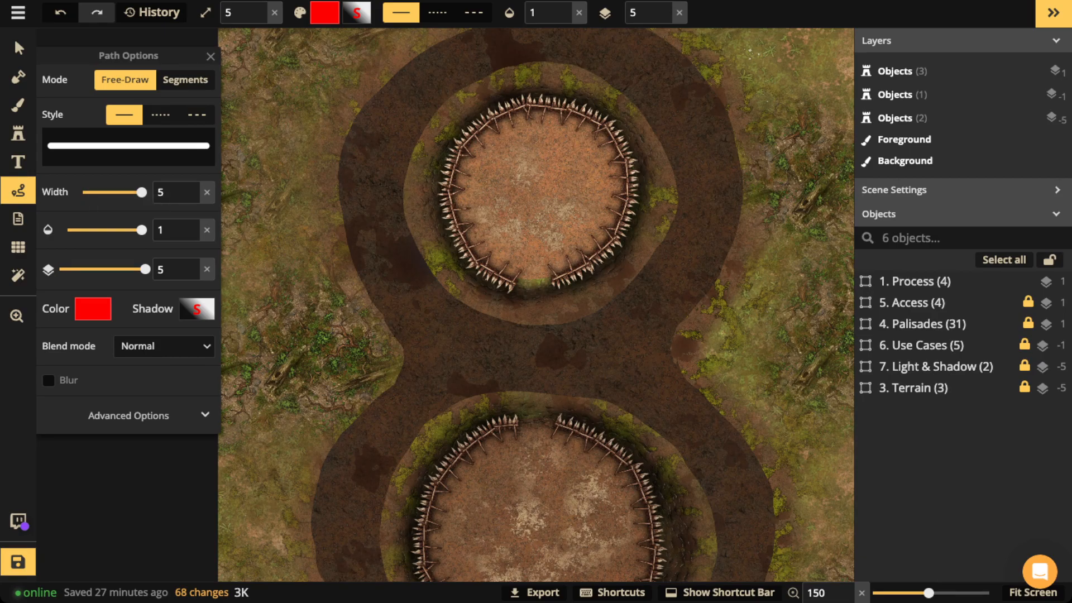
{"action": "left_click", "coordinate": [197, 309]}
{"action": "left_click", "coordinate": [403, 177]}
Step: Draw red loops around the three palisade gaps between and below the circles
{"action": "key", "text": "space"}
{"action": "left_click_drag", "start_coordinate": [536, 335], "coordinate": [534, 243]}
{"action": "mouse_move", "coordinate": [533, 168]}
{"action": "left_mouse_down"}
{"action": "mouse_move", "coordinate": [551, 211]}
{"action": "mouse_move", "coordinate": [559, 190]}
{"action": "mouse_move", "coordinate": [531, 167]}
{"action": "left_mouse_up"}
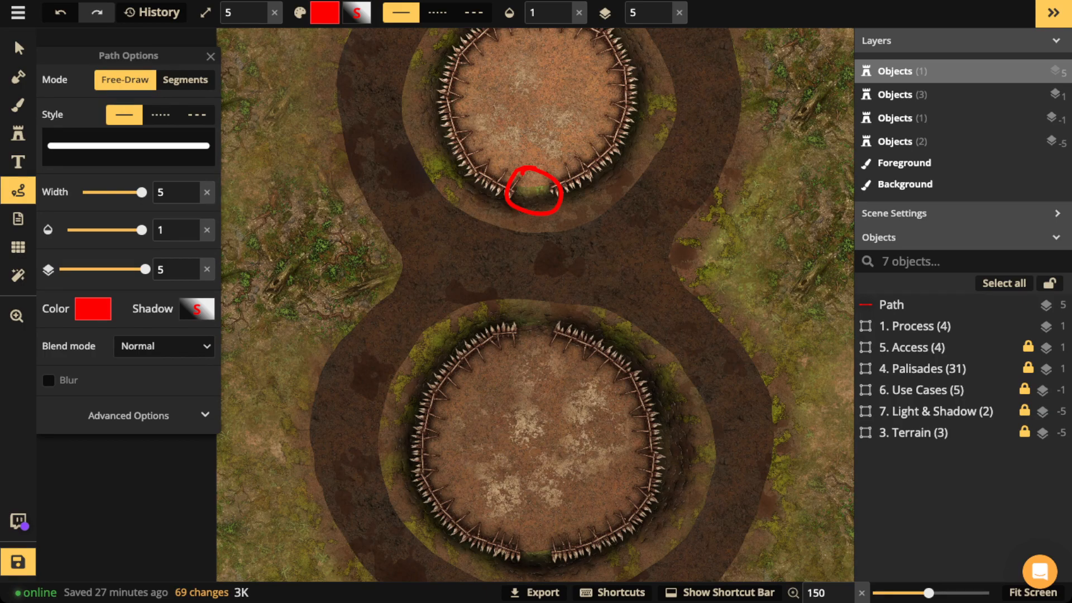
{"action": "mouse_move", "coordinate": [535, 306]}
{"action": "left_mouse_down"}
{"action": "mouse_move", "coordinate": [509, 325]}
{"action": "mouse_move", "coordinate": [550, 350]}
{"action": "mouse_move", "coordinate": [557, 319]}
{"action": "mouse_move", "coordinate": [535, 306]}
{"action": "left_mouse_up"}
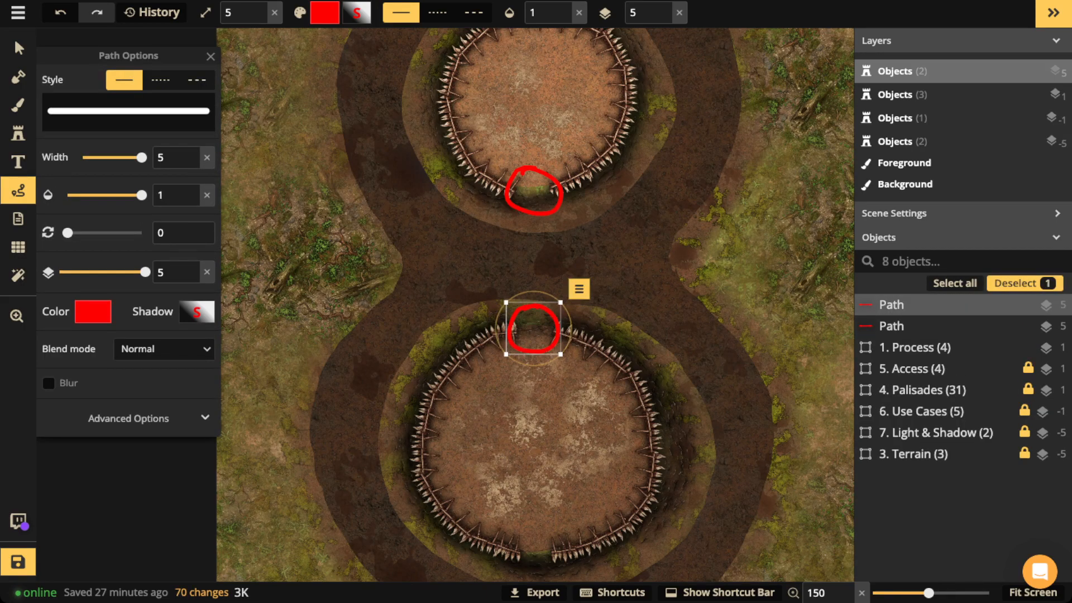
{"action": "key", "text": "Escape"}
{"action": "mouse_move", "coordinate": [535, 533]}
{"action": "left_mouse_down"}
{"action": "mouse_move", "coordinate": [525, 539]}
{"action": "mouse_move", "coordinate": [531, 570]}
{"action": "mouse_move", "coordinate": [544, 567]}
{"action": "left_mouse_up"}
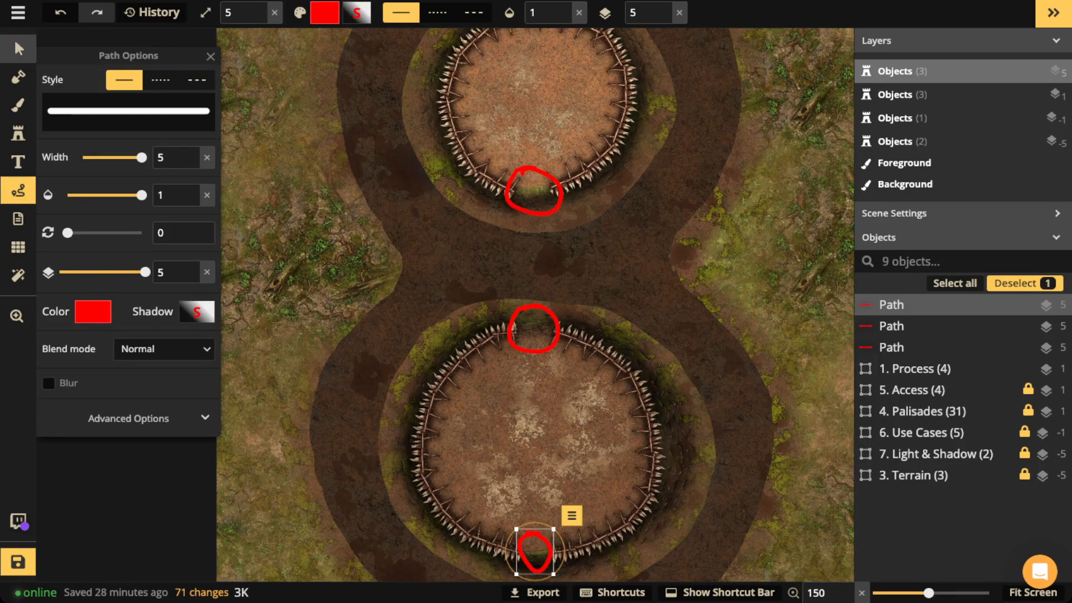
Step: Delete the top and middle red loops, keeping the bottom gap loop selected
{"action": "left_click", "coordinate": [18, 49]}
{"action": "left_click", "coordinate": [534, 191]}
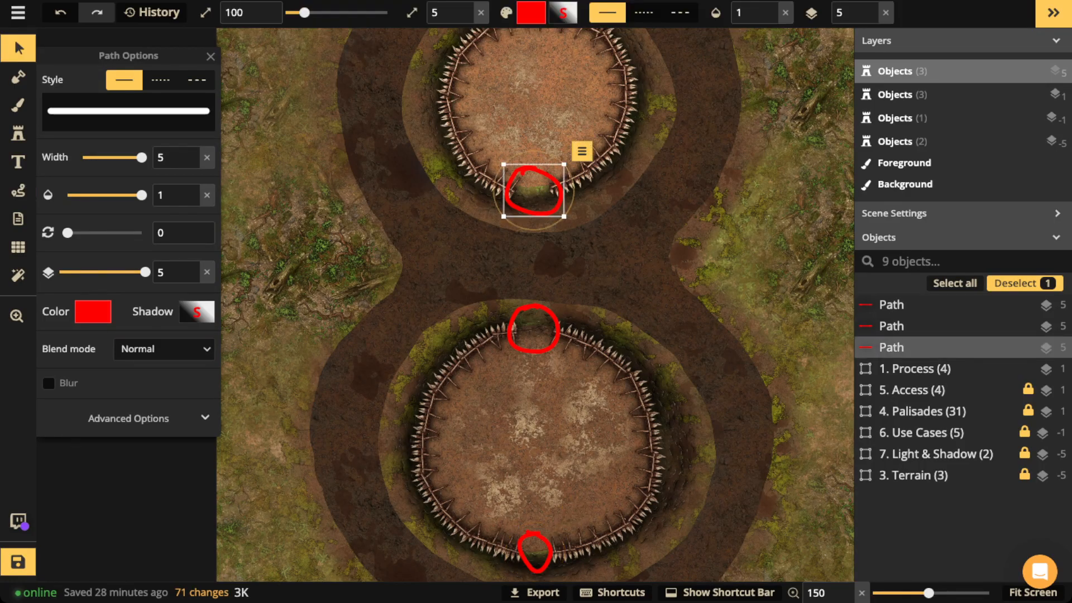
{"action": "key", "text": "Delete"}
{"action": "left_click", "coordinate": [533, 328]}
{"action": "key", "text": "Delete"}
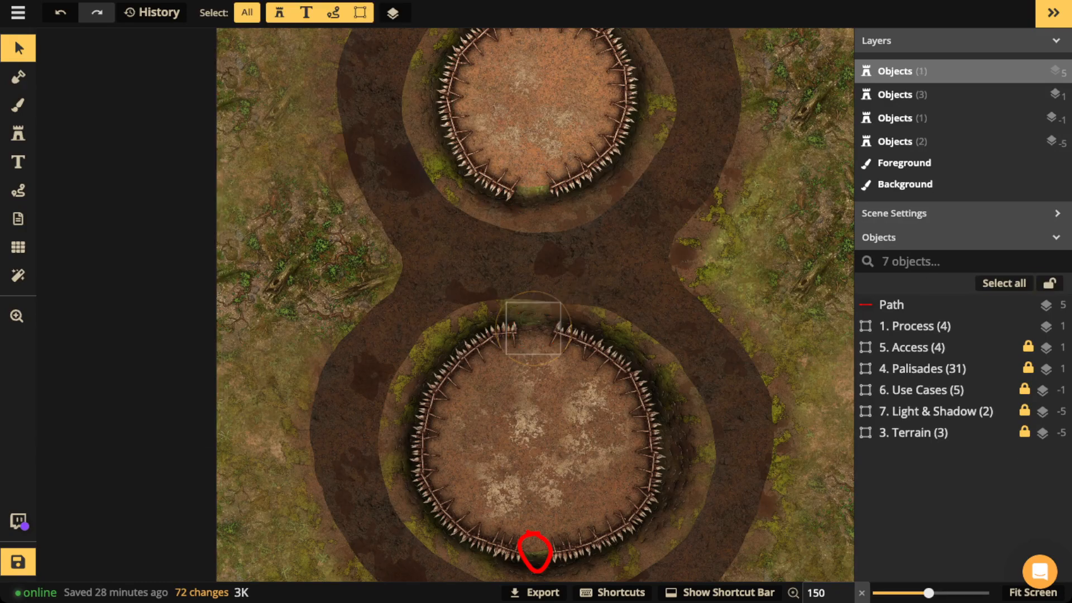
{"action": "left_click", "coordinate": [535, 551]}
Step: Delete the bottom red loop and park the 1. Process card off the map's left edge
{"action": "key", "text": "Delete"}
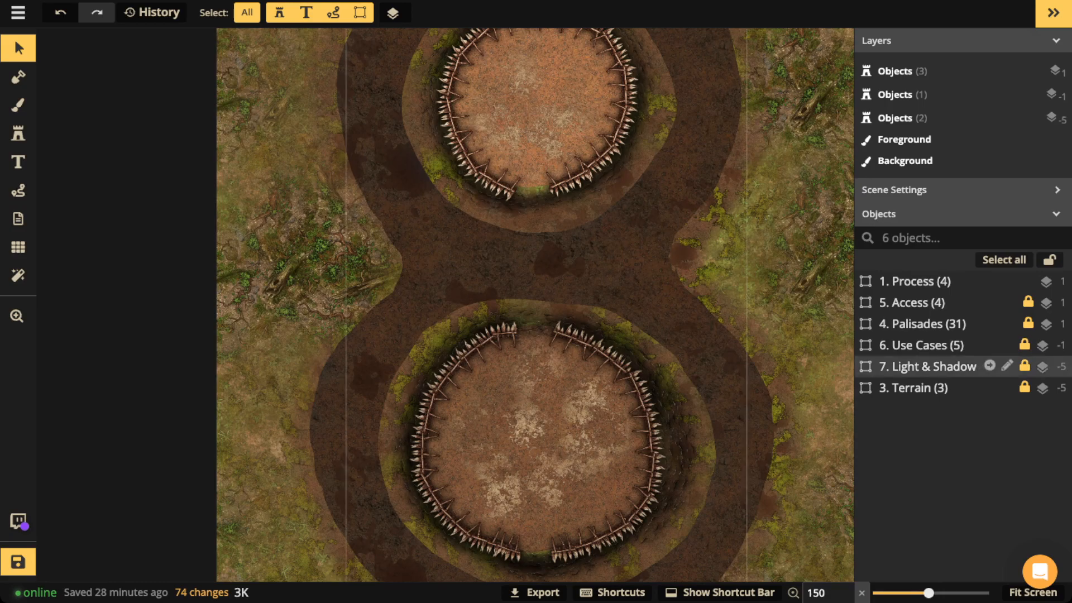
{"action": "scroll", "coordinate": [284, 195], "scroll_direction": "down", "scroll_amount": 5}
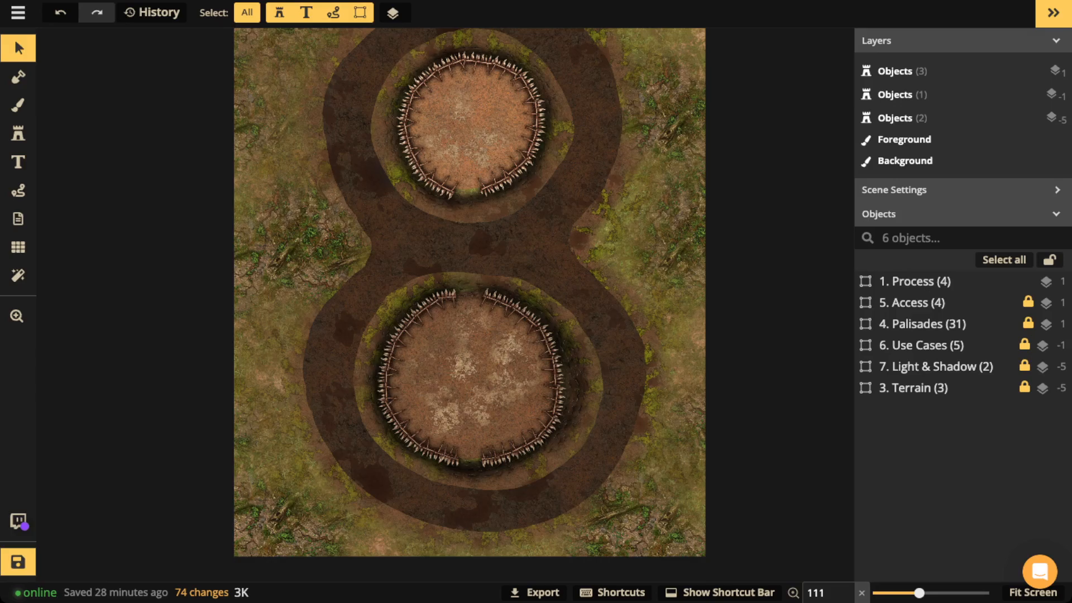
{"action": "left_click", "coordinate": [126, 210]}
{"action": "left_click_drag", "start_coordinate": [126, 210], "coordinate": [317, 216]}
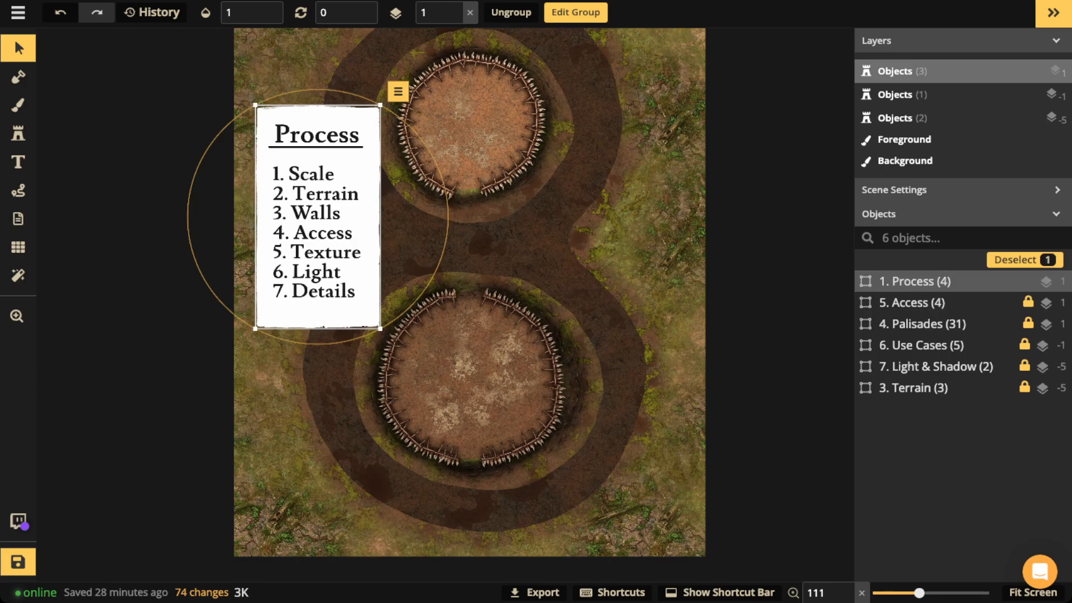
{"action": "left_click_drag", "start_coordinate": [318, 216], "coordinate": [130, 216]}
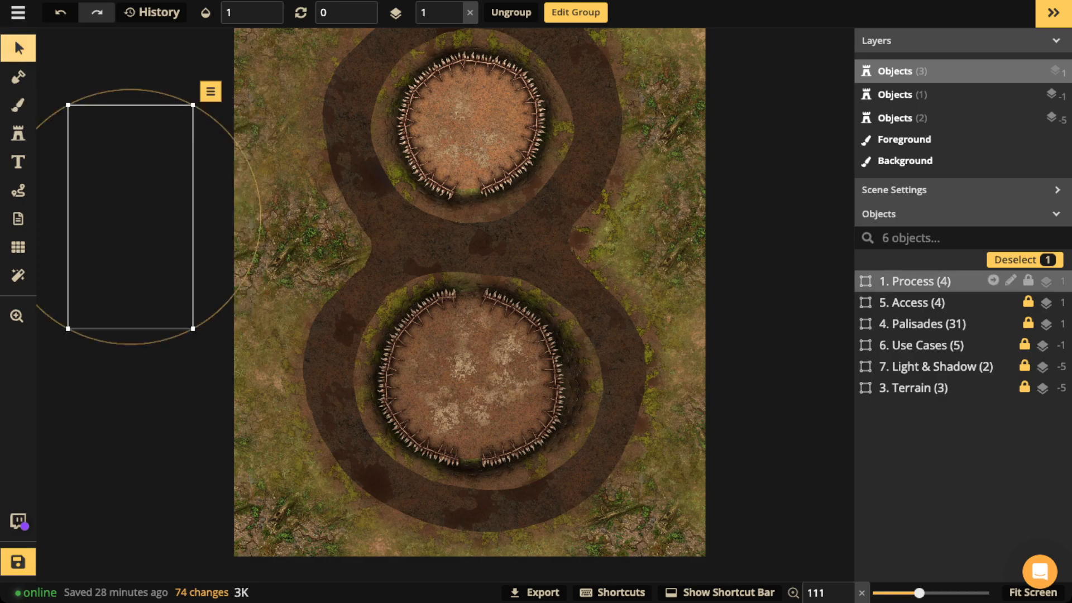
{"action": "key", "text": "Escape"}
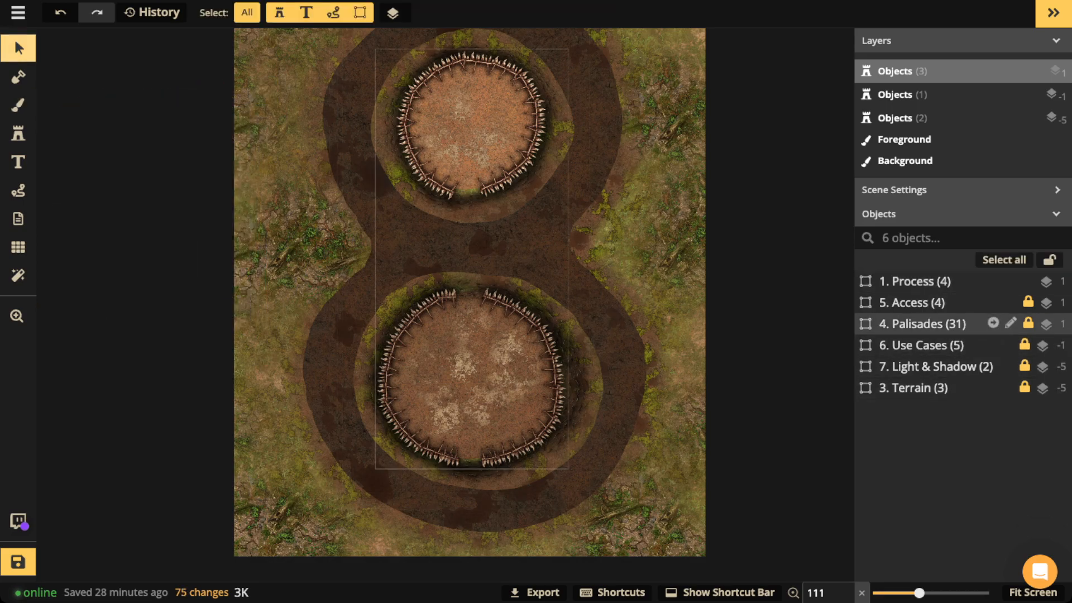
Step: Set the Entrance object inside the 5. Access group to opacity 1 and zoom in on it
{"action": "left_click", "coordinate": [912, 302]}
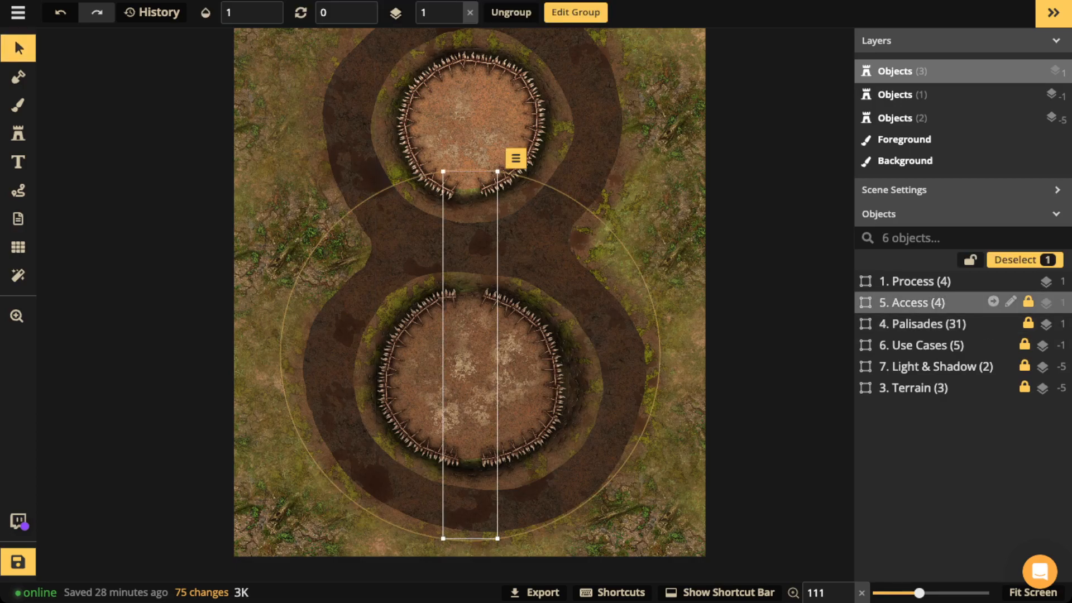
{"action": "left_click", "coordinate": [993, 302]}
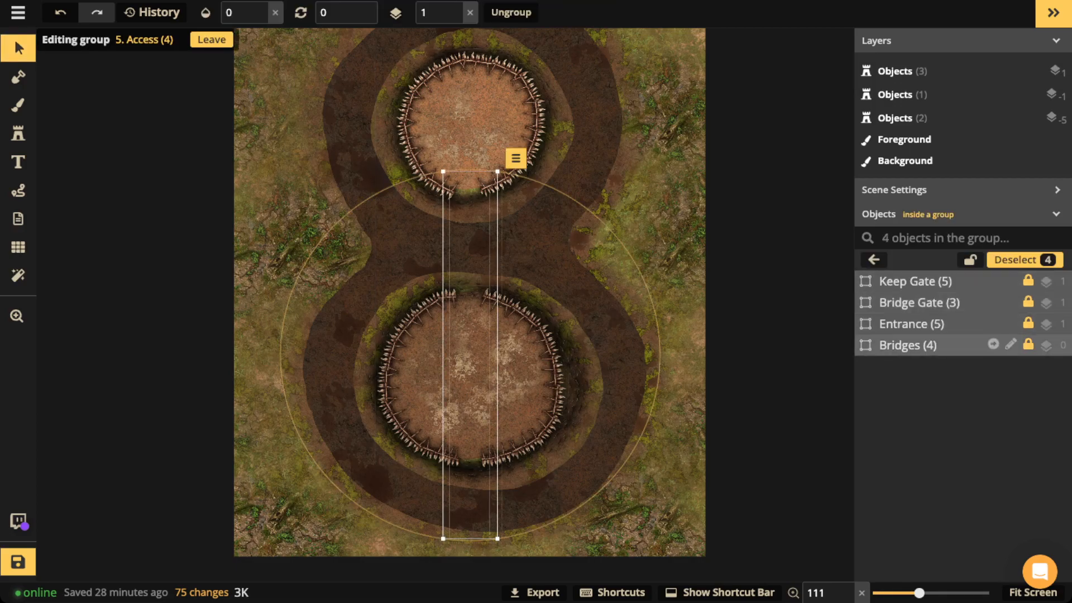
{"action": "left_click", "coordinate": [912, 324]}
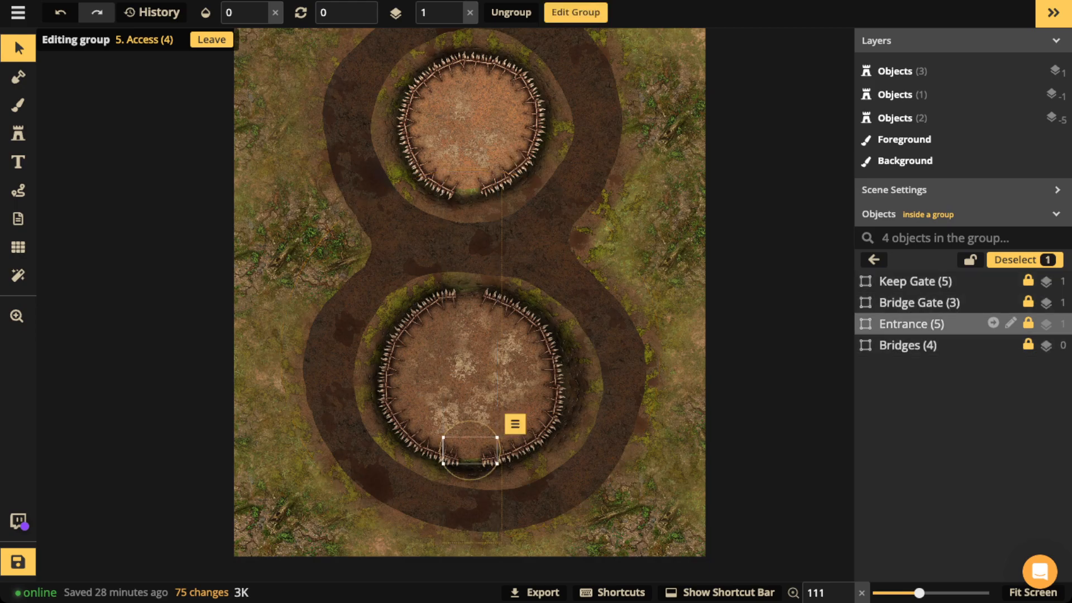
{"action": "left_click", "coordinate": [276, 12]}
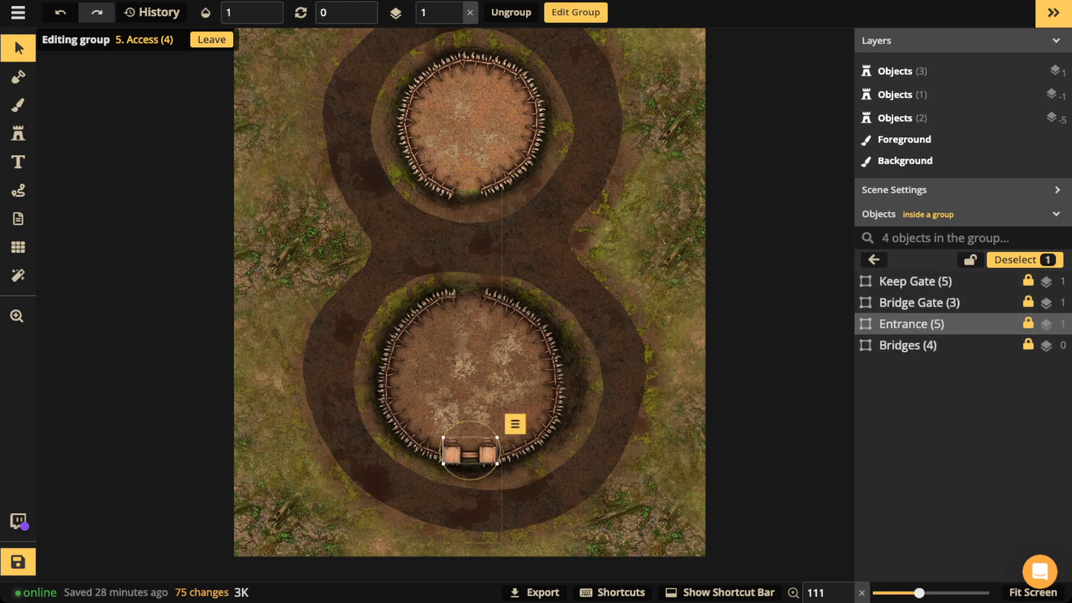
{"action": "scroll", "coordinate": [467, 451], "scroll_direction": "up", "scroll_amount": 5}
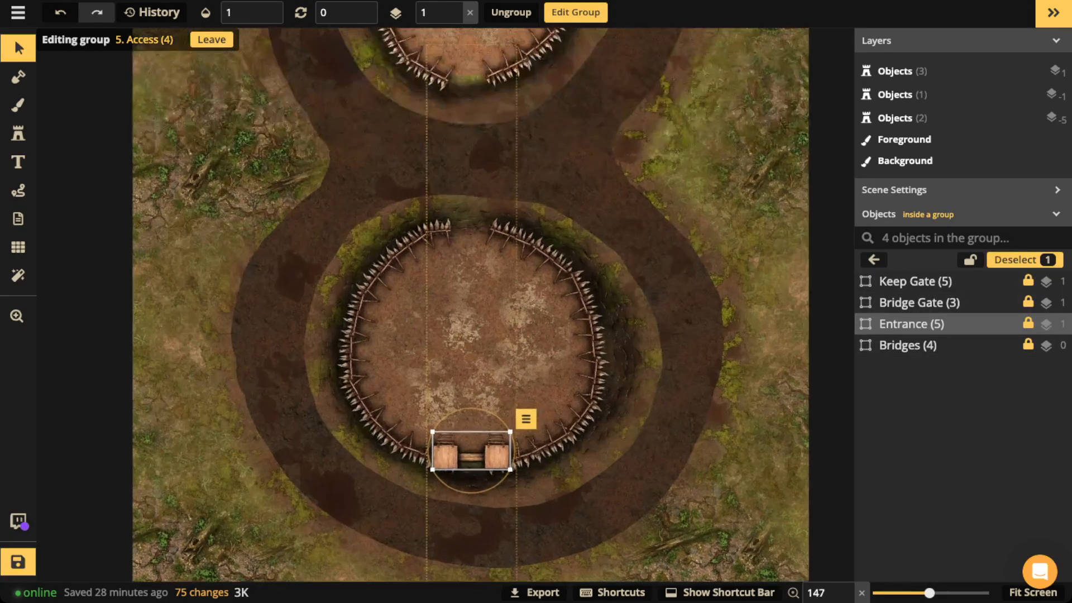
{"action": "scroll", "coordinate": [472, 450], "scroll_direction": "up", "scroll_amount": 7}
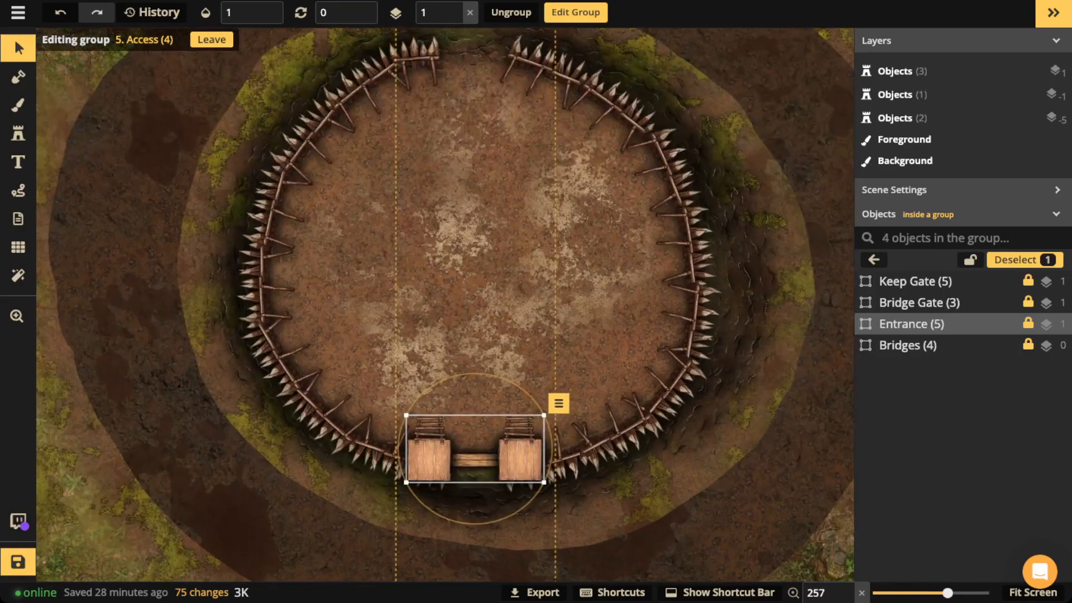
{"action": "scroll", "coordinate": [472, 450], "scroll_direction": "up", "scroll_amount": 4}
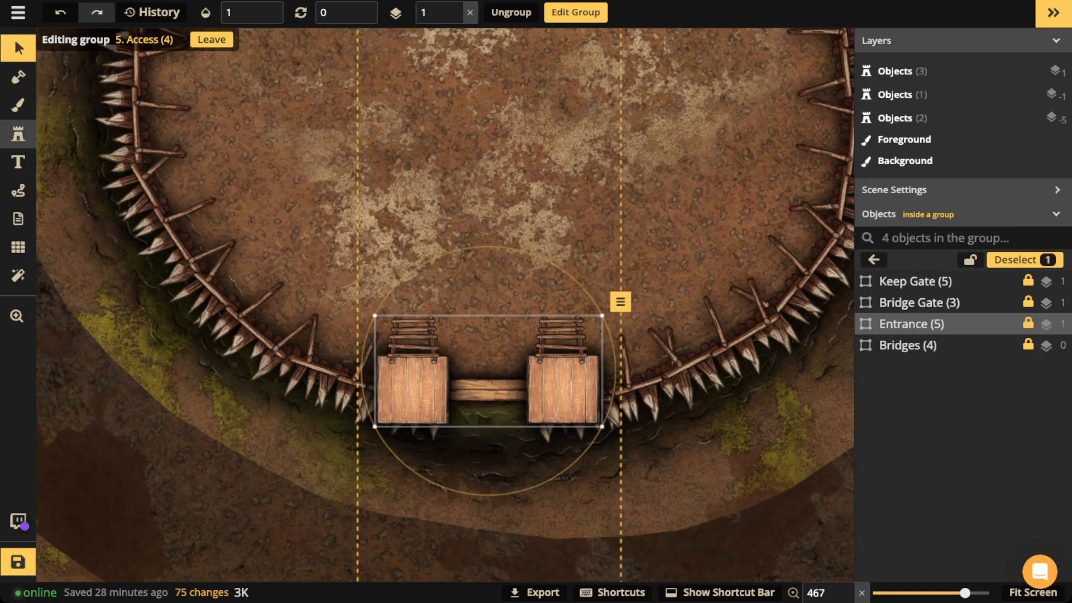
{"action": "left_click", "coordinate": [18, 134]}
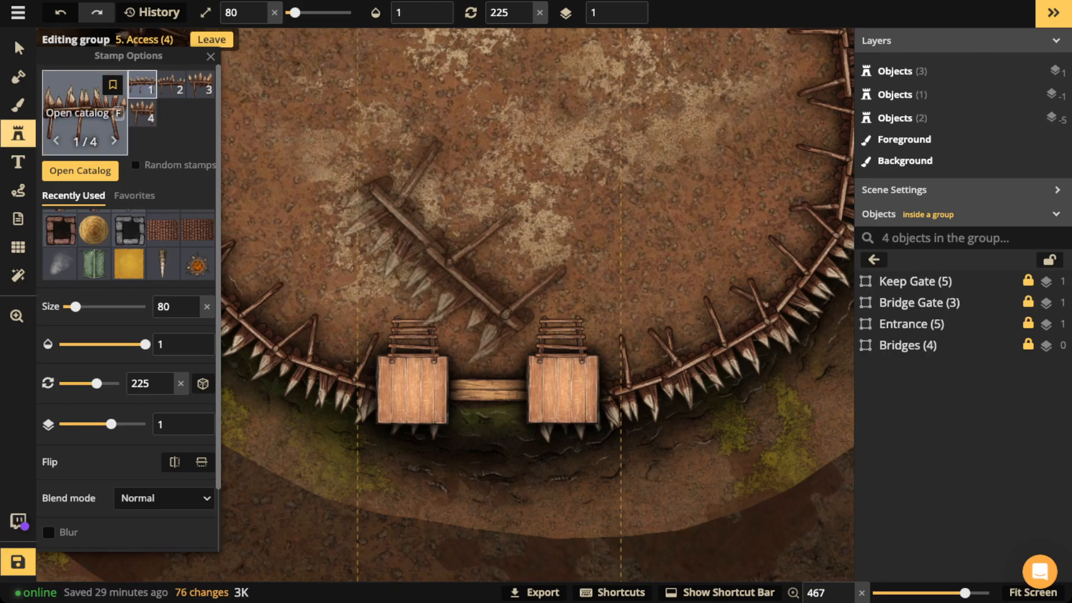
Step: Search the stamp catalog for 'stair' and pick the Core pack's wooden stair stamp
{"action": "left_click", "coordinate": [84, 112]}
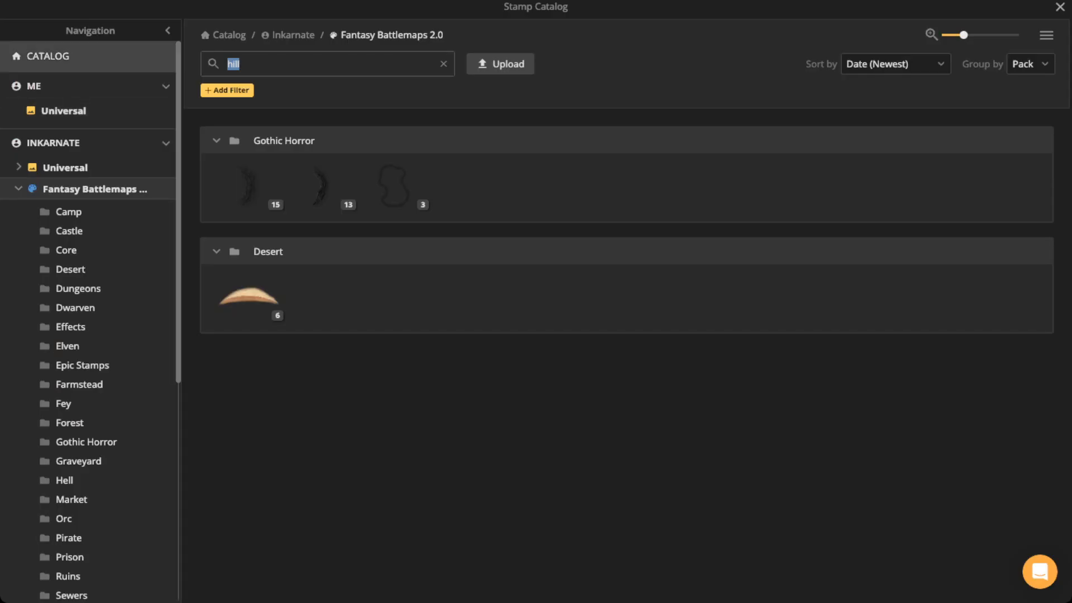
{"action": "type", "text": "sair"}
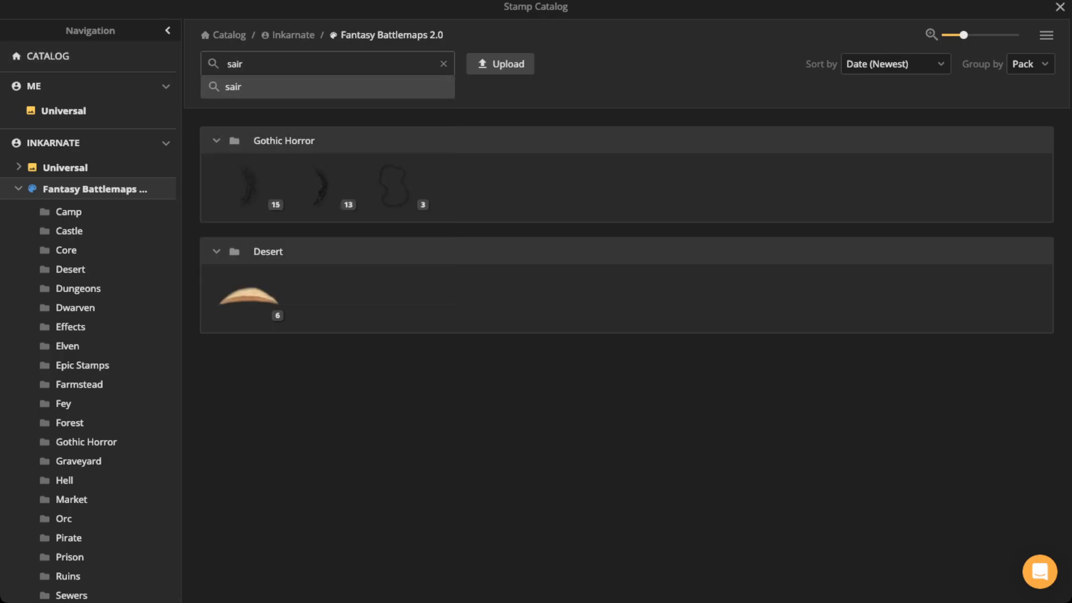
{"action": "left_click", "coordinate": [231, 63]}
{"action": "type", "text": "t"}
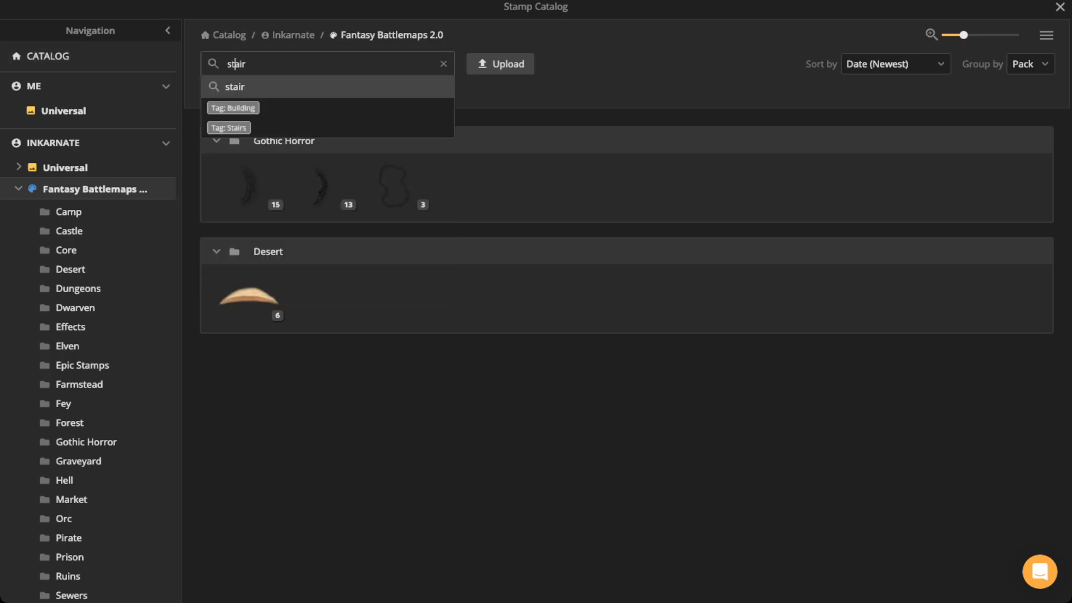
{"action": "key", "text": "Up"}
{"action": "key", "text": "Up"}
{"action": "key", "text": "Return"}
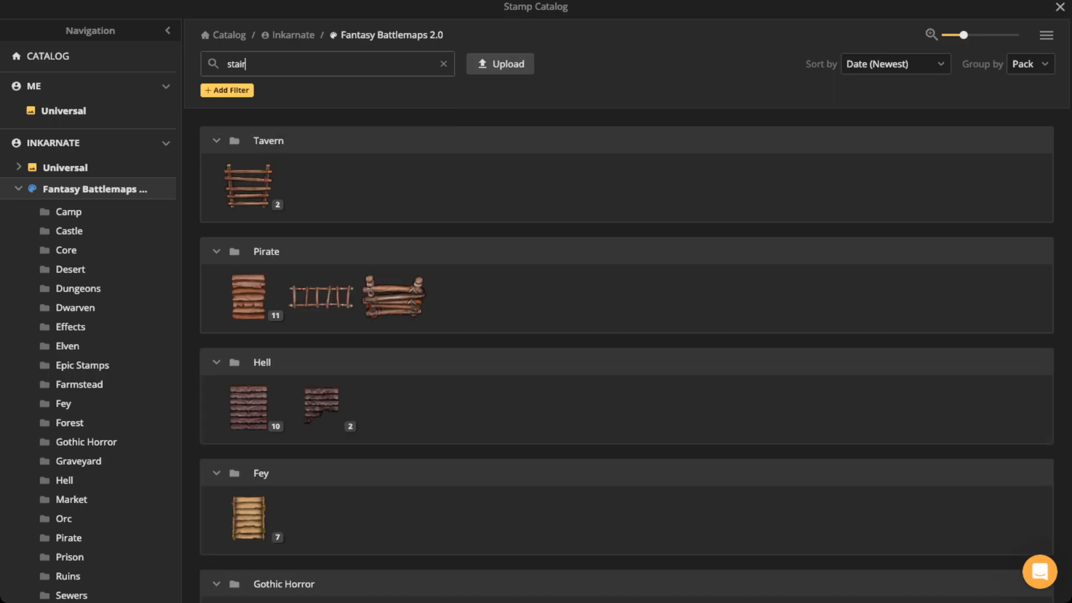
{"action": "scroll", "coordinate": [626, 362], "scroll_direction": "down", "scroll_amount": 2}
{"action": "scroll", "coordinate": [627, 363], "scroll_direction": "down", "scroll_amount": 2}
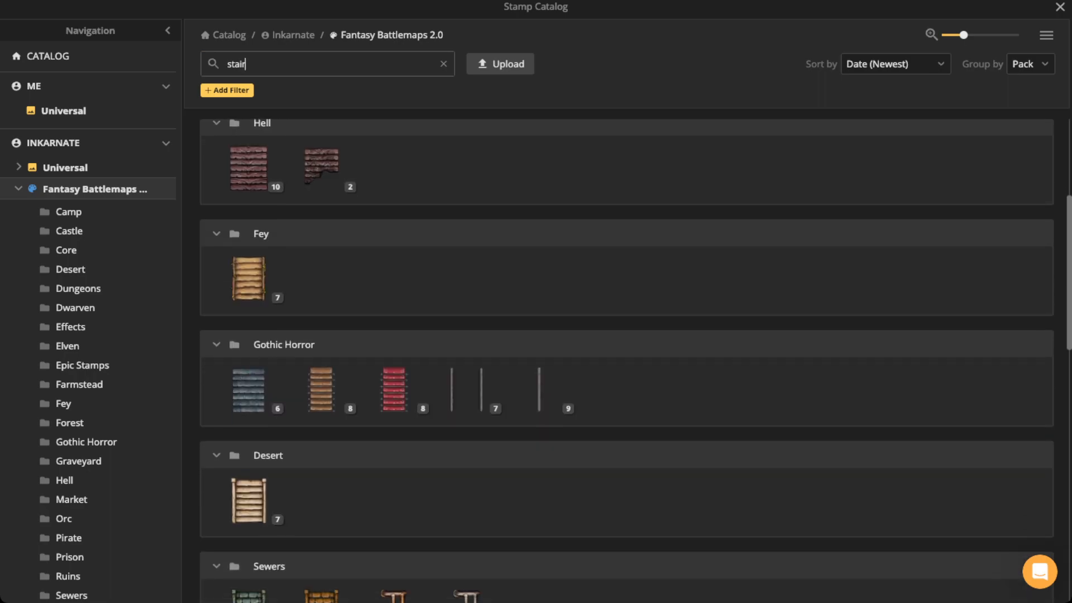
{"action": "scroll", "coordinate": [627, 361], "scroll_direction": "down", "scroll_amount": 1}
{"action": "scroll", "coordinate": [321, 427], "scroll_direction": "down", "scroll_amount": 3}
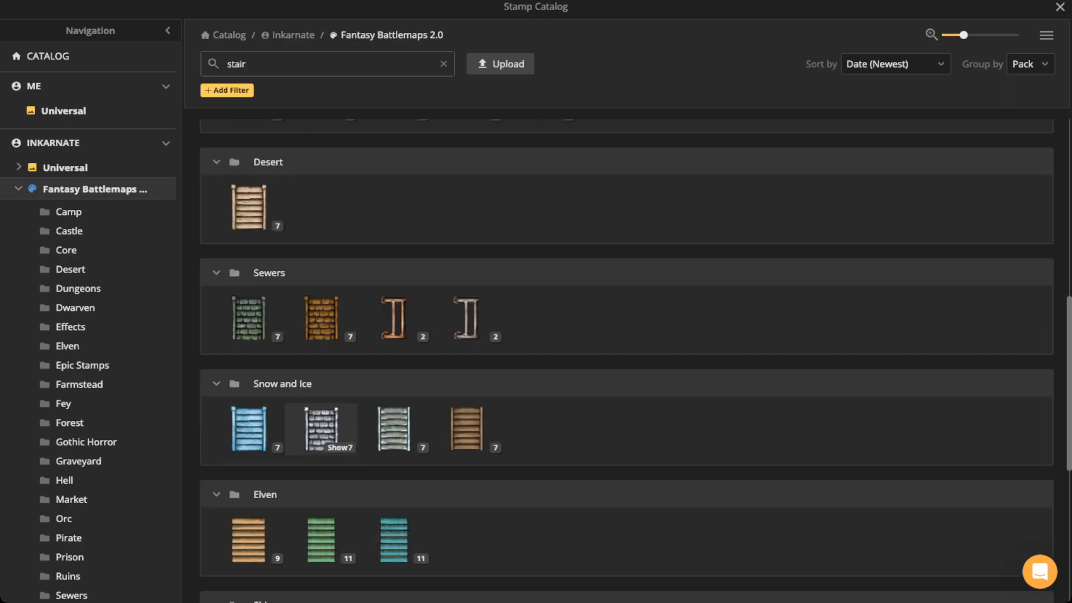
{"action": "scroll", "coordinate": [321, 427], "scroll_direction": "down", "scroll_amount": 3}
{"action": "scroll", "coordinate": [635, 361], "scroll_direction": "down", "scroll_amount": 1}
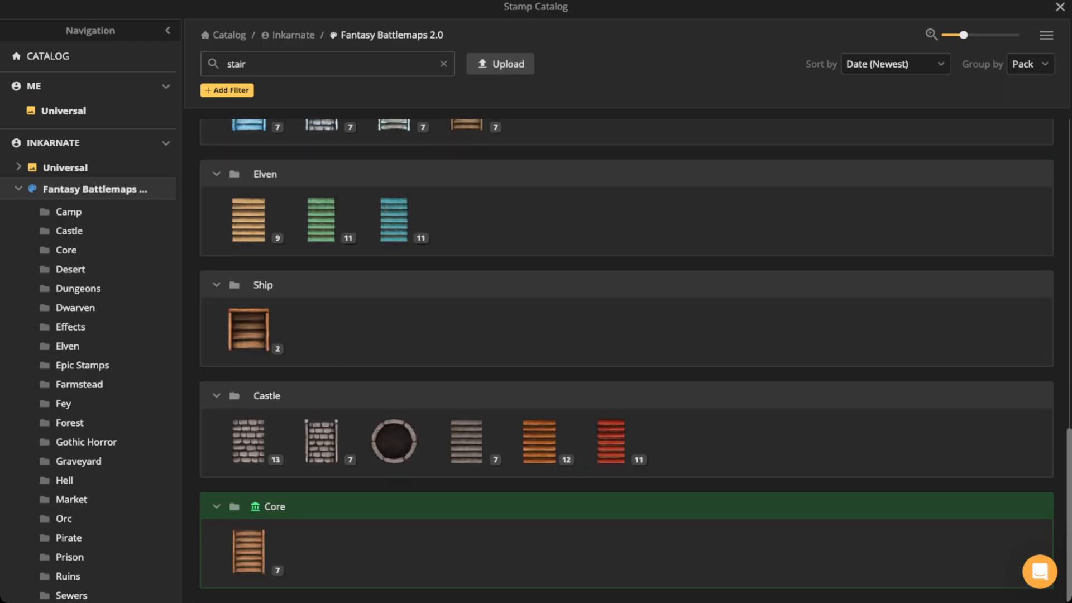
{"action": "left_click", "coordinate": [248, 552]}
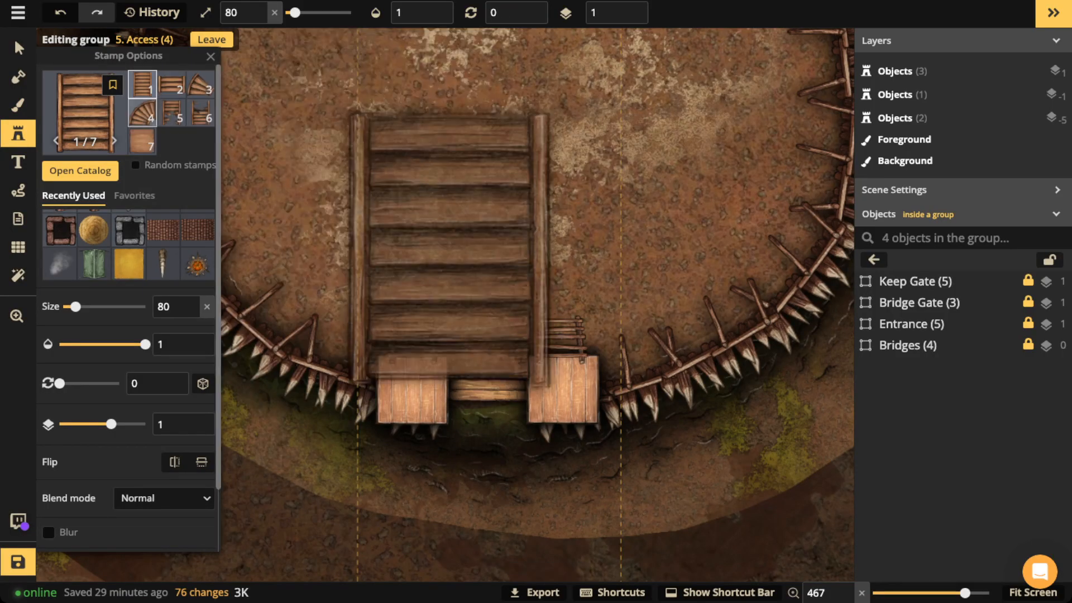
{"action": "left_click", "coordinate": [143, 141]}
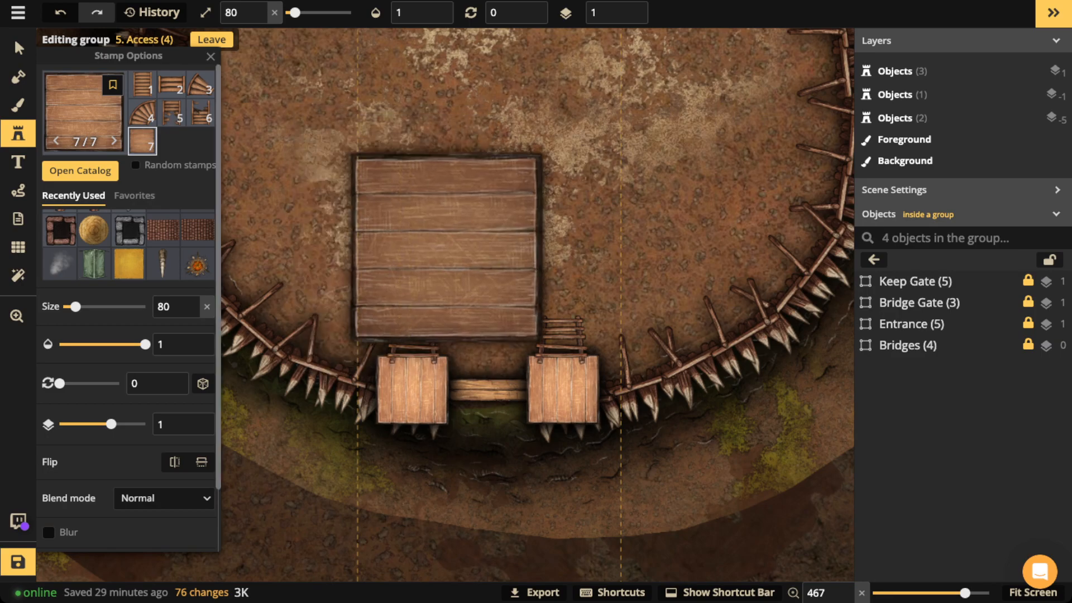
{"action": "left_click", "coordinate": [18, 190]}
{"action": "mouse_move", "coordinate": [413, 331]}
{"action": "left_mouse_down"}
{"action": "mouse_move", "coordinate": [375, 348]}
{"action": "mouse_move", "coordinate": [364, 440]}
{"action": "mouse_move", "coordinate": [483, 414]}
{"action": "mouse_move", "coordinate": [453, 340]}
{"action": "left_mouse_up"}
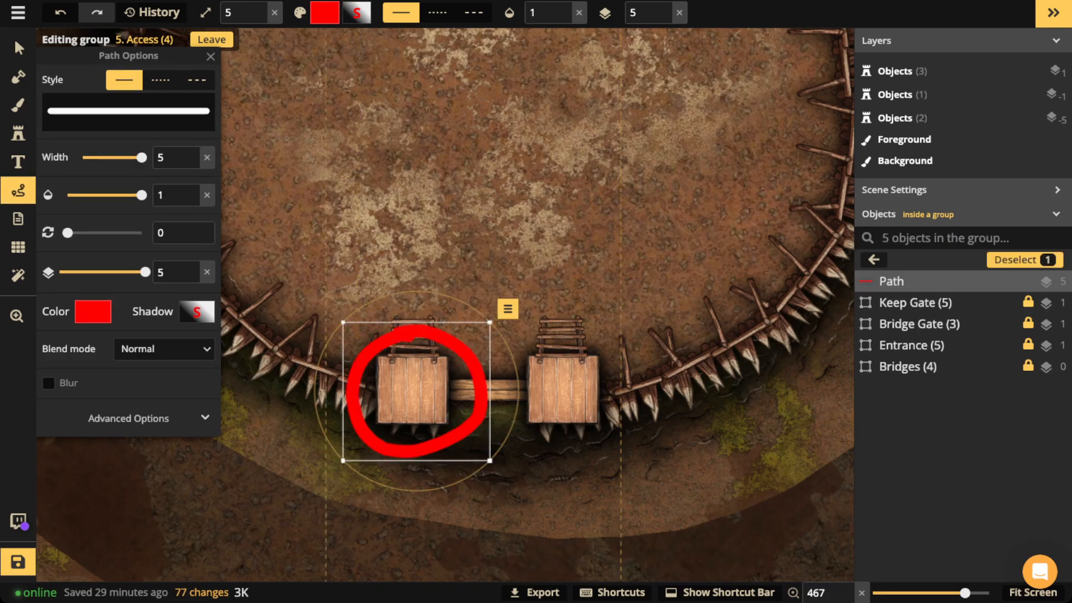
{"action": "left_click", "coordinate": [128, 418]}
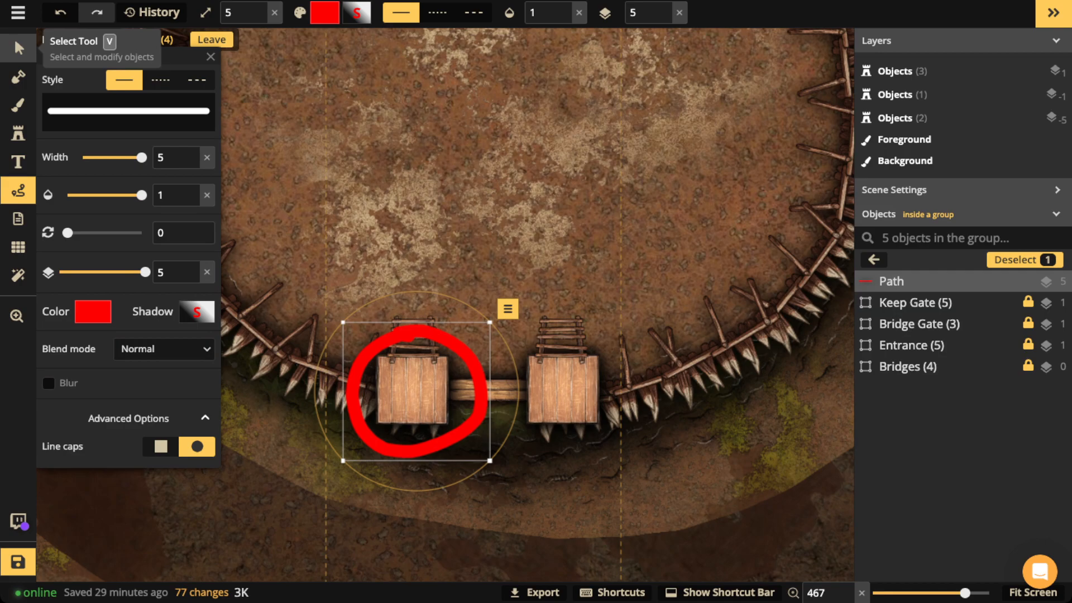
{"action": "left_click", "coordinate": [18, 47]}
{"action": "key", "text": "Delete"}
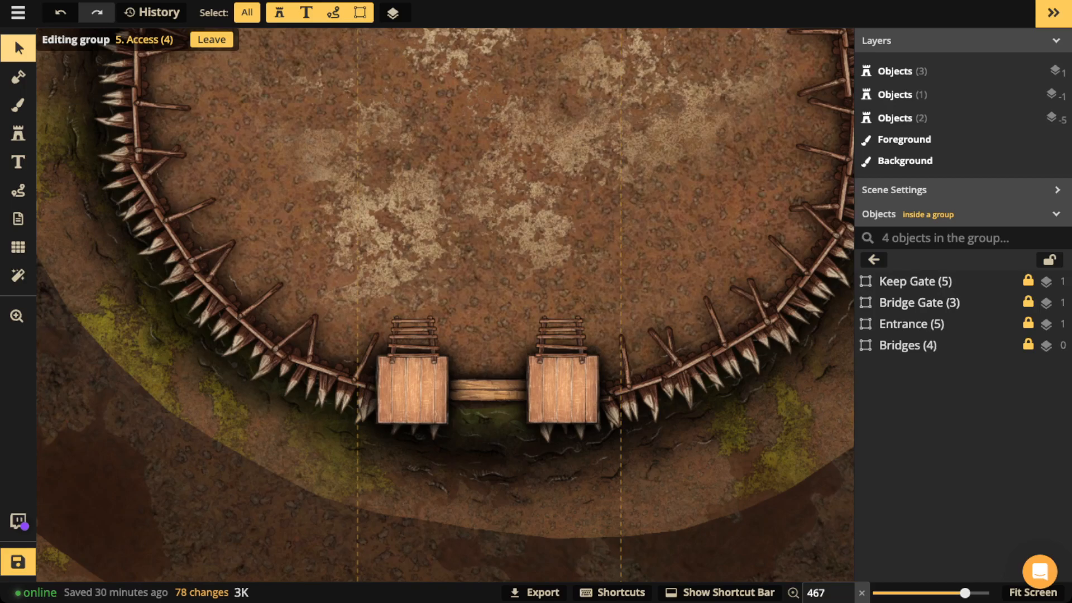
{"action": "left_click", "coordinate": [18, 190]}
{"action": "mouse_move", "coordinate": [412, 277]}
{"action": "left_mouse_down"}
{"action": "mouse_move", "coordinate": [412, 382]}
{"action": "mouse_move", "coordinate": [400, 383]}
{"action": "mouse_move", "coordinate": [422, 385]}
{"action": "left_mouse_up"}
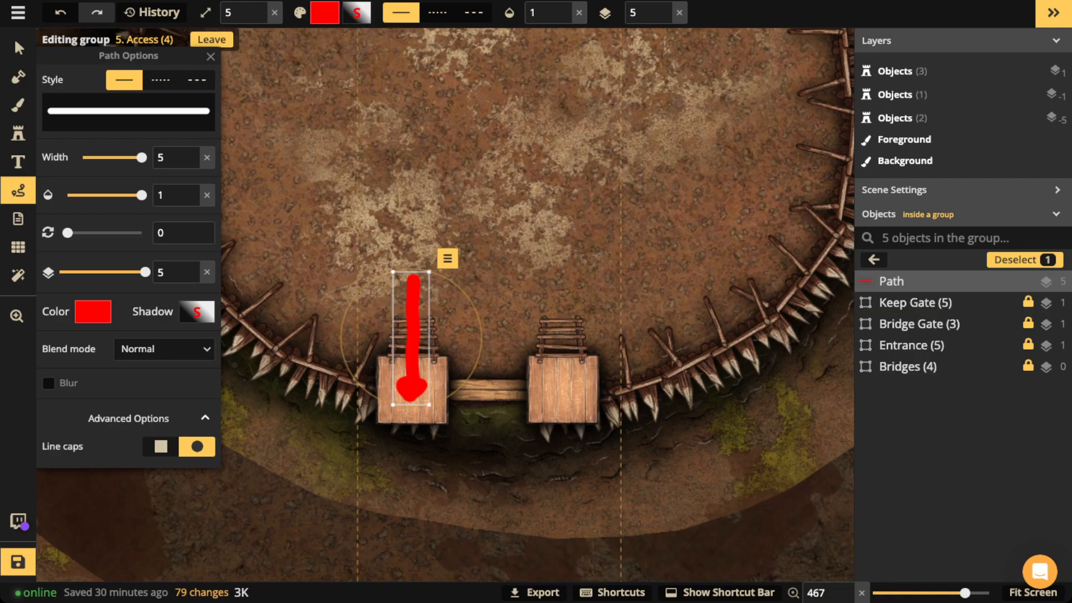
{"action": "key", "text": "Delete"}
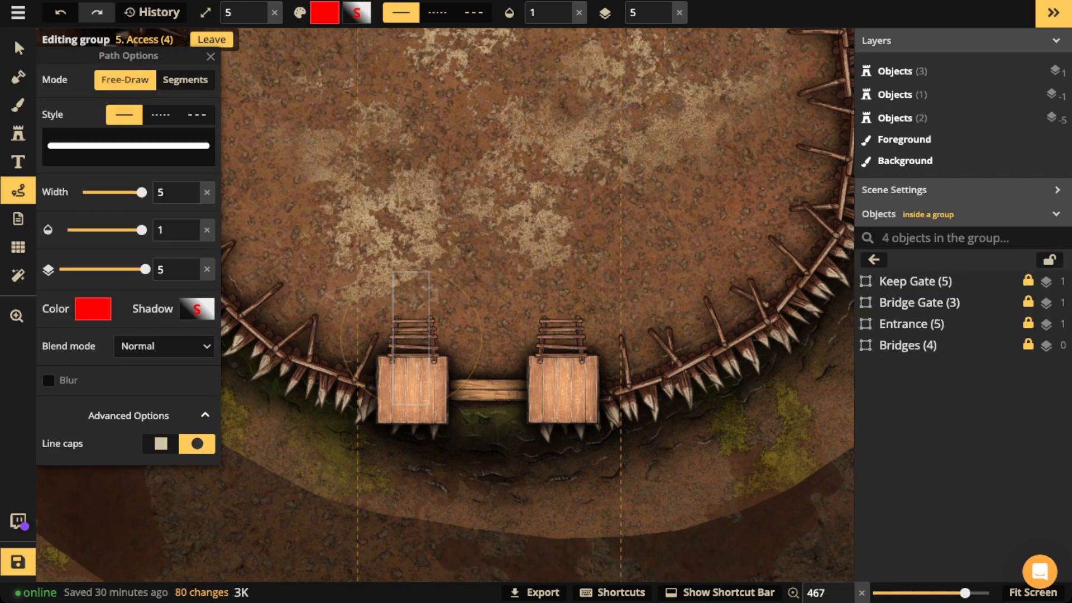
{"action": "mouse_move", "coordinate": [493, 372]}
{"action": "left_mouse_down"}
{"action": "mouse_move", "coordinate": [438, 372]}
{"action": "mouse_move", "coordinate": [437, 409]}
{"action": "mouse_move", "coordinate": [548, 403]}
{"action": "mouse_move", "coordinate": [528, 371]}
{"action": "left_mouse_up"}
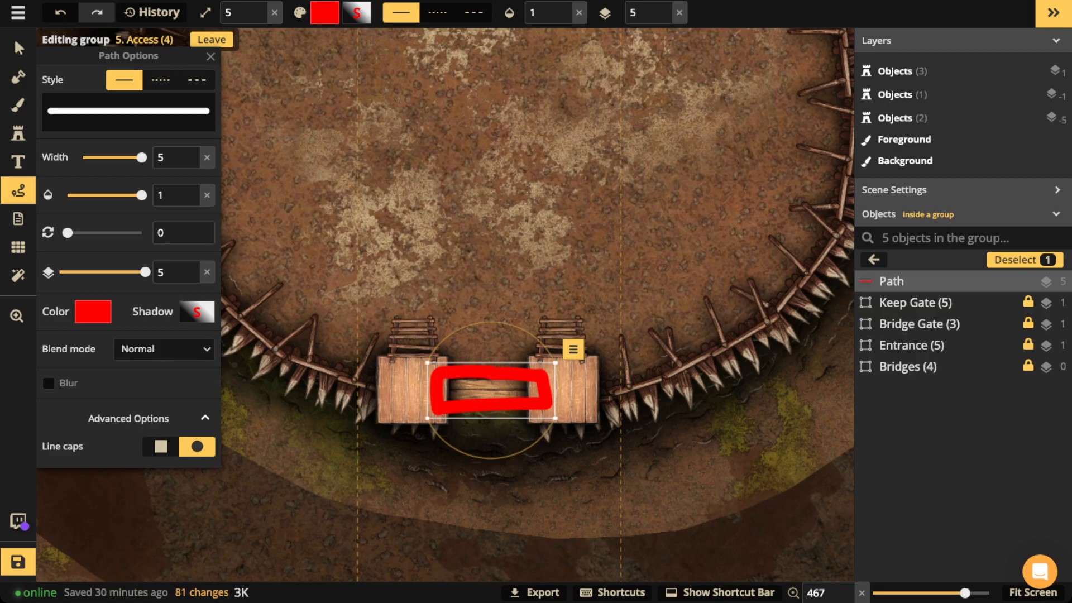
{"action": "key", "text": "Delete"}
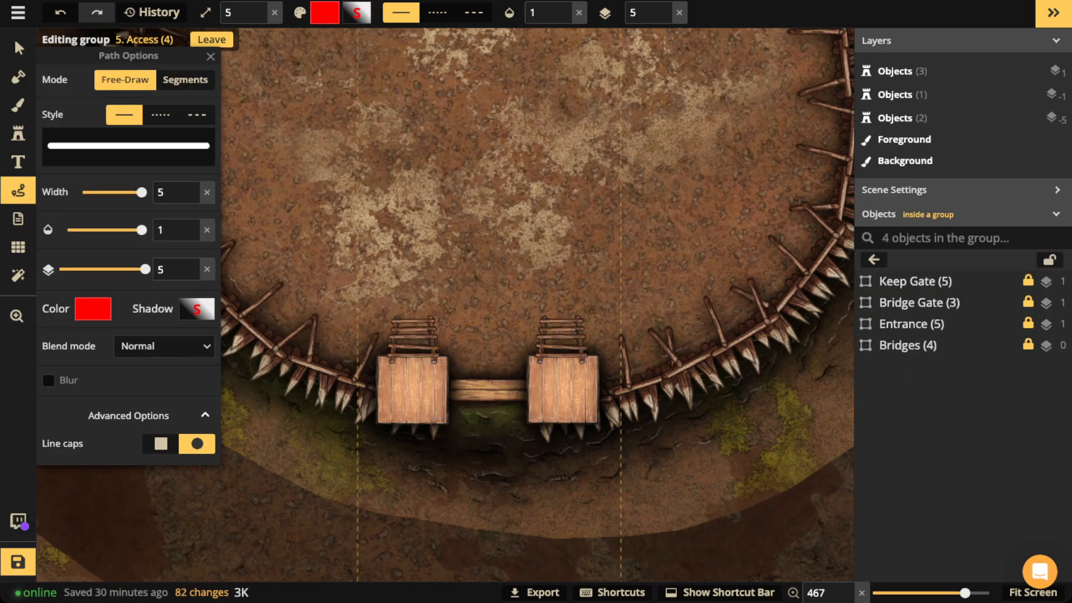
{"action": "mouse_move", "coordinate": [453, 356]}
{"action": "left_mouse_down"}
{"action": "mouse_move", "coordinate": [454, 430]}
{"action": "mouse_move", "coordinate": [394, 430]}
{"action": "mouse_move", "coordinate": [368, 398]}
{"action": "mouse_move", "coordinate": [372, 354]}
{"action": "mouse_move", "coordinate": [455, 353]}
{"action": "left_mouse_up"}
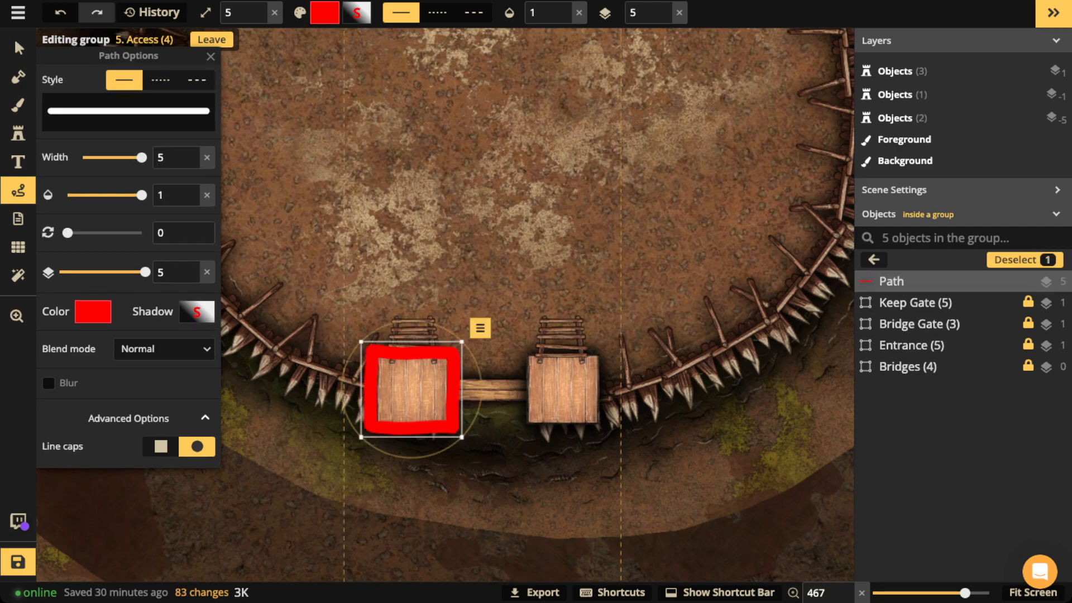
{"action": "key", "text": "Delete"}
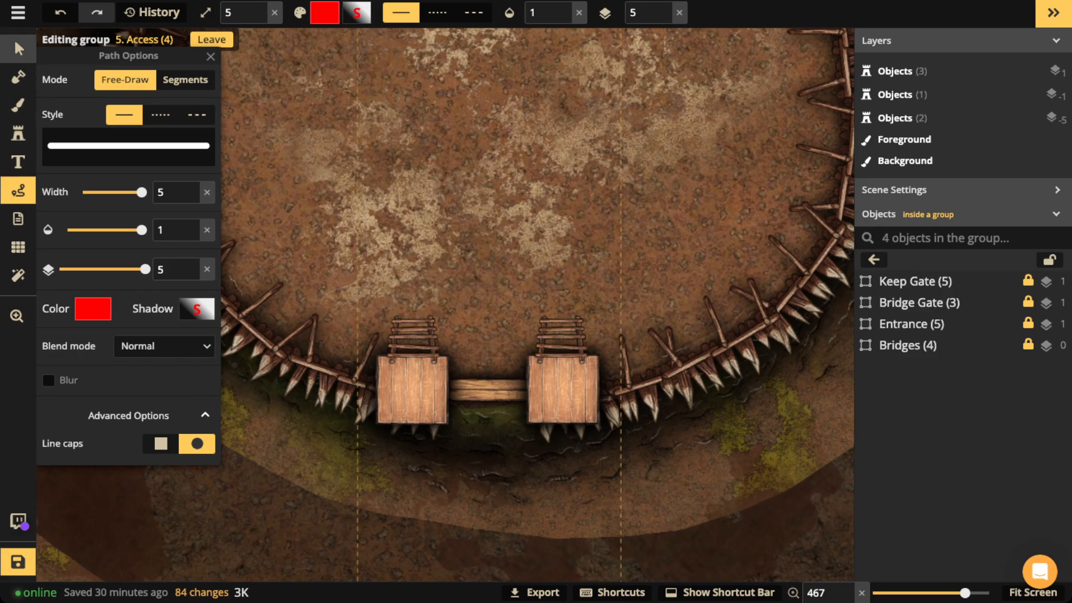
{"action": "left_click", "coordinate": [18, 48]}
{"action": "scroll", "coordinate": [547, 292], "scroll_direction": "down", "scroll_amount": 3}
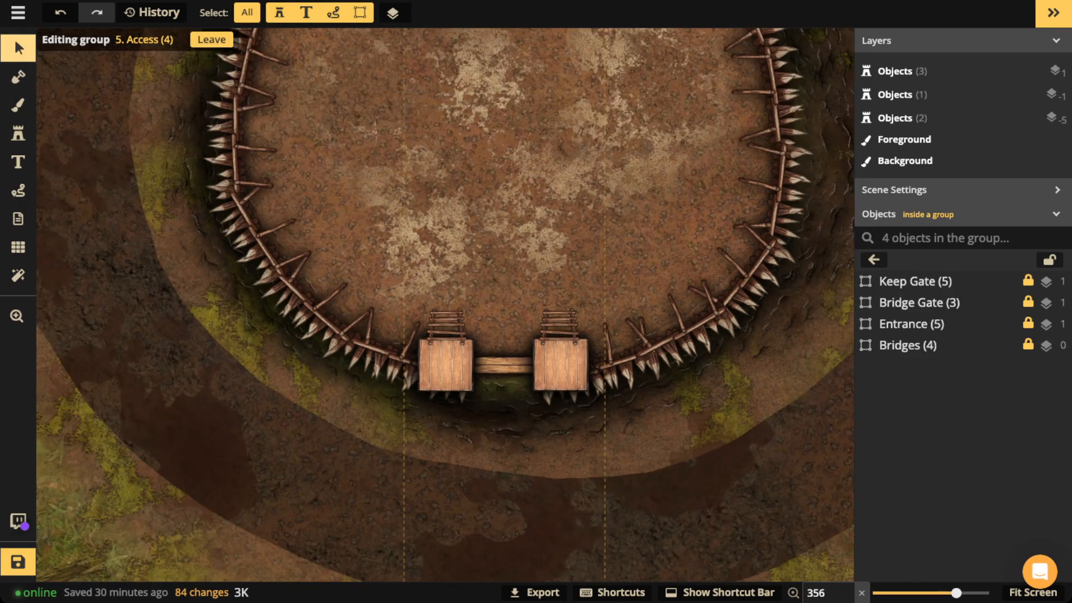
{"action": "key", "text": "space"}
{"action": "left_click_drag", "start_coordinate": [547, 292], "coordinate": [533, 442]}
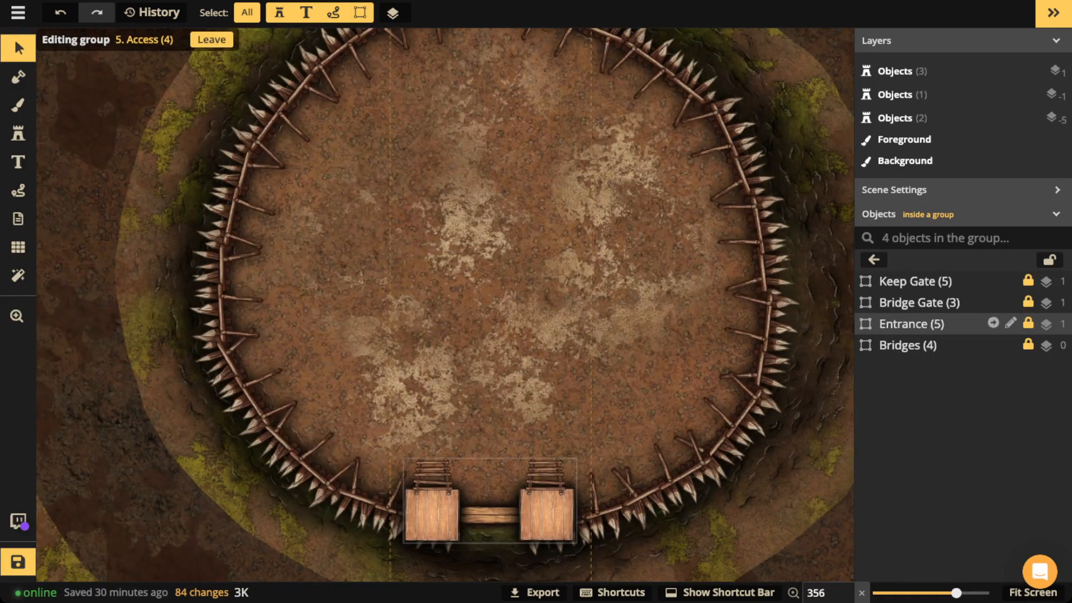
{"action": "left_click", "coordinate": [919, 302]}
{"action": "scroll", "coordinate": [512, 120], "scroll_direction": "down", "scroll_amount": 3}
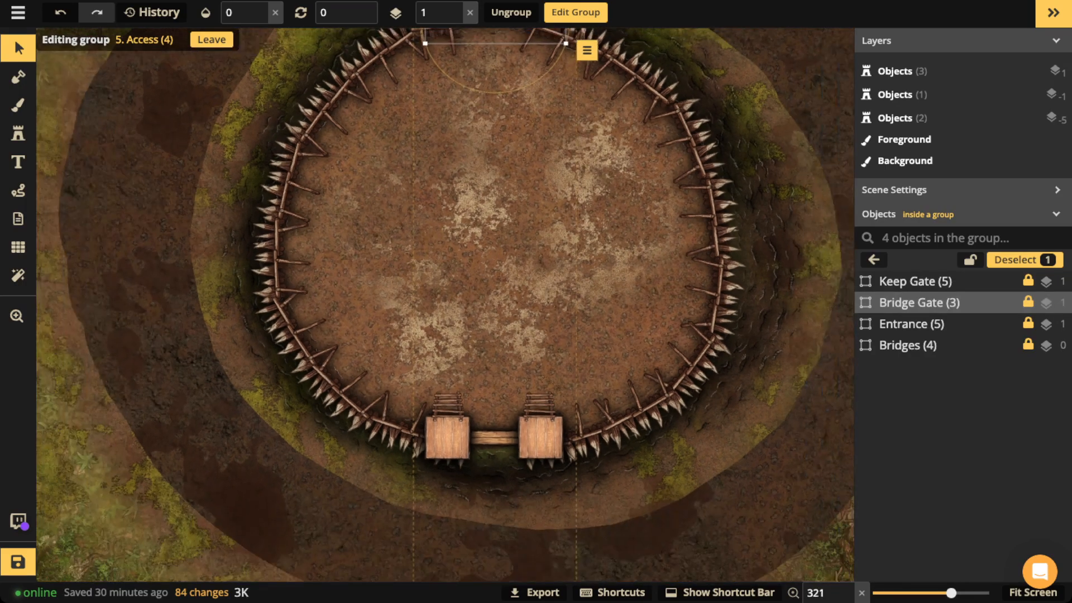
{"action": "key", "text": "space"}
{"action": "left_click_drag", "start_coordinate": [513, 120], "coordinate": [508, 237]}
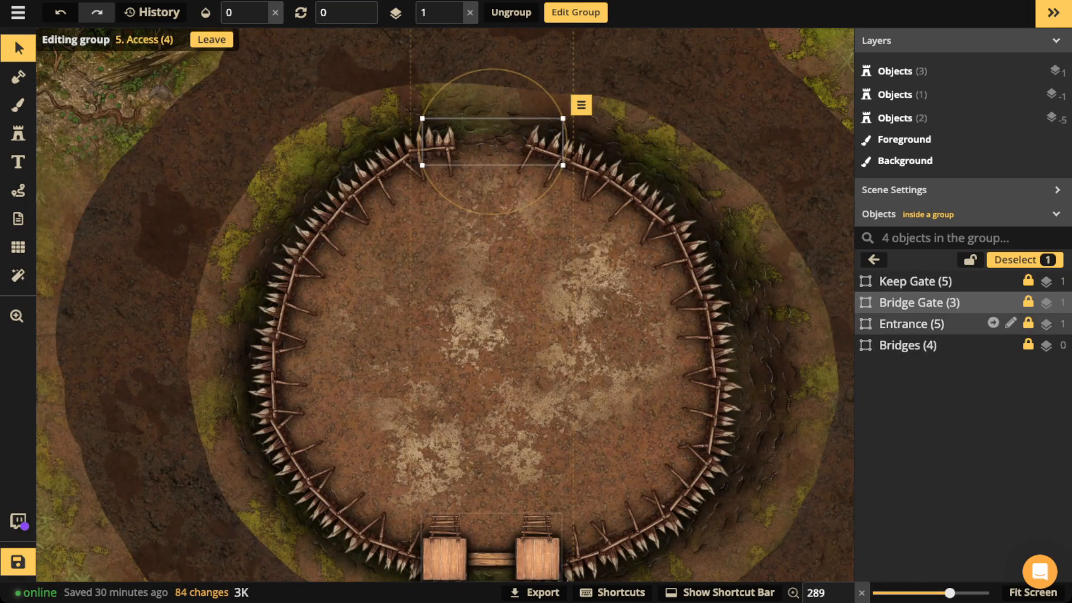
Step: Restore the Bridge Gate object to opacity 1
{"action": "left_click", "coordinate": [261, 8]}
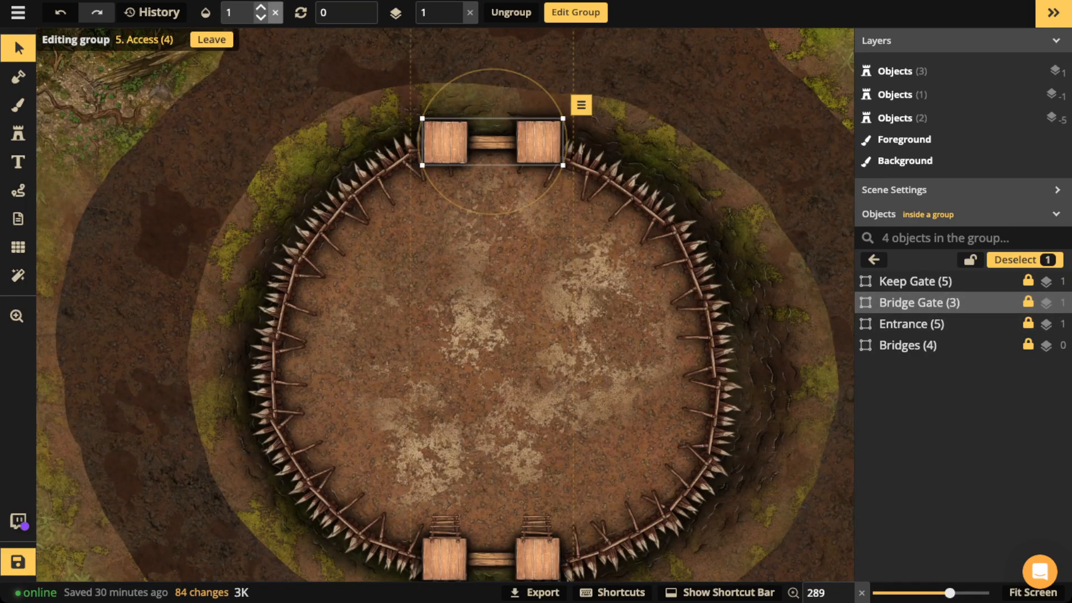
{"action": "scroll", "coordinate": [461, 127], "scroll_direction": "down", "scroll_amount": 3}
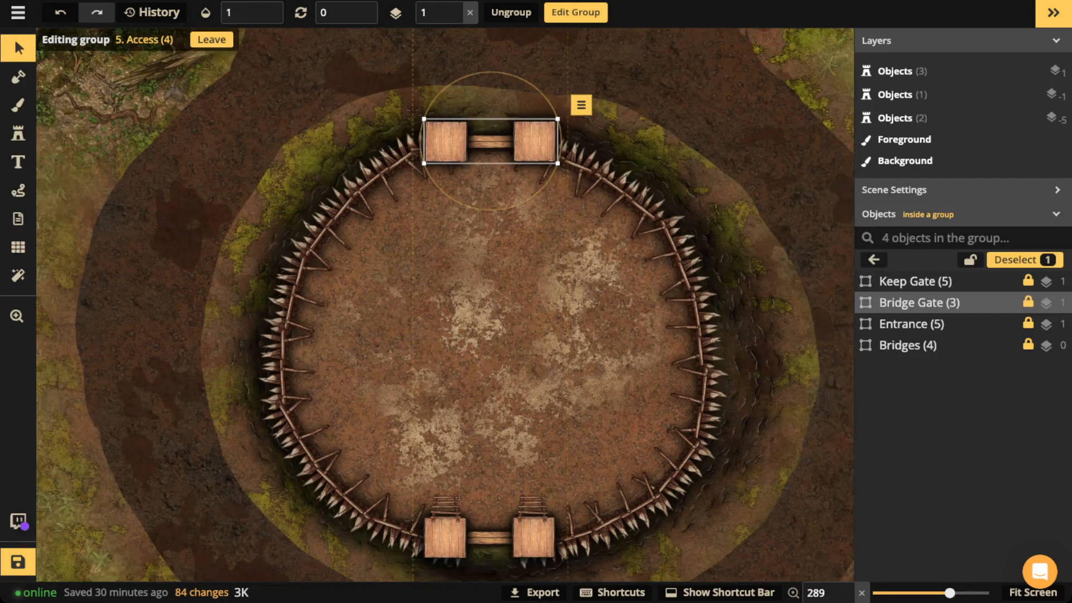
{"action": "key", "text": "space"}
{"action": "left_click_drag", "start_coordinate": [461, 127], "coordinate": [470, 29]}
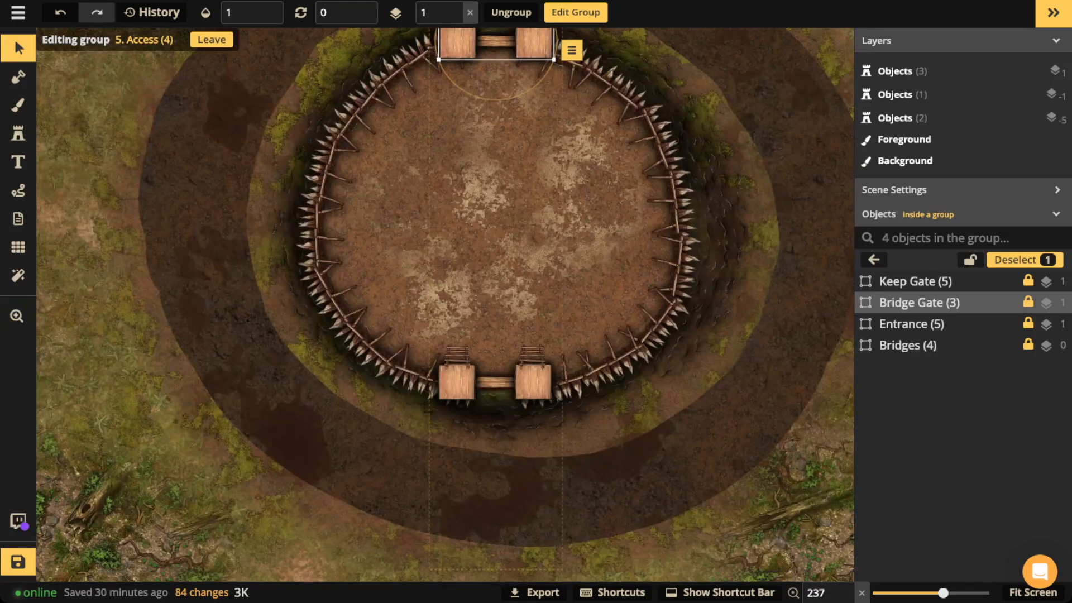
Step: Select the Keep Gate object and set its opacity to 1
{"action": "left_click", "coordinate": [915, 345]}
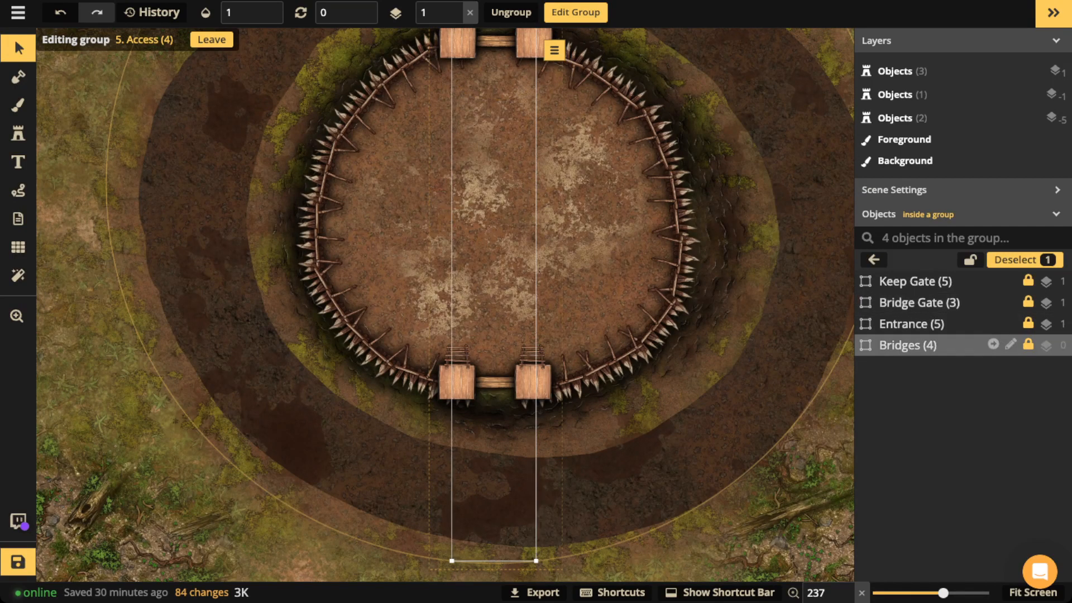
{"action": "left_click", "coordinate": [518, 134]}
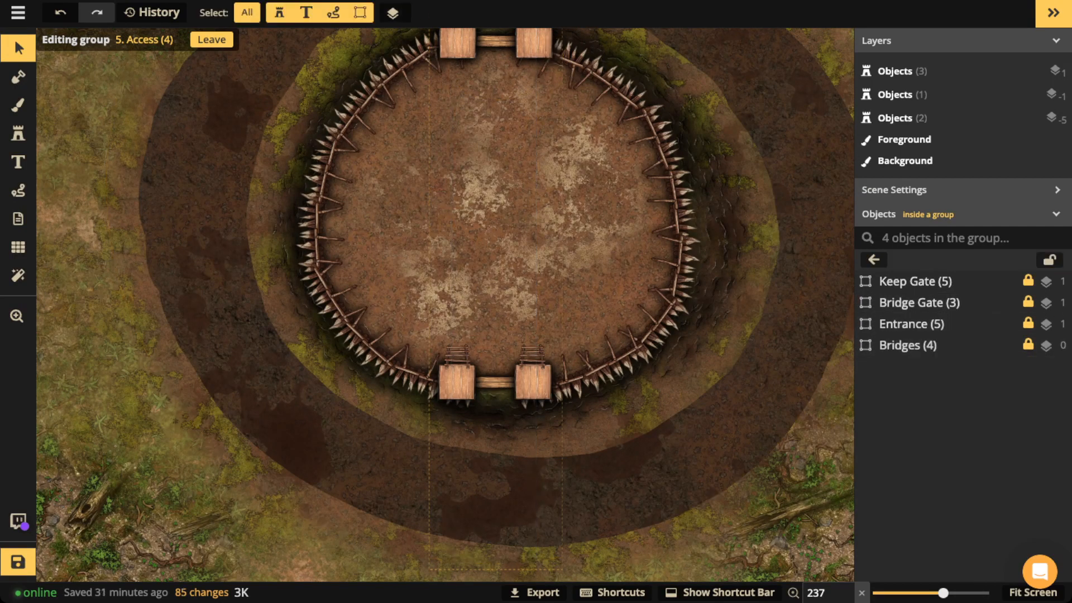
{"action": "scroll", "coordinate": [518, 134], "scroll_direction": "up", "scroll_amount": 2}
{"action": "key", "text": "space"}
{"action": "left_click_drag", "start_coordinate": [519, 134], "coordinate": [524, 357]}
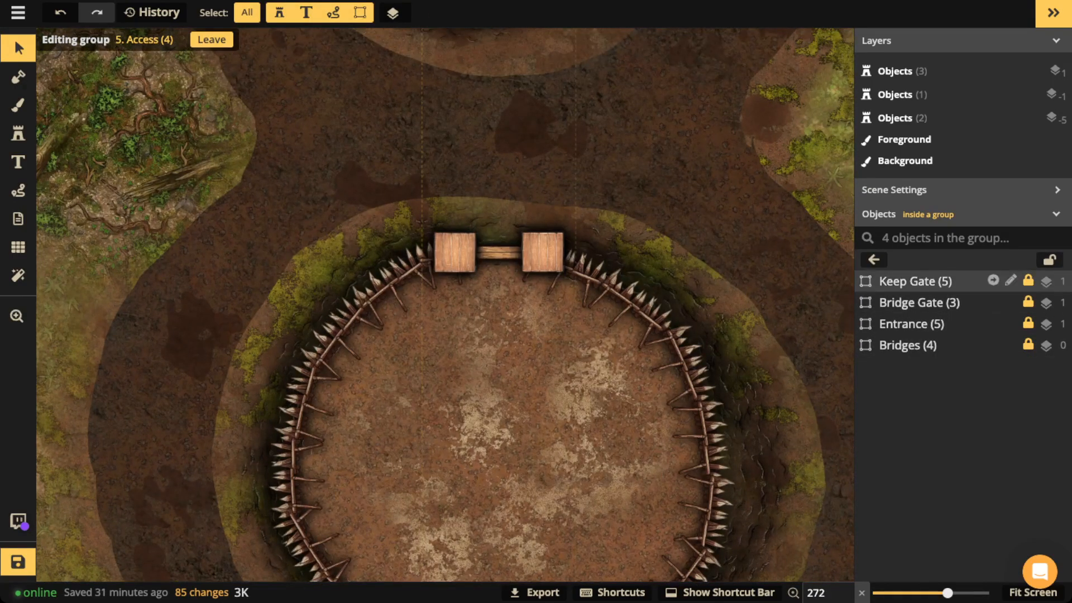
{"action": "left_click", "coordinate": [915, 281]}
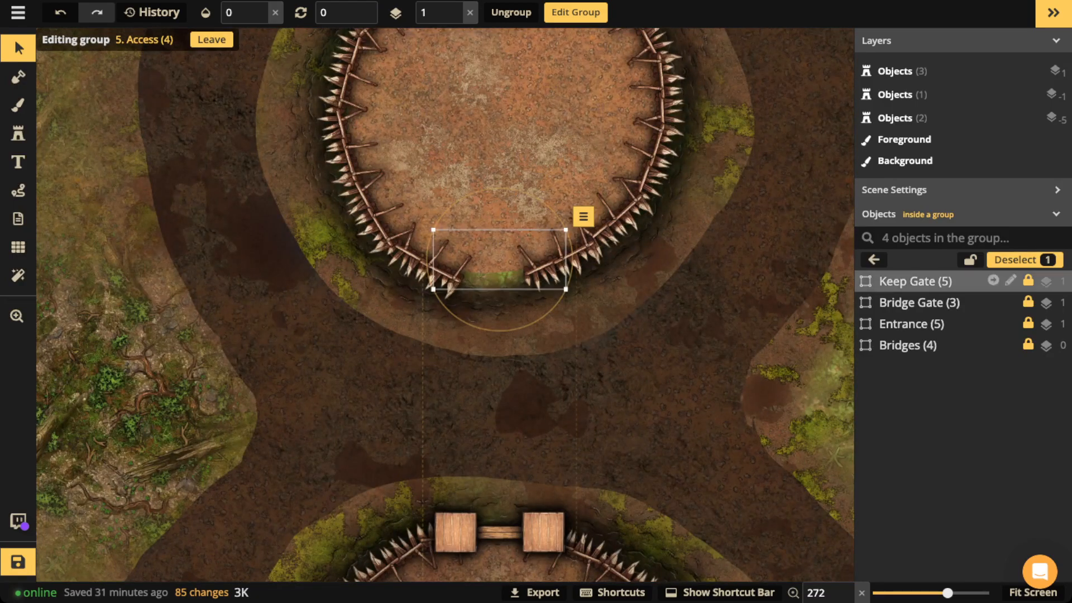
{"action": "left_click", "coordinate": [274, 12]}
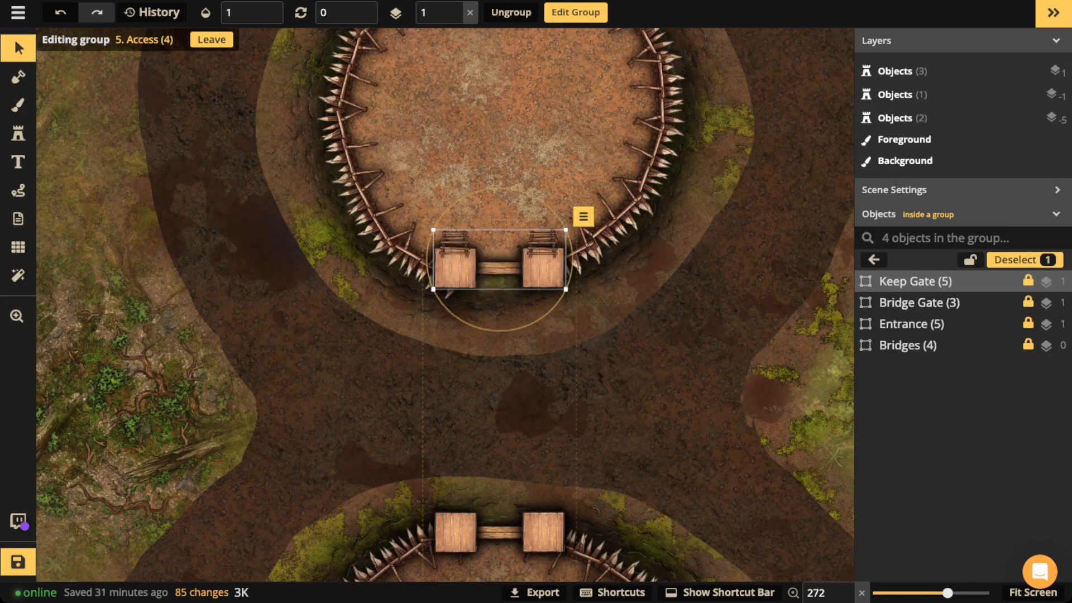
Step: Deselect and pan back to the lower keep's gate
{"action": "scroll", "coordinate": [460, 251], "scroll_direction": "up", "scroll_amount": 3}
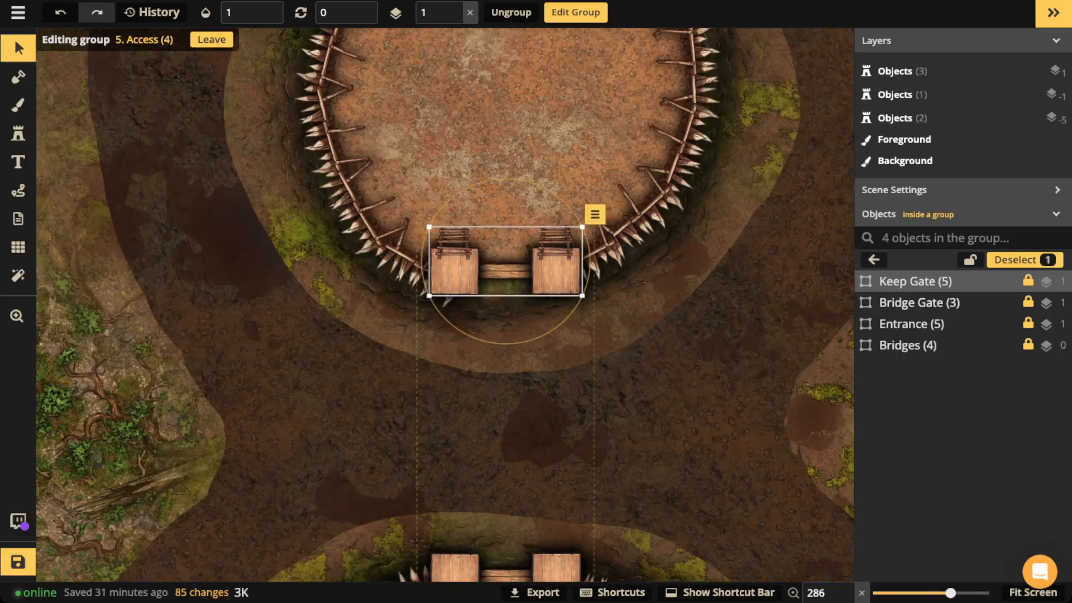
{"action": "key", "text": "Escape"}
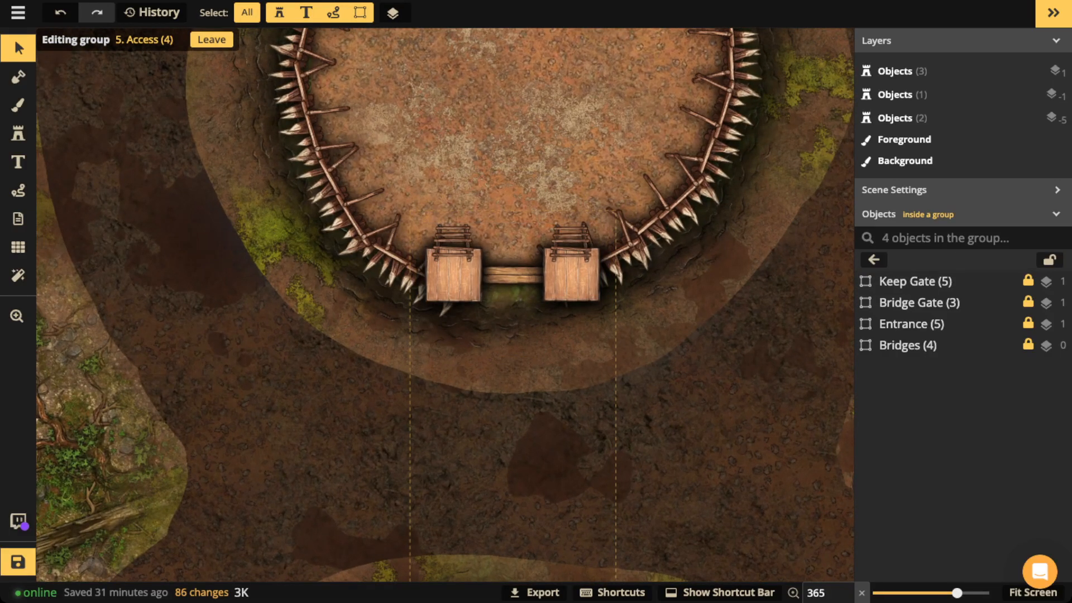
{"action": "scroll", "coordinate": [493, 313], "scroll_direction": "down", "scroll_amount": 3}
{"action": "left_click_drag", "start_coordinate": [493, 312], "coordinate": [496, 92]}
{"action": "left_click_drag", "start_coordinate": [497, 357], "coordinate": [498, 43]}
Step: Set the Bridges object to opacity 1 and inspect the walkway between both keeps
{"action": "left_click", "coordinate": [916, 345]}
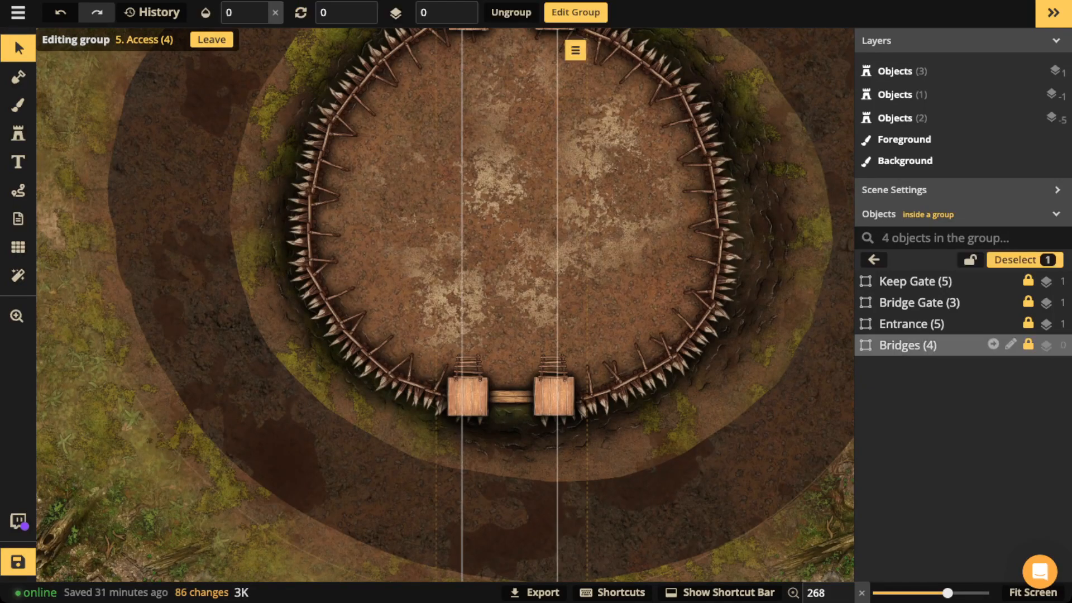
{"action": "left_click", "coordinate": [275, 13]}
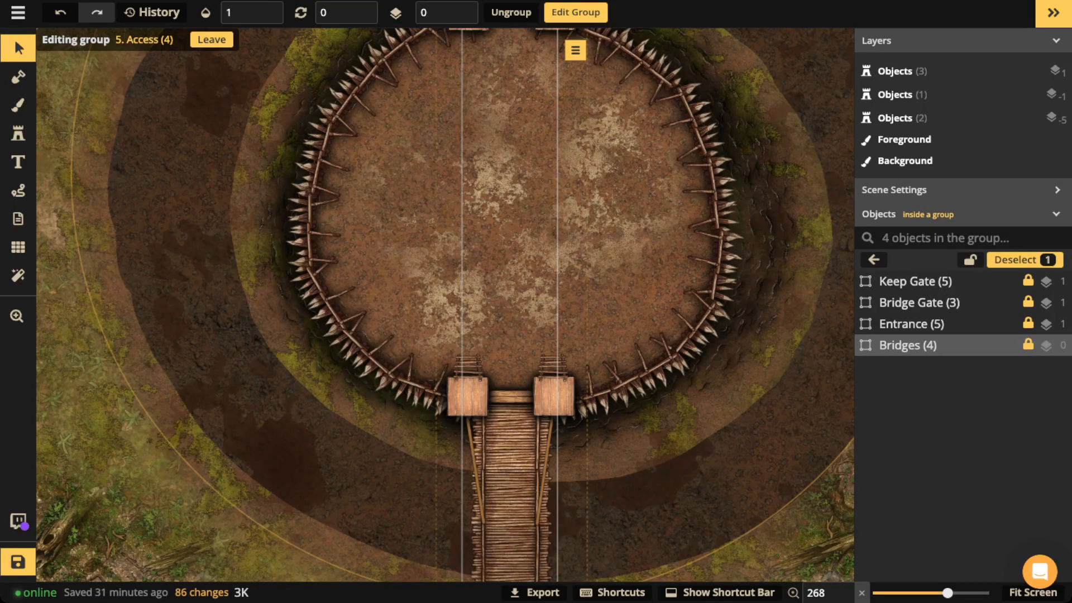
{"action": "scroll", "coordinate": [475, 533], "scroll_direction": "up", "scroll_amount": 8}
{"action": "left_click_drag", "start_coordinate": [475, 533], "coordinate": [432, 440]}
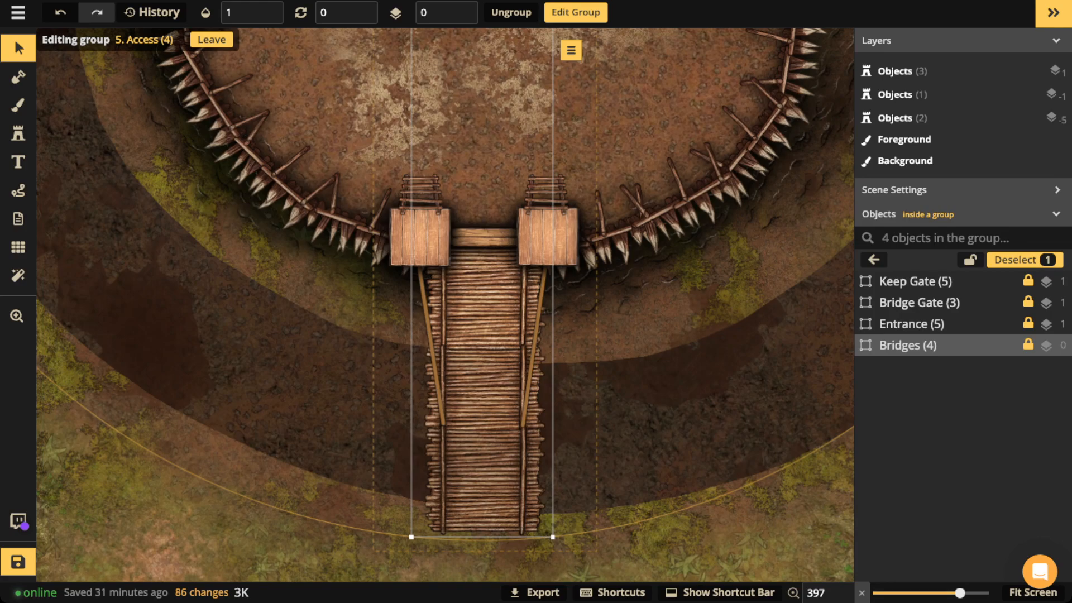
{"action": "scroll", "coordinate": [495, 291], "scroll_direction": "down", "scroll_amount": 3}
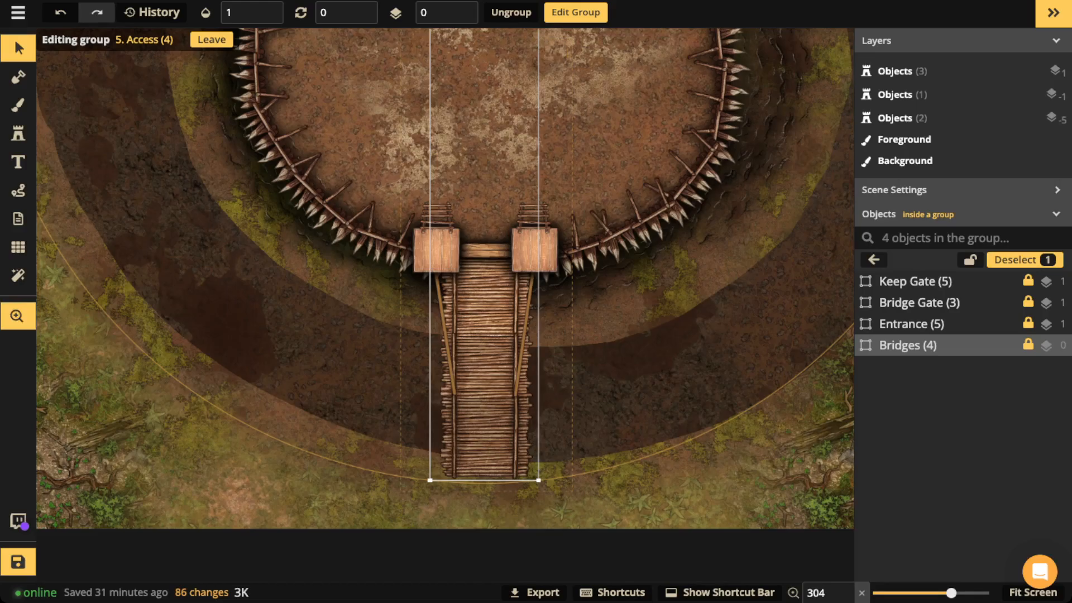
{"action": "left_click_drag", "start_coordinate": [495, 290], "coordinate": [499, 493]}
{"action": "scroll", "coordinate": [445, 305], "scroll_direction": "up", "scroll_amount": 3}
{"action": "scroll", "coordinate": [445, 305], "scroll_direction": "up", "scroll_amount": 4}
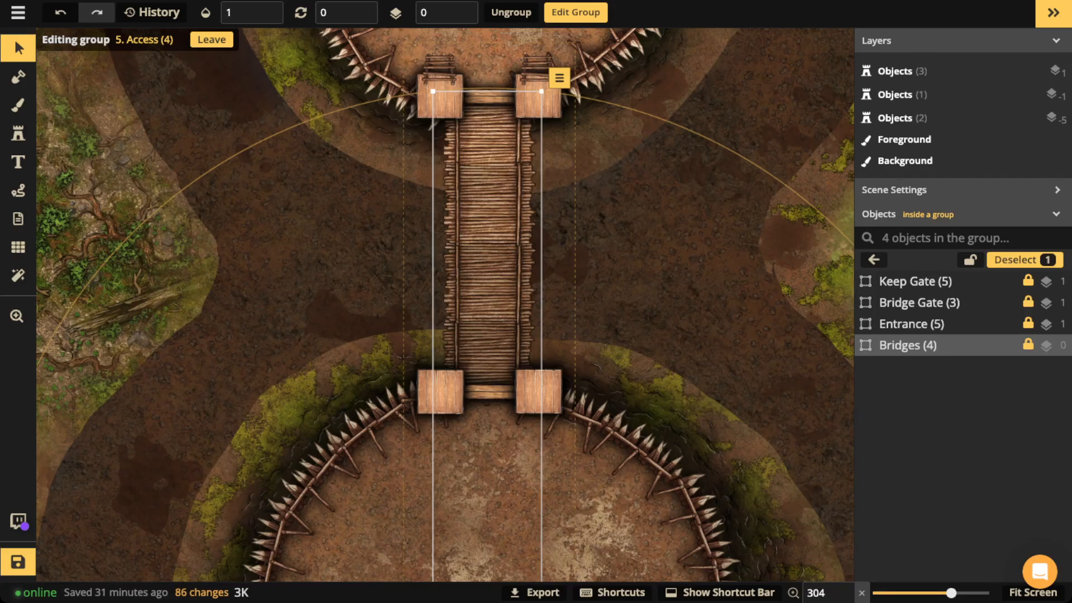
{"action": "left_click", "coordinate": [18, 190]}
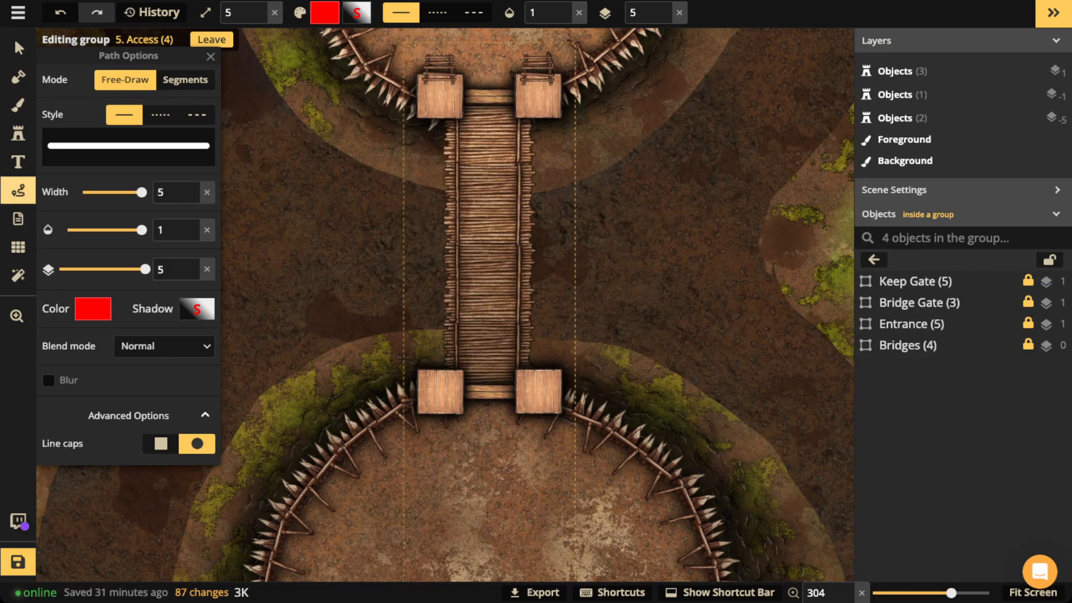
{"action": "left_click", "coordinate": [18, 190]}
{"action": "mouse_move", "coordinate": [620, 144]}
{"action": "left_mouse_down"}
{"action": "mouse_move", "coordinate": [812, 256]}
{"action": "mouse_move", "coordinate": [618, 254]}
{"action": "left_mouse_up"}
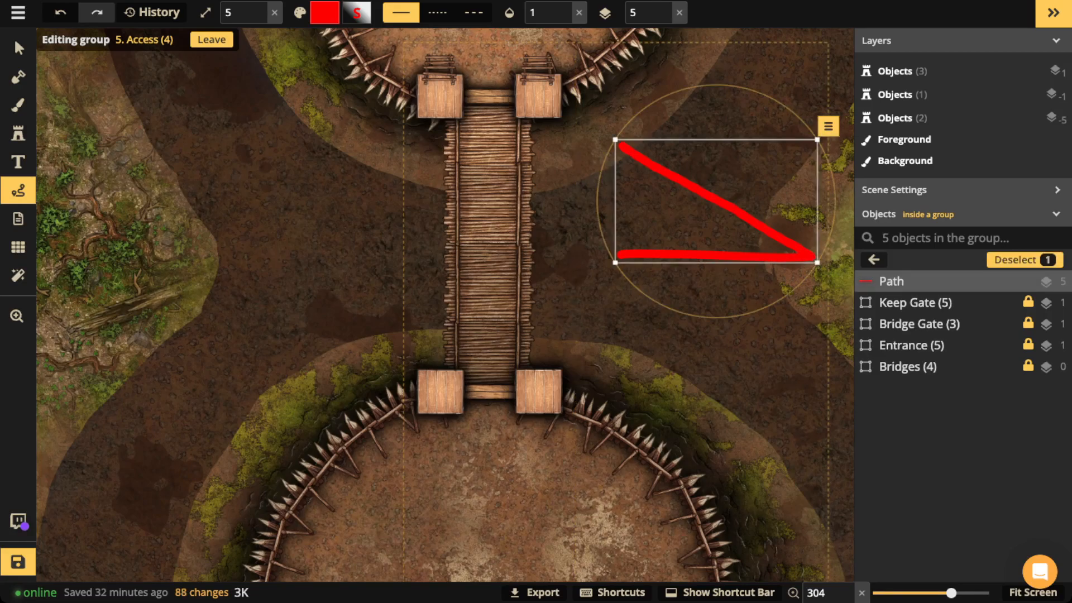
{"action": "key", "text": "Escape"}
{"action": "mouse_move", "coordinate": [496, 108]}
{"action": "left_mouse_down"}
{"action": "mouse_move", "coordinate": [472, 112]}
{"action": "mouse_move", "coordinate": [456, 173]}
{"action": "left_mouse_up"}
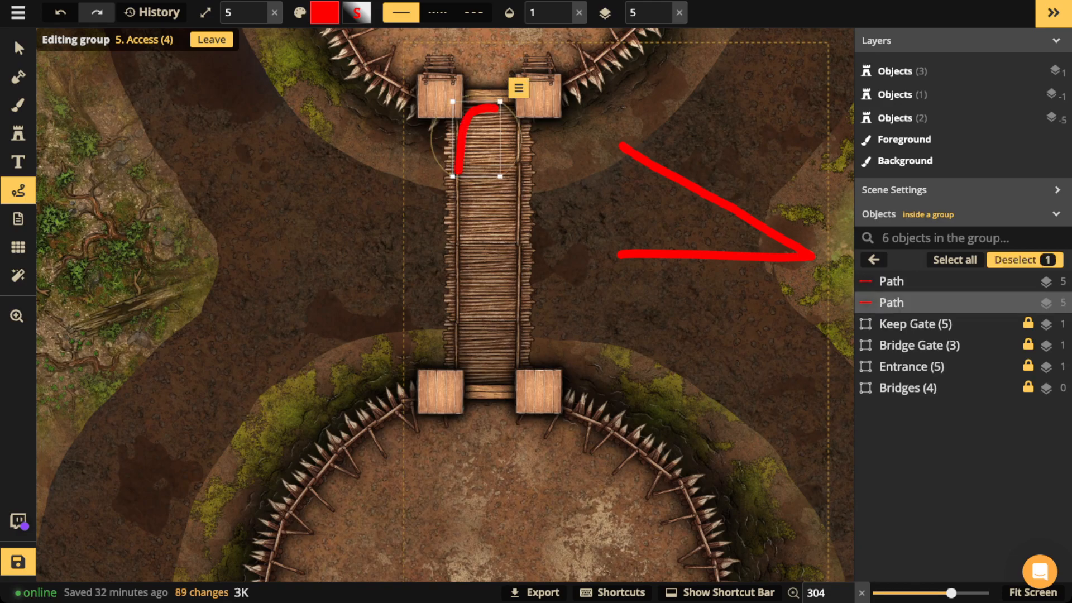
{"action": "key", "text": "Delete"}
{"action": "mouse_move", "coordinate": [516, 112]}
{"action": "left_mouse_down"}
{"action": "mouse_move", "coordinate": [464, 112]}
{"action": "mouse_move", "coordinate": [462, 165]}
{"action": "mouse_move", "coordinate": [519, 166]}
{"action": "mouse_move", "coordinate": [520, 115]}
{"action": "left_mouse_up"}
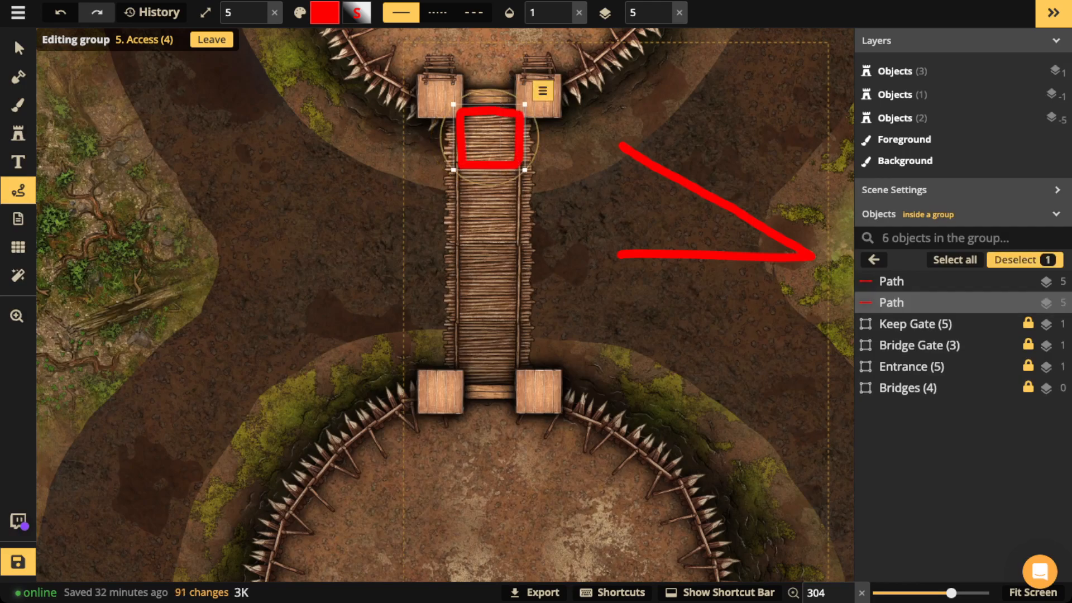
{"action": "key", "text": "Delete"}
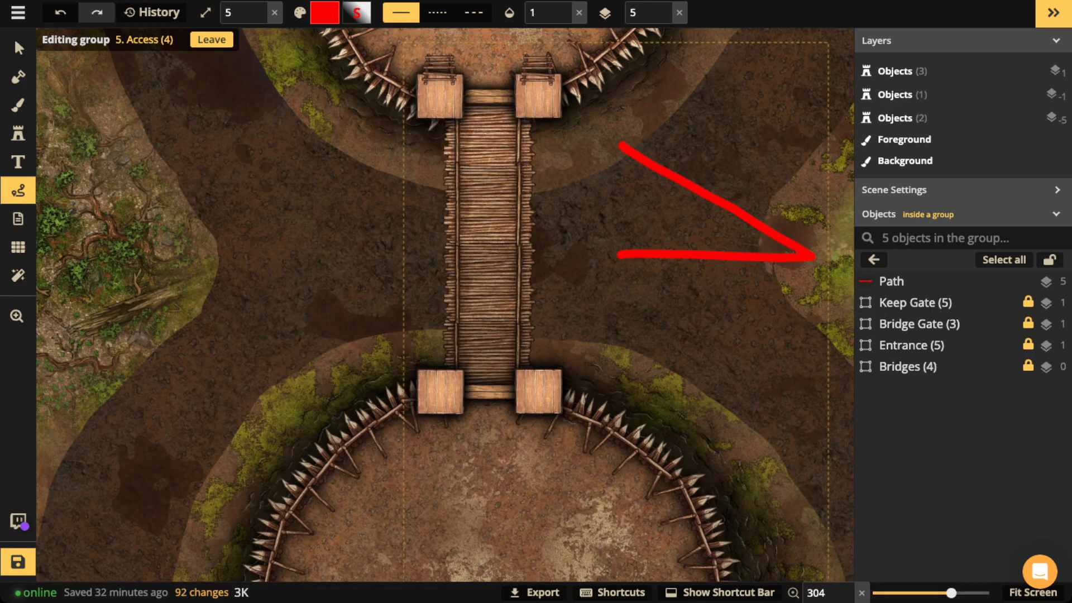
{"action": "left_click_drag", "start_coordinate": [472, 187], "coordinate": [498, 216]}
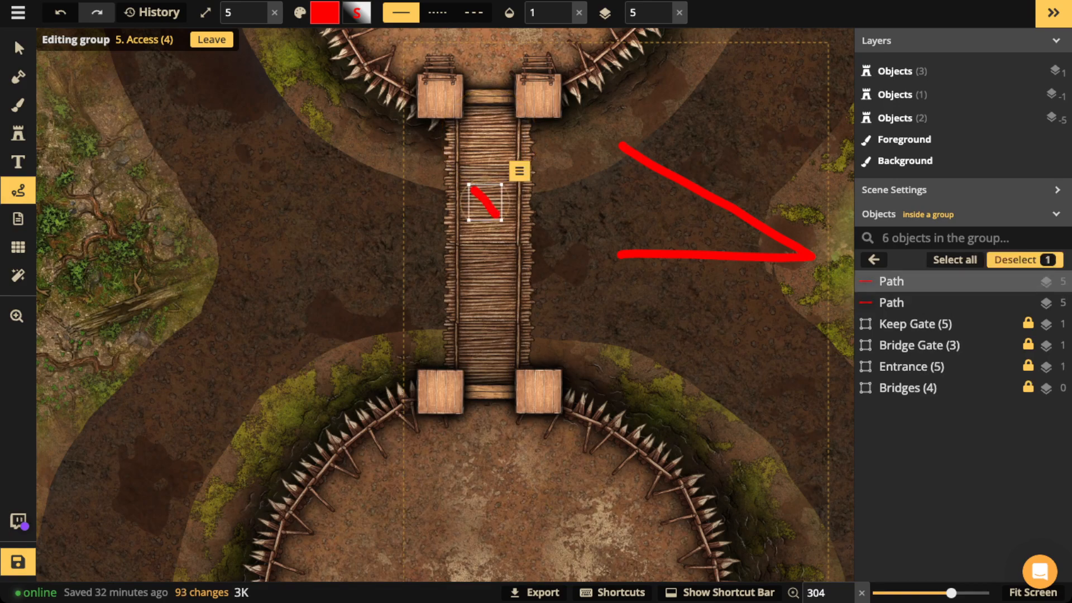
{"action": "key", "text": "Delete"}
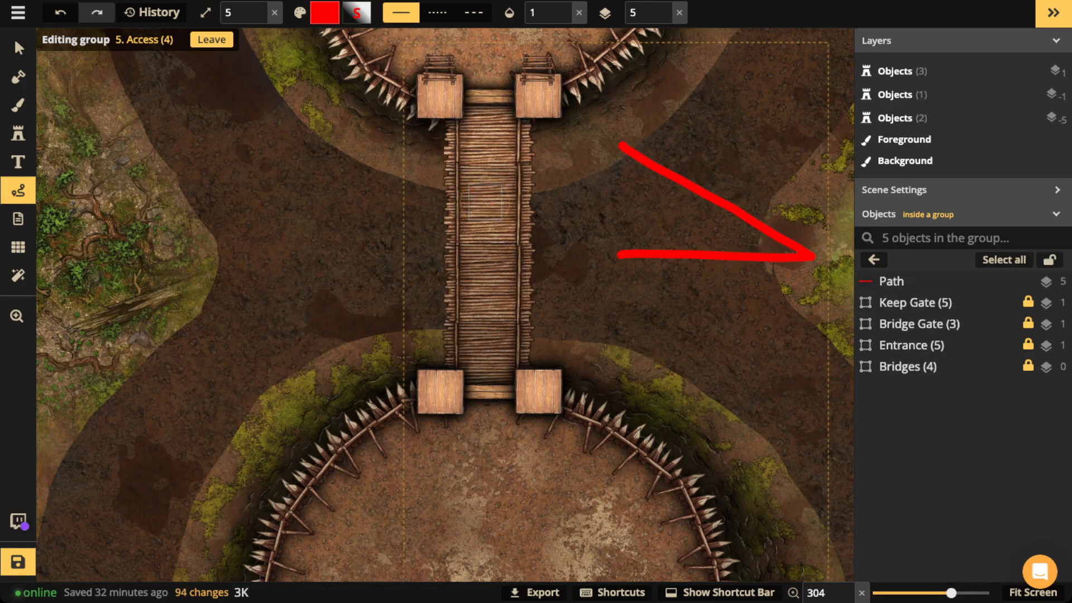
{"action": "key", "text": "ctrl+z"}
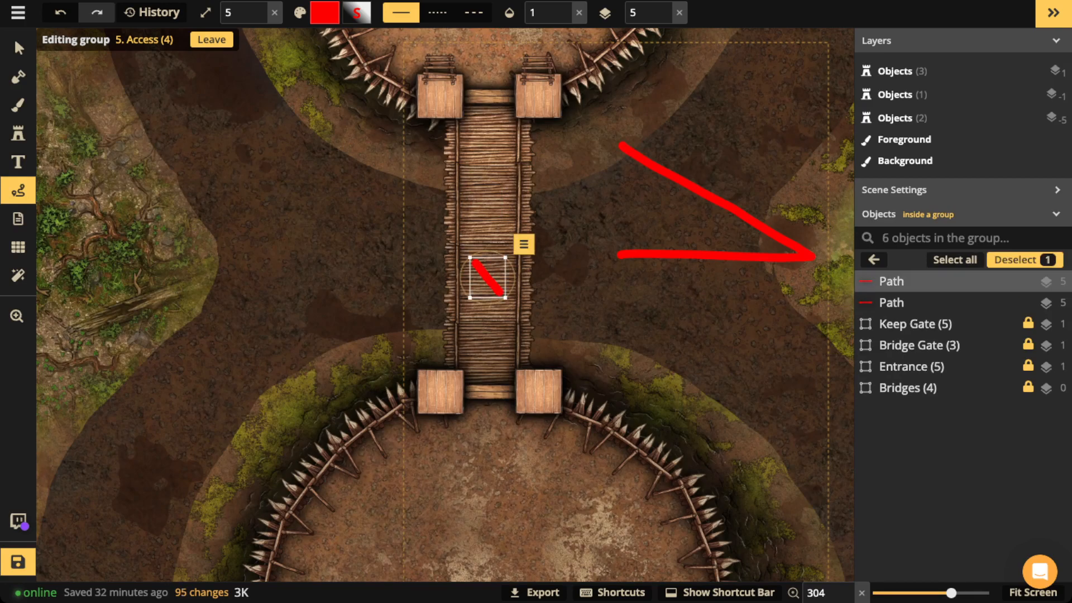
{"action": "key", "text": "Delete"}
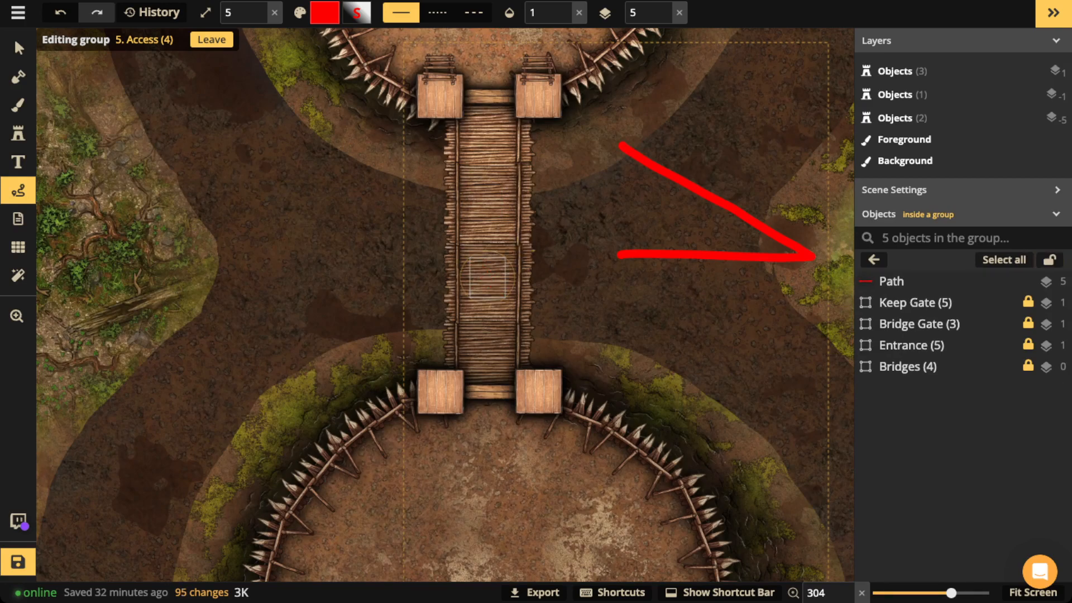
{"action": "key", "text": "ctrl+z"}
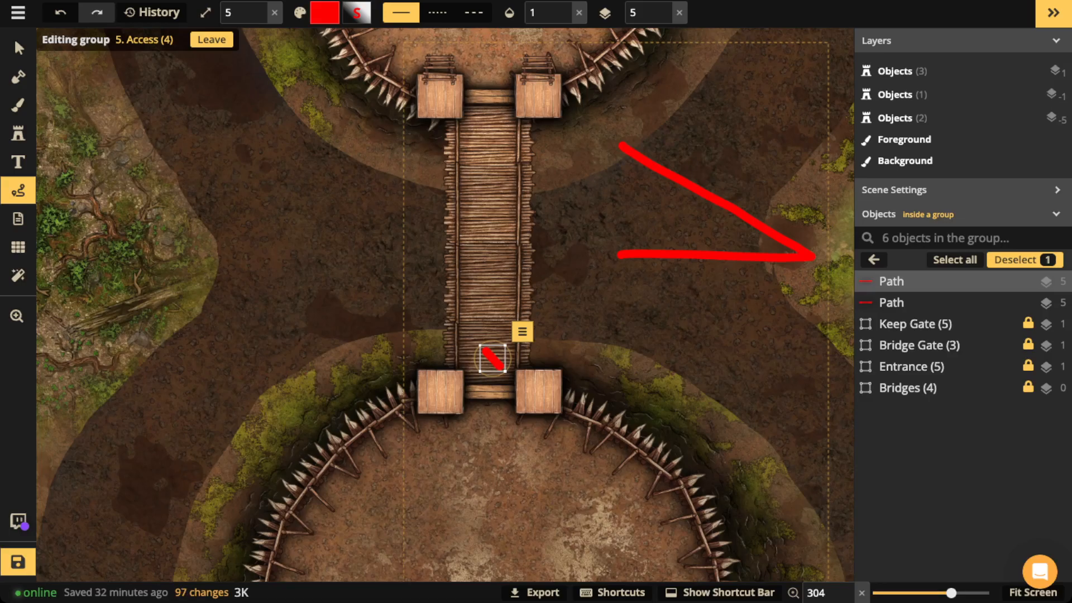
{"action": "key", "text": "Delete"}
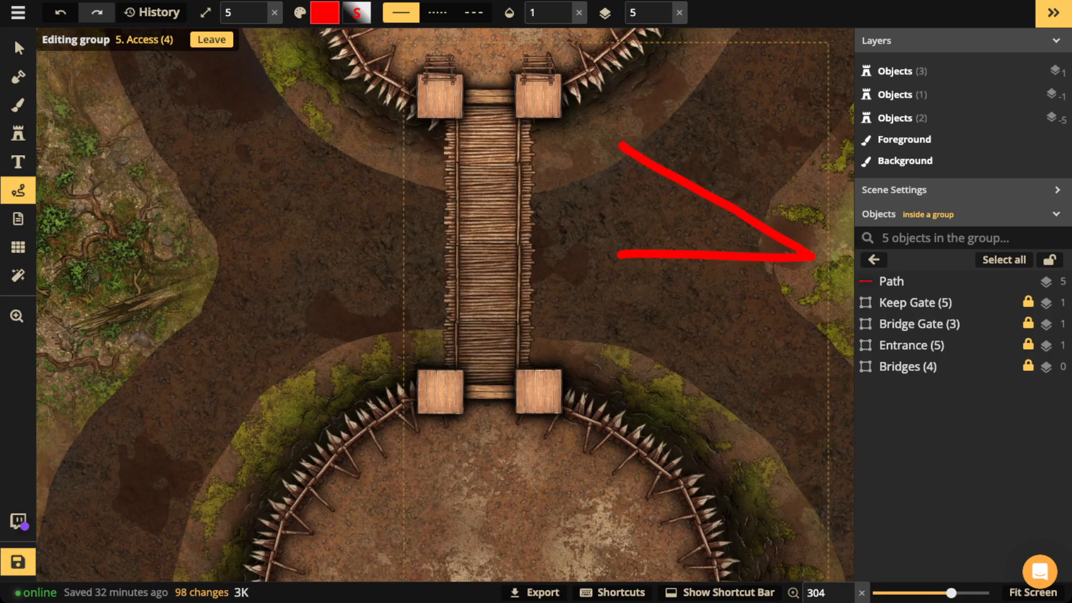
{"action": "mouse_move", "coordinate": [489, 141]}
{"action": "left_mouse_down"}
{"action": "mouse_move", "coordinate": [482, 337]}
{"action": "mouse_move", "coordinate": [496, 323]}
{"action": "left_mouse_up"}
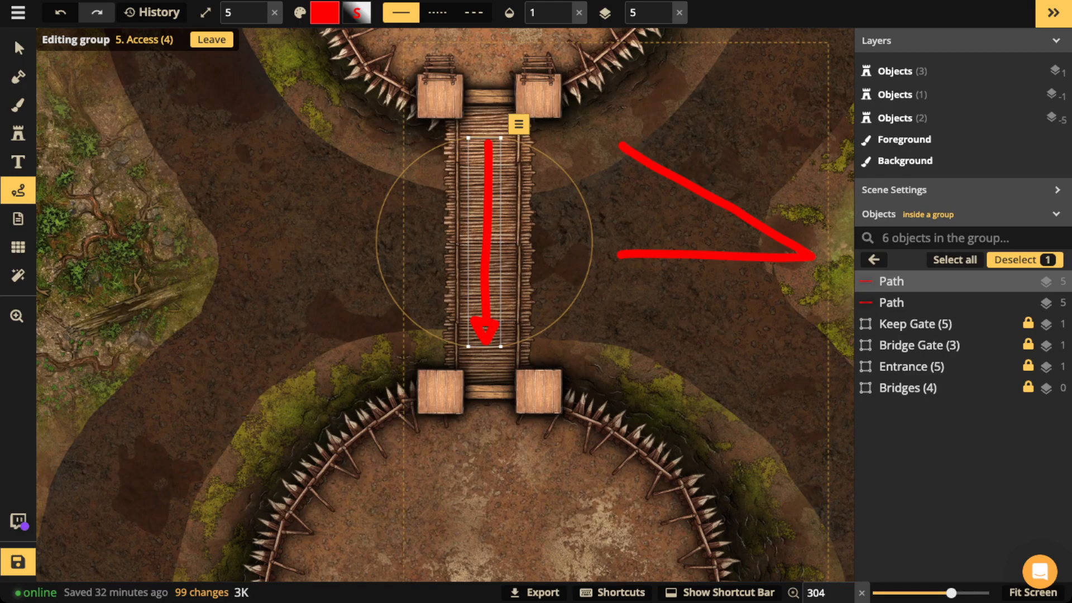
{"action": "key", "text": "Delete"}
{"action": "key", "text": "v"}
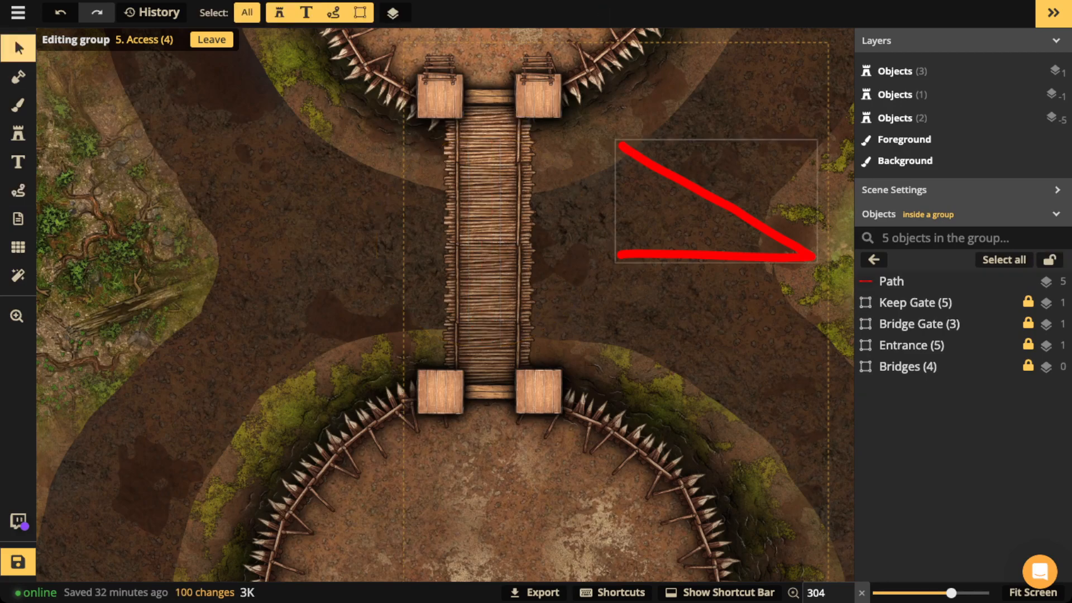
{"action": "left_click", "coordinate": [716, 199]}
Step: Delete the leftover red arrow, exit the Access group and zoom out to the whole castle
{"action": "key", "text": "Delete"}
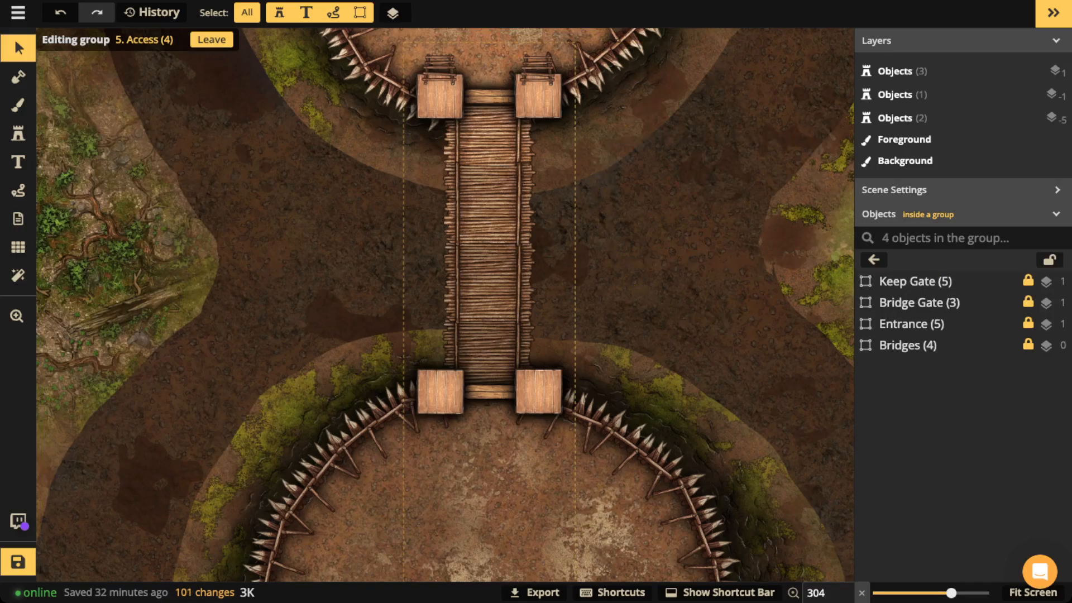
{"action": "scroll", "coordinate": [428, 186], "scroll_direction": "down", "scroll_amount": 5}
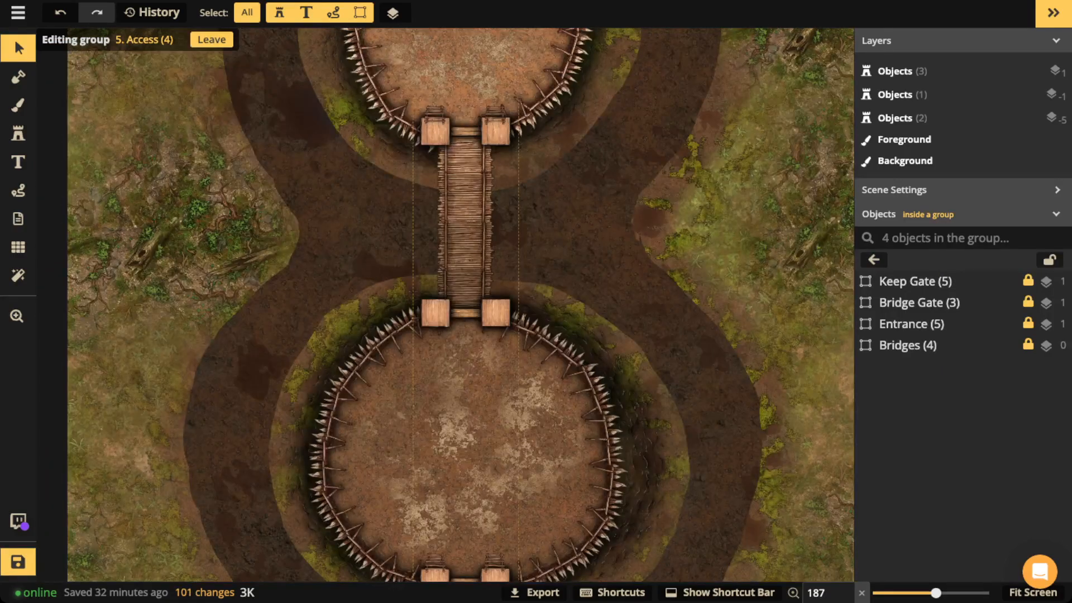
{"action": "left_click_drag", "start_coordinate": [428, 185], "coordinate": [425, 221]}
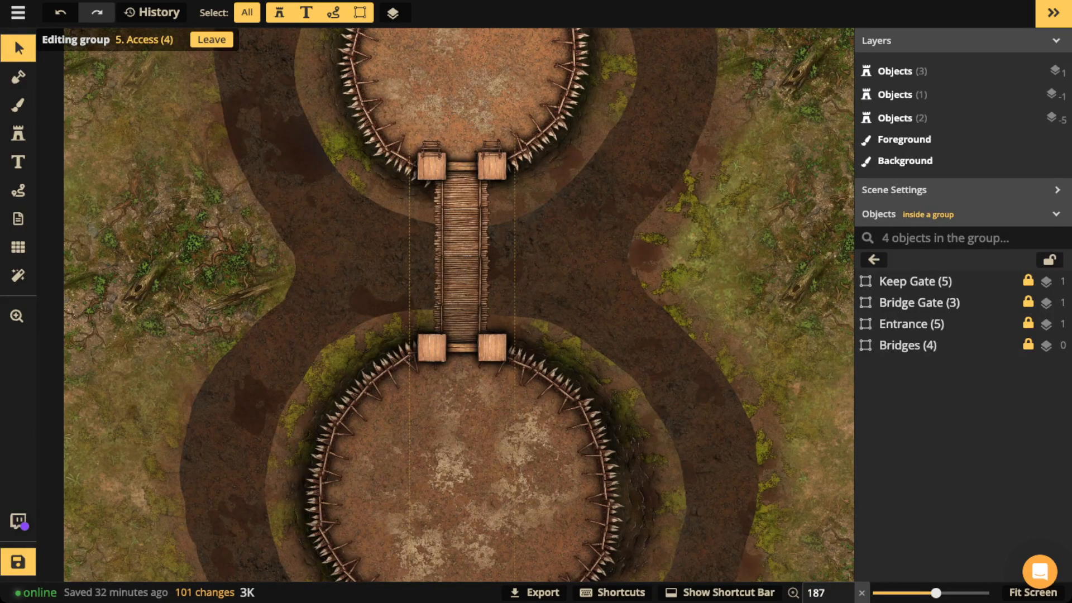
{"action": "key", "text": "Escape"}
{"action": "scroll", "coordinate": [473, 353], "scroll_direction": "down", "scroll_amount": 5}
{"action": "left_click_drag", "start_coordinate": [473, 353], "coordinate": [469, 279]}
{"action": "scroll", "coordinate": [475, 262], "scroll_direction": "down", "scroll_amount": 1}
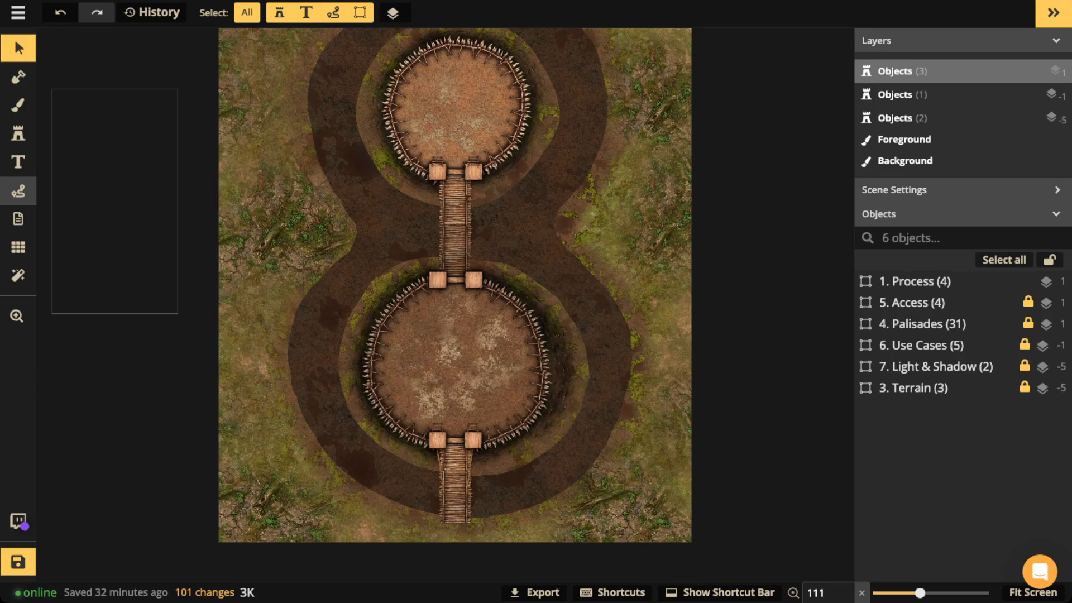
Step: Sketch a test red freehand route up from the lower bridge, then delete it
{"action": "left_click", "coordinate": [18, 191]}
{"action": "mouse_move", "coordinate": [453, 534]}
{"action": "left_mouse_down"}
{"action": "mouse_move", "coordinate": [456, 417]}
{"action": "mouse_move", "coordinate": [397, 351]}
{"action": "mouse_move", "coordinate": [485, 301]}
{"action": "mouse_move", "coordinate": [516, 349]}
{"action": "mouse_move", "coordinate": [480, 415]}
{"action": "mouse_move", "coordinate": [428, 403]}
{"action": "mouse_move", "coordinate": [465, 323]}
{"action": "mouse_move", "coordinate": [460, 135]}
{"action": "mouse_move", "coordinate": [441, 135]}
{"action": "mouse_move", "coordinate": [422, 110]}
{"action": "mouse_move", "coordinate": [474, 84]}
{"action": "mouse_move", "coordinate": [483, 122]}
{"action": "mouse_move", "coordinate": [461, 136]}
{"action": "left_mouse_up"}
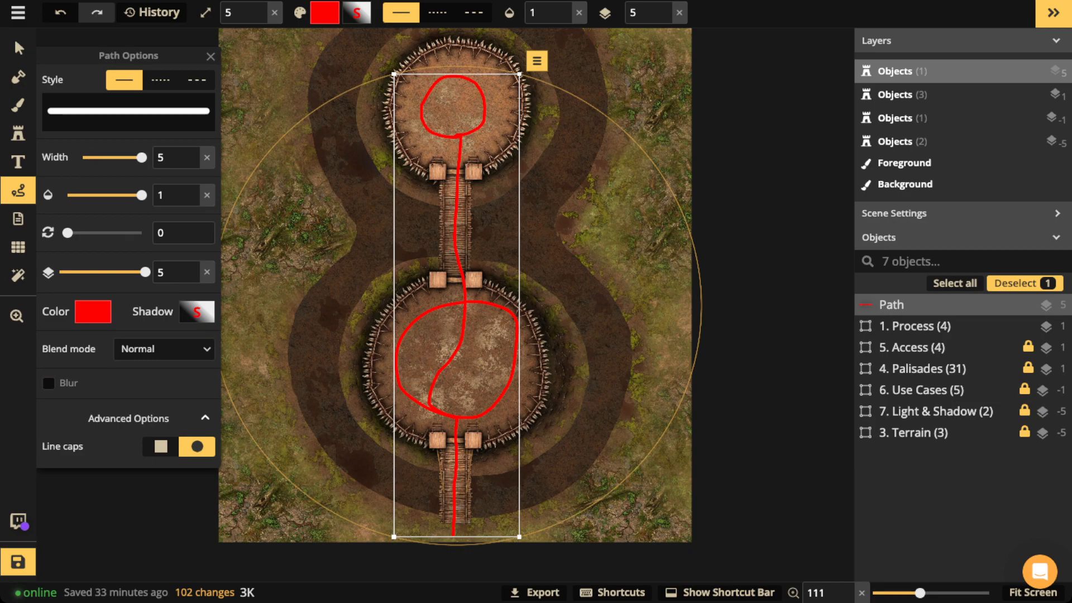
{"action": "key", "text": "Delete"}
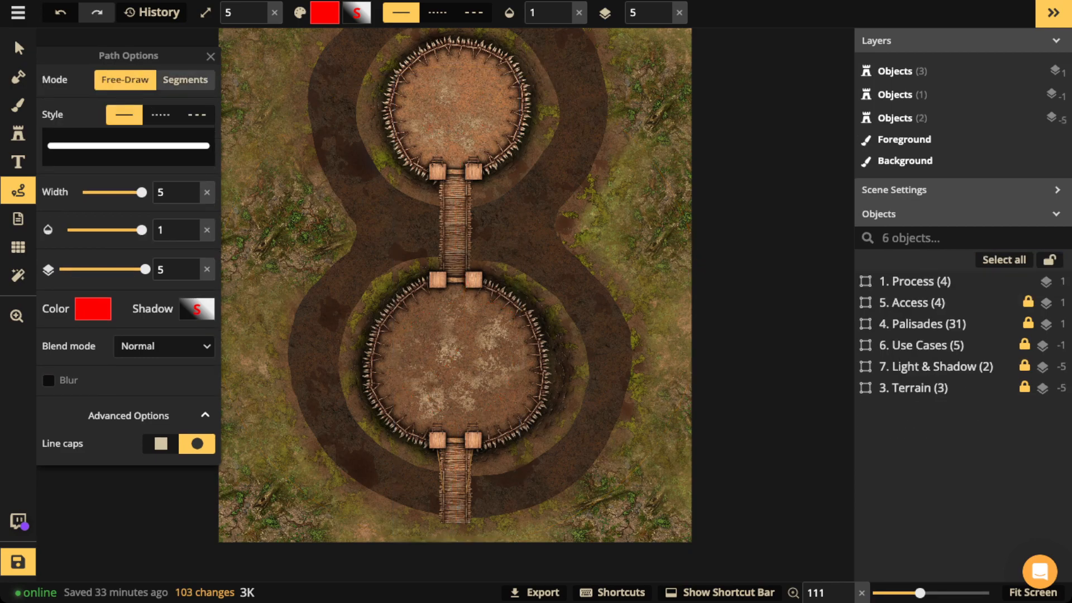
{"action": "left_click", "coordinate": [18, 48]}
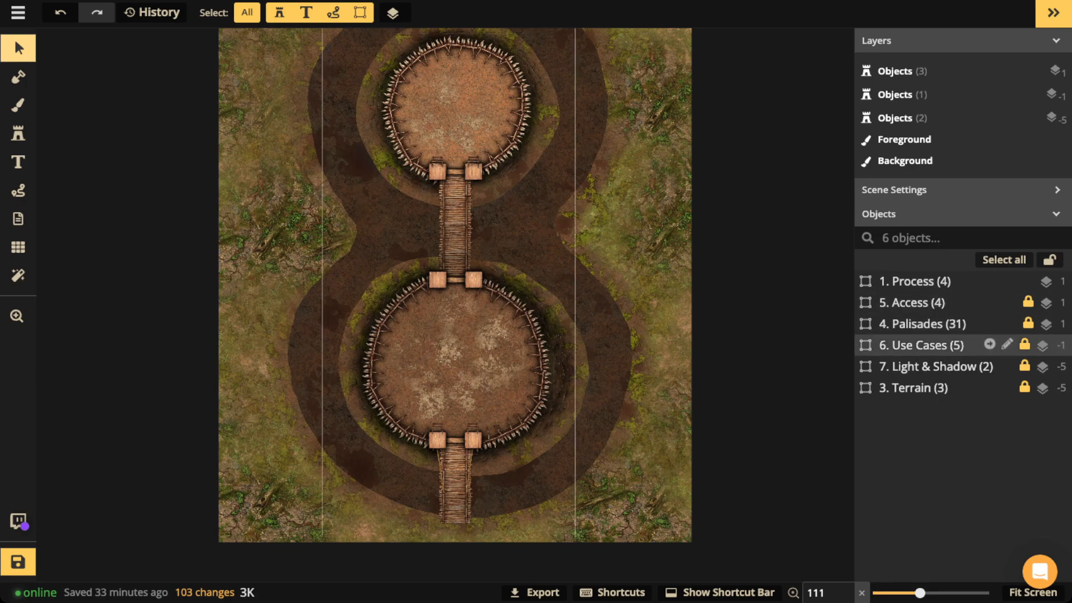
Step: Open the Use Cases group and set the Historical group's opacity to 1
{"action": "scroll", "coordinate": [480, 321], "scroll_direction": "down", "scroll_amount": 2}
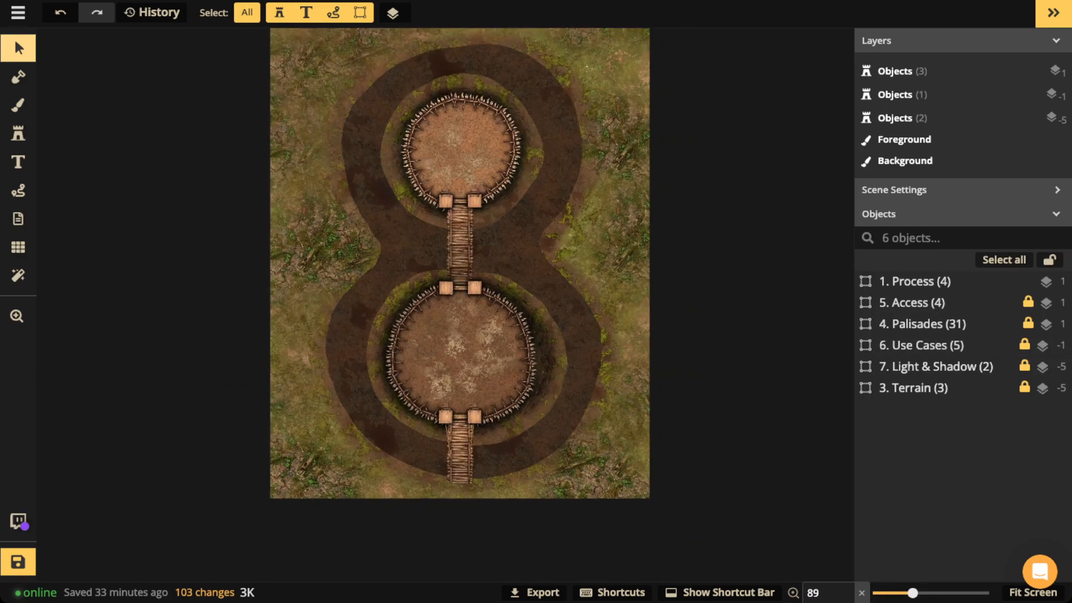
{"action": "key", "text": "space"}
{"action": "left_click_drag", "start_coordinate": [480, 321], "coordinate": [479, 350]}
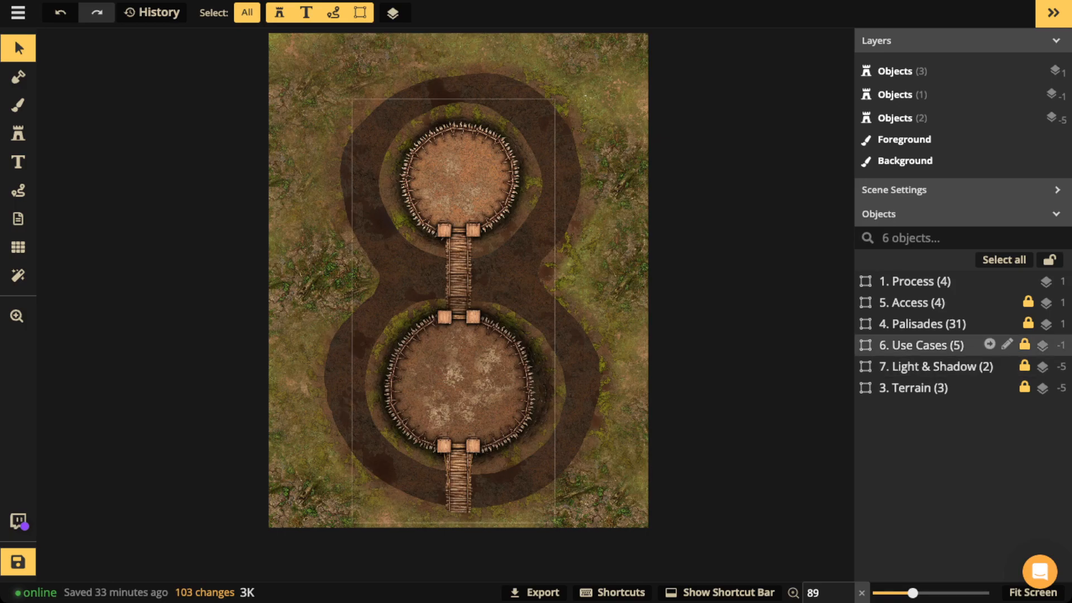
{"action": "double_click", "coordinate": [927, 345]}
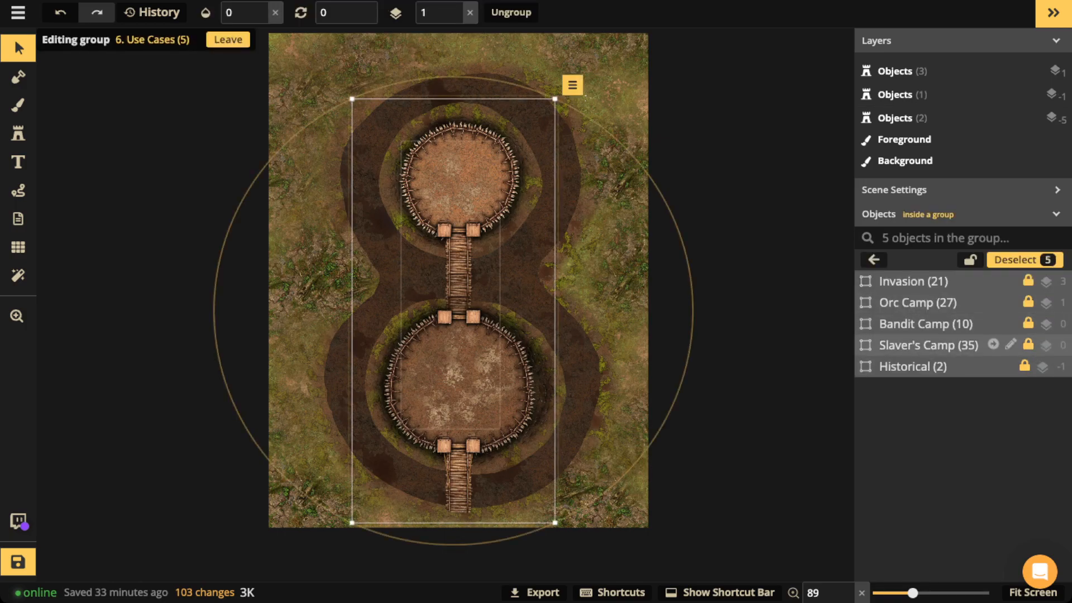
{"action": "left_click", "coordinate": [927, 367]}
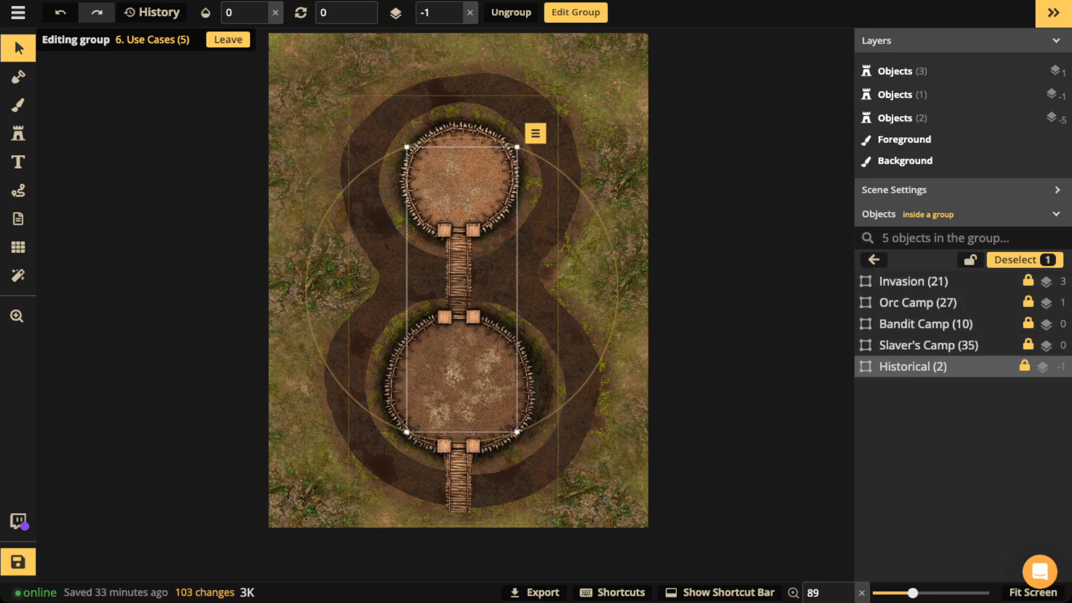
{"action": "left_click", "coordinate": [261, 8]}
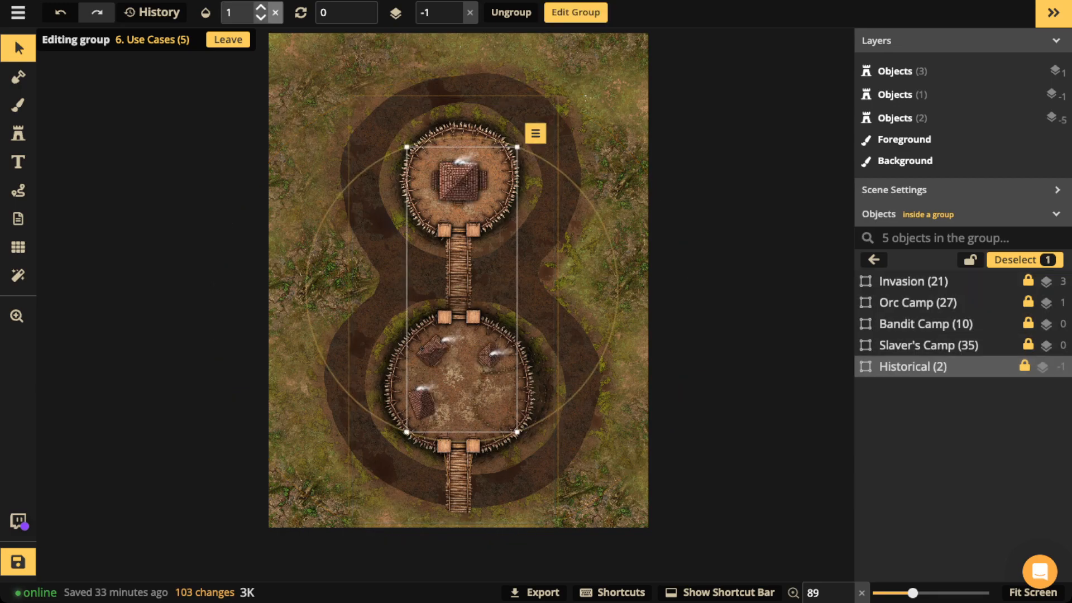
{"action": "scroll", "coordinate": [470, 193], "scroll_direction": "up", "scroll_amount": 5}
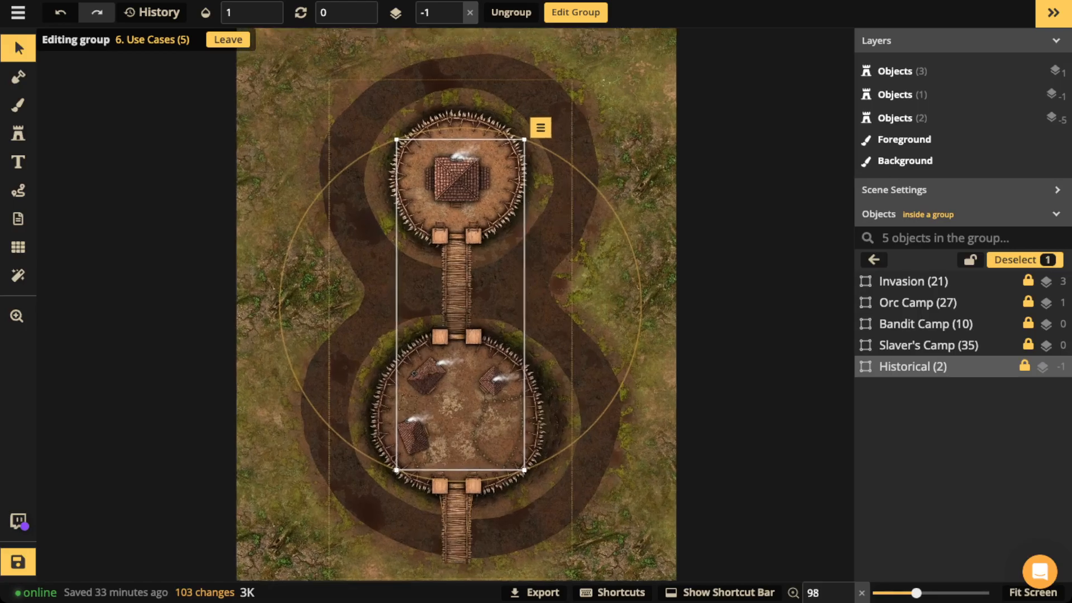
{"action": "scroll", "coordinate": [472, 190], "scroll_direction": "up", "scroll_amount": 2}
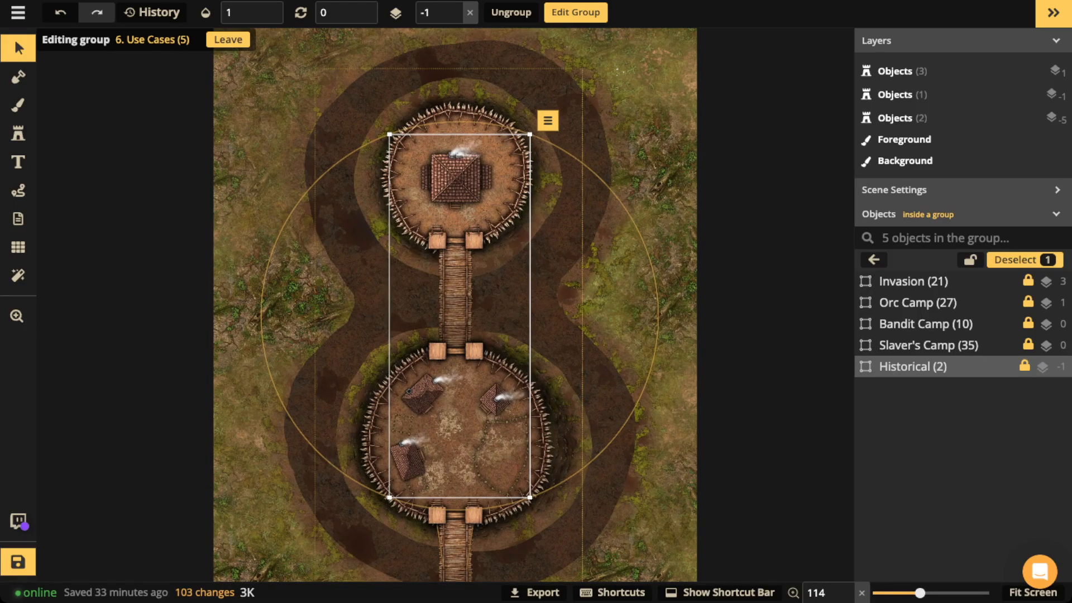
{"action": "key", "text": "Escape"}
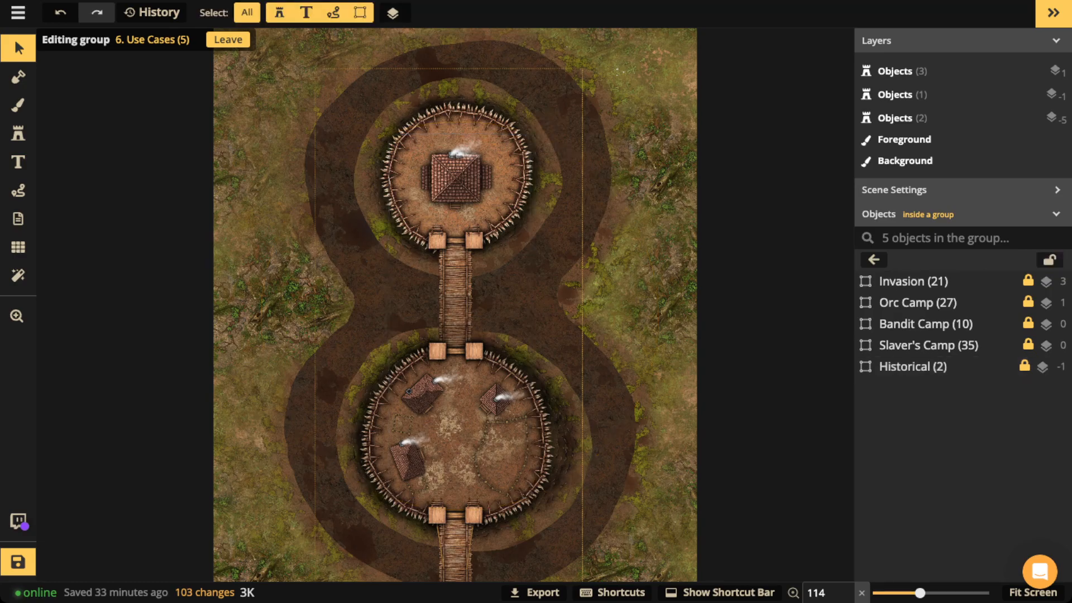
Step: Sketch and delete a test red route in the lower bailey, then frame both baileys
{"action": "scroll", "coordinate": [509, 459], "scroll_direction": "up", "scroll_amount": 15}
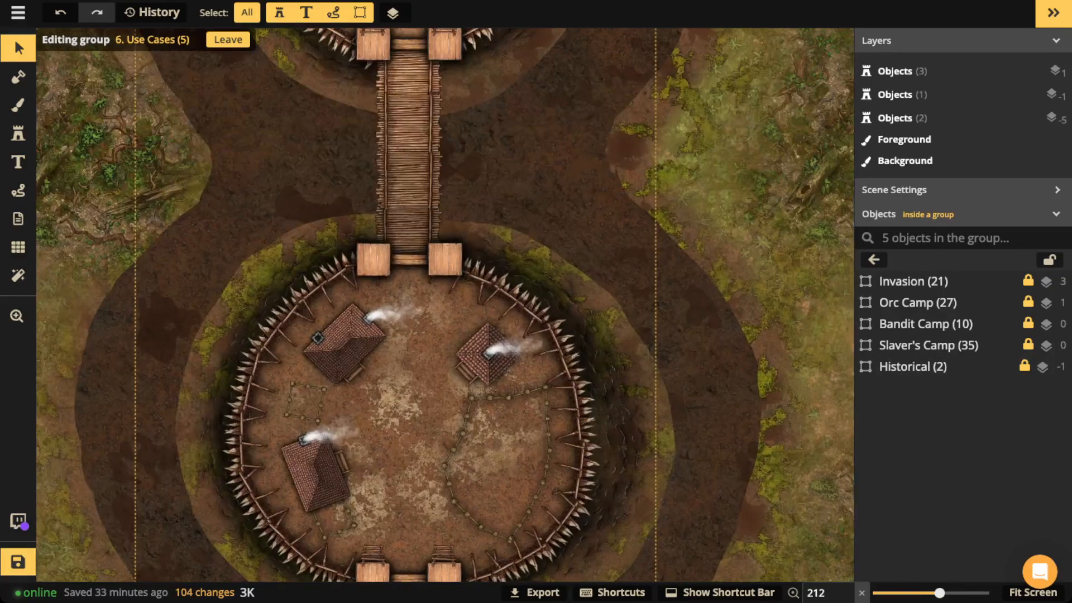
{"action": "scroll", "coordinate": [511, 491], "scroll_direction": "up", "scroll_amount": 12}
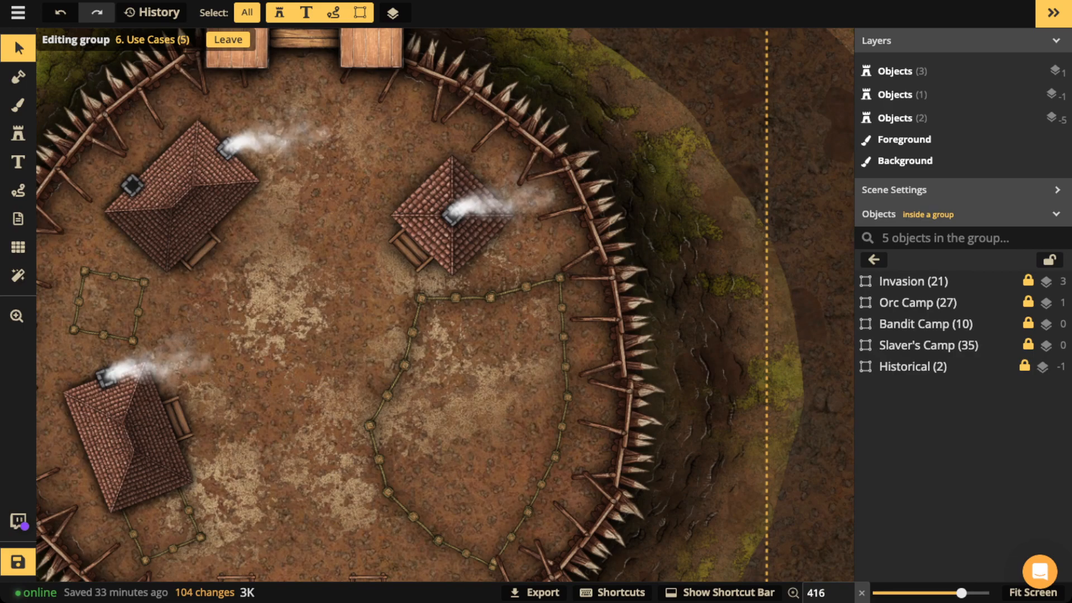
{"action": "scroll", "coordinate": [380, 357], "scroll_direction": "down", "scroll_amount": 5}
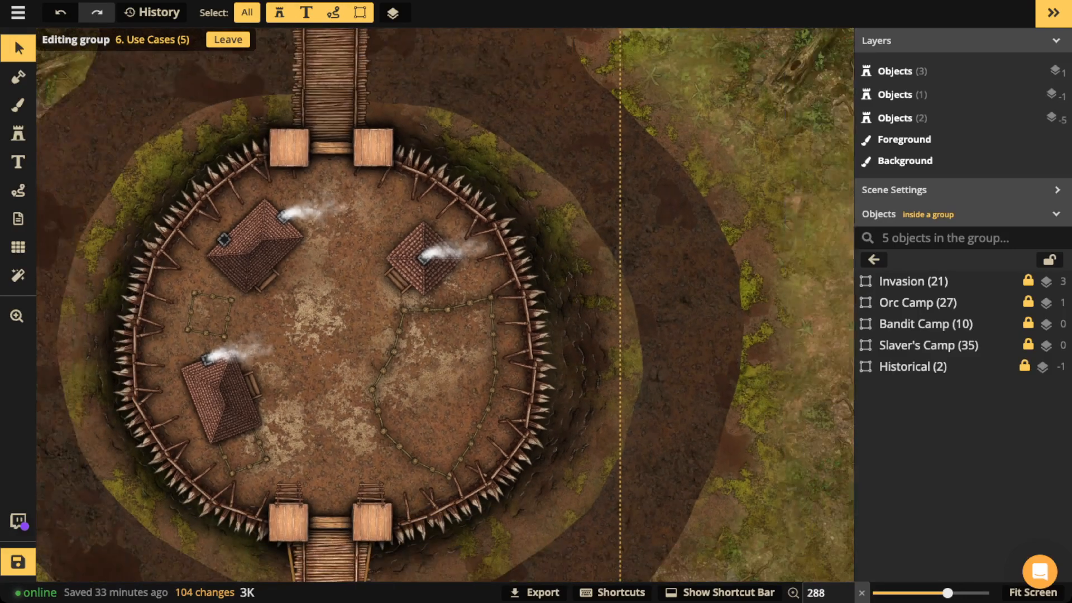
{"action": "scroll", "coordinate": [340, 322], "scroll_direction": "down", "scroll_amount": 1}
{"action": "left_click_drag", "start_coordinate": [341, 322], "coordinate": [421, 306]}
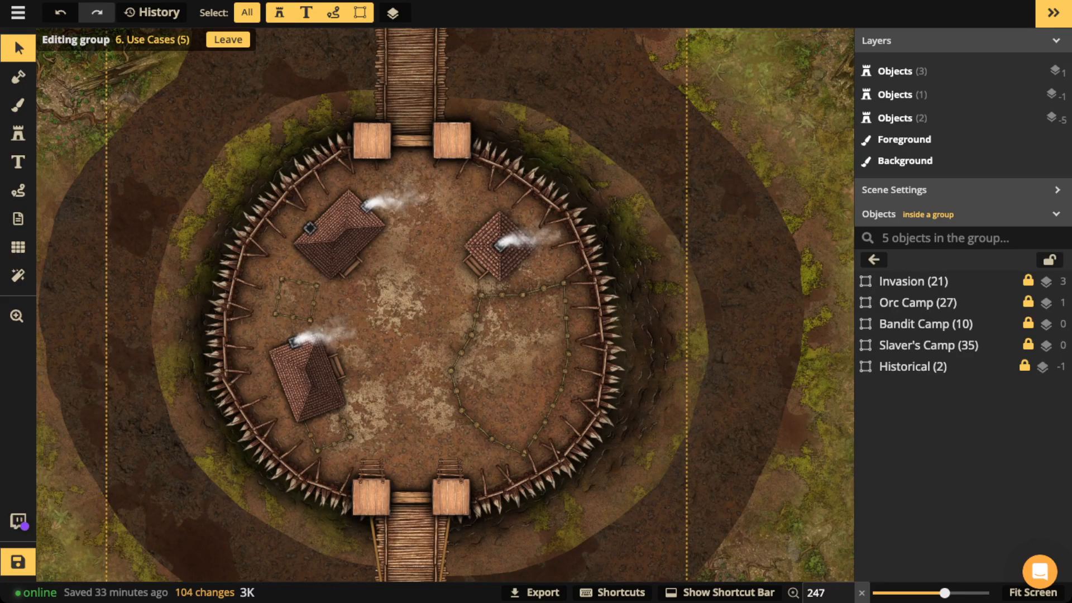
{"action": "left_click", "coordinate": [18, 190]}
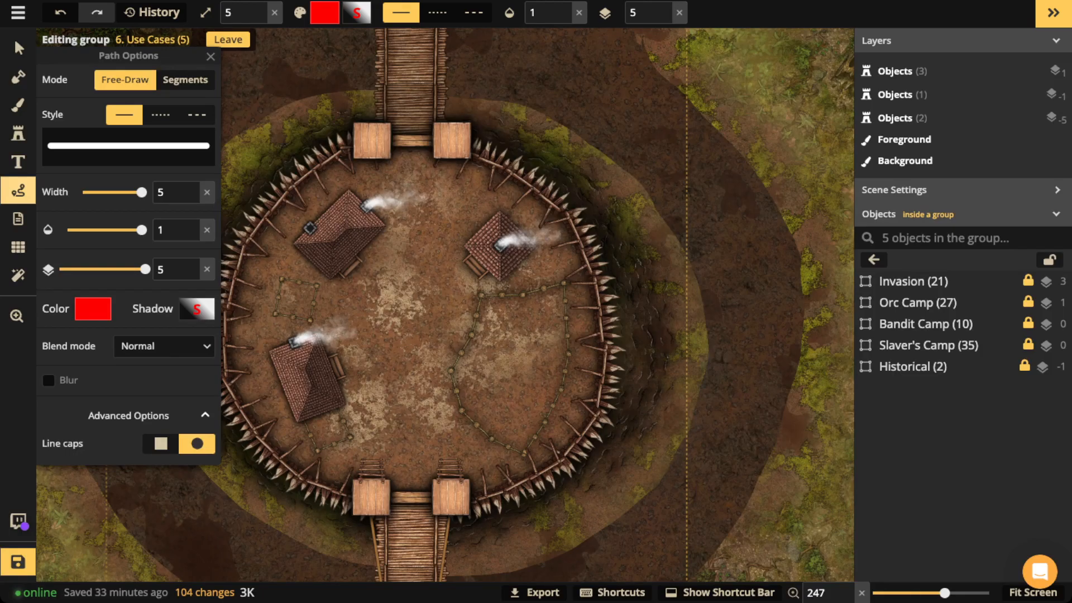
{"action": "mouse_move", "coordinate": [337, 366]}
{"action": "left_mouse_down"}
{"action": "mouse_move", "coordinate": [376, 359]}
{"action": "mouse_move", "coordinate": [380, 369]}
{"action": "mouse_move", "coordinate": [365, 435]}
{"action": "mouse_move", "coordinate": [371, 489]}
{"action": "left_mouse_up"}
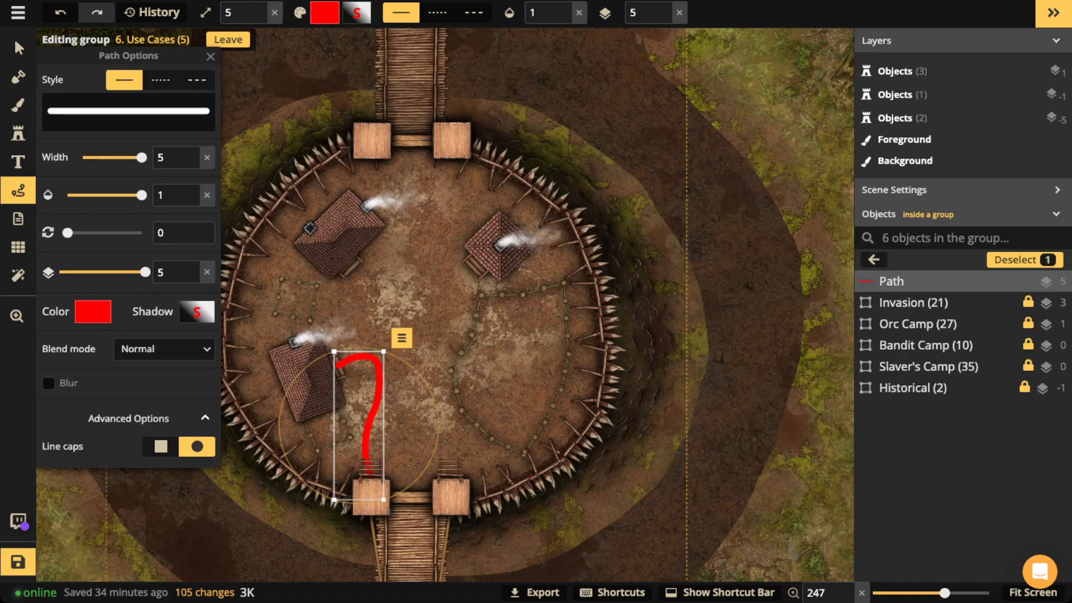
{"action": "key", "text": "Delete"}
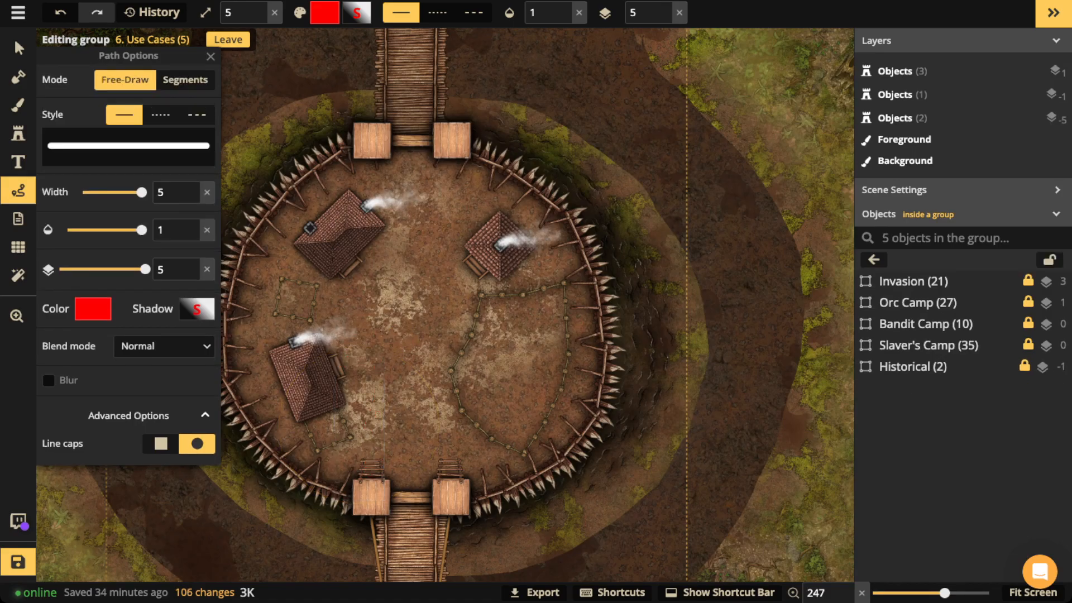
{"action": "left_click", "coordinate": [19, 48]}
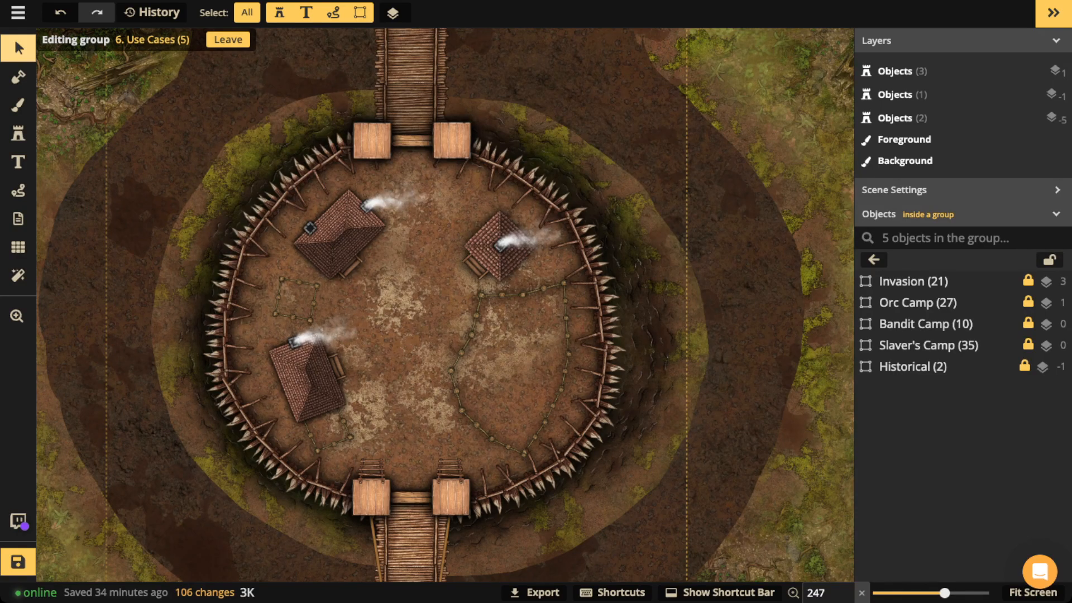
{"action": "scroll", "coordinate": [364, 191], "scroll_direction": "down", "scroll_amount": 4}
{"action": "scroll", "coordinate": [362, 206], "scroll_direction": "down", "scroll_amount": 2}
{"action": "key", "text": "space"}
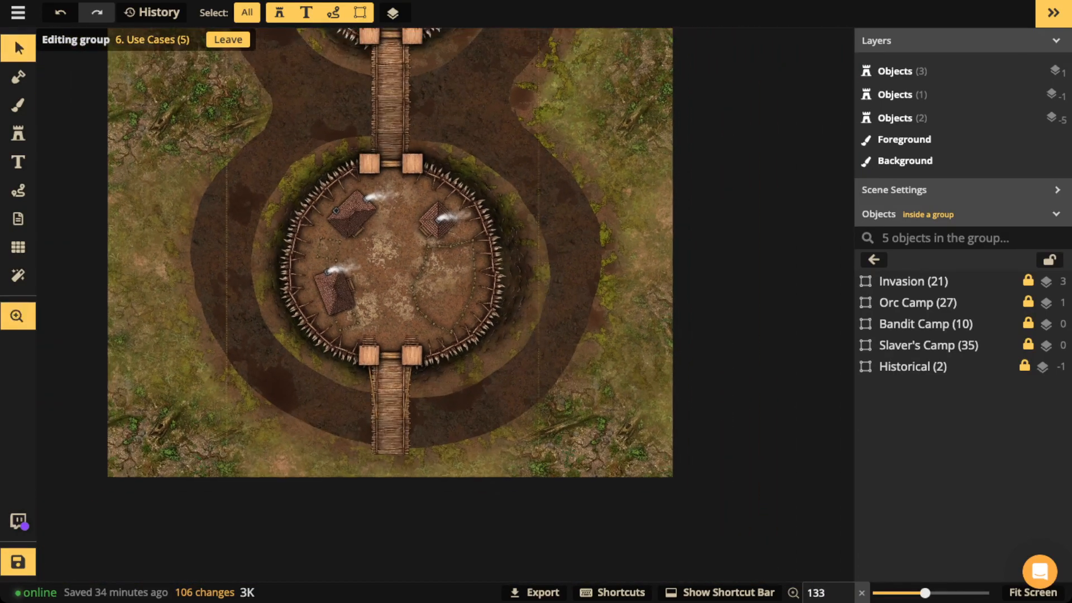
{"action": "left_click_drag", "start_coordinate": [363, 206], "coordinate": [306, 304]}
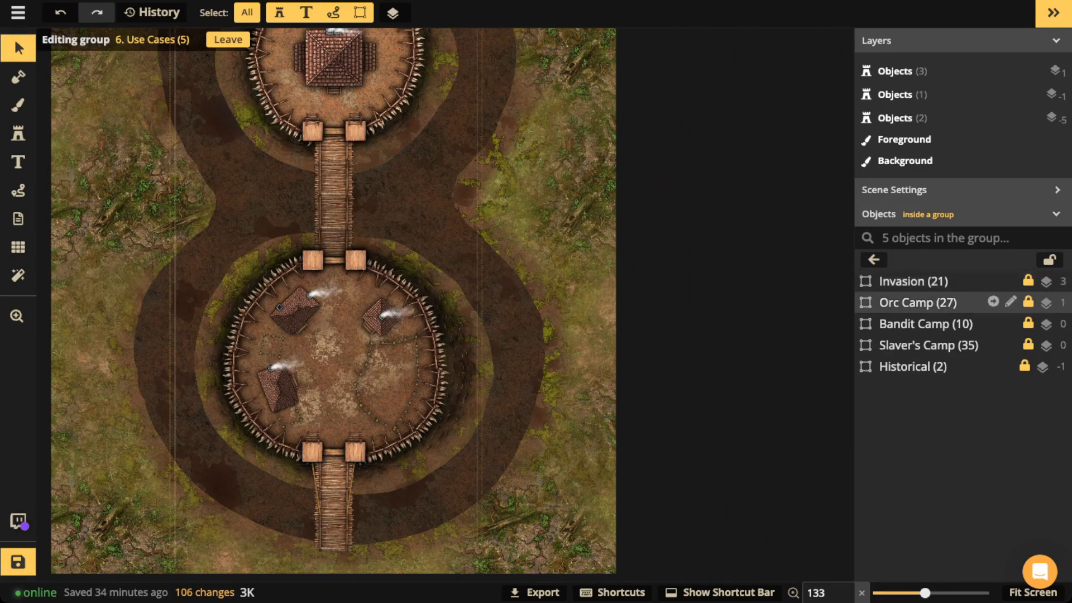
Step: Fade the Historical group's opacity down to 0
{"action": "left_click", "coordinate": [912, 366]}
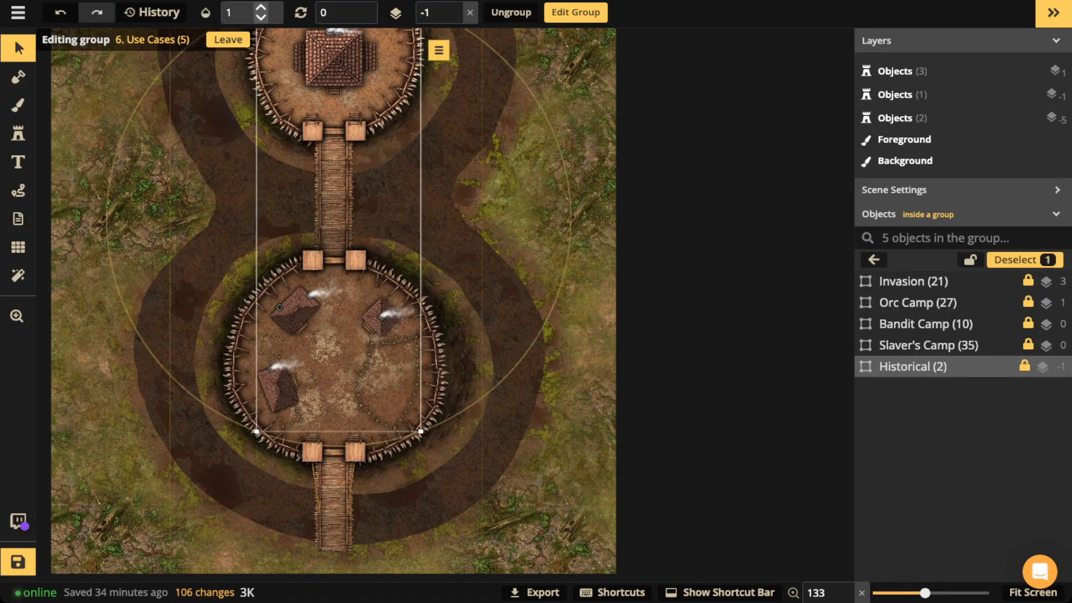
{"action": "left_click", "coordinate": [251, 12]}
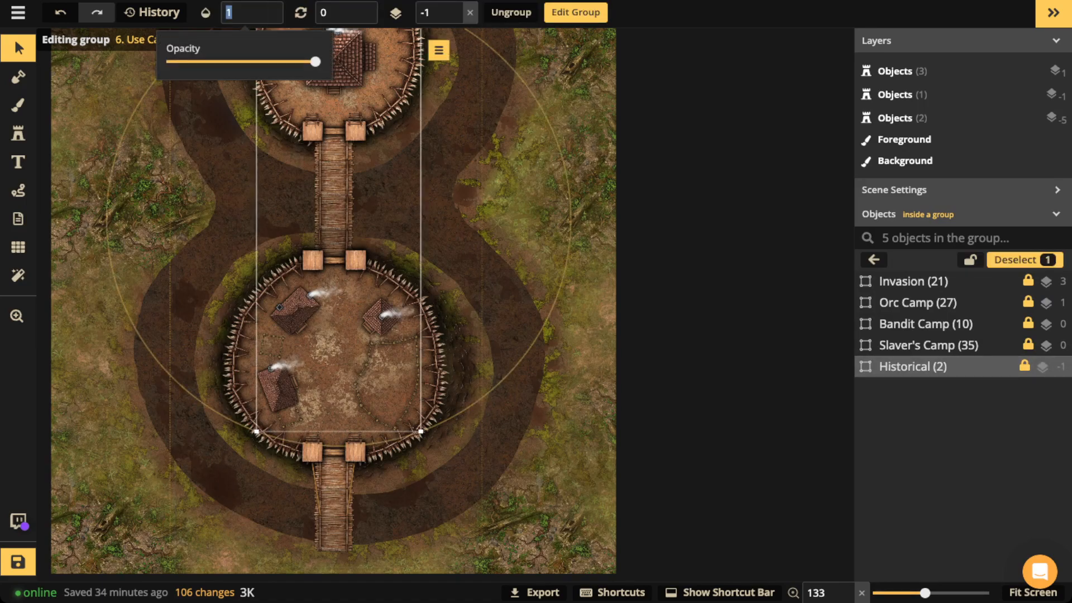
{"action": "type", "text": "0.43"}
{"action": "left_click_drag", "start_coordinate": [230, 61], "coordinate": [166, 61]}
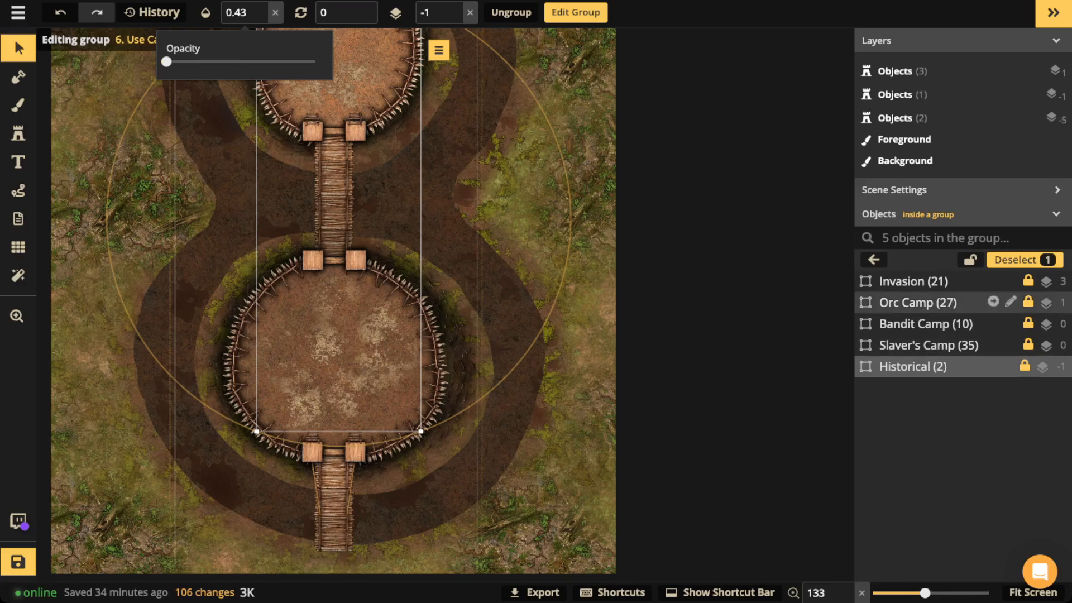
Step: Set the Invasion group's opacity to 1 and frame both baileys
{"action": "left_click", "coordinate": [913, 281]}
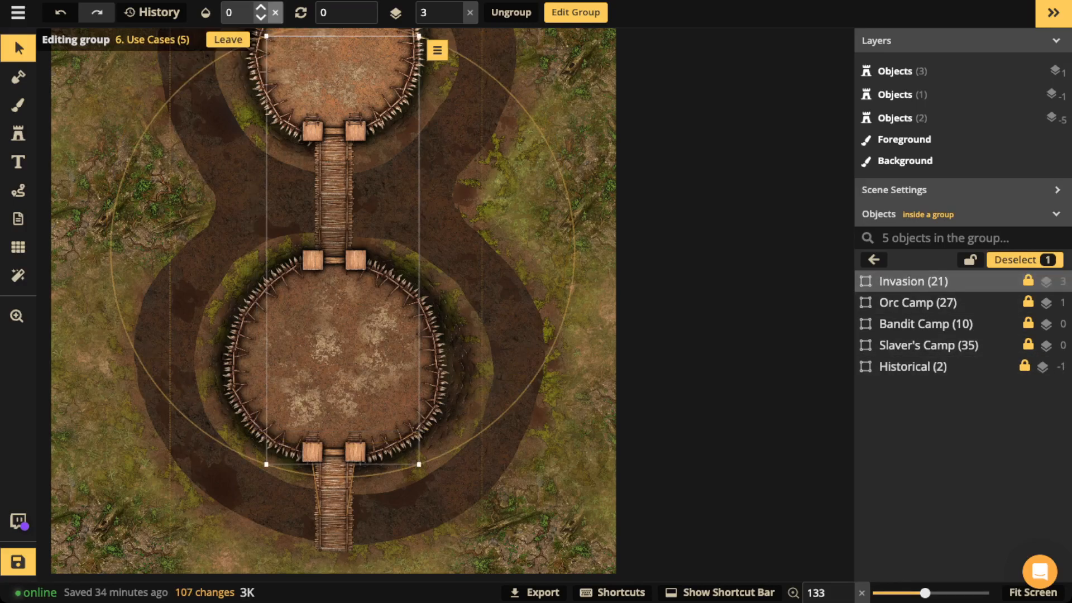
{"action": "left_click", "coordinate": [275, 13]}
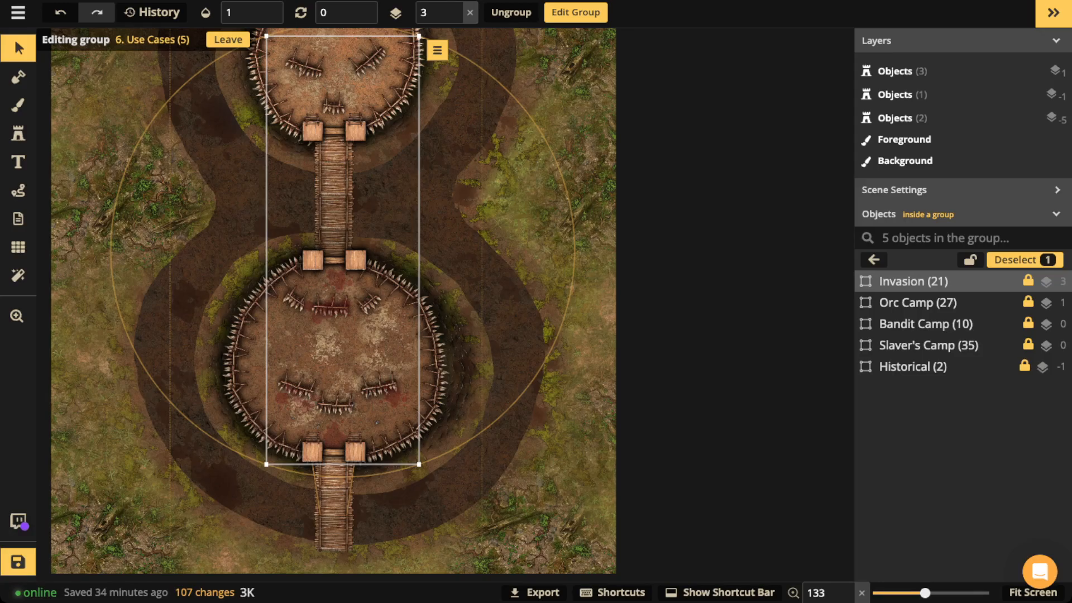
{"action": "scroll", "coordinate": [341, 171], "scroll_direction": "down", "scroll_amount": 3}
{"action": "left_click_drag", "start_coordinate": [342, 171], "coordinate": [344, 191]}
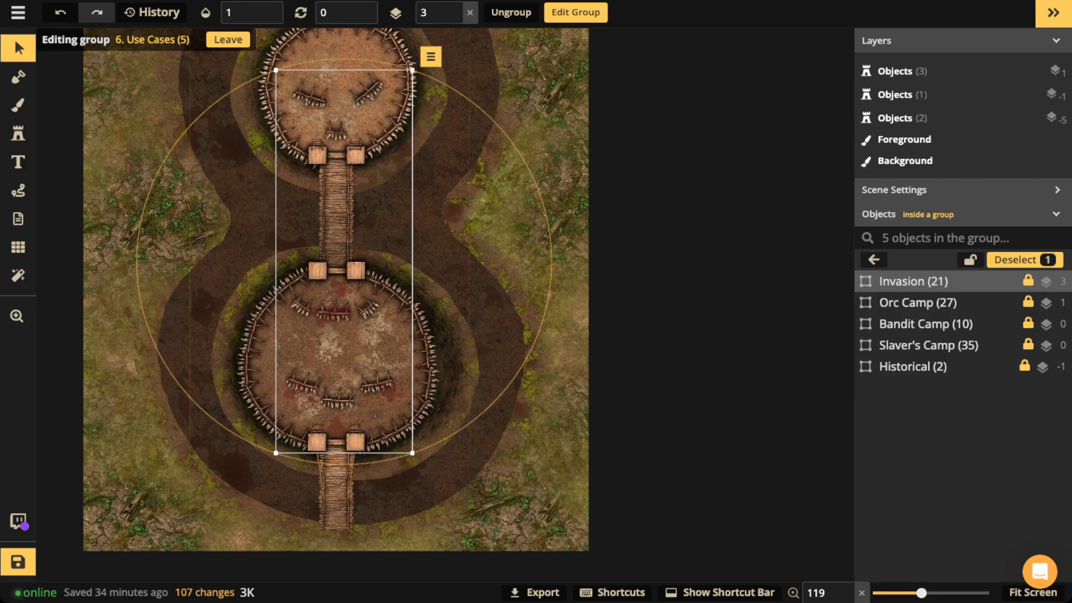
{"action": "left_click", "coordinate": [994, 281]}
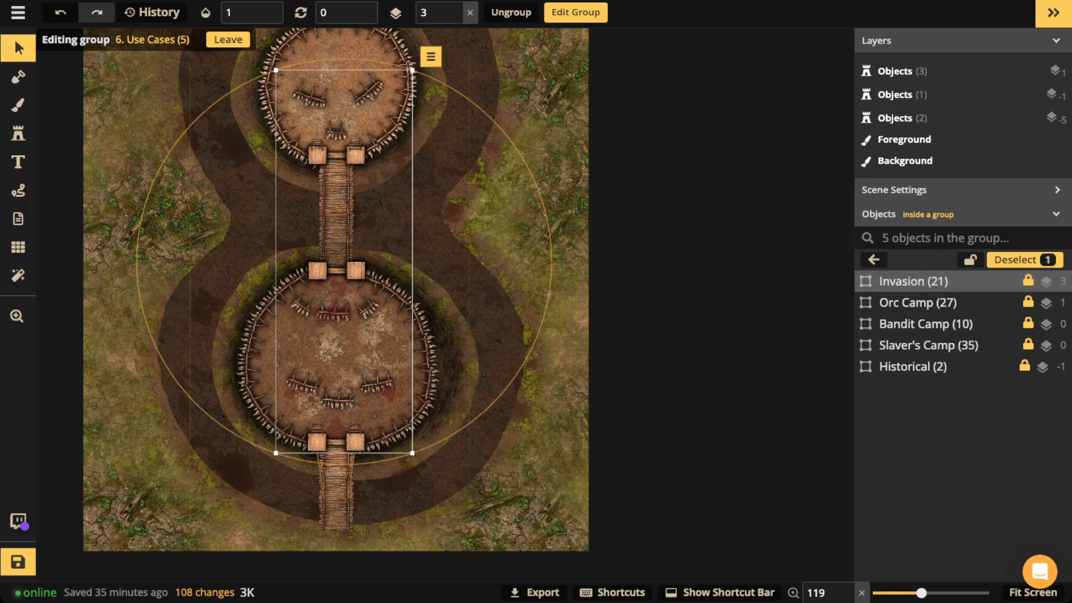
Step: Set the Invasion group to opacity 0 and the Slaver's Camp group to 1
{"action": "left_click", "coordinate": [252, 12]}
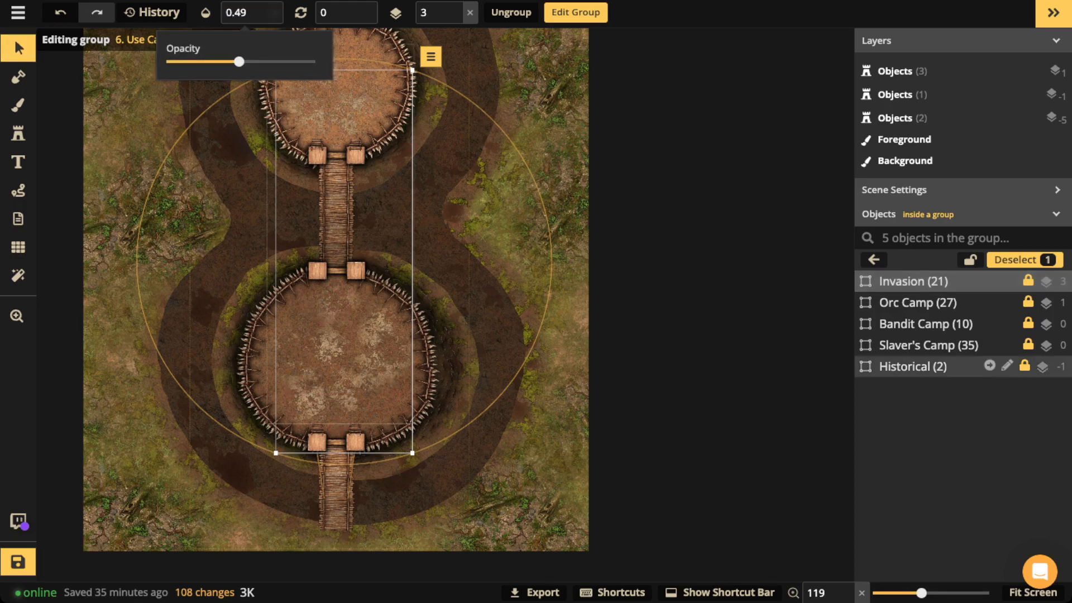
{"action": "left_click", "coordinate": [950, 345]}
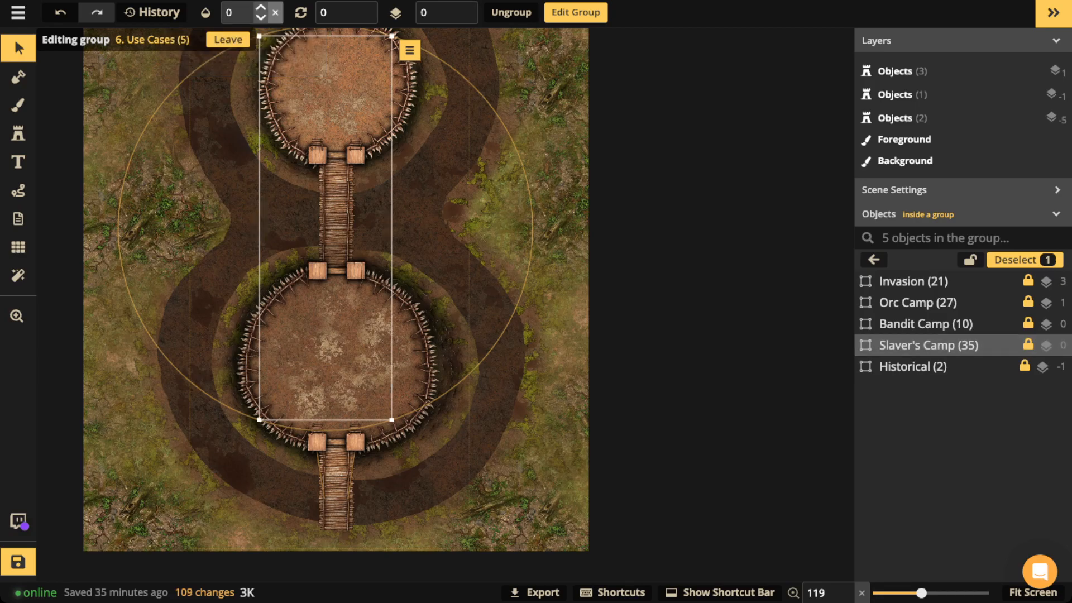
{"action": "left_click", "coordinate": [260, 7]}
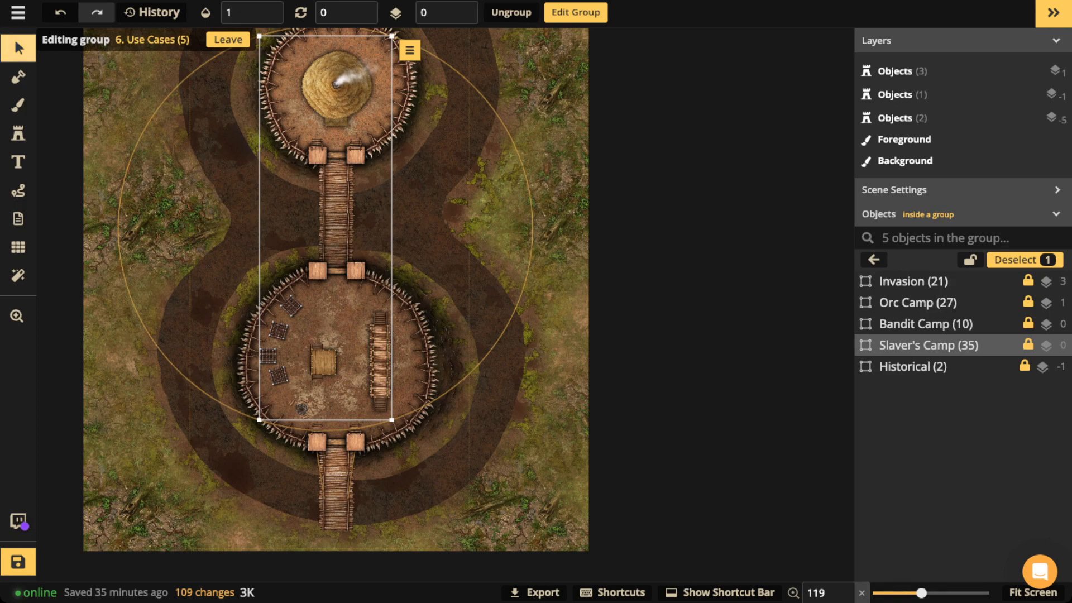
Step: Zoom and pan across the upper camp, then center on the lower slaver camp
{"action": "scroll", "coordinate": [305, 284], "scroll_direction": "up", "scroll_amount": 5}
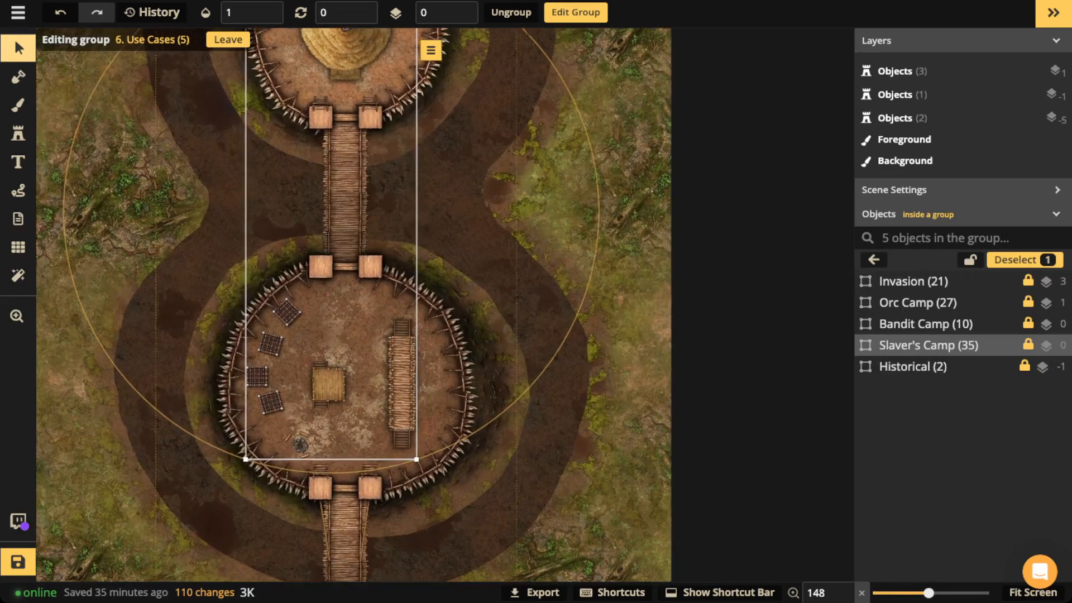
{"action": "scroll", "coordinate": [326, 300], "scroll_direction": "up", "scroll_amount": 5}
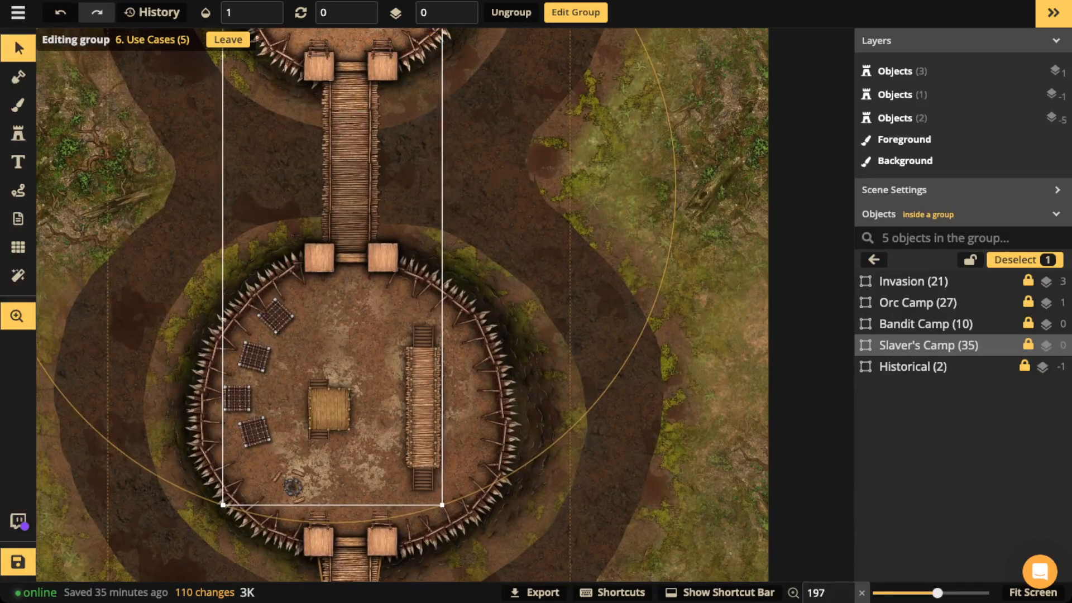
{"action": "left_click_drag", "start_coordinate": [326, 300], "coordinate": [324, 546]}
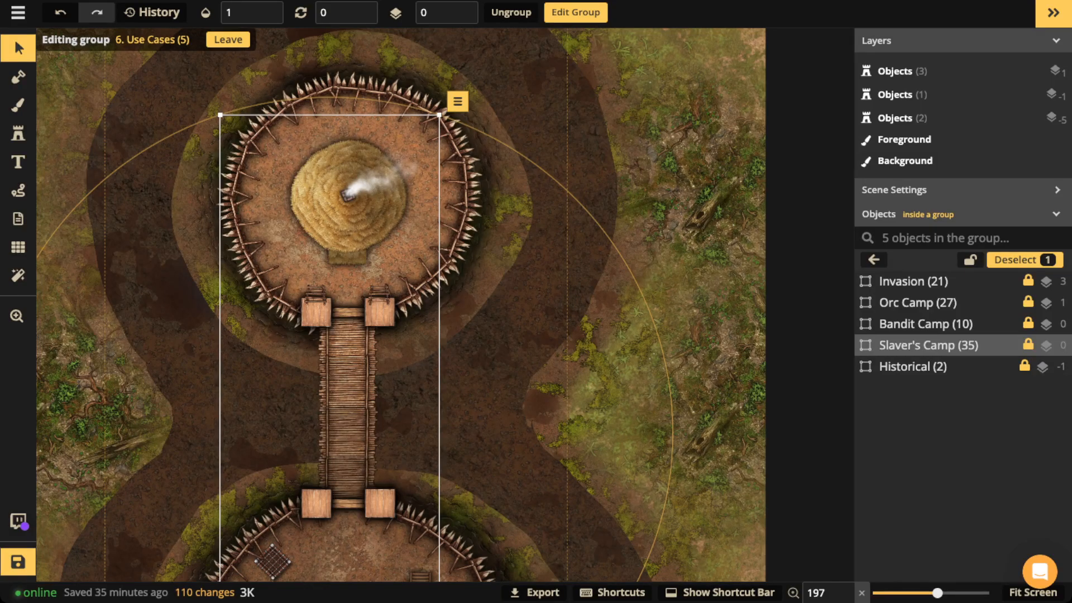
{"action": "left_click_drag", "start_coordinate": [323, 546], "coordinate": [339, 324]}
{"action": "scroll", "coordinate": [394, 424], "scroll_direction": "up", "scroll_amount": 4}
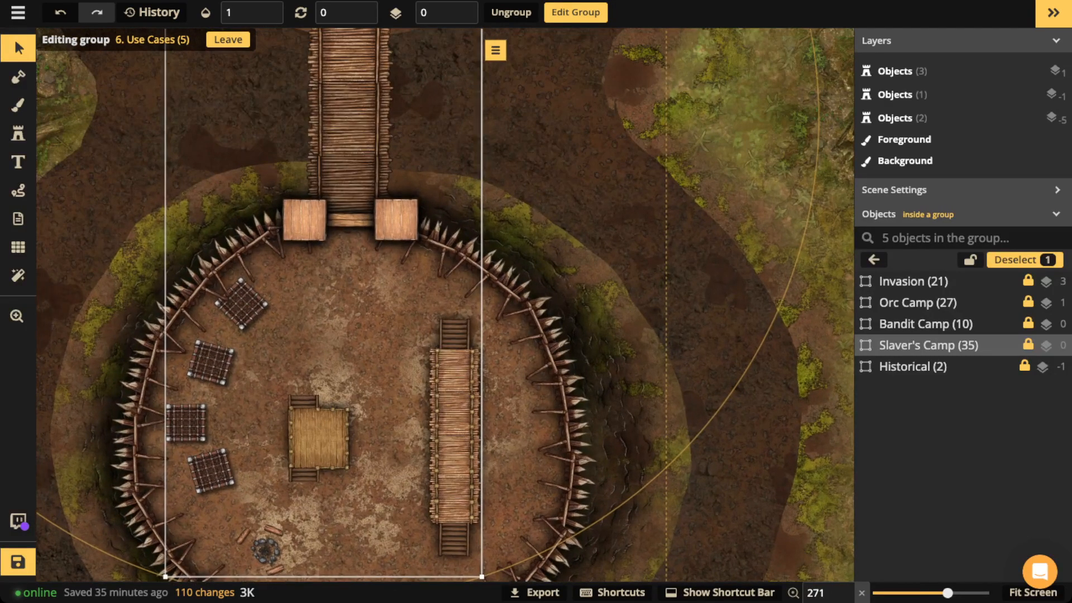
{"action": "scroll", "coordinate": [394, 424], "scroll_direction": "up", "scroll_amount": 1}
{"action": "left_click_drag", "start_coordinate": [394, 423], "coordinate": [400, 371]}
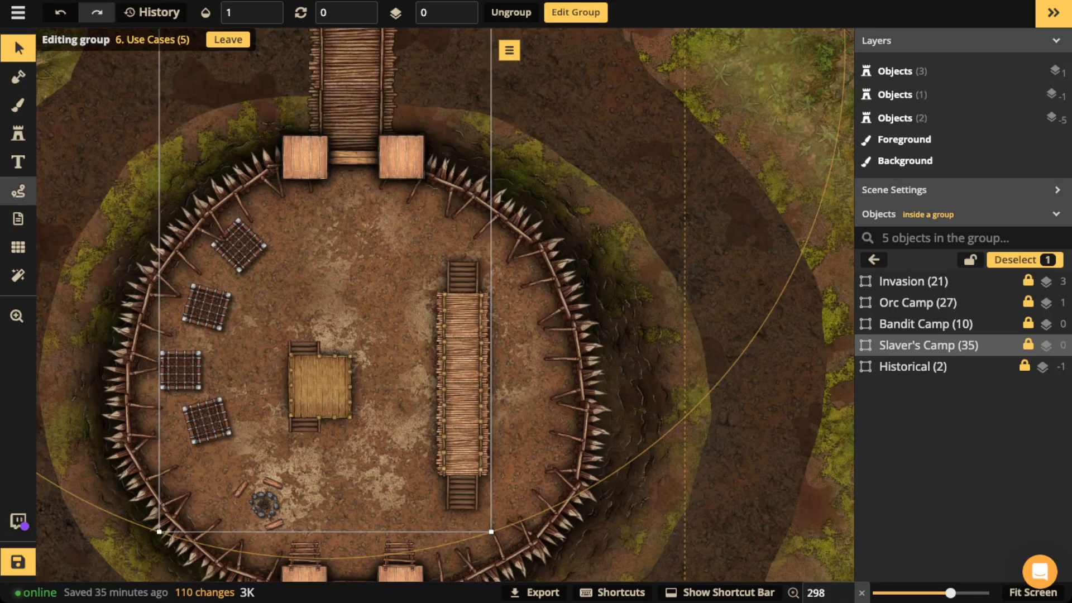
Step: Sketch red test routes from the platform toward the hut in the lower camp
{"action": "left_click", "coordinate": [19, 191]}
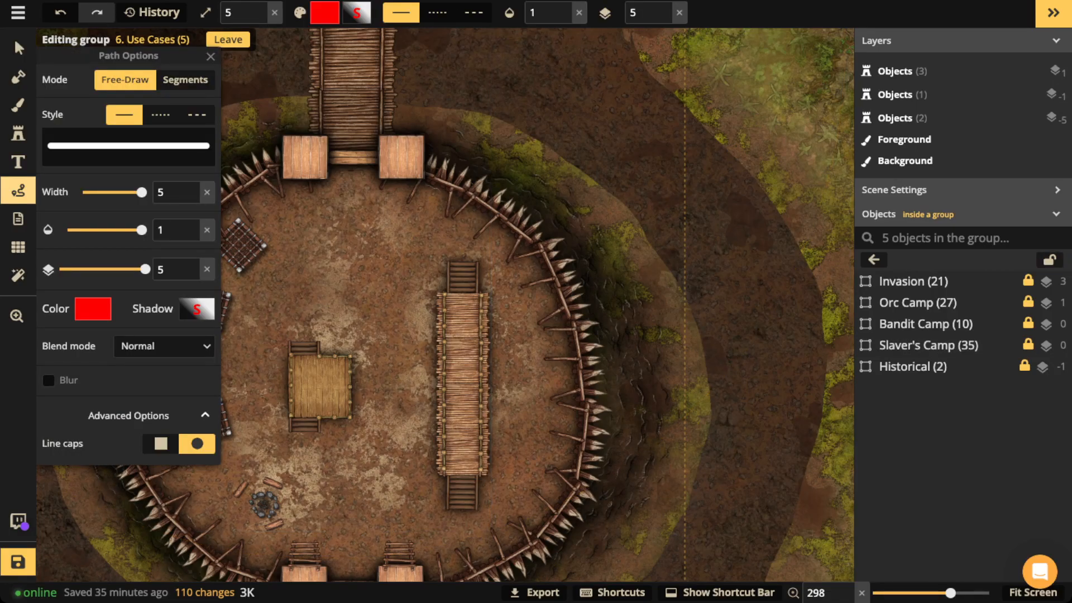
{"action": "mouse_move", "coordinate": [464, 271]}
{"action": "left_mouse_down"}
{"action": "mouse_move", "coordinate": [464, 383]}
{"action": "mouse_move", "coordinate": [334, 379]}
{"action": "mouse_move", "coordinate": [331, 391]}
{"action": "left_mouse_up"}
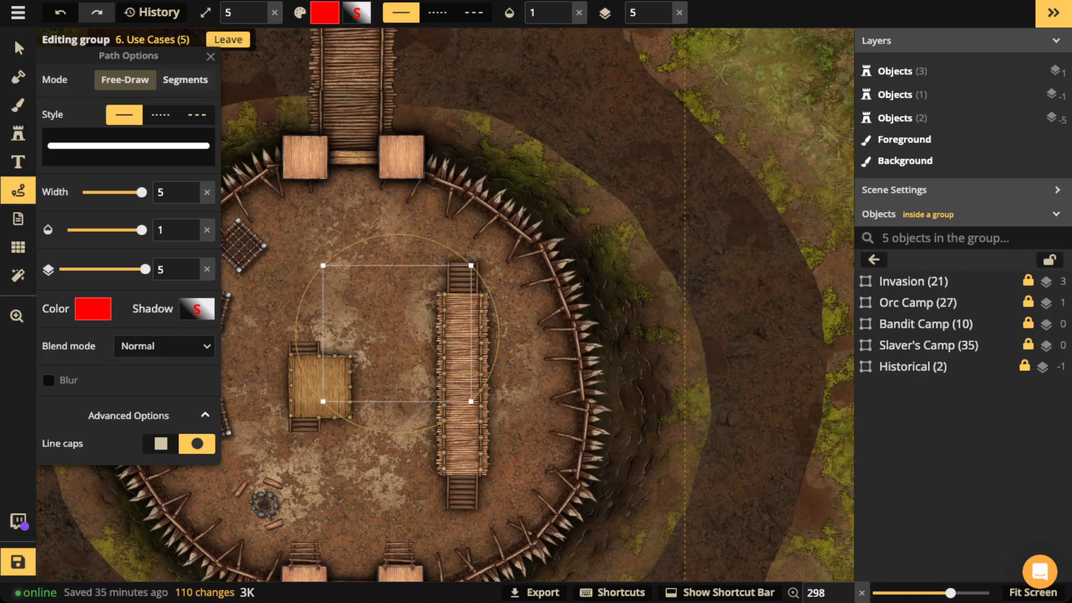
{"action": "key", "text": "Escape"}
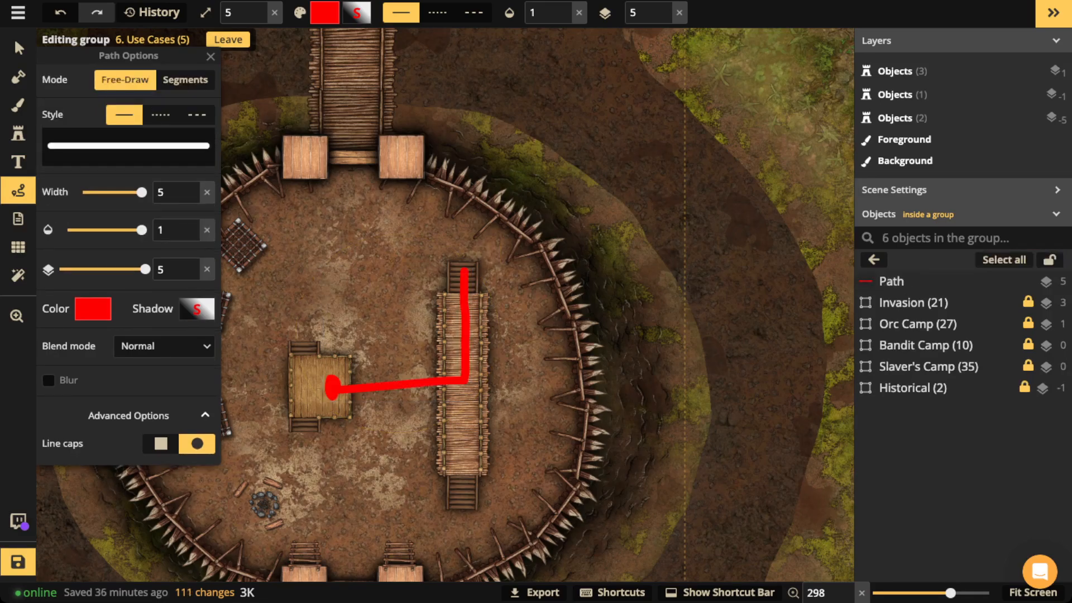
{"action": "key", "text": "space"}
{"action": "left_click_drag", "start_coordinate": [331, 390], "coordinate": [463, 382]}
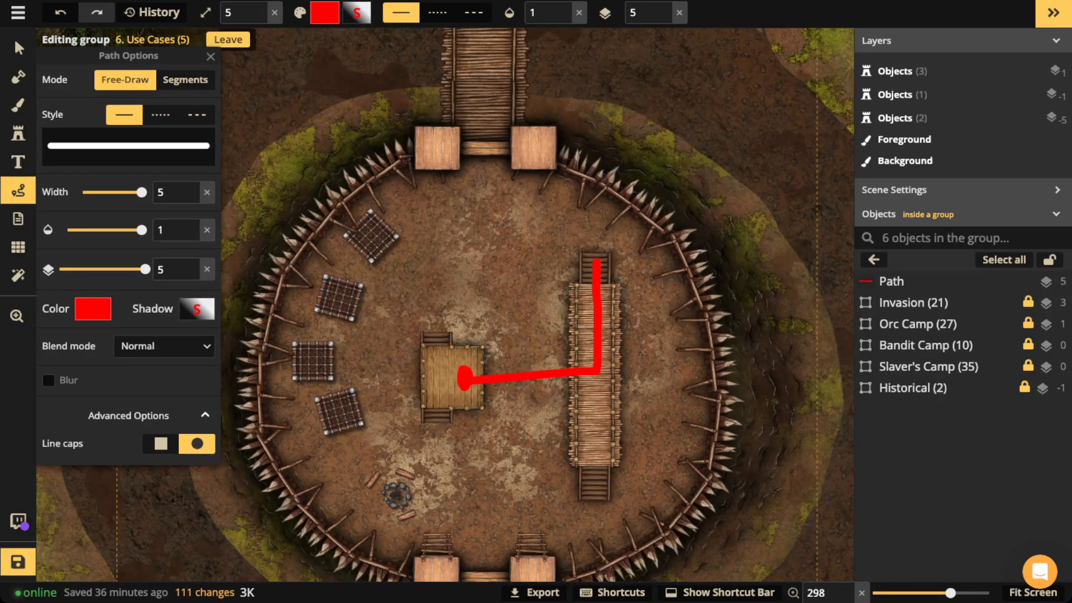
{"action": "left_click_drag", "start_coordinate": [408, 273], "coordinate": [434, 321]}
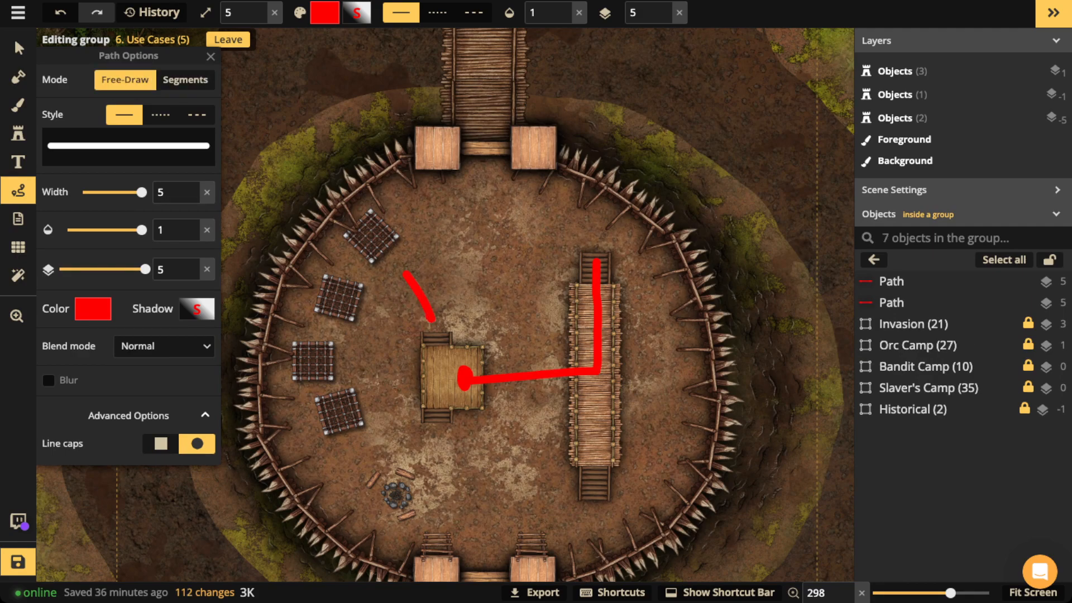
Step: Exit the Use Cases group and undo the accidental group move and both red strokes
{"action": "key", "text": "Escape"}
{"action": "left_click_drag", "start_coordinate": [434, 321], "coordinate": [497, 336]}
{"action": "key", "text": "ctrl+z"}
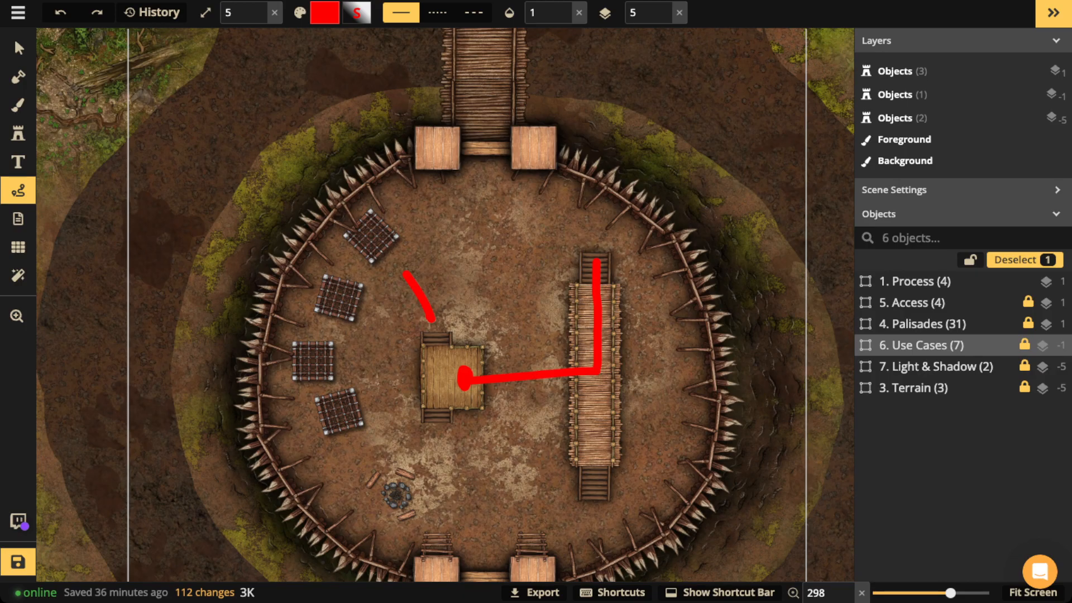
{"action": "key", "text": "ctrl+z"}
{"action": "key", "text": "ctrl+z"}
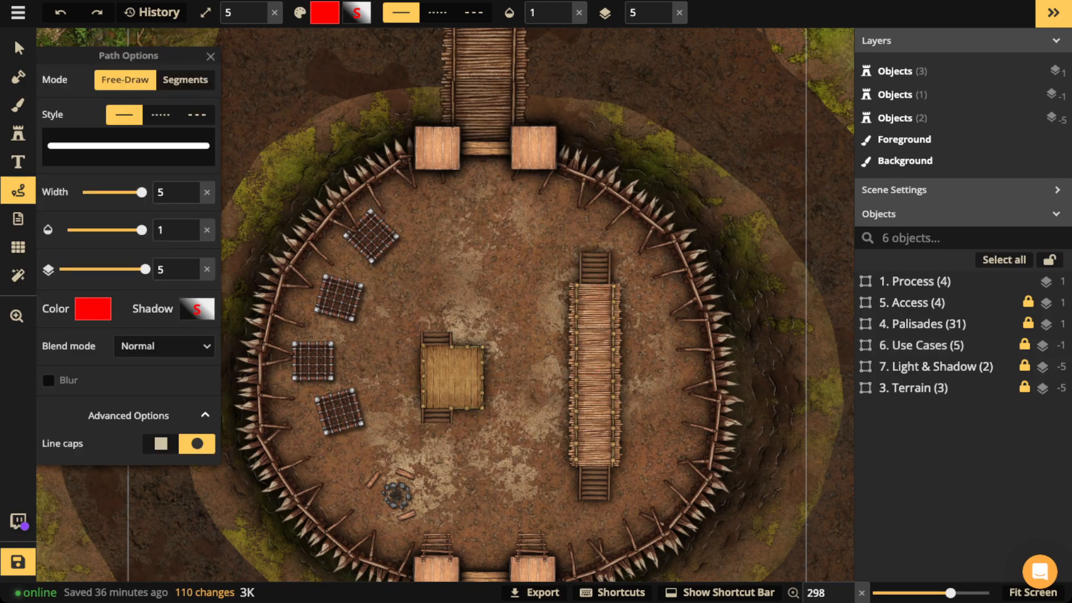
{"action": "key", "text": "ctrl+z"}
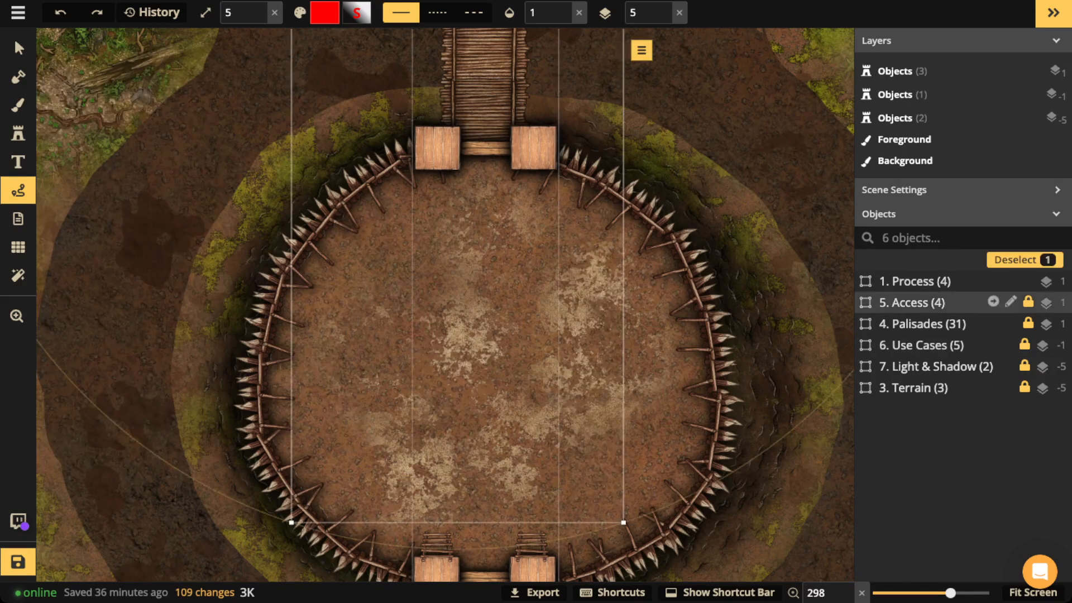
Step: Set the Bandit Camp group in 6. Use Cases to opacity 1 and view both camps
{"action": "left_click", "coordinate": [990, 344]}
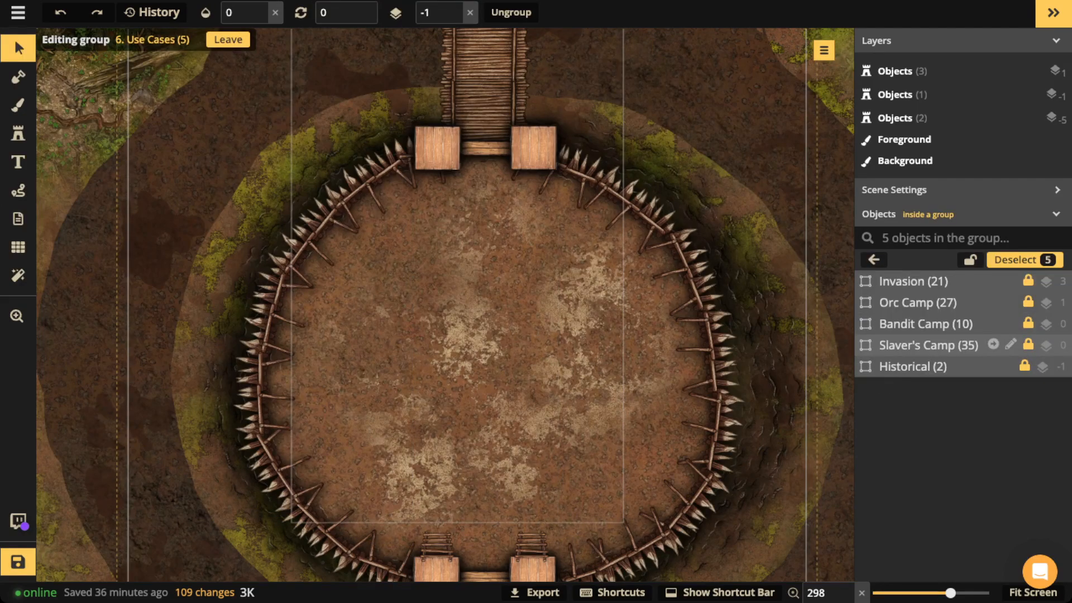
{"action": "left_click", "coordinate": [926, 324]}
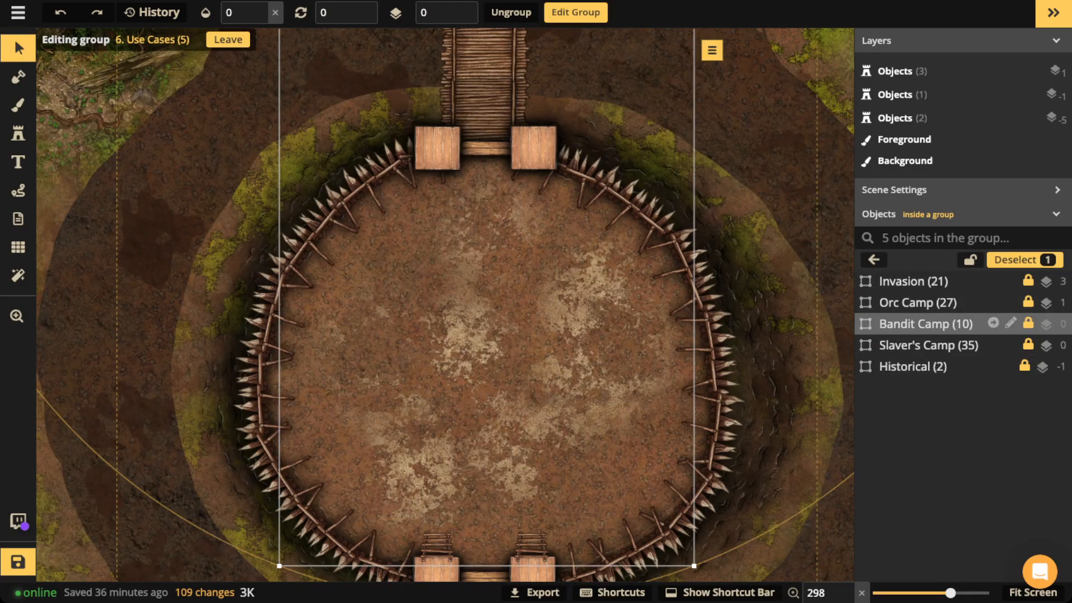
{"action": "left_click", "coordinate": [261, 8]}
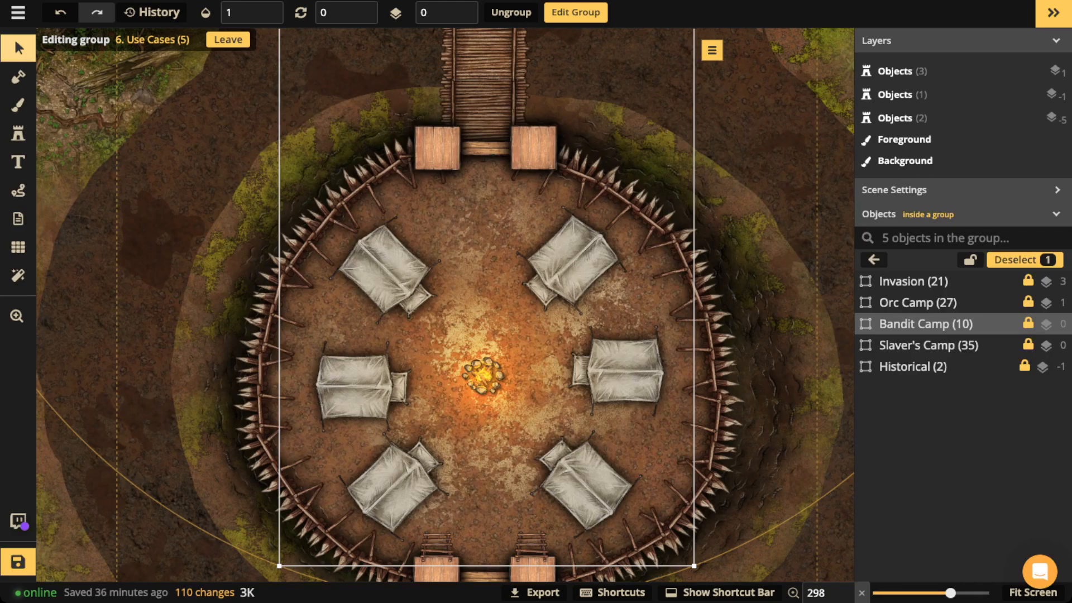
{"action": "scroll", "coordinate": [580, 472], "scroll_direction": "down", "scroll_amount": 4}
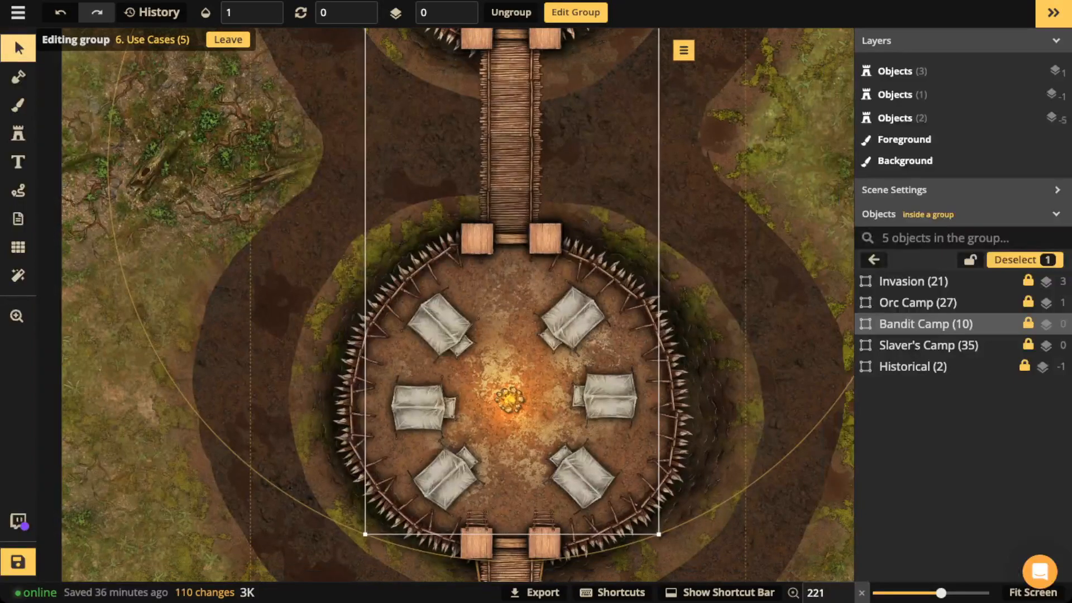
{"action": "scroll", "coordinate": [580, 472], "scroll_direction": "down", "scroll_amount": 1}
{"action": "left_click_drag", "start_coordinate": [580, 472], "coordinate": [557, 408]}
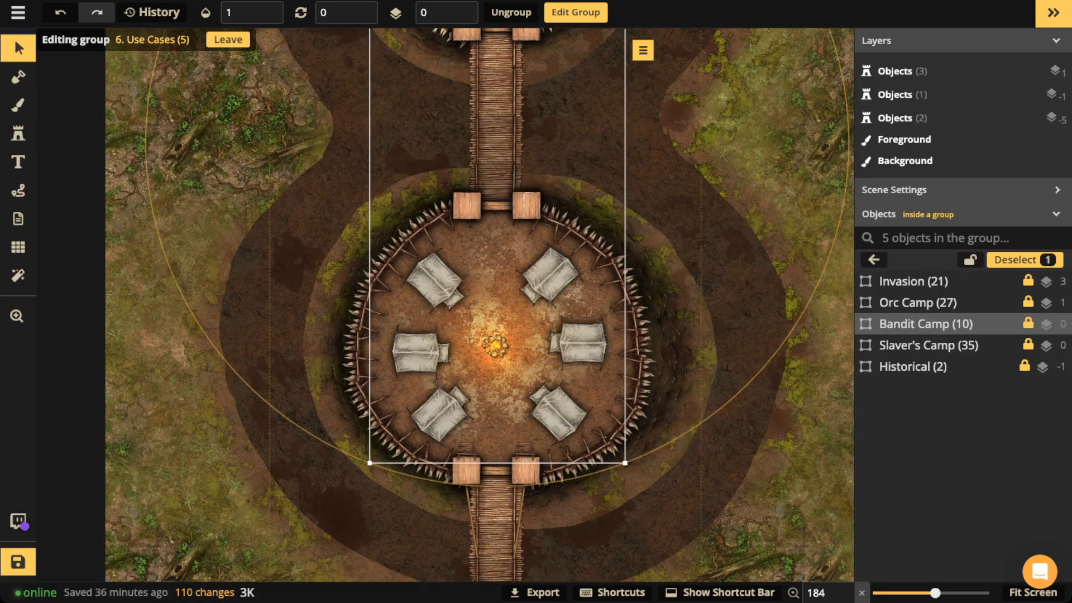
{"action": "left_click_drag", "start_coordinate": [519, 223], "coordinate": [535, 447]}
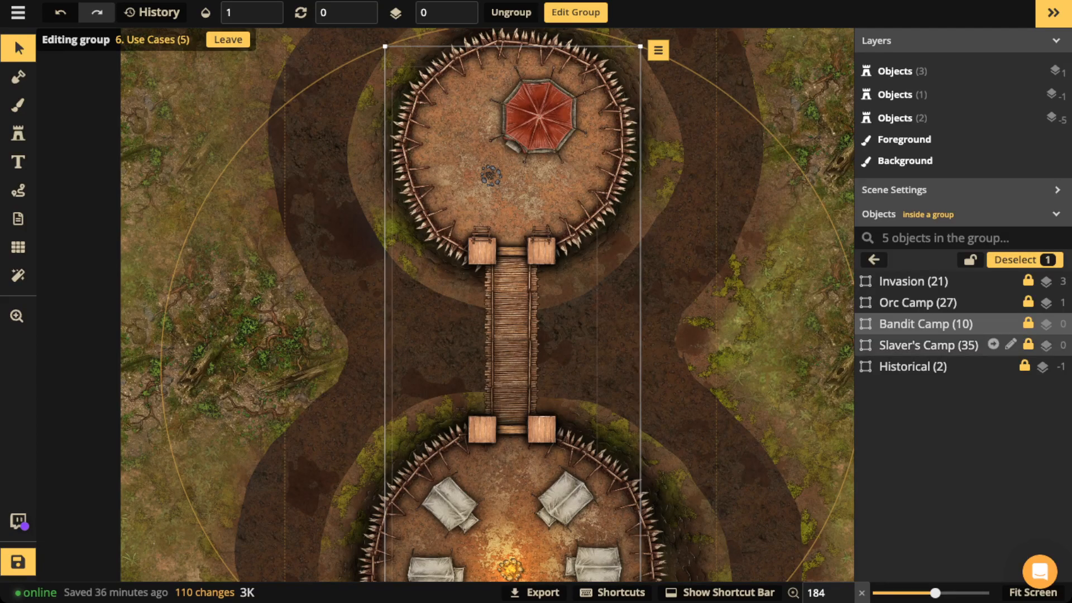
Step: Set Bandit Camp opacity to 0 and Orc Camp opacity to 1
{"action": "left_click", "coordinate": [238, 12]}
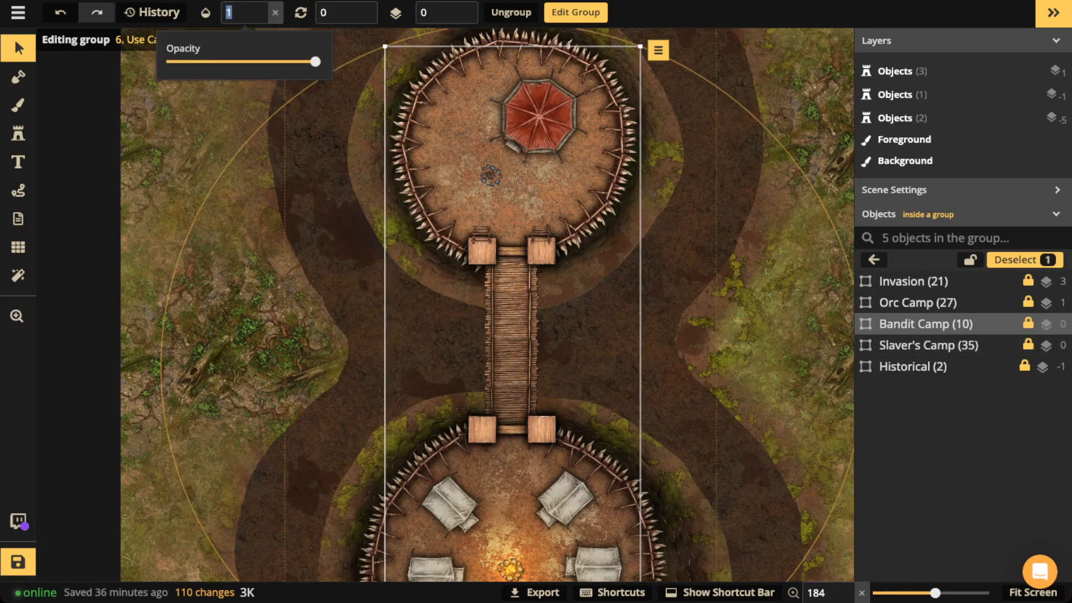
{"action": "left_click", "coordinate": [185, 62]}
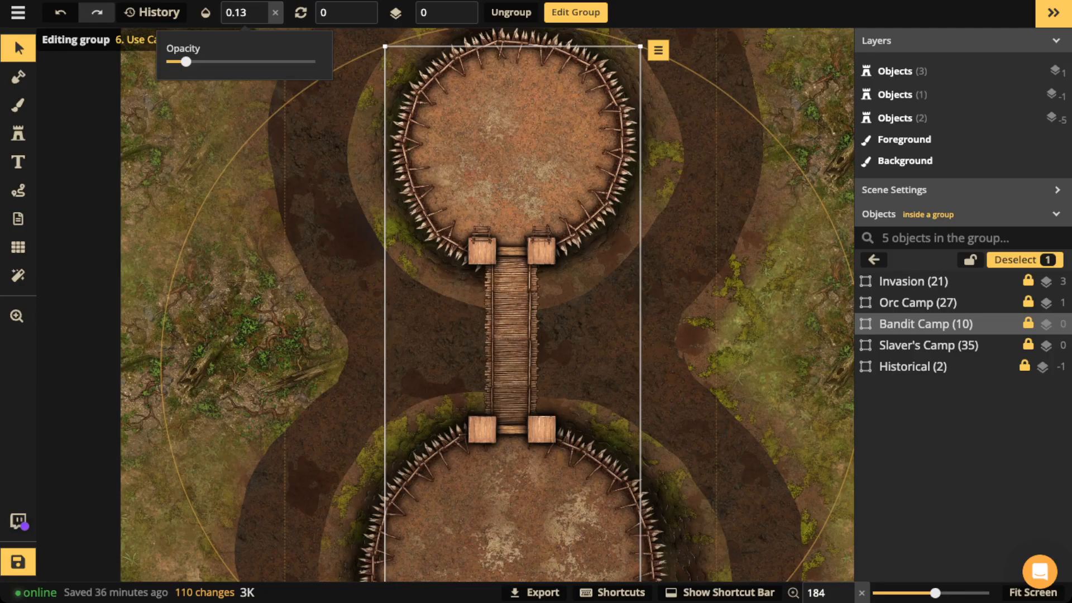
{"action": "left_click", "coordinate": [918, 303]}
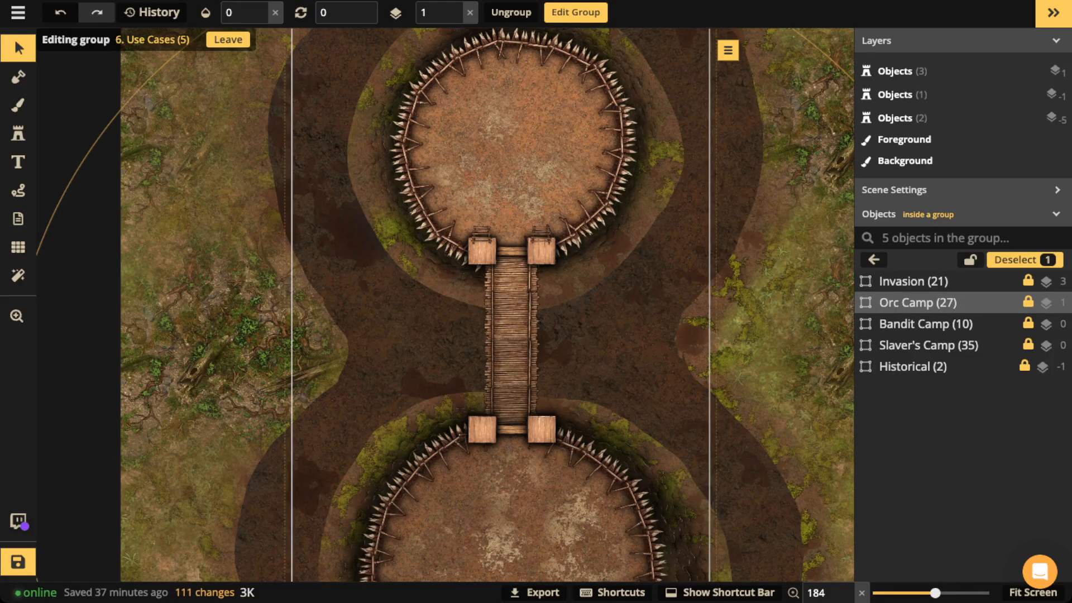
{"action": "left_click", "coordinate": [275, 12]}
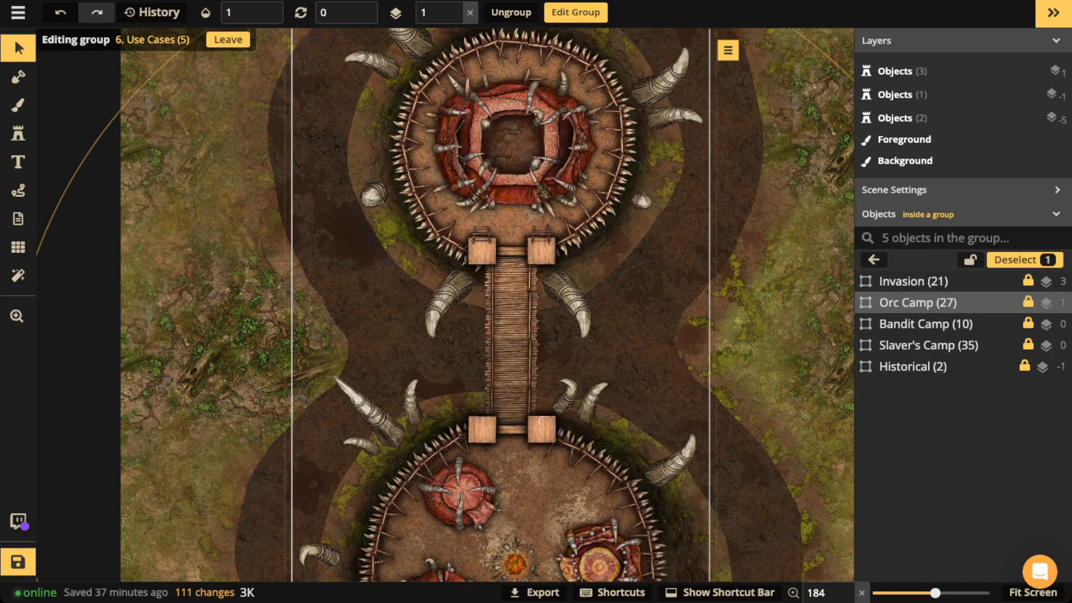
Step: Zoom out and pan to bring the upper orc camp fully into view
{"action": "scroll", "coordinate": [593, 161], "scroll_direction": "down", "scroll_amount": 6}
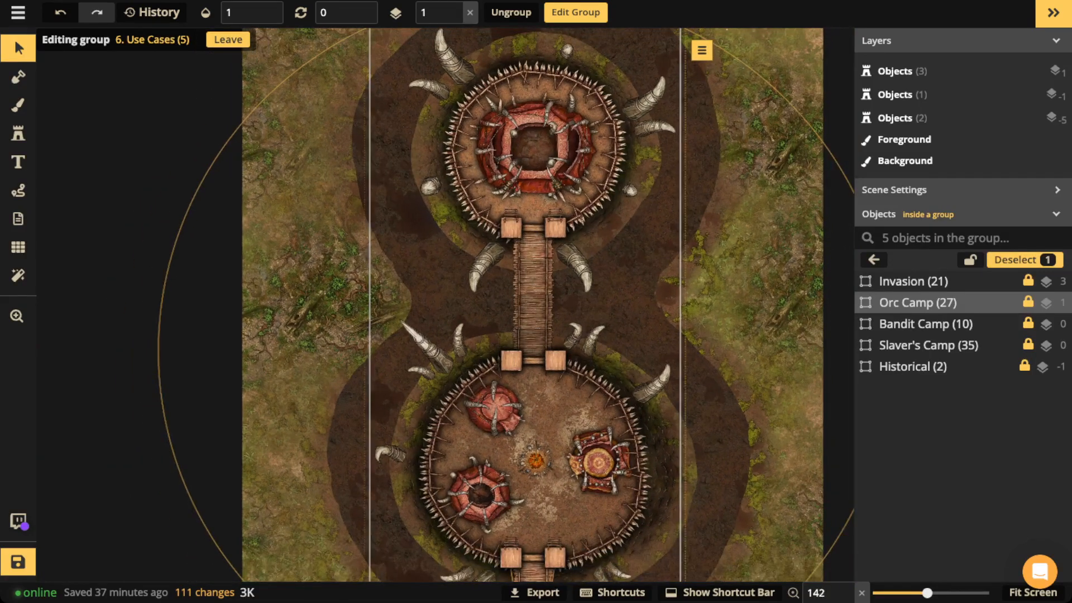
{"action": "scroll", "coordinate": [594, 160], "scroll_direction": "down", "scroll_amount": 2}
{"action": "scroll", "coordinate": [594, 160], "scroll_direction": "down", "scroll_amount": 2}
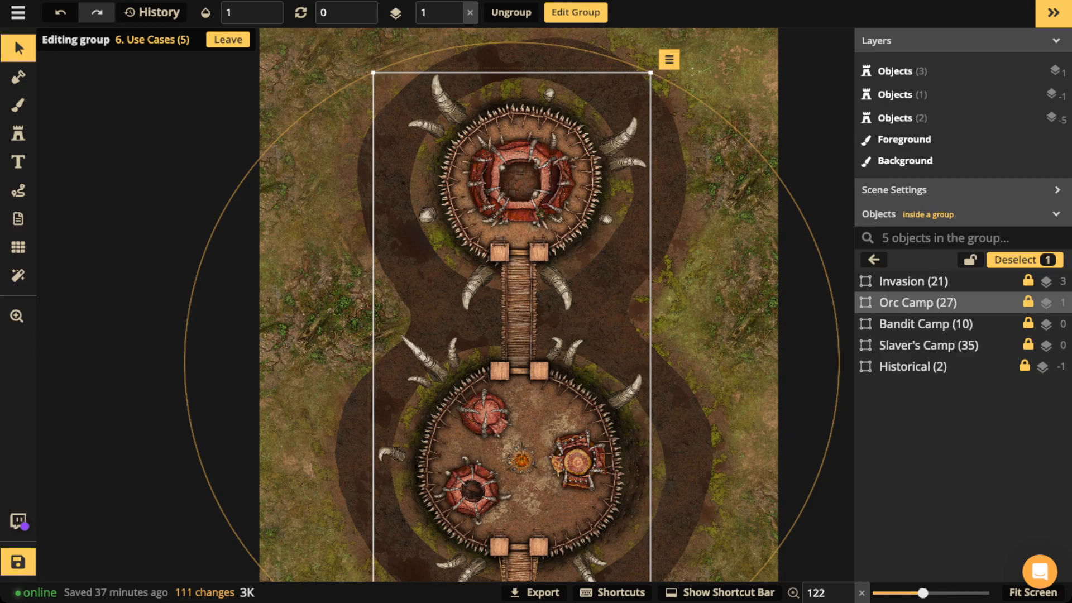
{"action": "scroll", "coordinate": [476, 88], "scroll_direction": "up", "scroll_amount": 3}
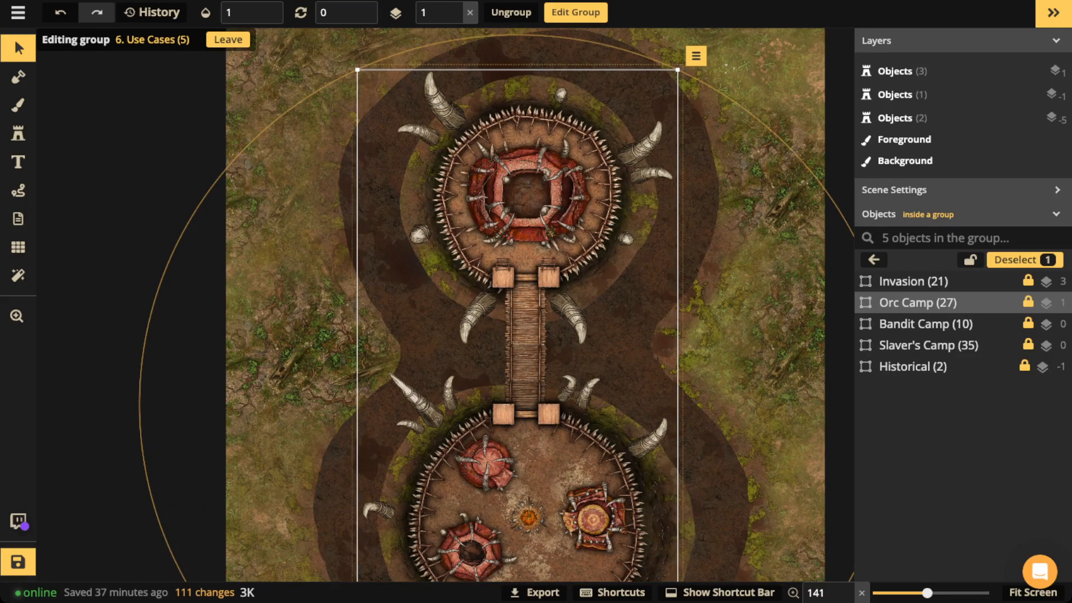
{"action": "key", "text": "space"}
{"action": "left_click_drag", "start_coordinate": [503, 335], "coordinate": [500, 262]}
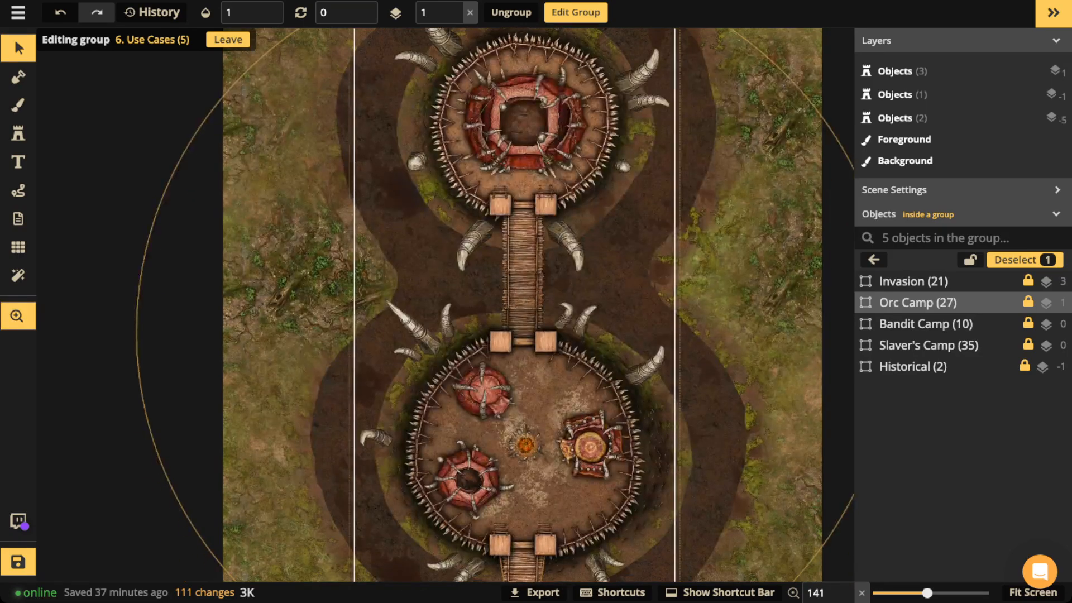
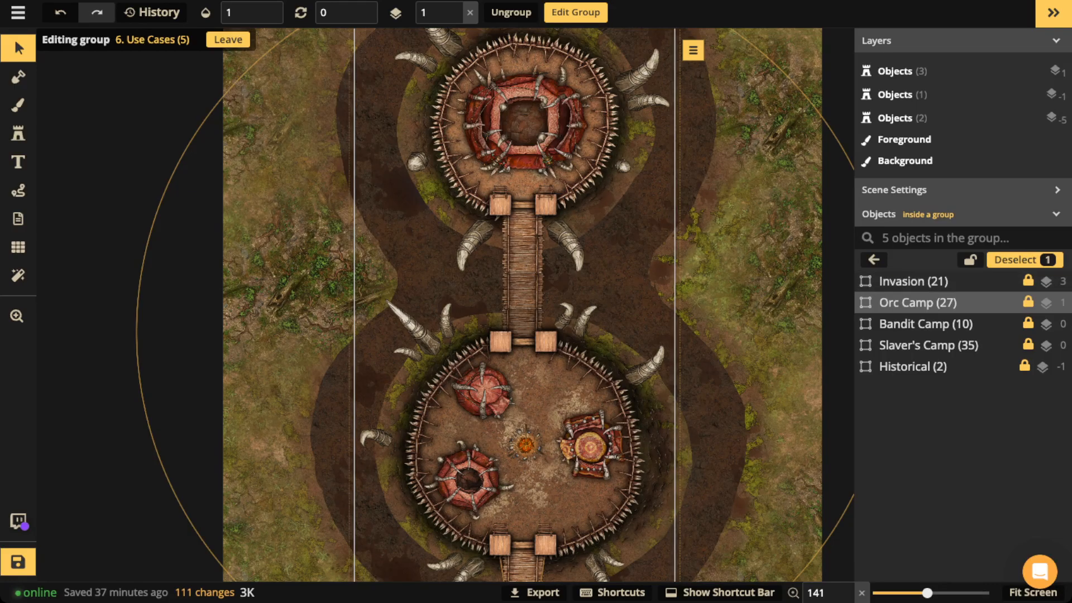
Step: Fade the Orc Camp group to opacity 0 and raise the Bandit Camp group to opacity 1
{"action": "left_click", "coordinate": [241, 12]}
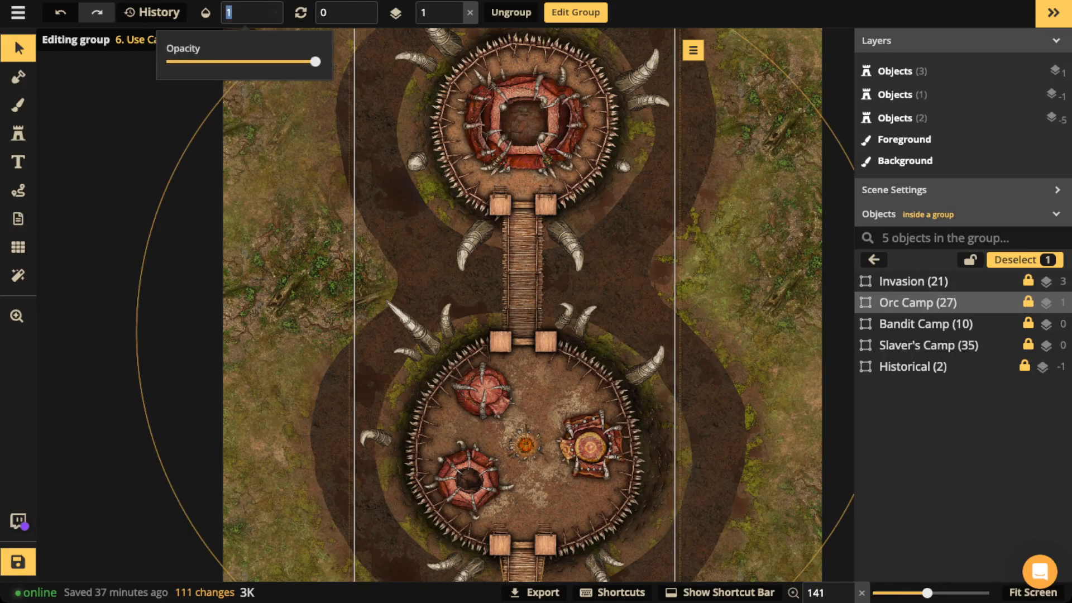
{"action": "left_click_drag", "start_coordinate": [316, 61], "coordinate": [166, 62]}
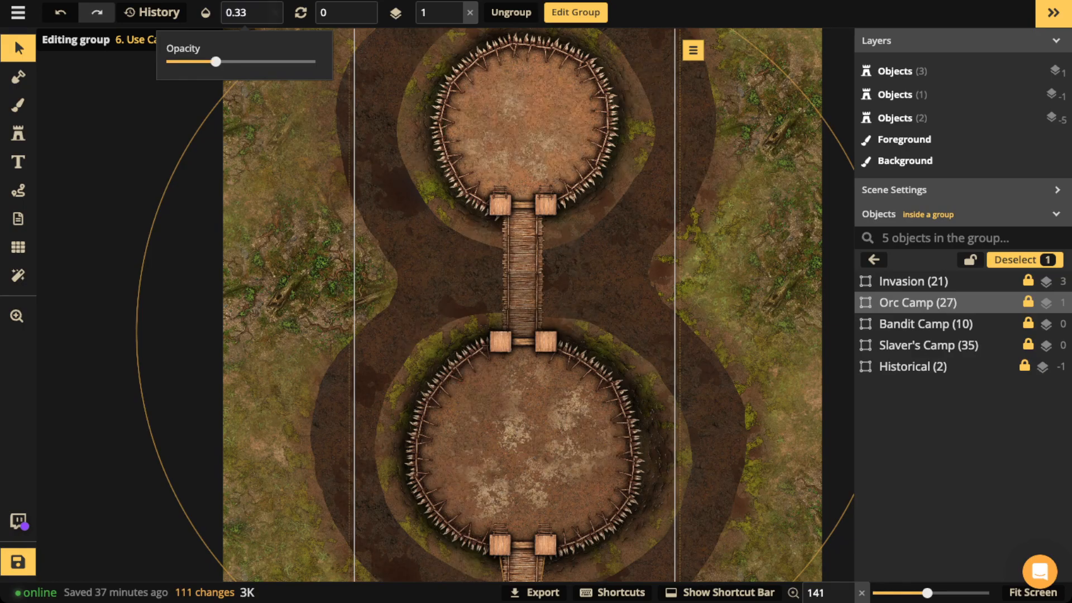
{"action": "left_click", "coordinate": [926, 324]}
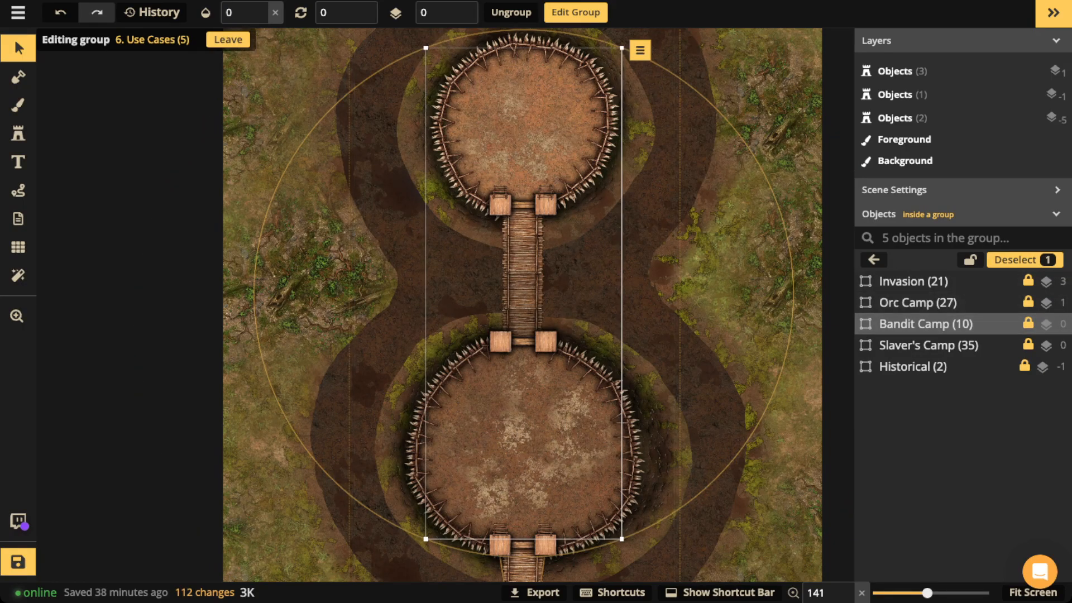
{"action": "left_click", "coordinate": [275, 13]}
{"action": "left_click", "coordinate": [18, 247]}
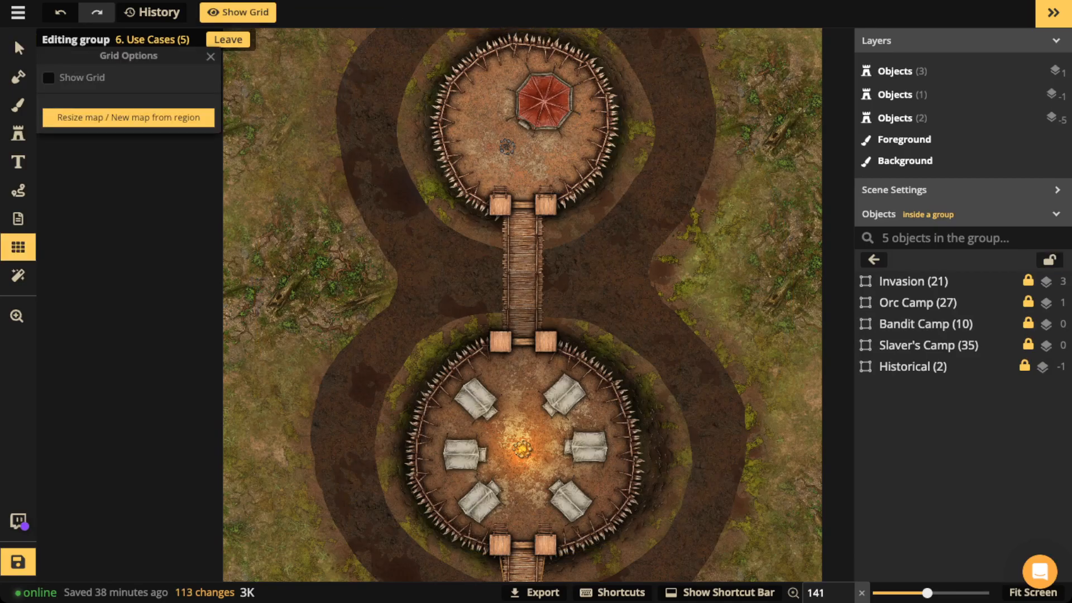
Step: Show the 40 by 53 square grid and check the campfire and red-tent camps against it
{"action": "left_click", "coordinate": [238, 12]}
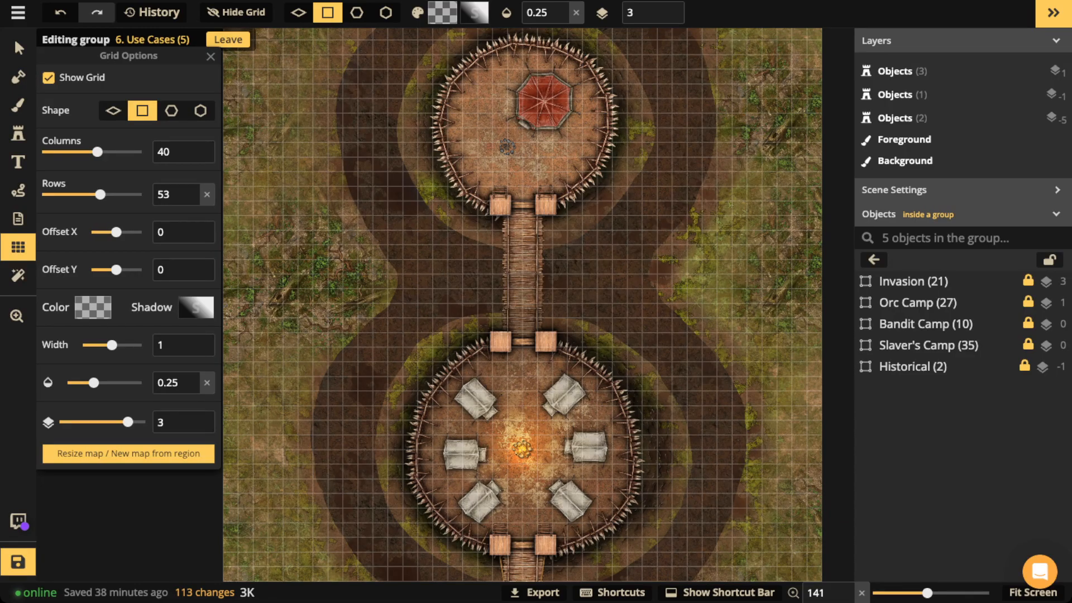
{"action": "scroll", "coordinate": [648, 413], "scroll_direction": "up", "scroll_amount": 3}
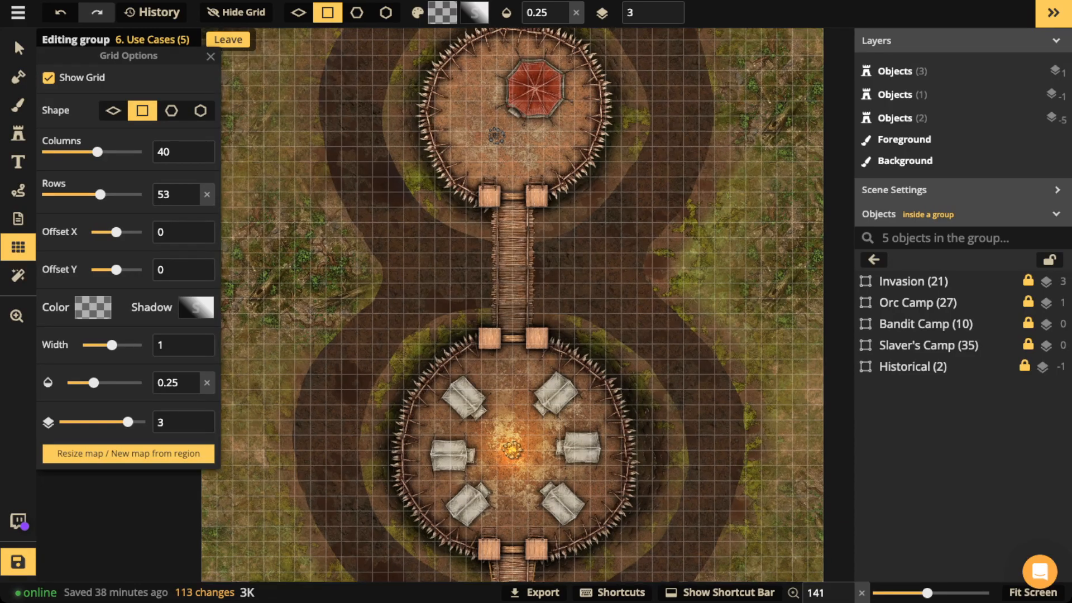
{"action": "scroll", "coordinate": [422, 391], "scroll_direction": "up", "scroll_amount": 3}
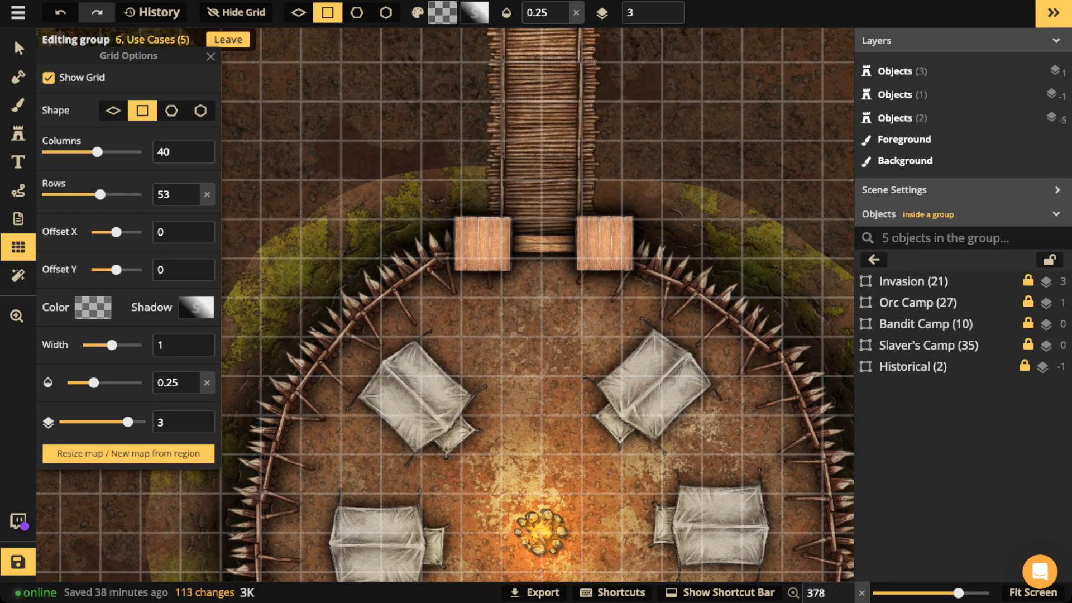
{"action": "key", "text": "space"}
{"action": "left_click_drag", "start_coordinate": [540, 425], "coordinate": [535, 247]}
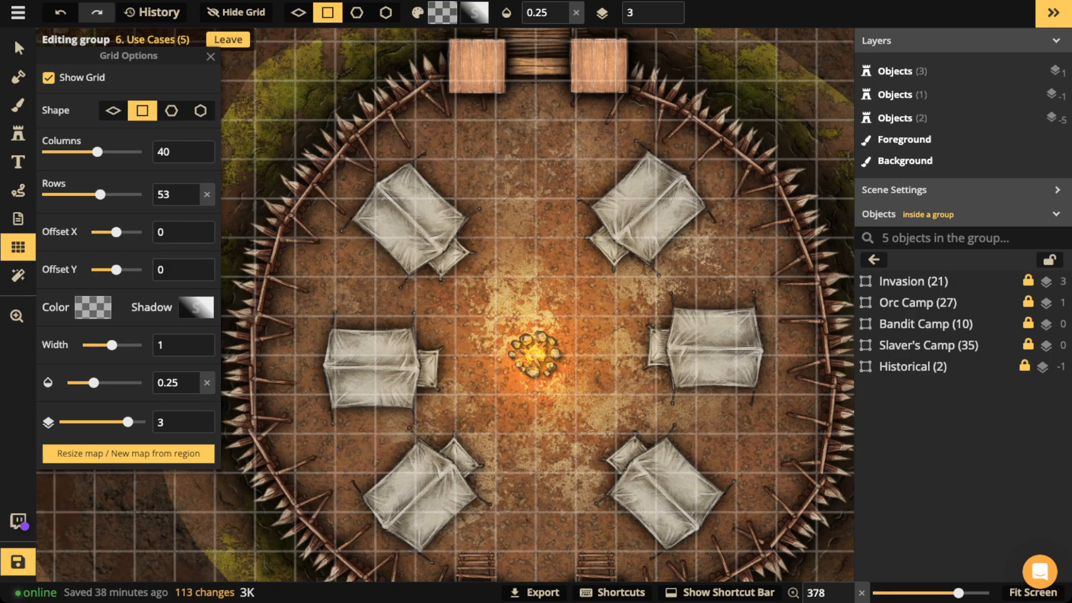
{"action": "scroll", "coordinate": [542, 200], "scroll_direction": "down", "scroll_amount": 3}
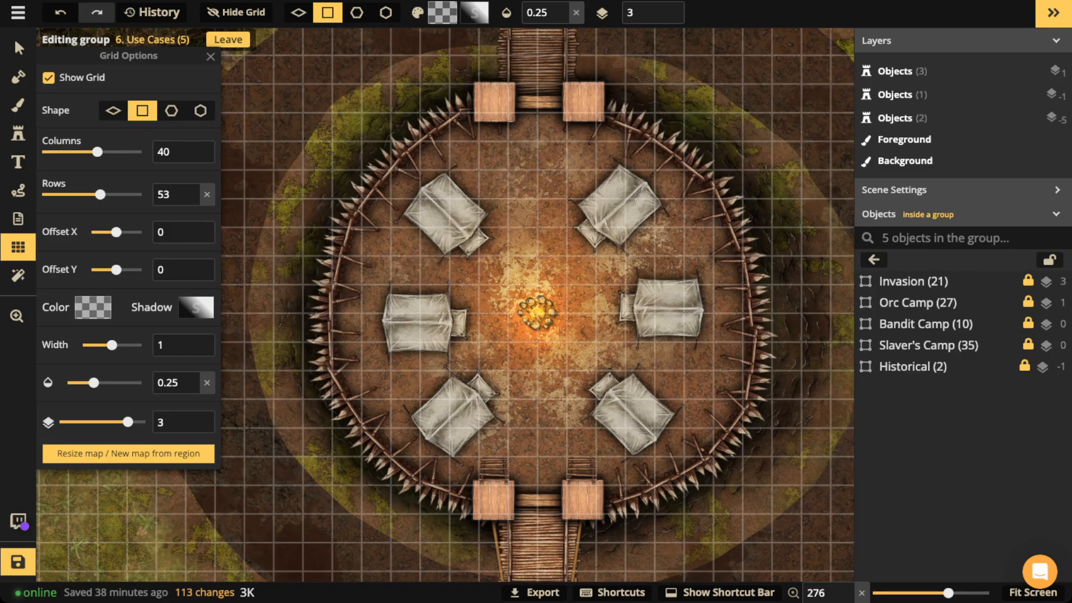
{"action": "scroll", "coordinate": [534, 184], "scroll_direction": "down", "scroll_amount": 3}
{"action": "key", "text": "space"}
{"action": "left_click_drag", "start_coordinate": [535, 184], "coordinate": [523, 515]}
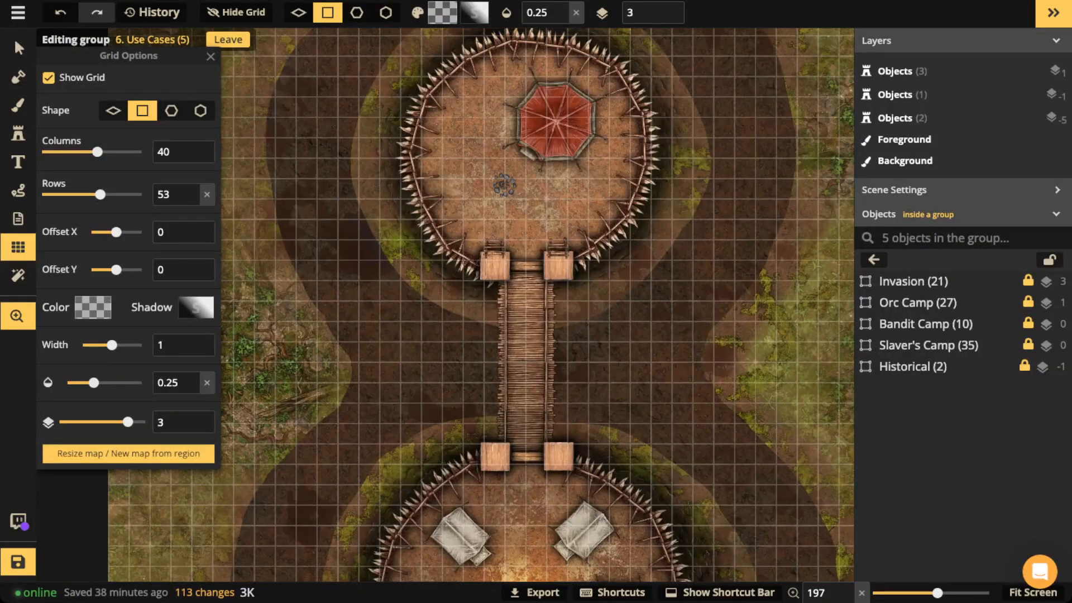
Step: Return to the Select tool and inspect the bridge, campfire camp and red-tent camp under the grid
{"action": "left_click", "coordinate": [18, 49]}
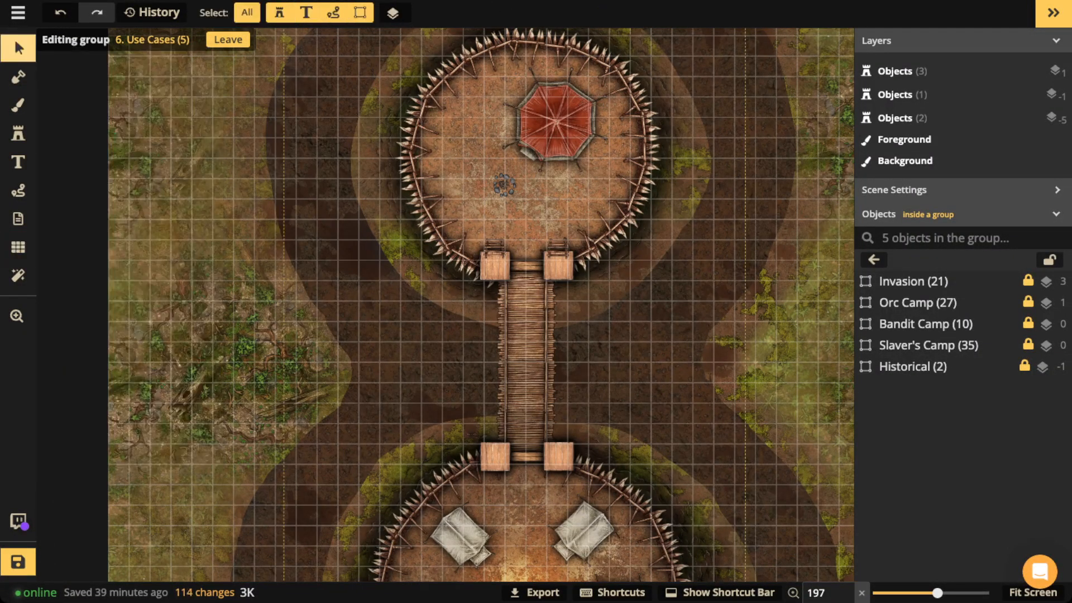
{"action": "scroll", "coordinate": [508, 187], "scroll_direction": "up", "scroll_amount": 3}
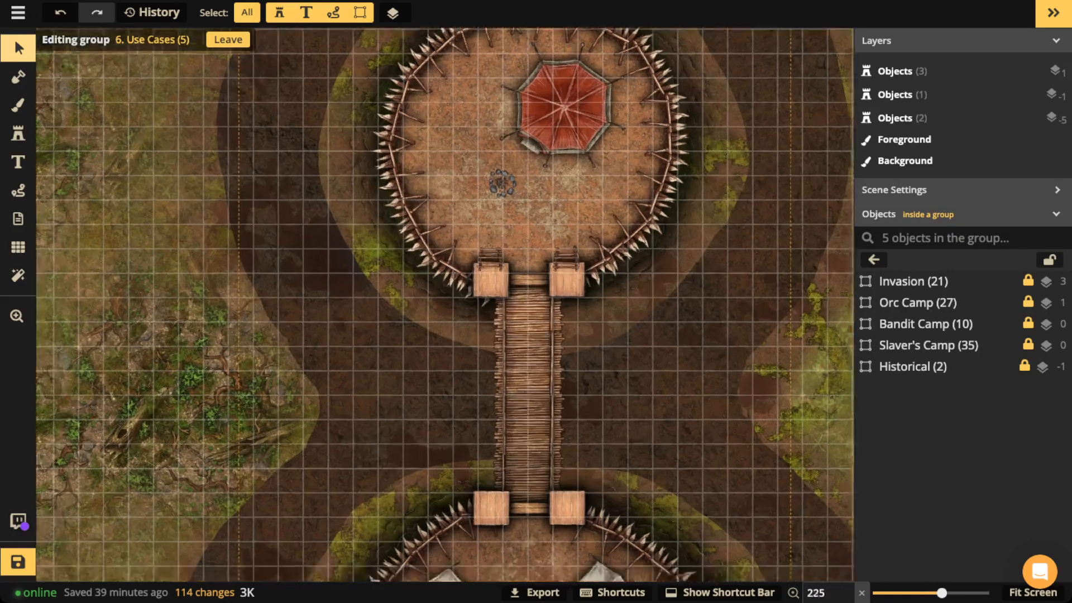
{"action": "left_click_drag", "start_coordinate": [521, 400], "coordinate": [522, 212]}
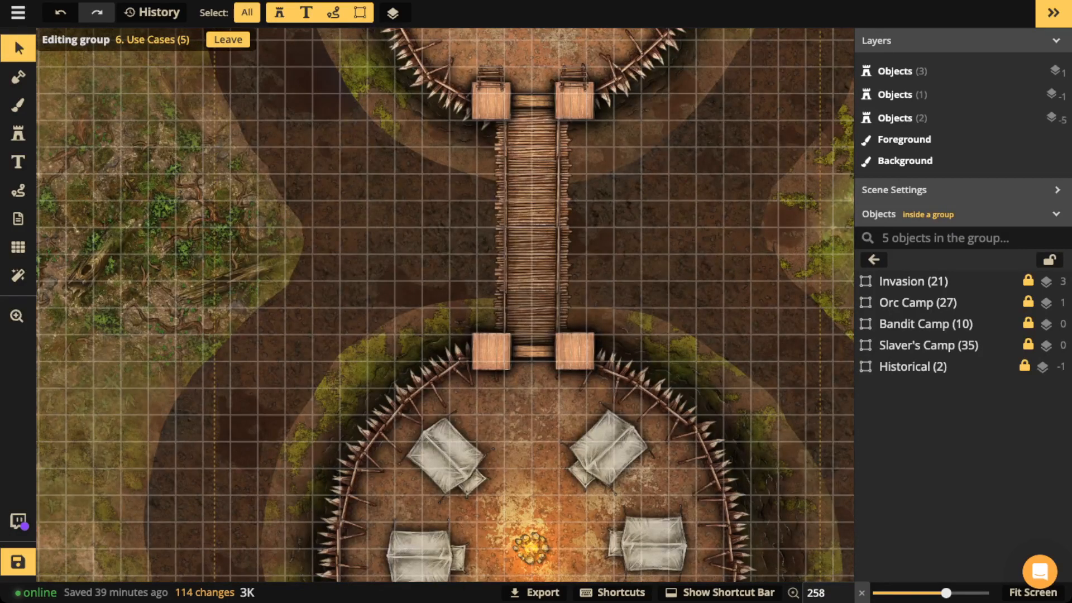
{"action": "scroll", "coordinate": [533, 351], "scroll_direction": "down", "scroll_amount": 2}
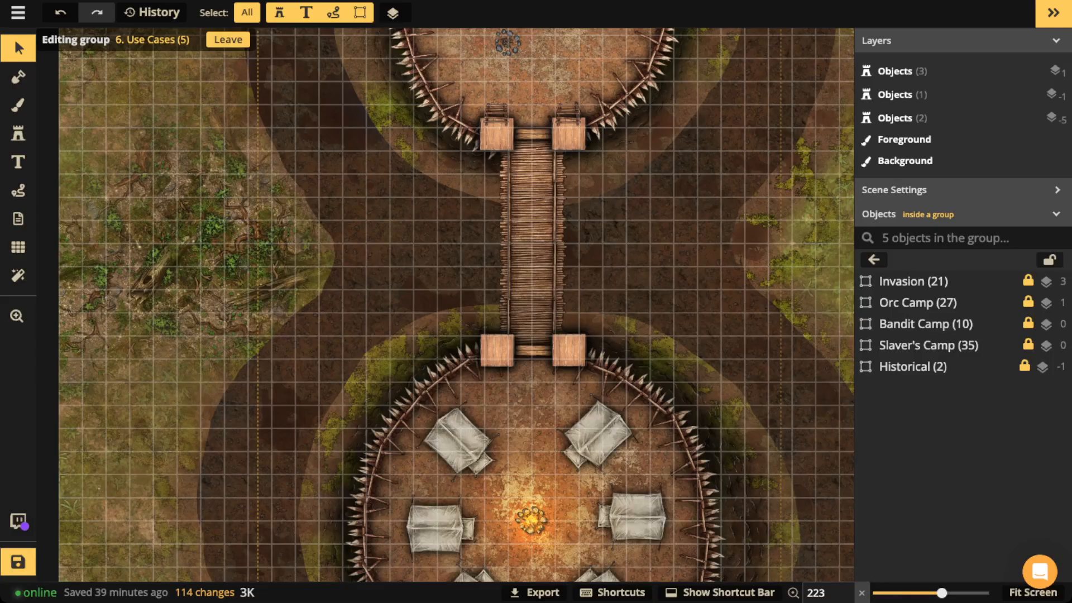
{"action": "scroll", "coordinate": [578, 145], "scroll_direction": "up", "scroll_amount": 6}
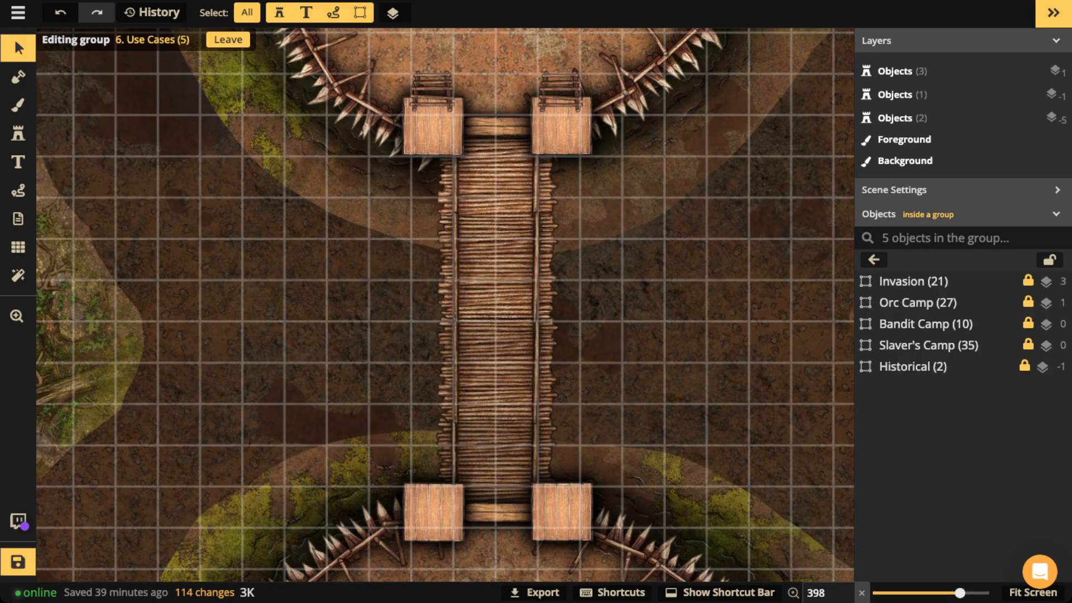
{"action": "key", "text": "space"}
{"action": "left_click_drag", "start_coordinate": [446, 447], "coordinate": [429, 297]}
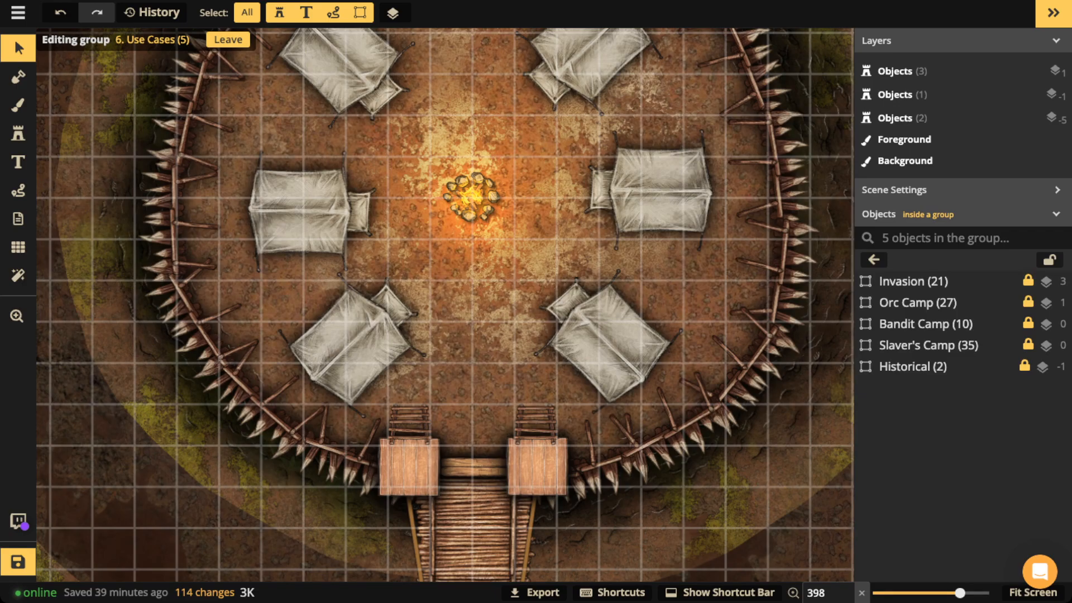
{"action": "key", "text": "space"}
{"action": "left_click_drag", "start_coordinate": [447, 168], "coordinate": [430, 451]}
{"action": "left_click_drag", "start_coordinate": [446, 140], "coordinate": [431, 481]}
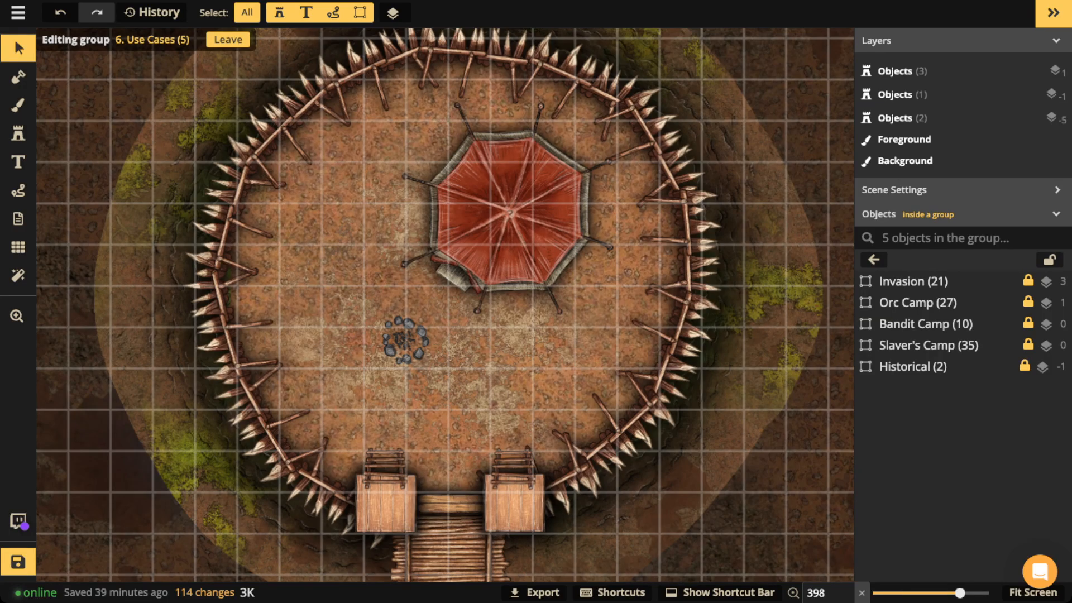
Step: Hide the grid overlay in Grid Options and return to the Select tool
{"action": "left_click", "coordinate": [18, 247]}
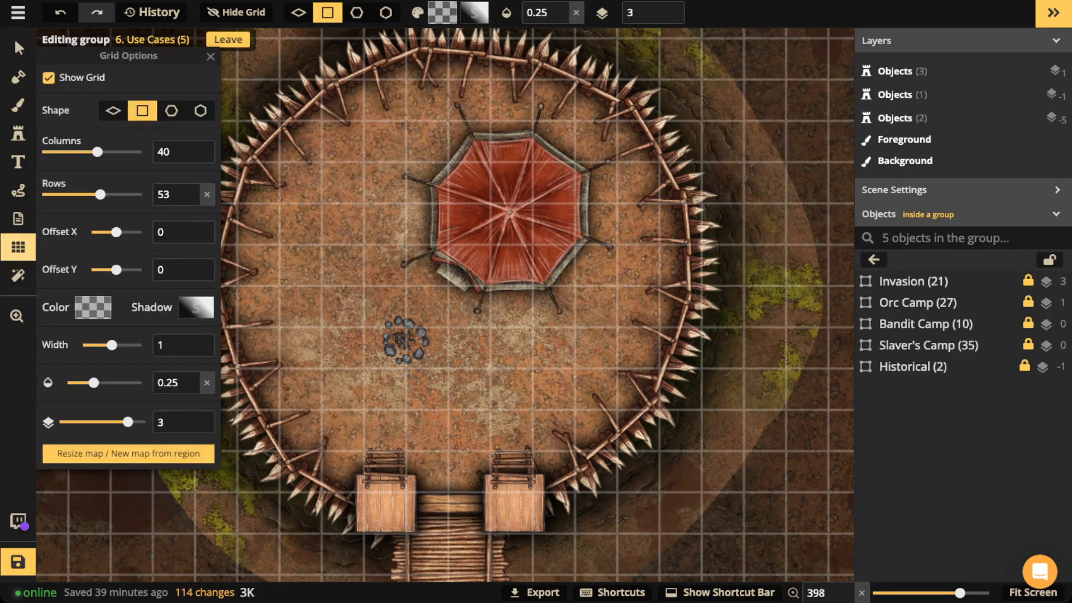
{"action": "left_click", "coordinate": [49, 78]}
{"action": "left_click", "coordinate": [19, 49]}
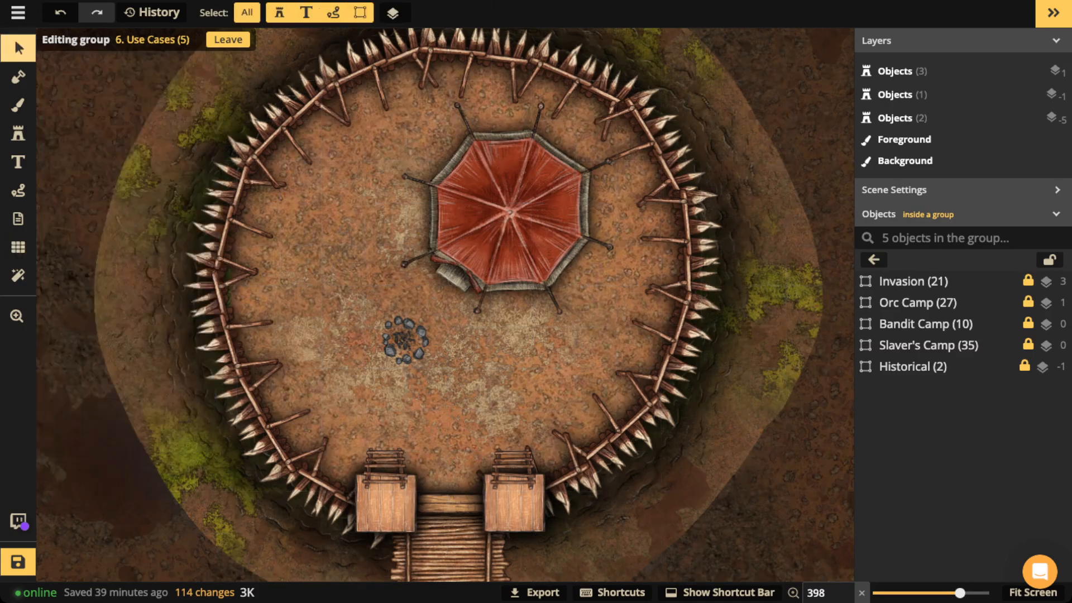
{"action": "scroll", "coordinate": [518, 246], "scroll_direction": "down", "scroll_amount": 5}
{"action": "scroll", "coordinate": [589, 259], "scroll_direction": "down", "scroll_amount": 3}
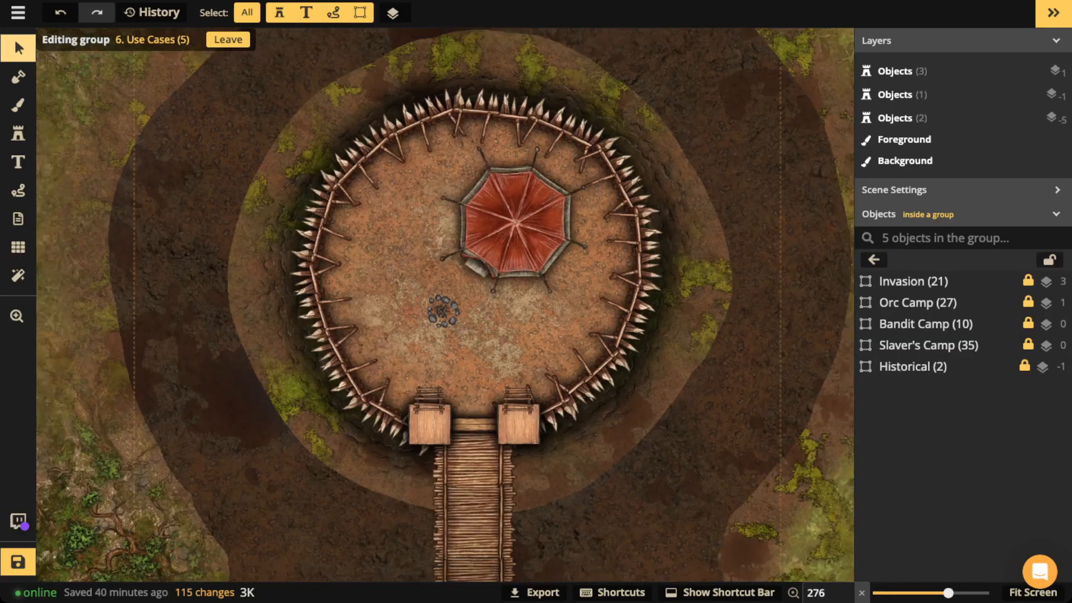
Step: Leave and deselect the 6. Use Cases group, then zoom out to the whole map
{"action": "left_click", "coordinate": [874, 259]}
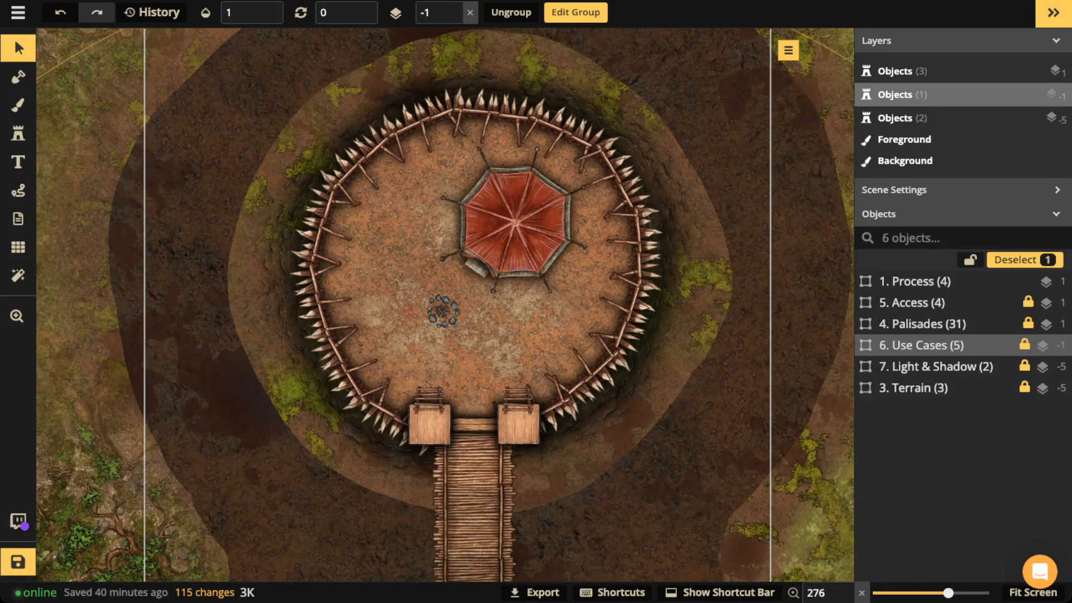
{"action": "key", "text": "Escape"}
{"action": "scroll", "coordinate": [642, 268], "scroll_direction": "down", "scroll_amount": 3}
{"action": "left_click_drag", "start_coordinate": [642, 268], "coordinate": [656, 155]}
{"action": "scroll", "coordinate": [552, 190], "scroll_direction": "down", "scroll_amount": 7}
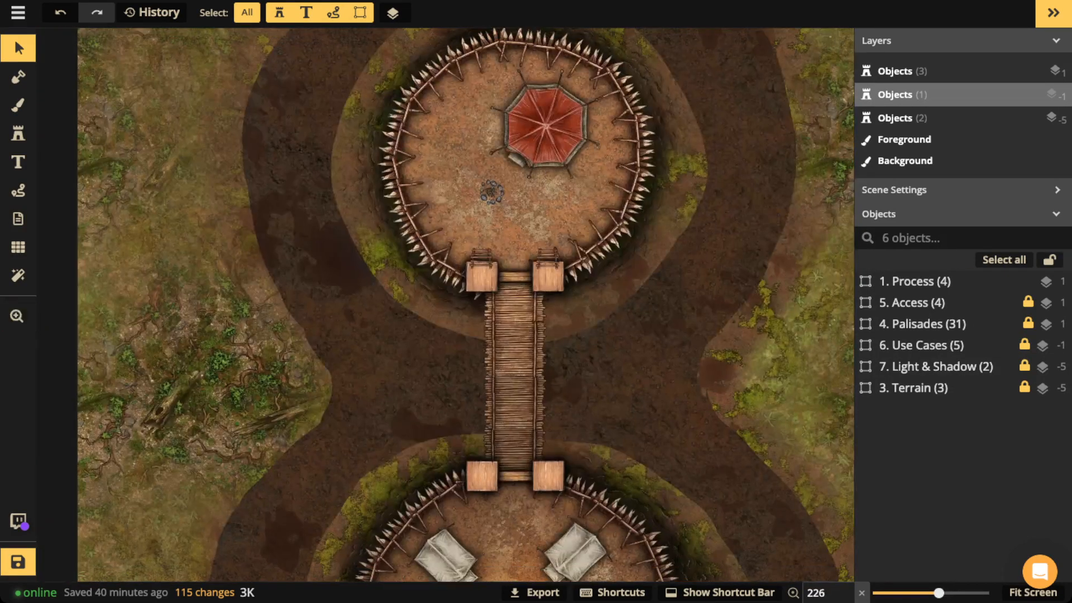
{"action": "scroll", "coordinate": [525, 304], "scroll_direction": "down", "scroll_amount": 4}
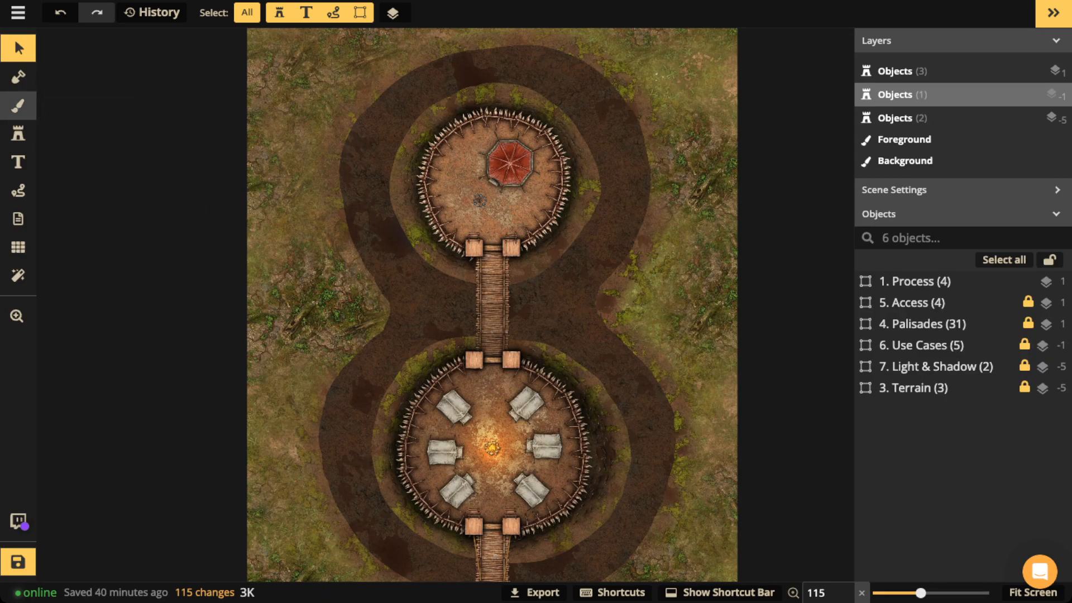
{"action": "left_click", "coordinate": [18, 105]}
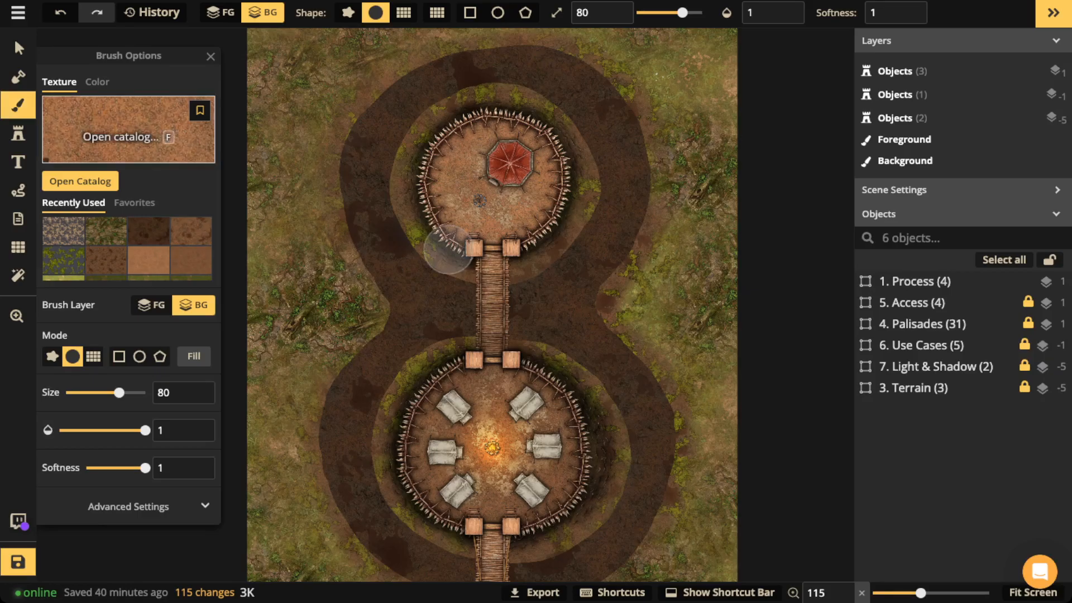
Step: Filter the Texture Catalog to Used in this Map textures, then close it
{"action": "left_click", "coordinate": [130, 119]}
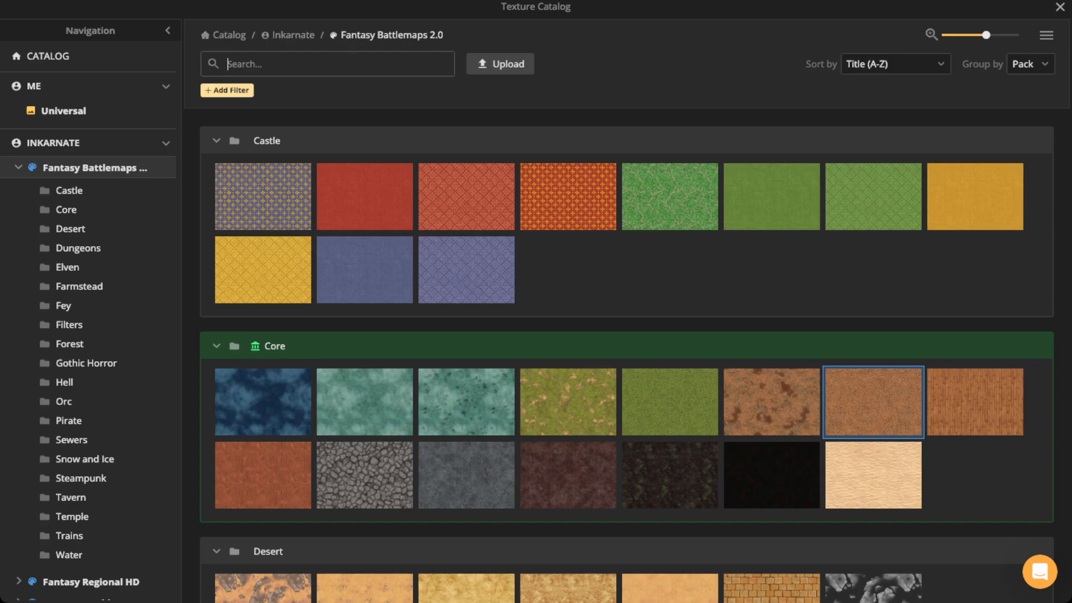
{"action": "left_click", "coordinate": [227, 90]}
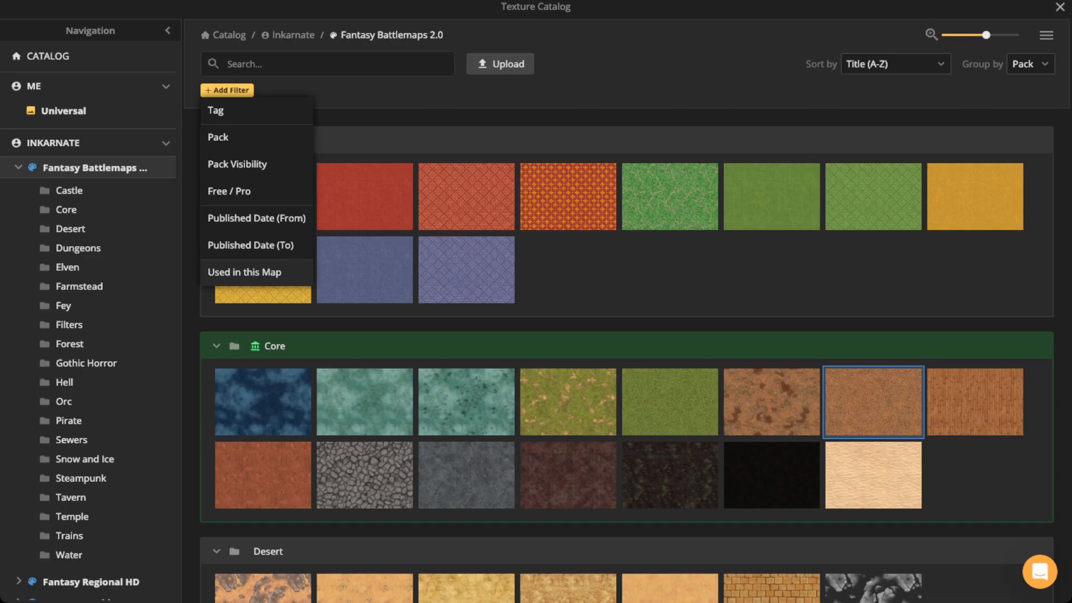
{"action": "left_click", "coordinate": [244, 272]}
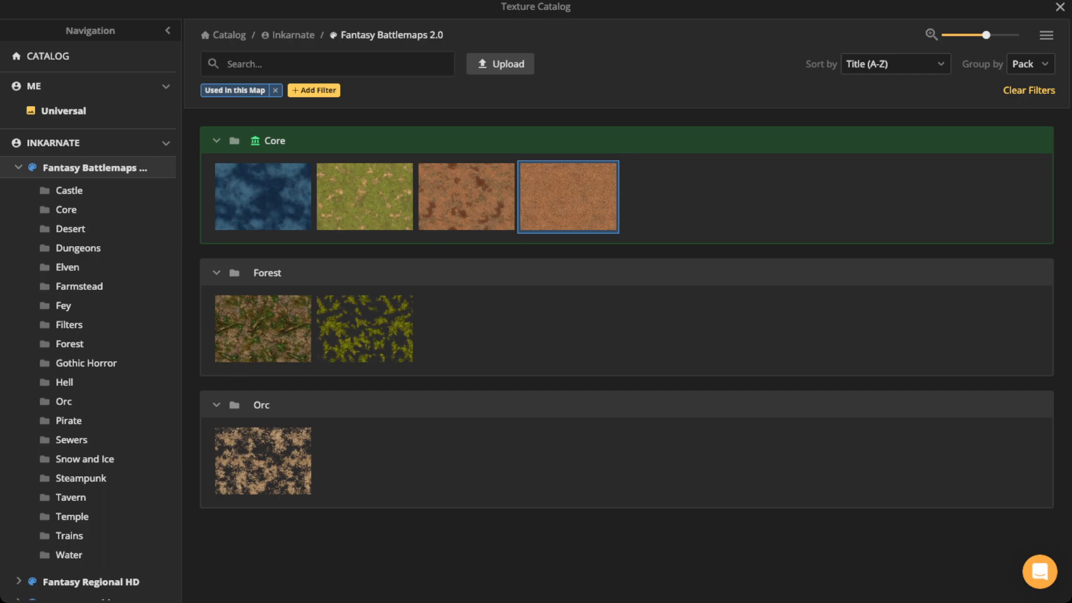
{"action": "key", "text": "Escape"}
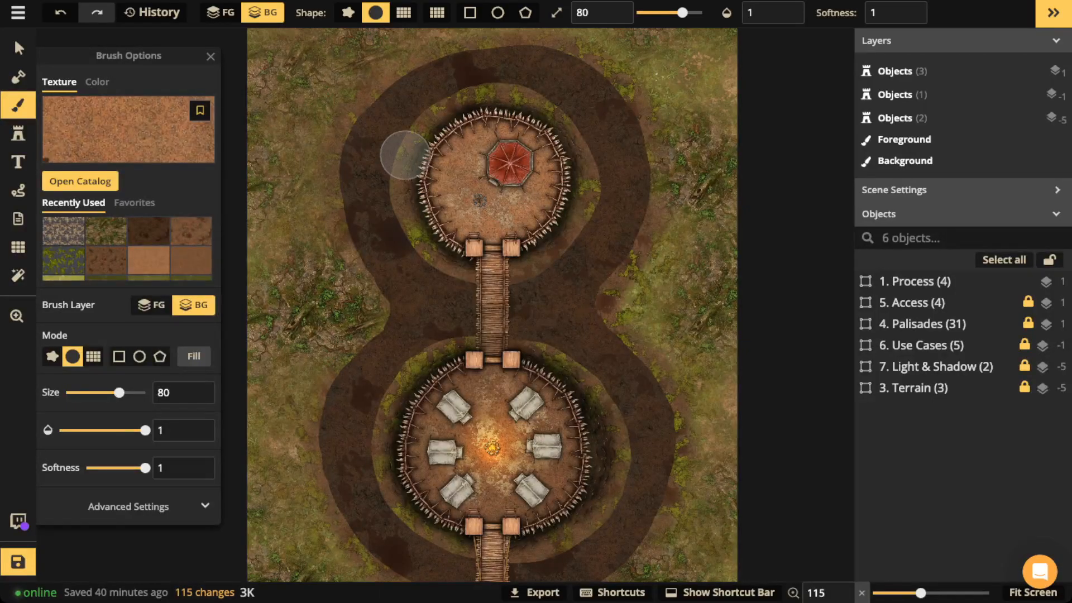
Step: Reopen the Texture Catalog listing this map's Core, Forest and Orc textures
{"action": "scroll", "coordinate": [357, 156], "scroll_direction": "down", "scroll_amount": 2}
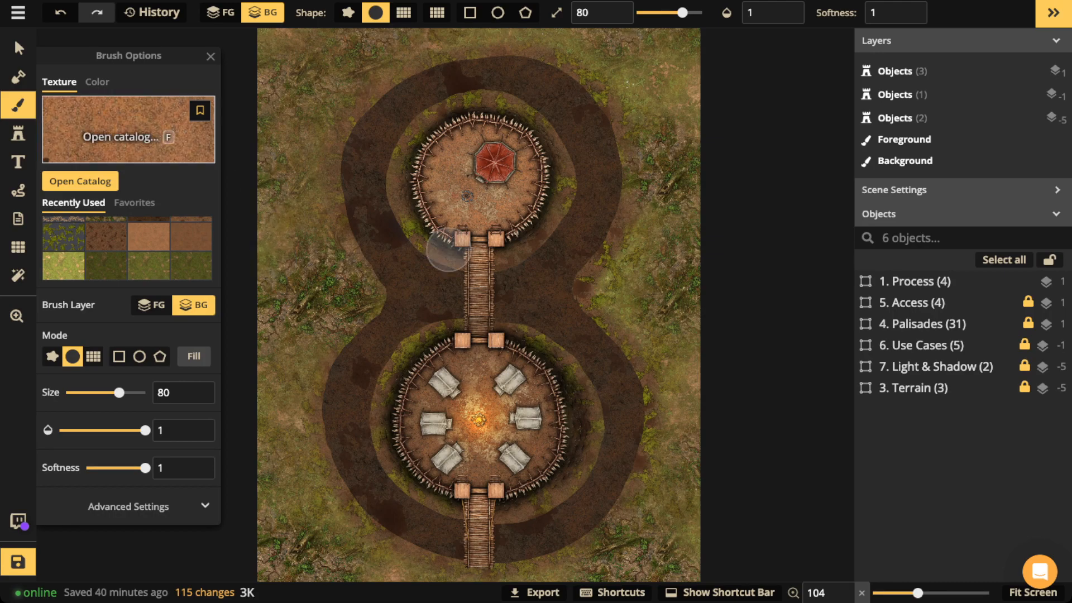
{"action": "key", "text": "f"}
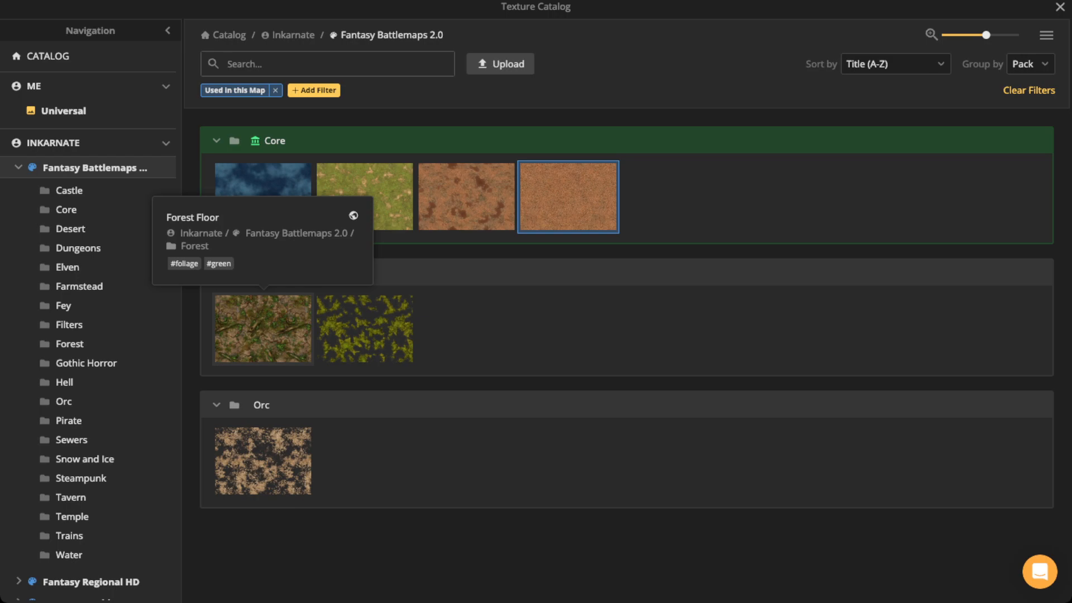
Step: Pick the Core Dirt texture, review the Dirt and Forest Floor info cards, and close the catalog
{"action": "left_click", "coordinate": [469, 313]}
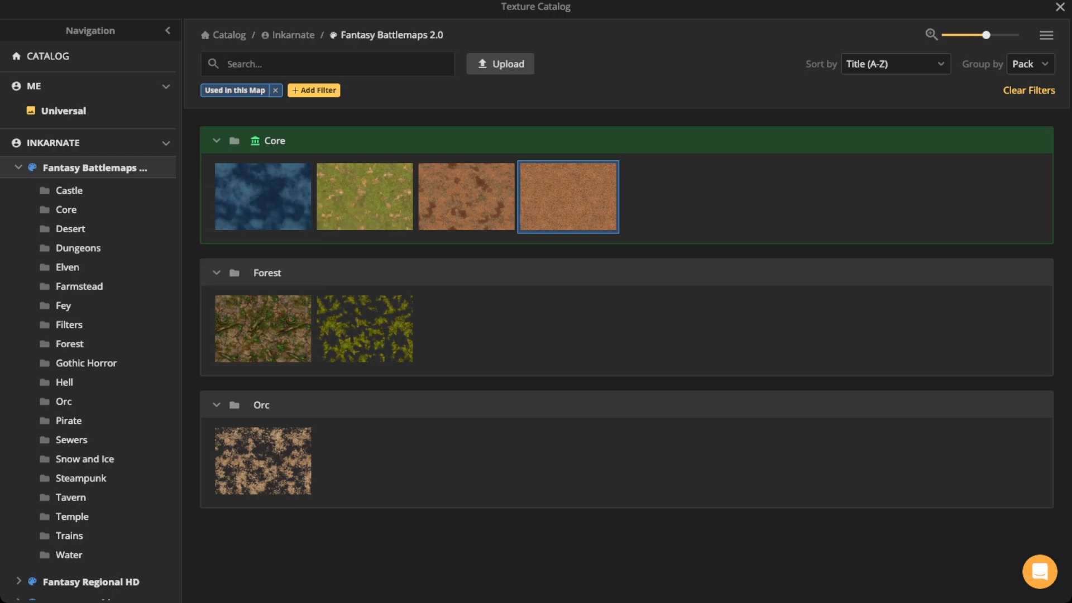
{"action": "mouse_move", "coordinate": [467, 195]}
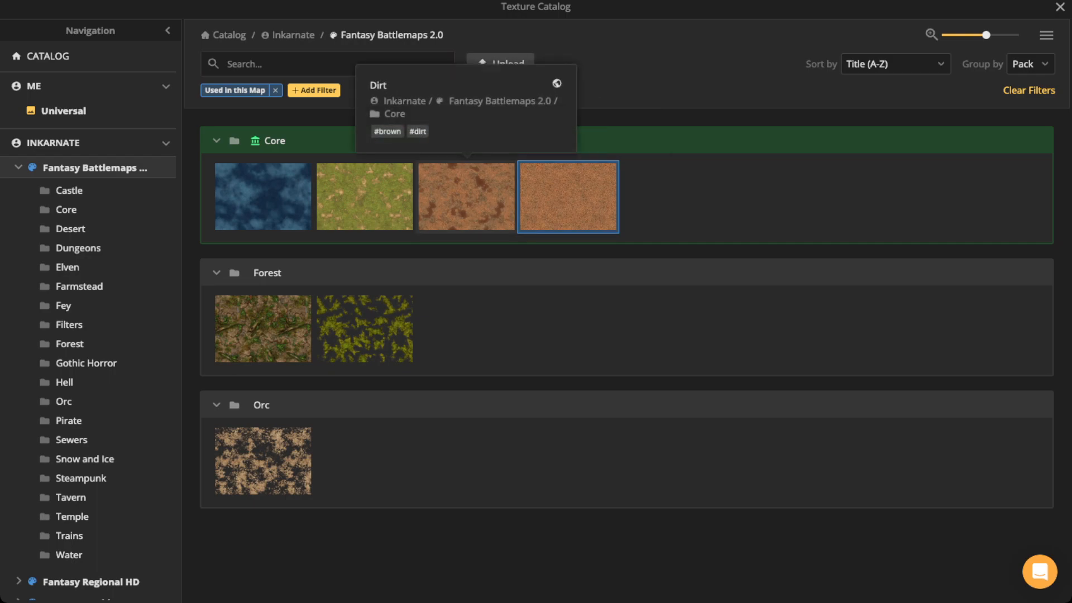
{"action": "mouse_move", "coordinate": [569, 197]}
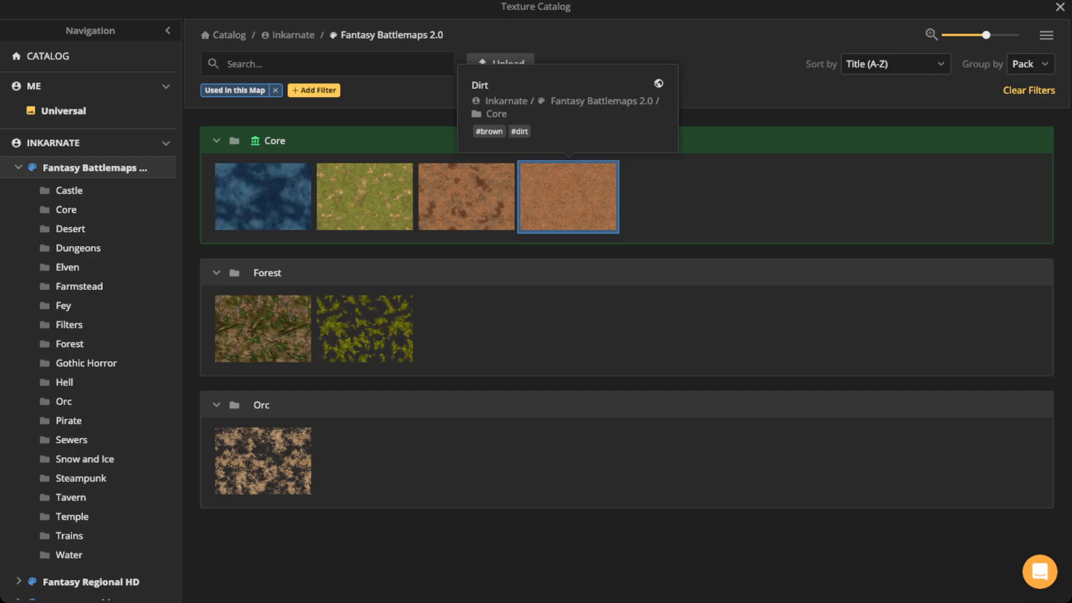
{"action": "mouse_move", "coordinate": [365, 328]}
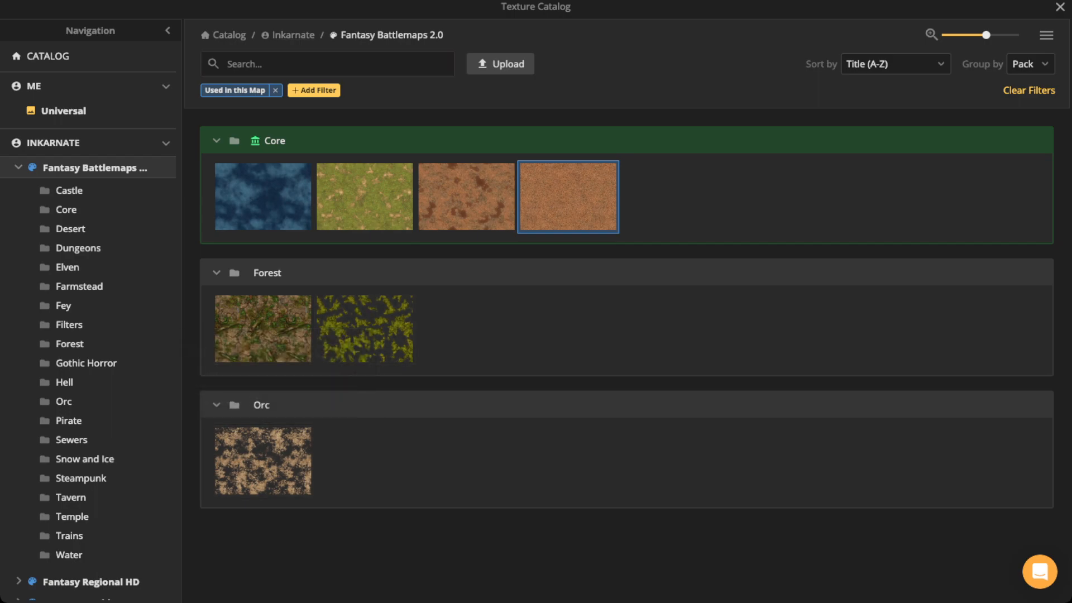
{"action": "key", "text": "Escape"}
Step: Zoom into the southern enclosure and draw a red freehand path loop beside the campfire
{"action": "scroll", "coordinate": [489, 413], "scroll_direction": "up", "scroll_amount": 5}
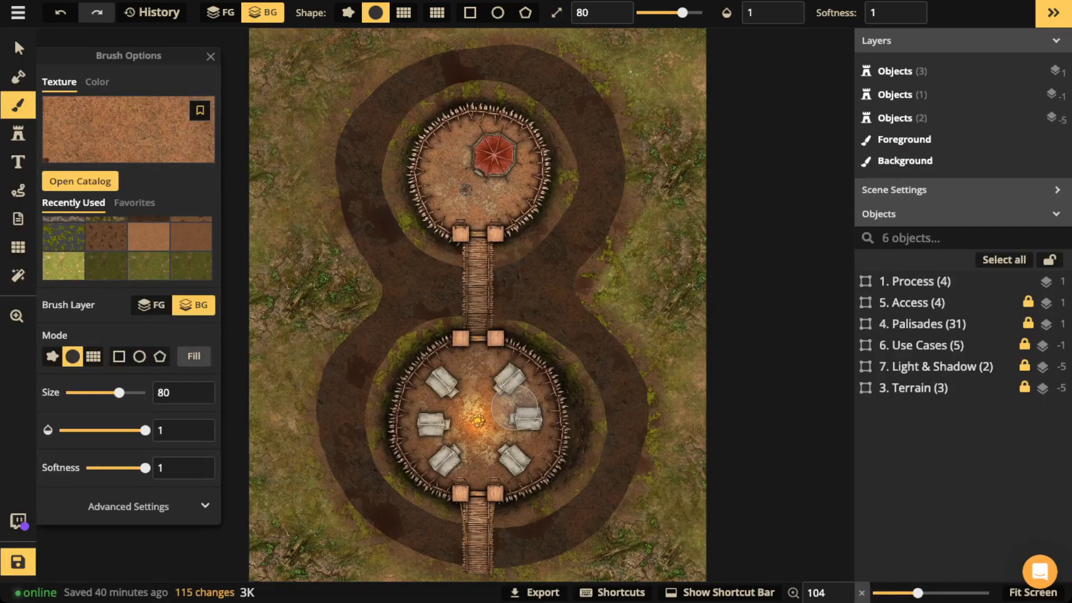
{"action": "scroll", "coordinate": [482, 419], "scroll_direction": "up", "scroll_amount": 5}
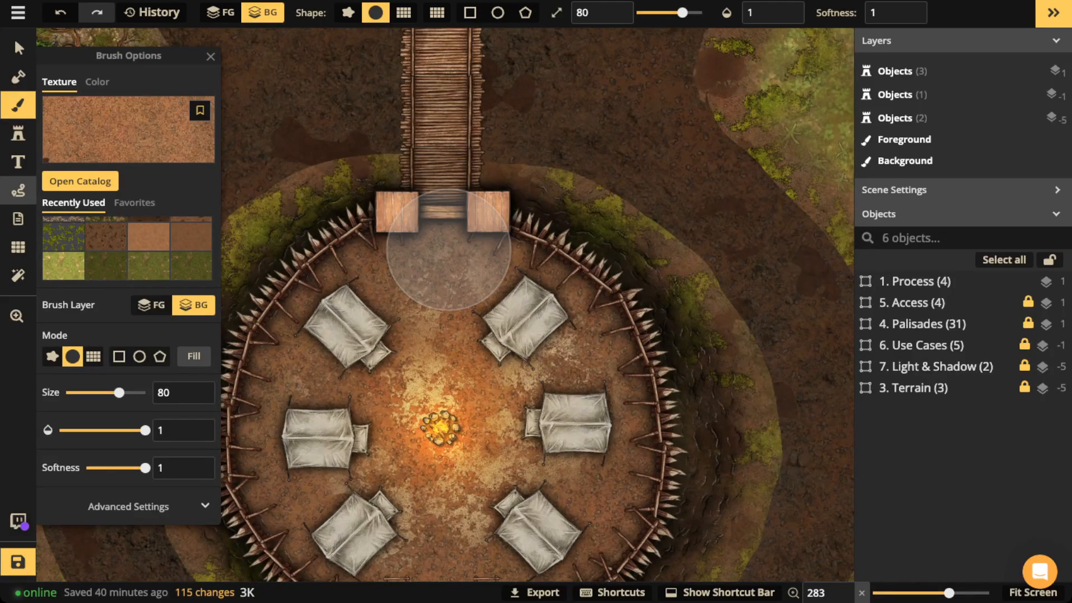
{"action": "left_click", "coordinate": [17, 190]}
{"action": "mouse_move", "coordinate": [503, 401]}
{"action": "left_mouse_down"}
{"action": "mouse_move", "coordinate": [479, 419]}
{"action": "mouse_move", "coordinate": [493, 447]}
{"action": "mouse_move", "coordinate": [470, 498]}
{"action": "mouse_move", "coordinate": [544, 483]}
{"action": "mouse_move", "coordinate": [505, 403]}
{"action": "left_mouse_up"}
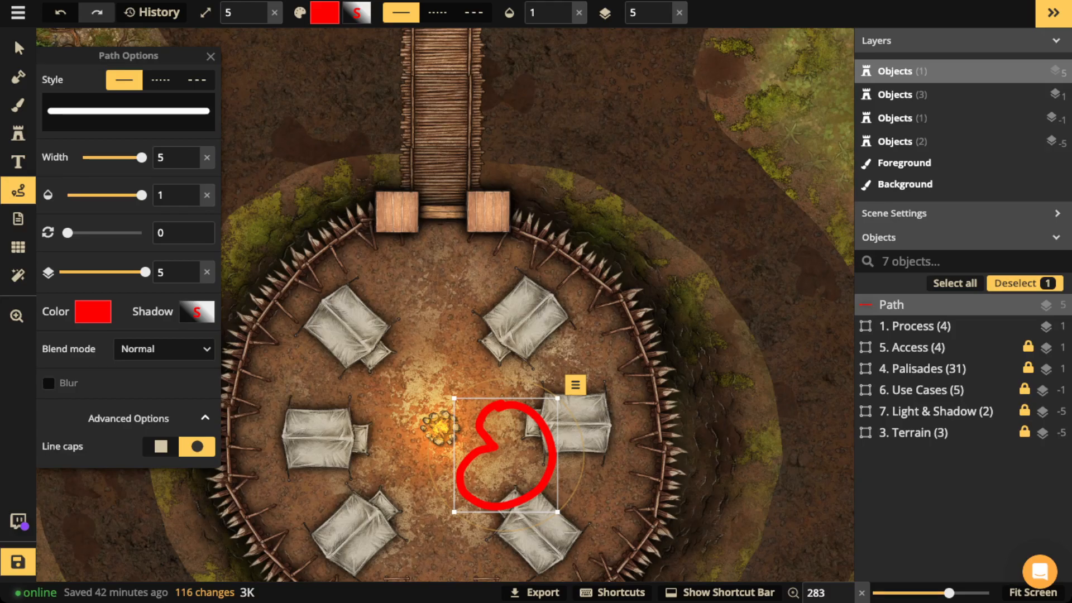
Step: Delete the red path, then draw and delete a test loop on the grass east of the ditch
{"action": "key", "text": "Delete"}
{"action": "key", "text": "space"}
{"action": "mouse_move", "coordinate": [782, 53]}
{"action": "left_mouse_down"}
{"action": "mouse_move", "coordinate": [613, 152]}
{"action": "mouse_move", "coordinate": [564, 192]}
{"action": "mouse_move", "coordinate": [564, 217]}
{"action": "mouse_move", "coordinate": [656, 203]}
{"action": "mouse_move", "coordinate": [662, 167]}
{"action": "left_mouse_up"}
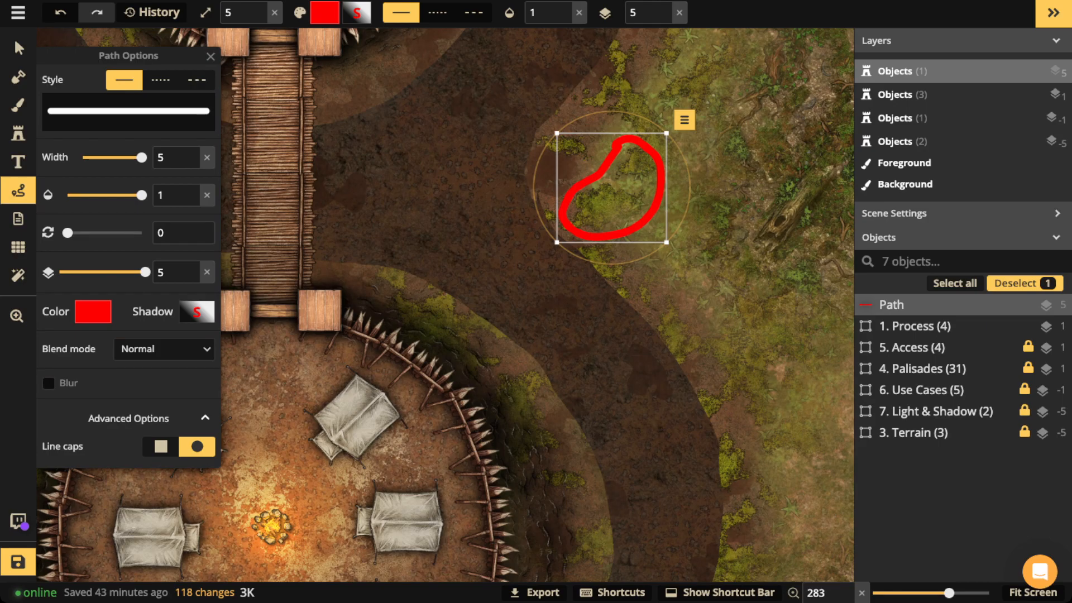
{"action": "key", "text": "Delete"}
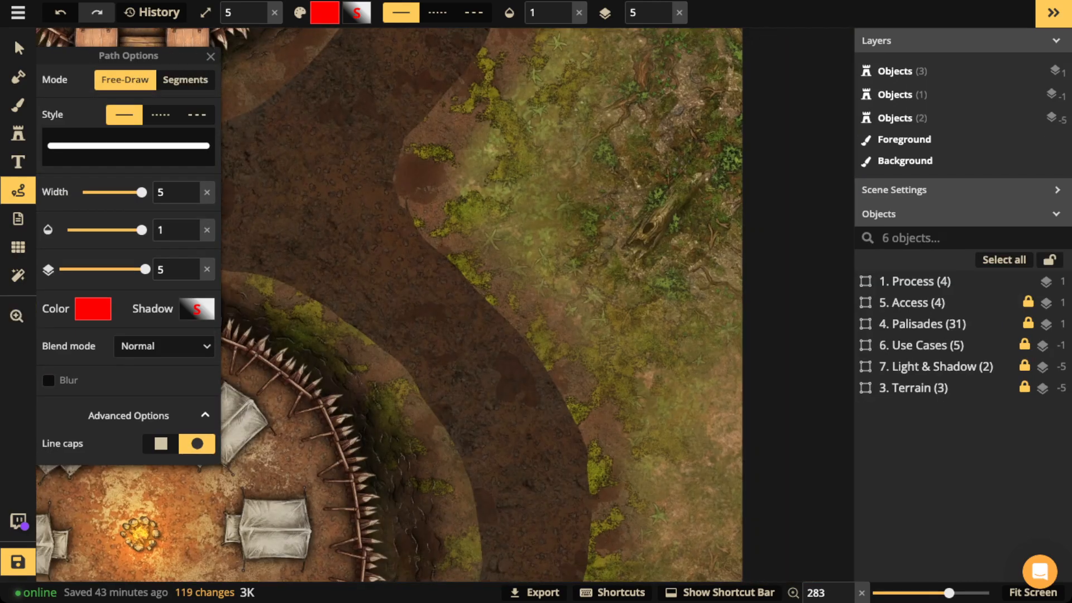
{"action": "mouse_move", "coordinate": [667, 167]}
{"action": "left_mouse_down"}
{"action": "mouse_move", "coordinate": [628, 190]}
{"action": "mouse_move", "coordinate": [617, 254]}
{"action": "mouse_move", "coordinate": [732, 196]}
{"action": "mouse_move", "coordinate": [682, 156]}
{"action": "left_mouse_up"}
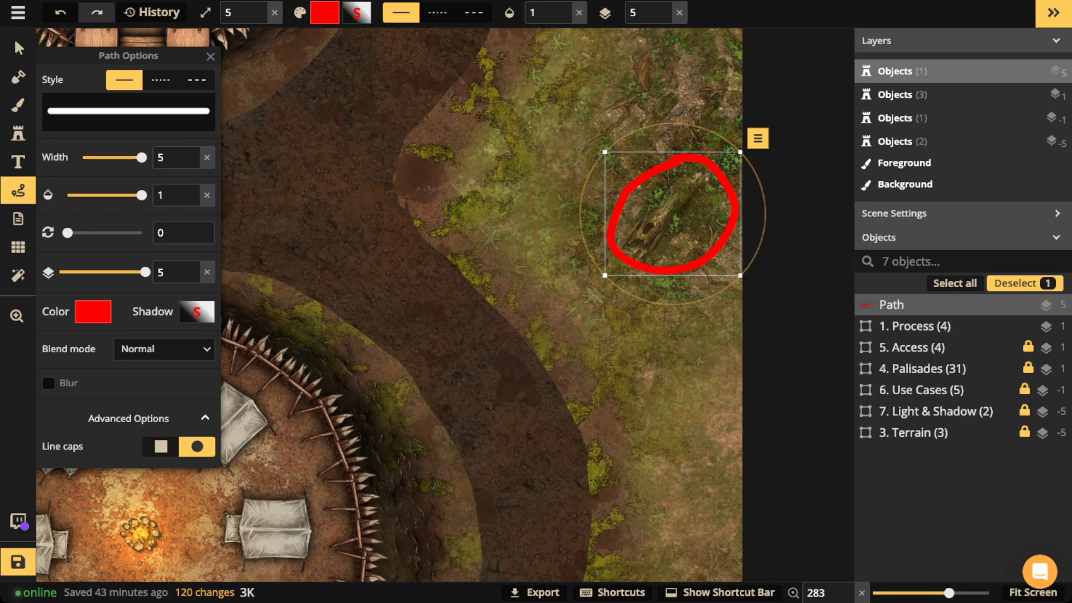
{"action": "key", "text": "Delete"}
Step: Reactivate the background texture brush at size 80, close Brush Options, and zoom out
{"action": "key", "text": "v"}
{"action": "scroll", "coordinate": [389, 305], "scroll_direction": "down", "scroll_amount": 4}
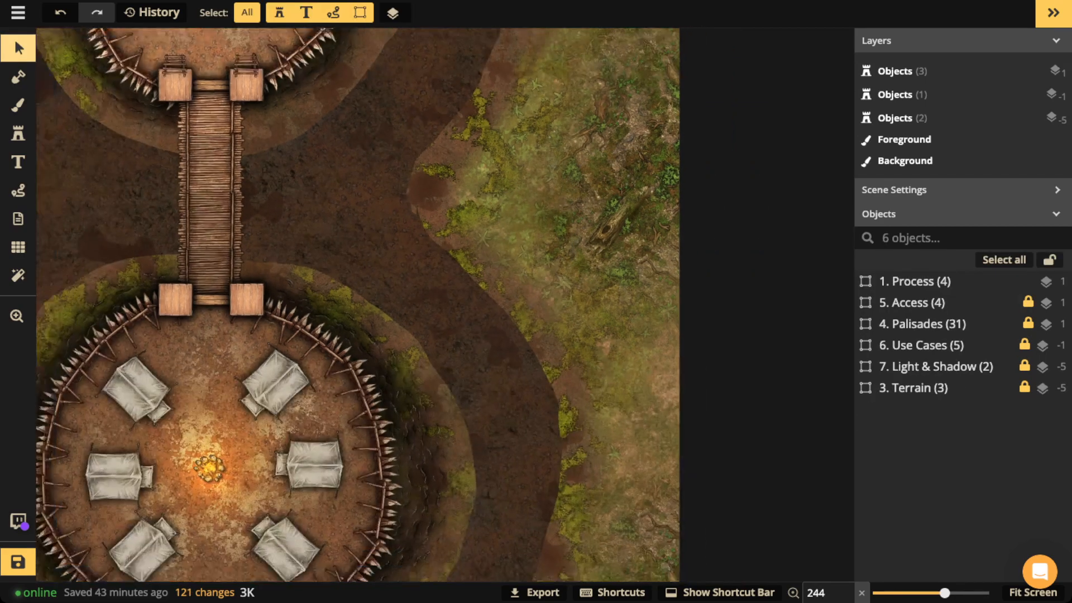
{"action": "scroll", "coordinate": [390, 304], "scroll_direction": "down", "scroll_amount": 5}
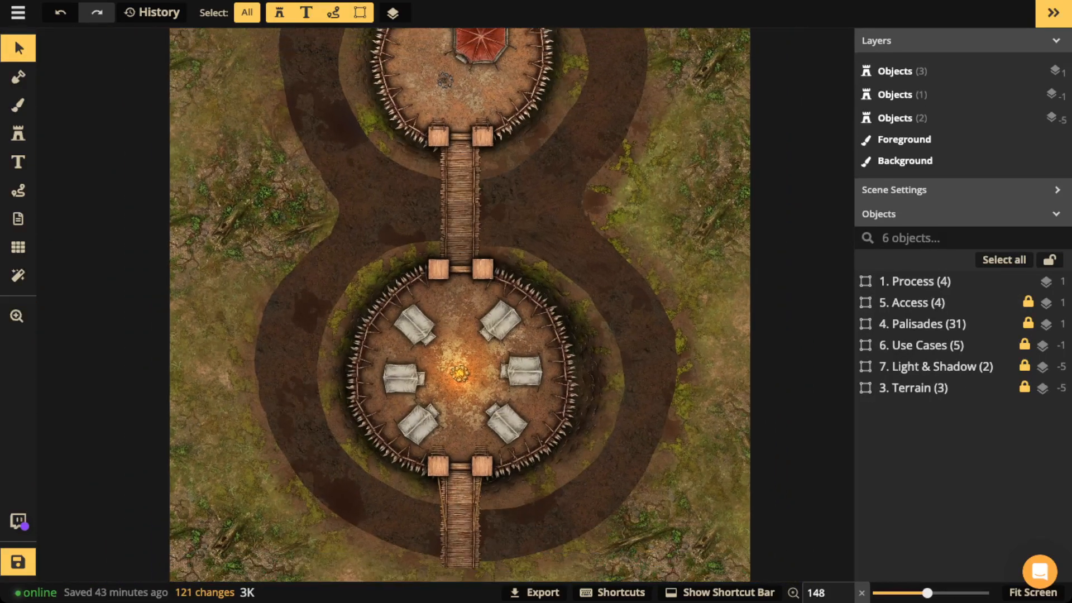
{"action": "scroll", "coordinate": [389, 304], "scroll_direction": "down", "scroll_amount": 2}
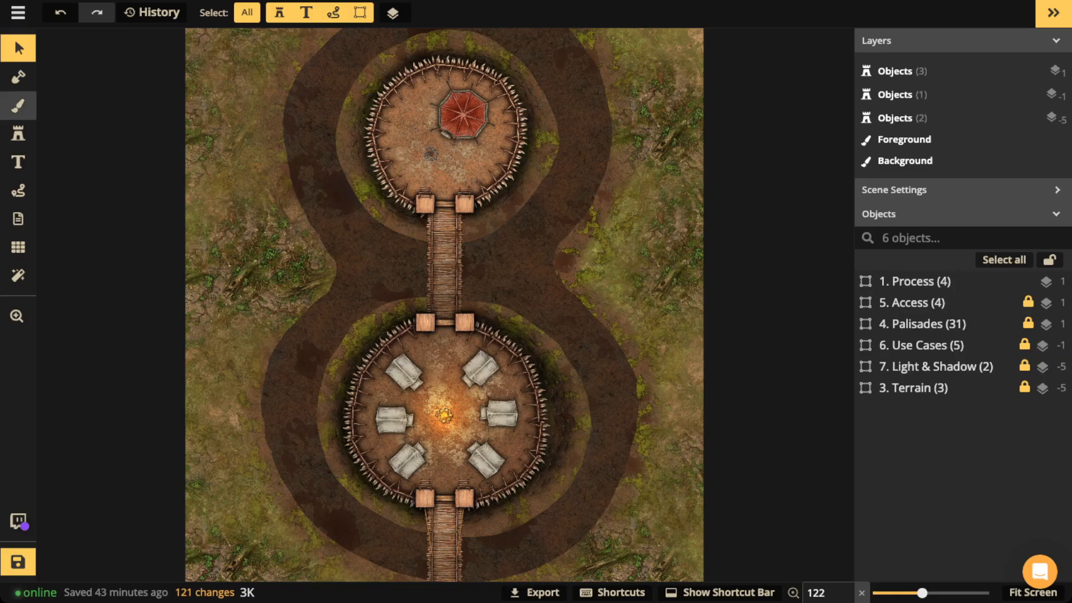
{"action": "left_click", "coordinate": [18, 105]}
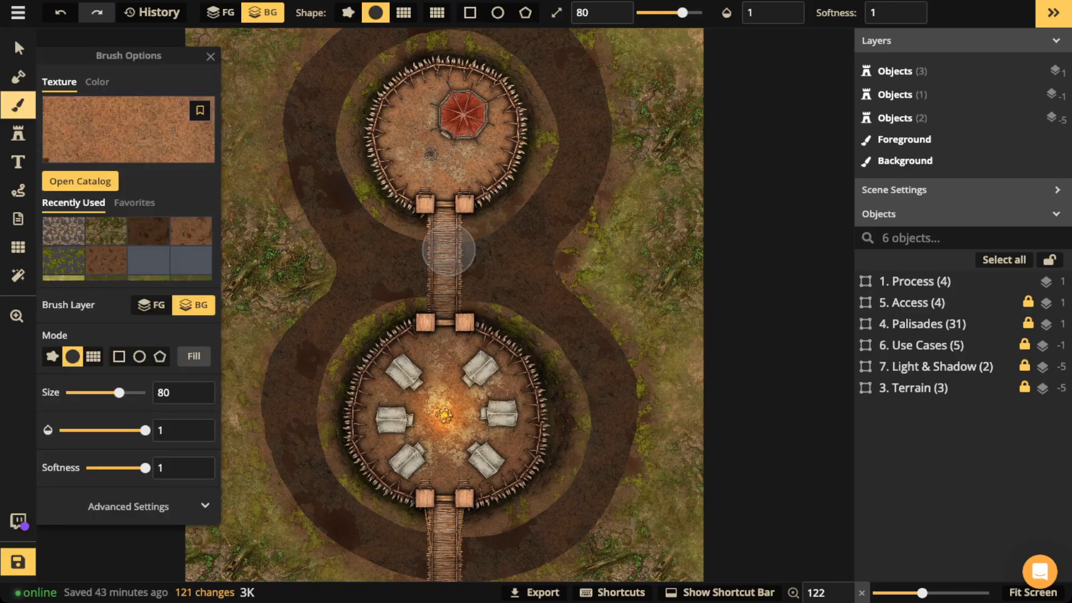
{"action": "key", "text": "f"}
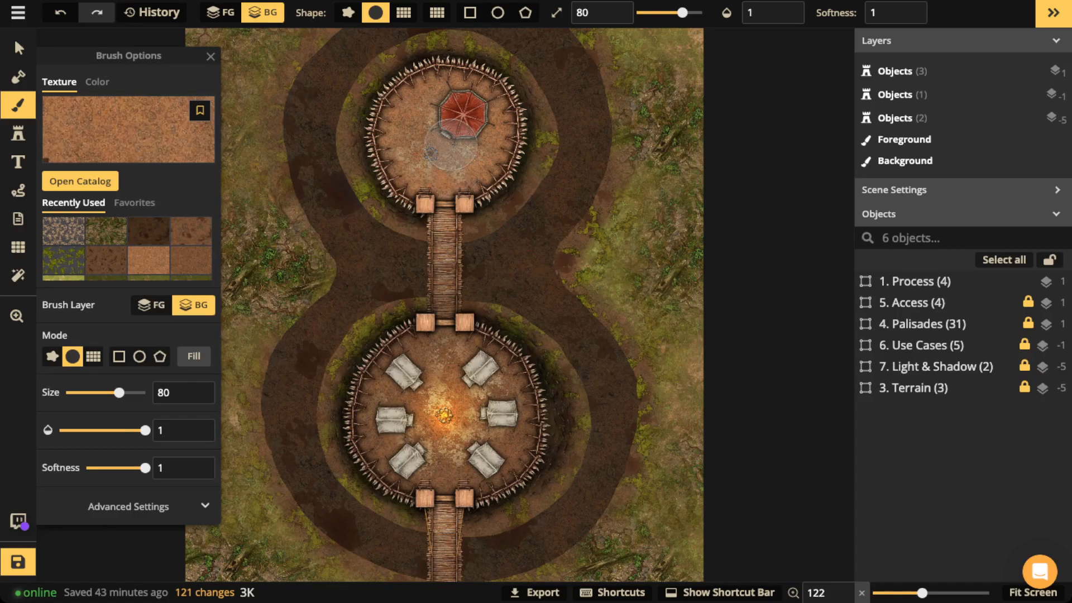
{"action": "left_click", "coordinate": [211, 56]}
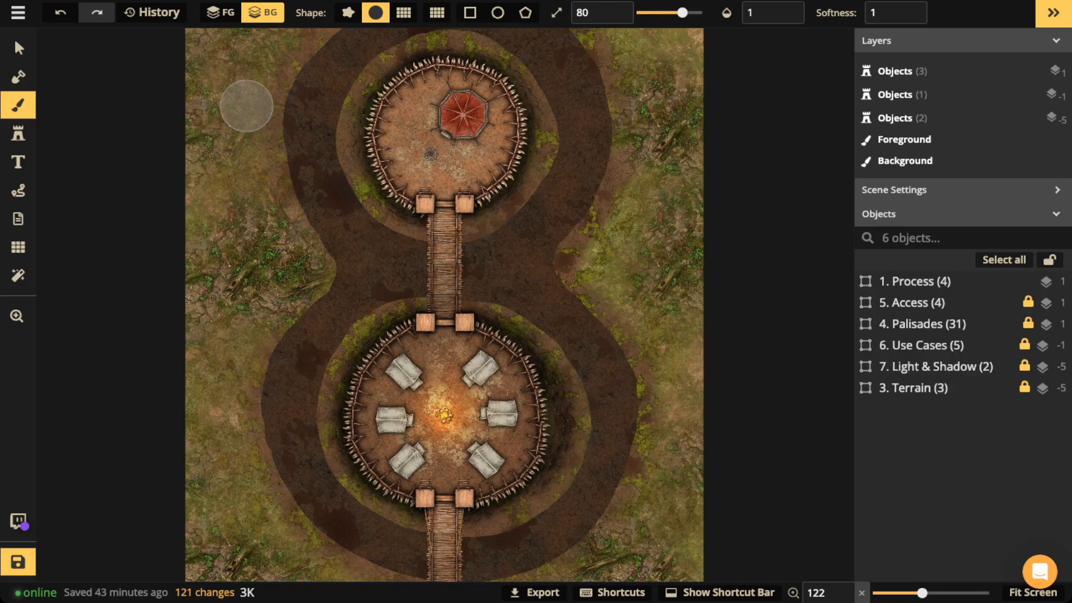
{"action": "scroll", "coordinate": [293, 148], "scroll_direction": "down", "scroll_amount": 1}
{"action": "scroll", "coordinate": [389, 154], "scroll_direction": "down", "scroll_amount": 1}
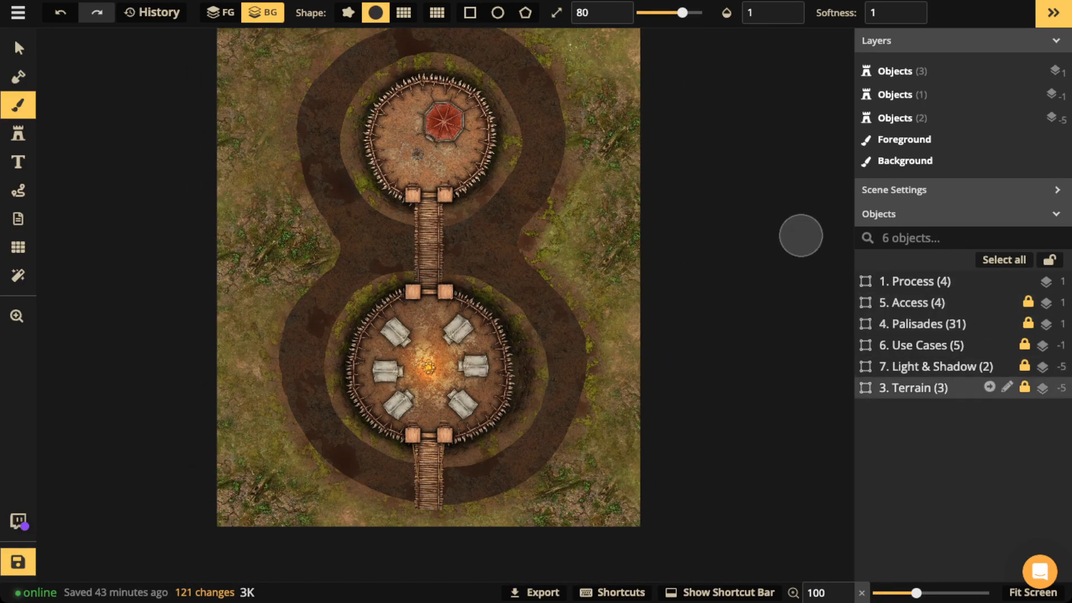
Step: Enter the 7. Light & Shadow group and raise the lights and ditch shadow opacity to 1
{"action": "left_click", "coordinate": [944, 366]}
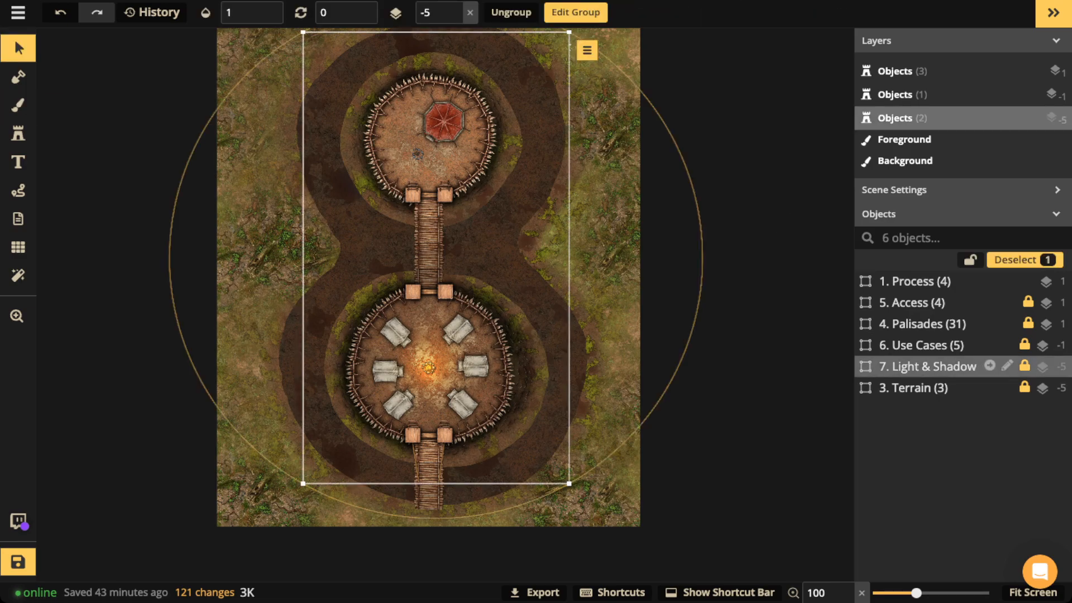
{"action": "left_click", "coordinate": [990, 366]}
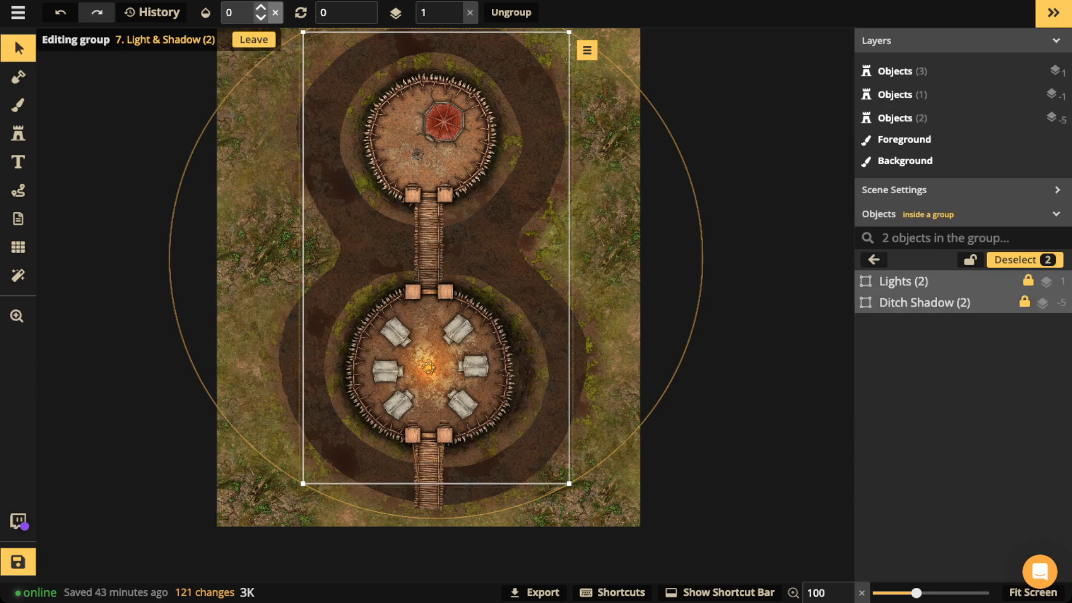
{"action": "left_click", "coordinate": [260, 7]}
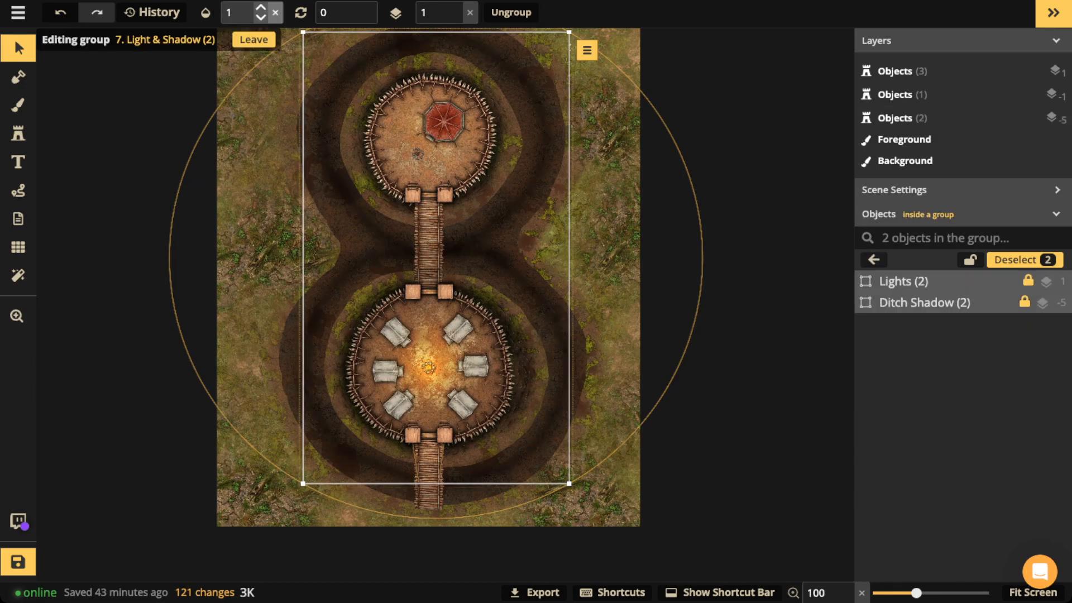
{"action": "left_click", "coordinate": [314, 121]}
{"action": "scroll", "coordinate": [315, 121], "scroll_direction": "up", "scroll_amount": 2}
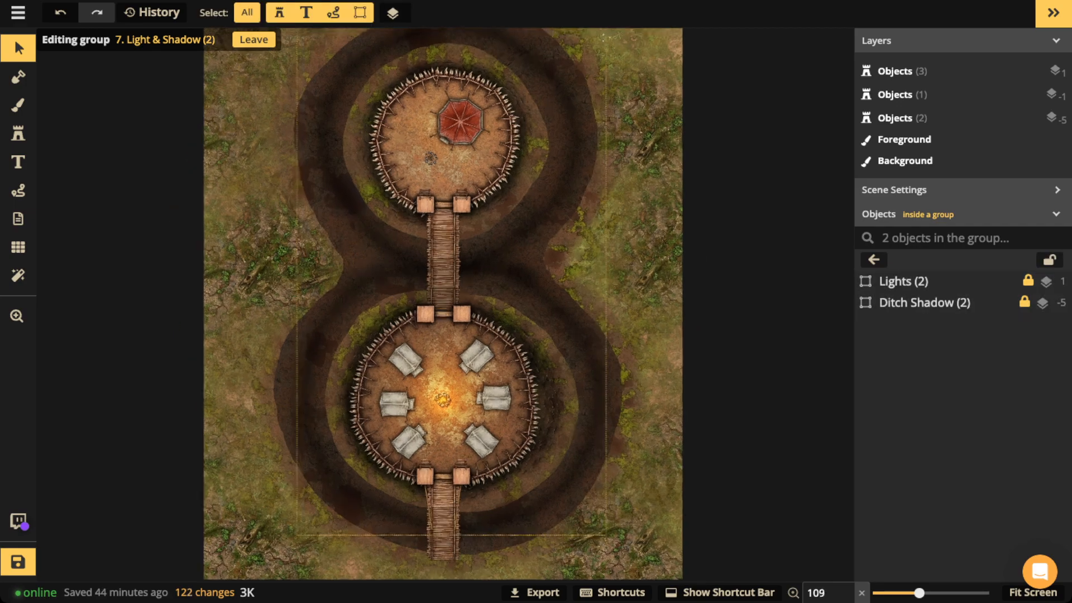
{"action": "scroll", "coordinate": [315, 121], "scroll_direction": "up", "scroll_amount": 8}
{"action": "key", "text": "space"}
{"action": "left_click_drag", "start_coordinate": [315, 122], "coordinate": [318, 222]}
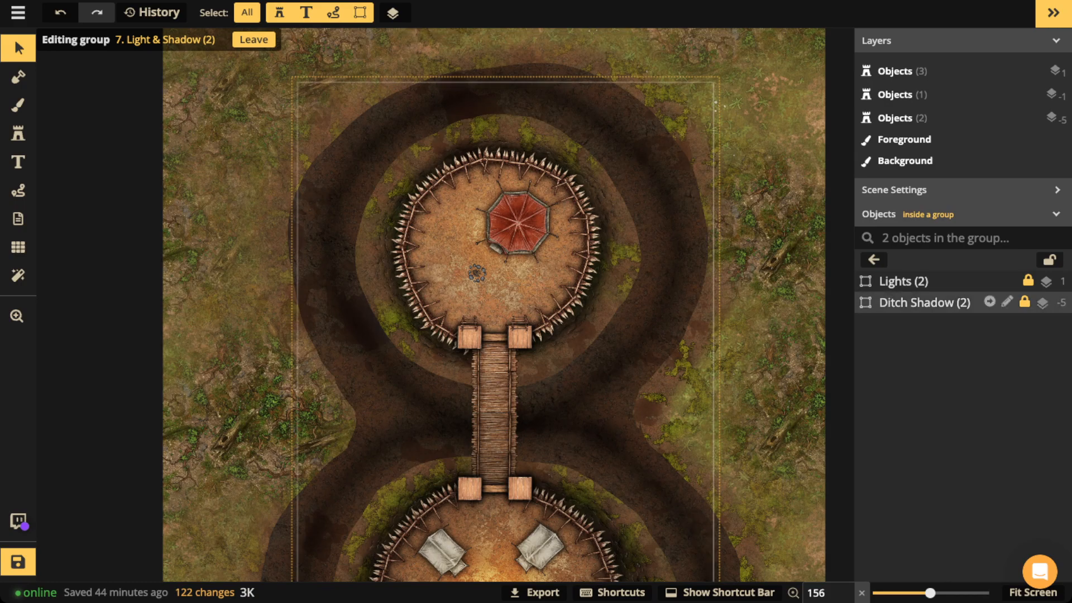
Step: Preview the map with the ditch shadow at opacity 0, then restore it to 1
{"action": "left_click", "coordinate": [925, 302]}
{"action": "left_click", "coordinate": [245, 12]}
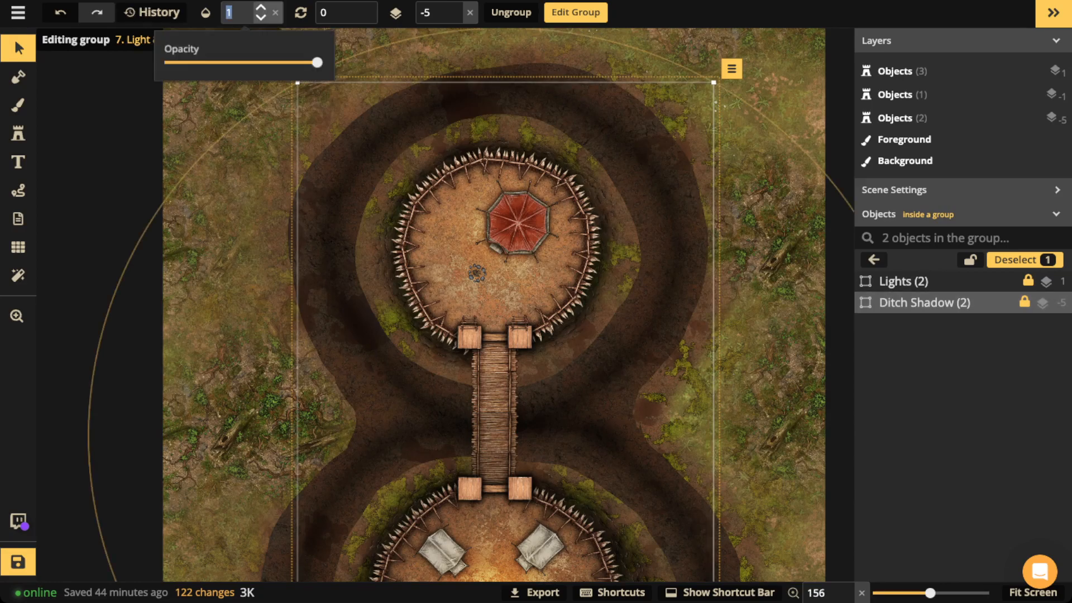
{"action": "type", "text": "0"}
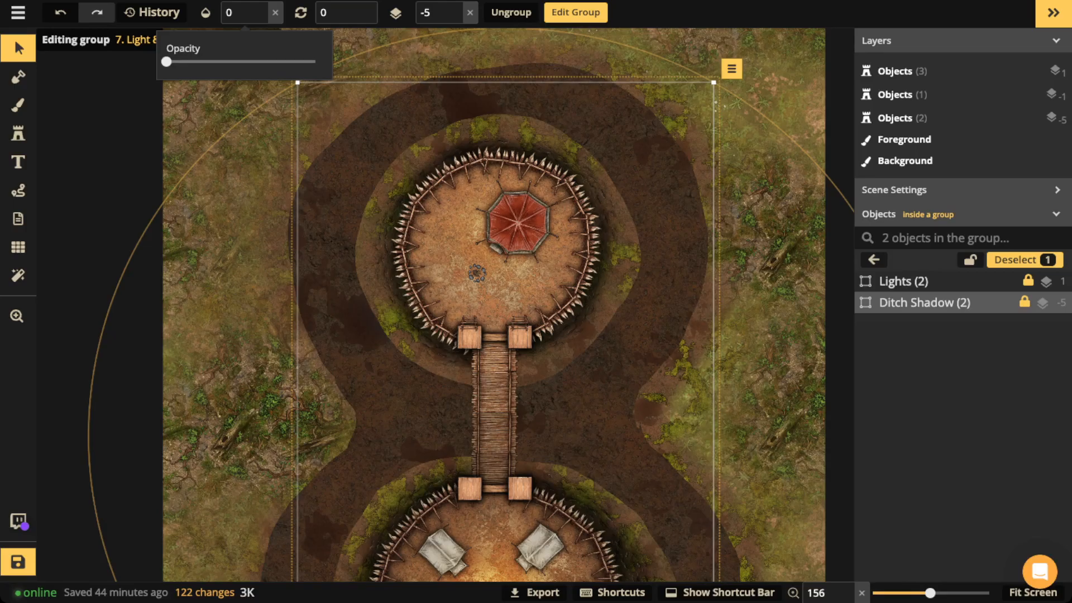
{"action": "left_click", "coordinate": [275, 13]}
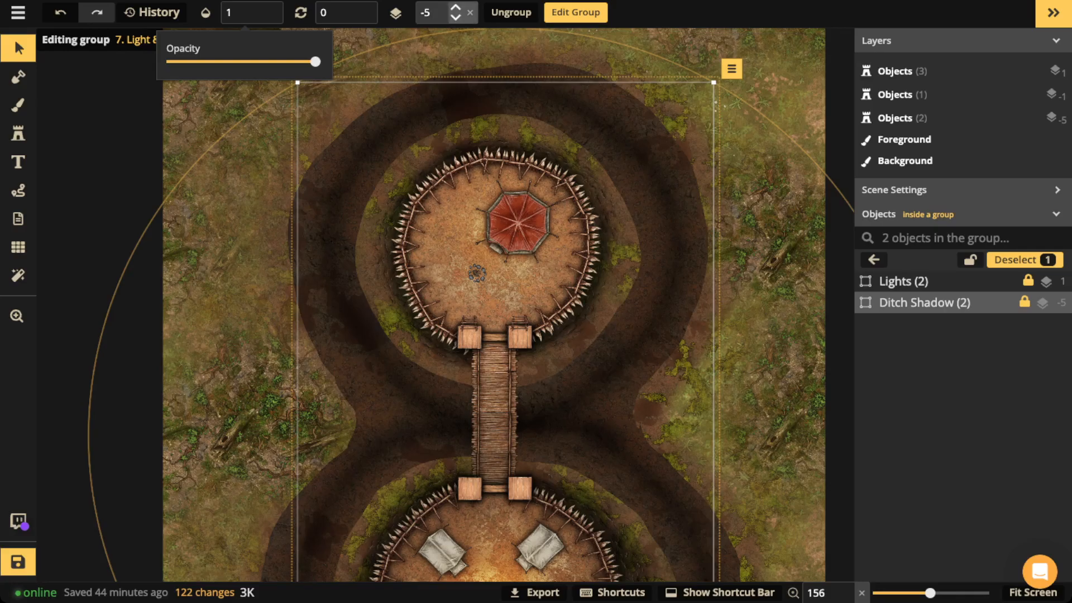
Step: Select the Lights object, bring the lower enclosure into view, and leave the Light & Shadow group
{"action": "left_click", "coordinate": [916, 281]}
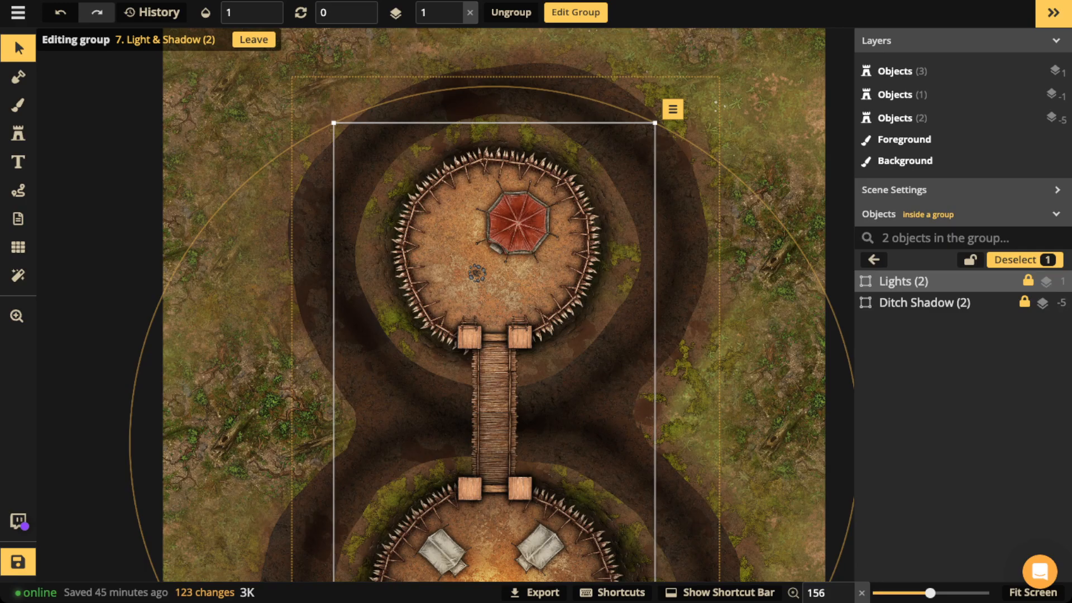
{"action": "left_click_drag", "start_coordinate": [495, 390], "coordinate": [502, 262]}
{"action": "scroll", "coordinate": [478, 300], "scroll_direction": "down", "scroll_amount": 5}
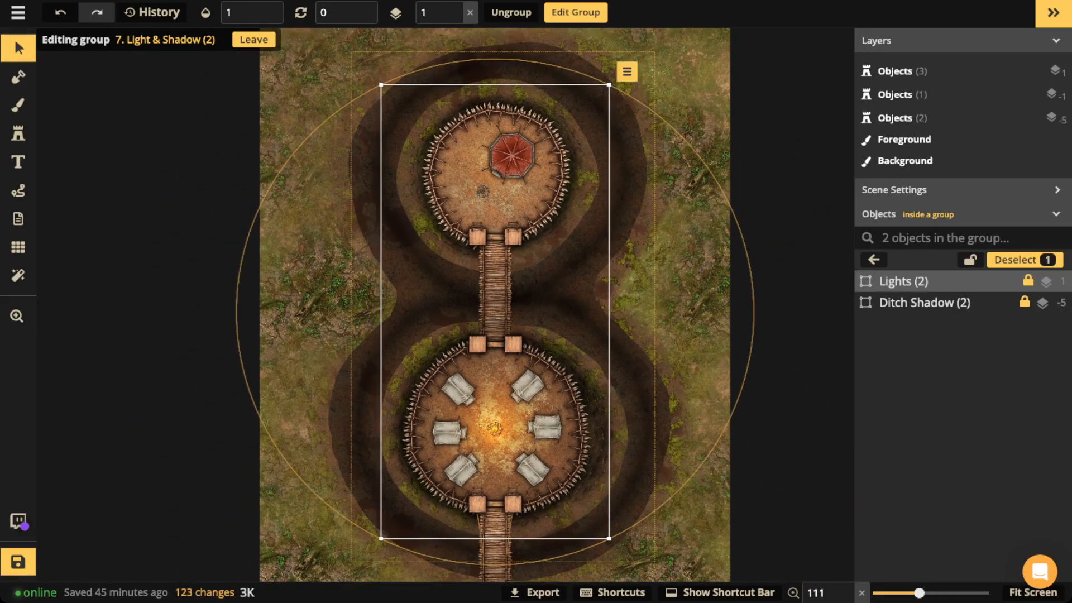
{"action": "left_click", "coordinate": [873, 260]}
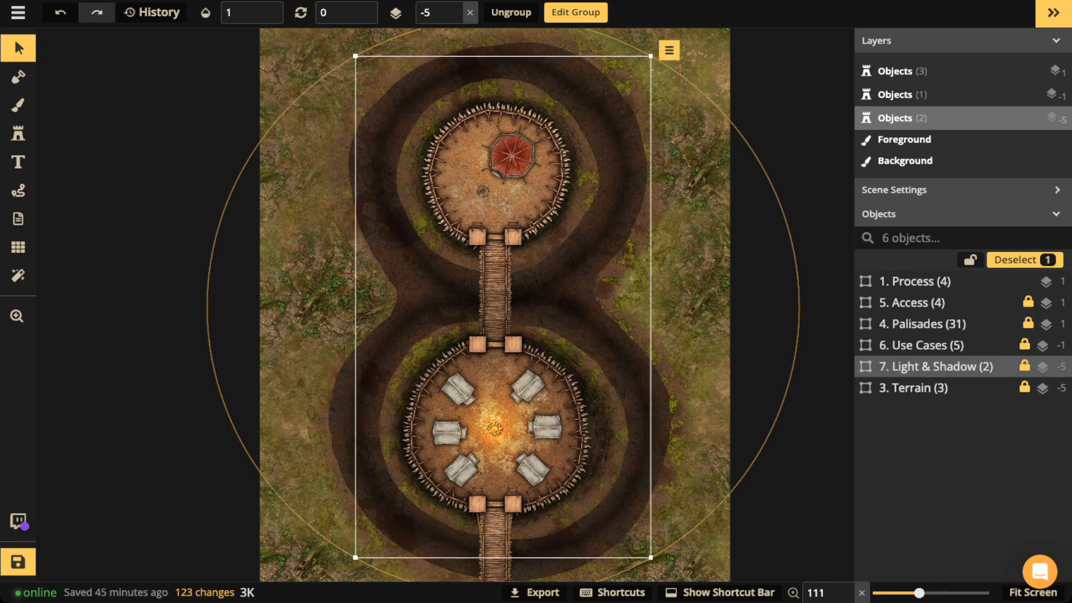
Step: Enable map filters with Winter and Red Sky hidden, leaving only Clarity, and expand Clarity's settings
{"action": "key", "text": "Escape"}
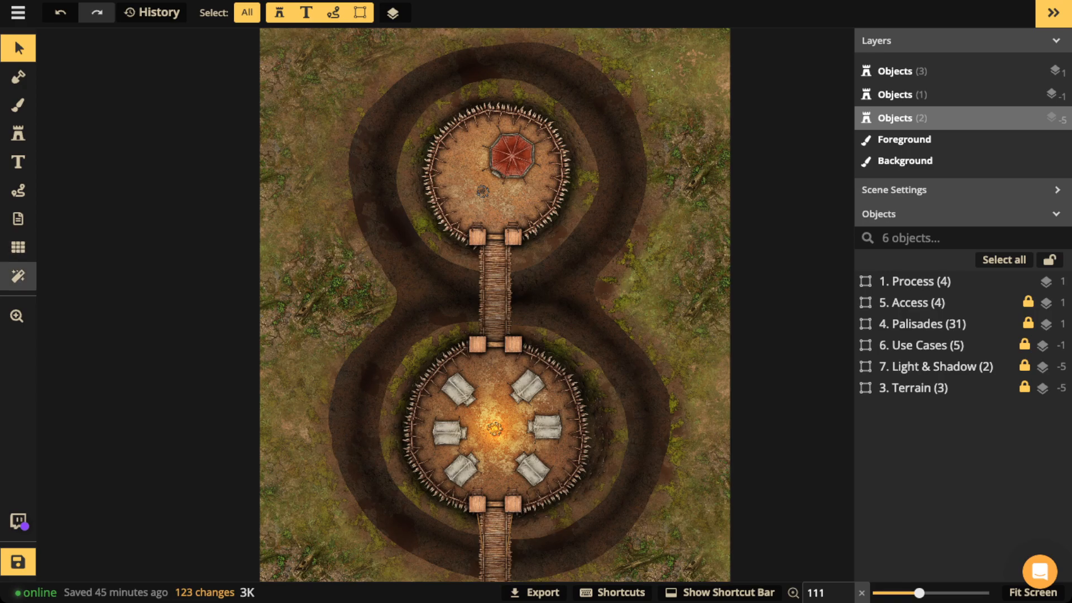
{"action": "left_click", "coordinate": [18, 276]}
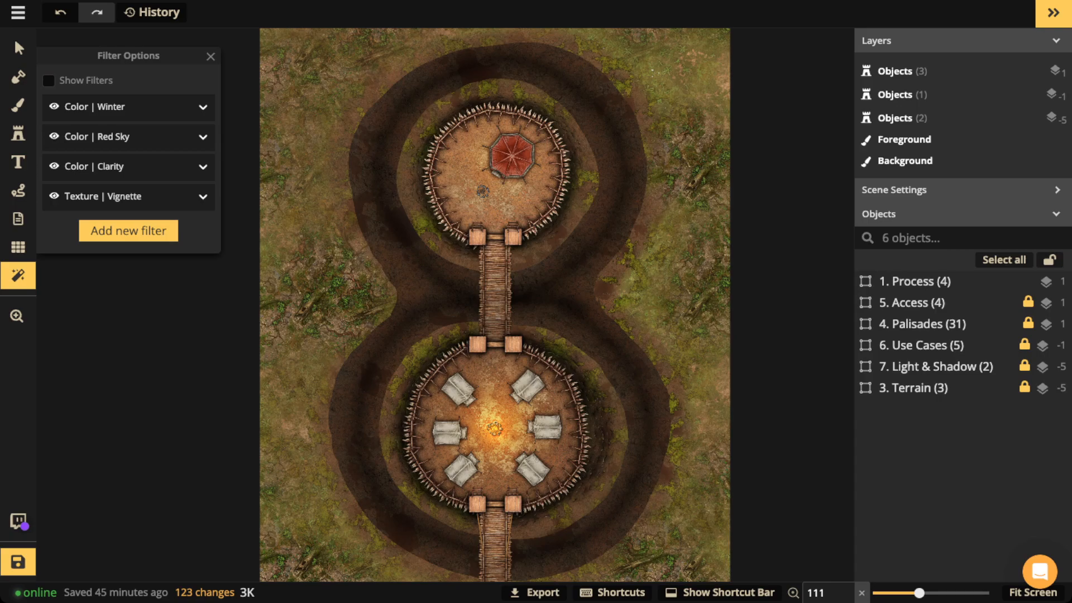
{"action": "left_click", "coordinate": [48, 81]}
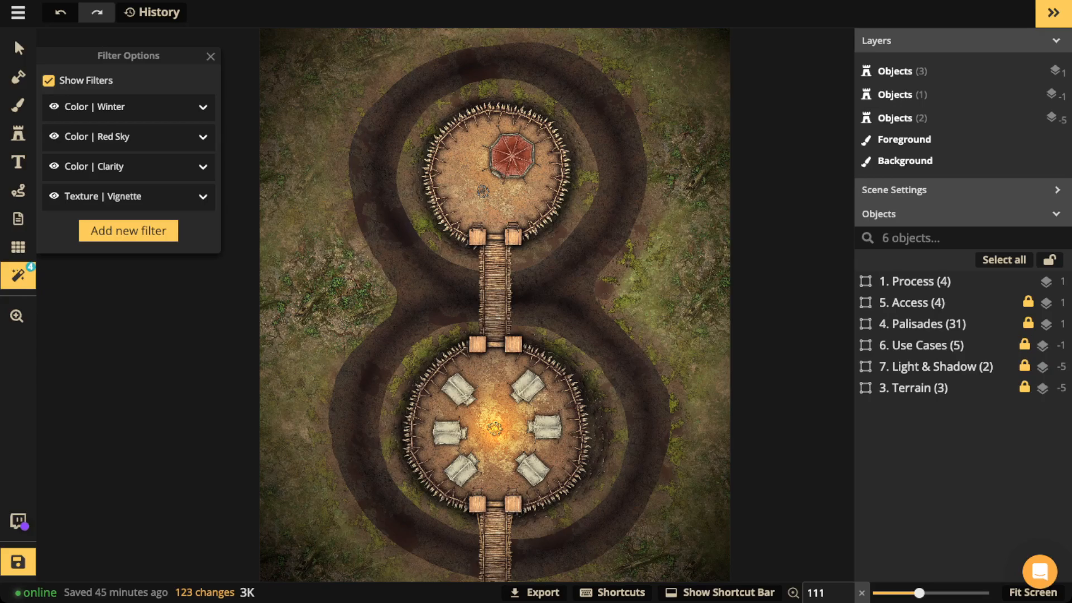
{"action": "left_click", "coordinate": [55, 106]}
{"action": "left_click", "coordinate": [54, 137]}
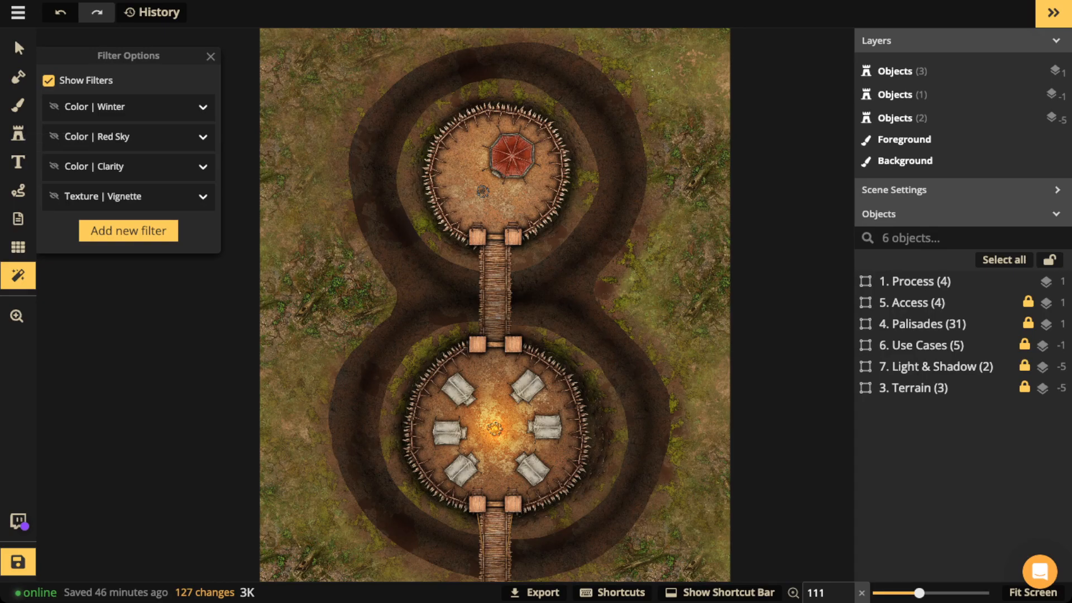
{"action": "left_click", "coordinate": [54, 166]}
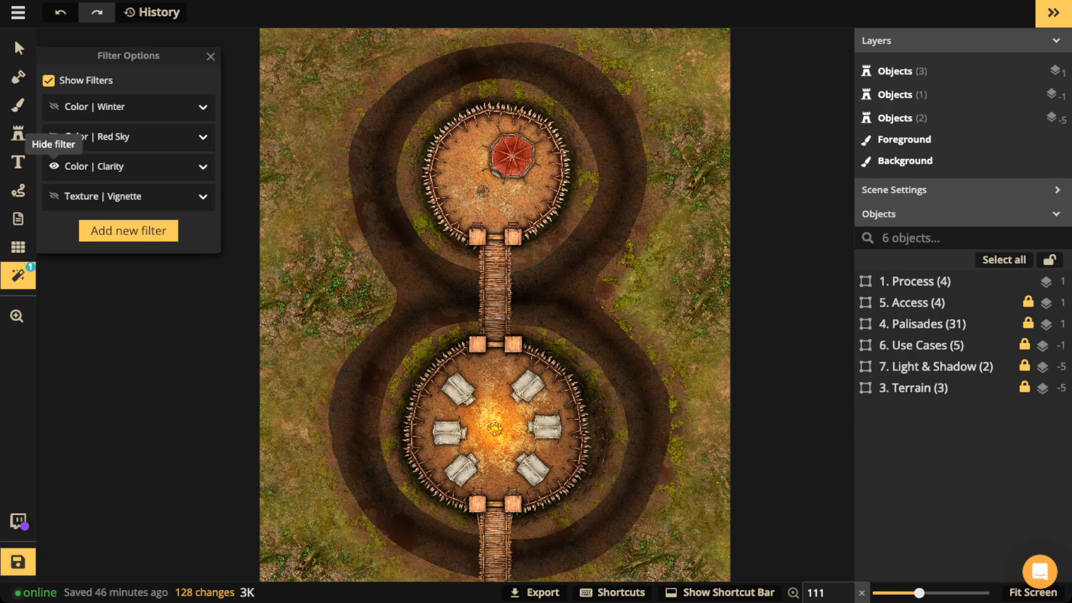
{"action": "left_click", "coordinate": [128, 167]}
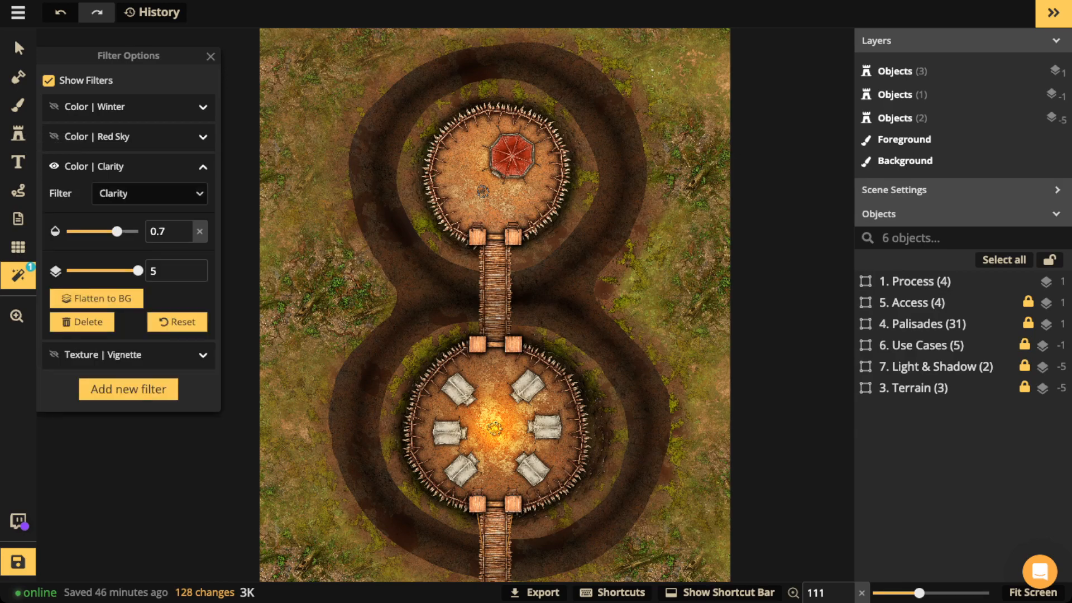
Step: Set the Clarity filter intensity to 0.56 and make the Vignette filter visible
{"action": "left_click_drag", "start_coordinate": [117, 231], "coordinate": [89, 231]}
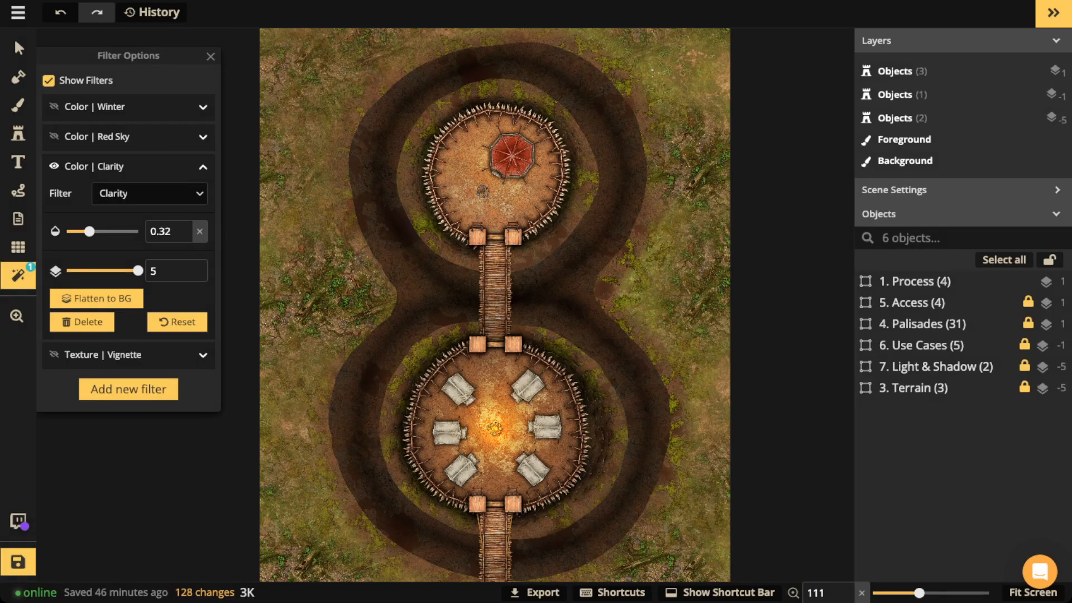
{"action": "left_click_drag", "start_coordinate": [89, 231], "coordinate": [106, 231]}
{"action": "left_click", "coordinate": [54, 354]}
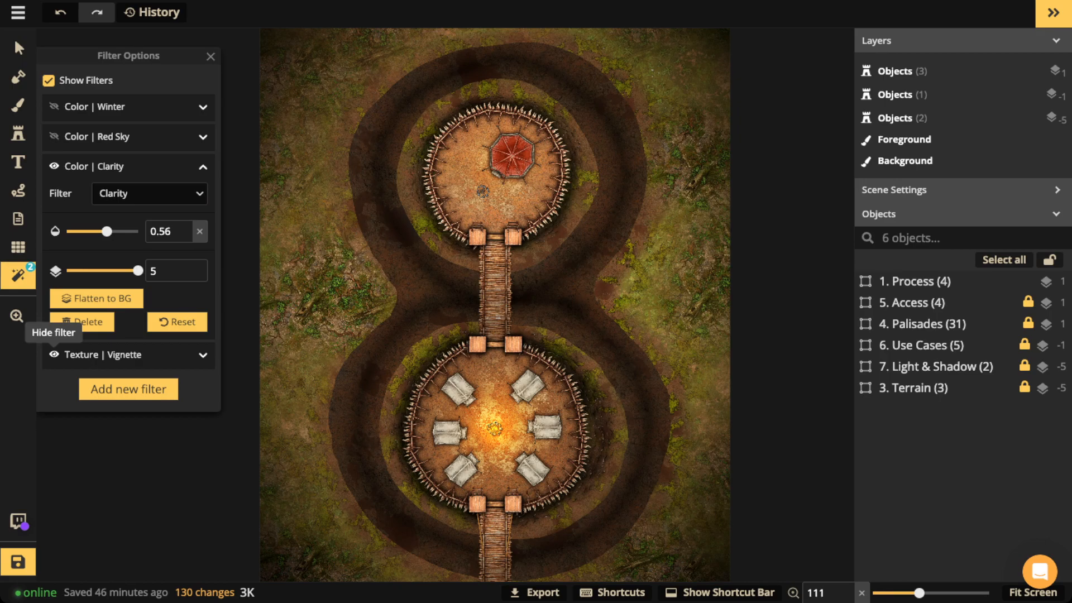
{"action": "scroll", "coordinate": [291, 68], "scroll_direction": "down", "scroll_amount": 2}
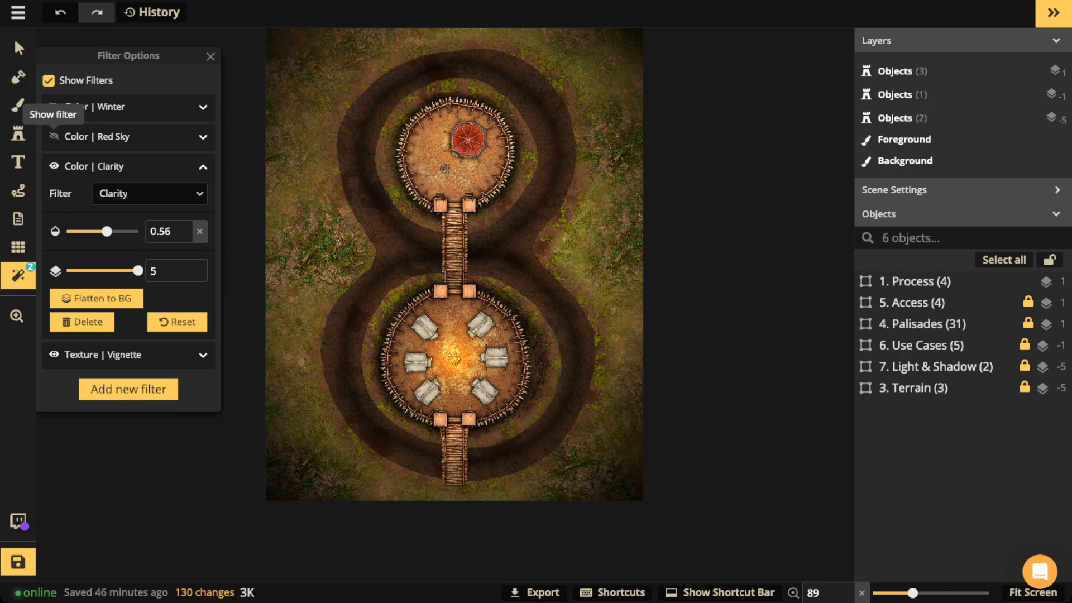
Step: Show the Red Sky filter, then preview and delete the Winter filter
{"action": "left_click", "coordinate": [54, 136]}
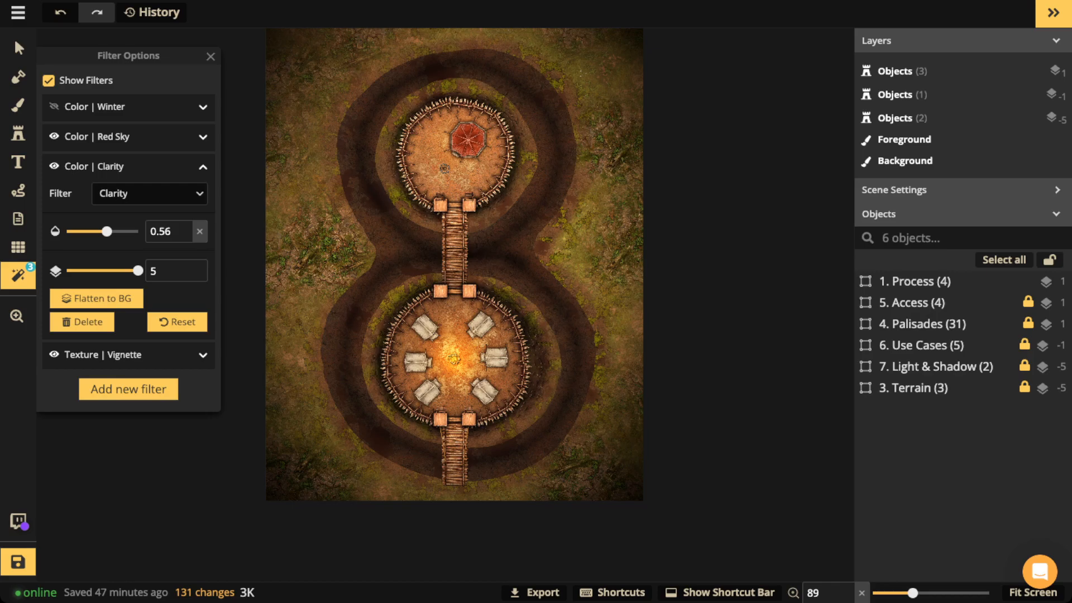
{"action": "left_click", "coordinate": [54, 106]}
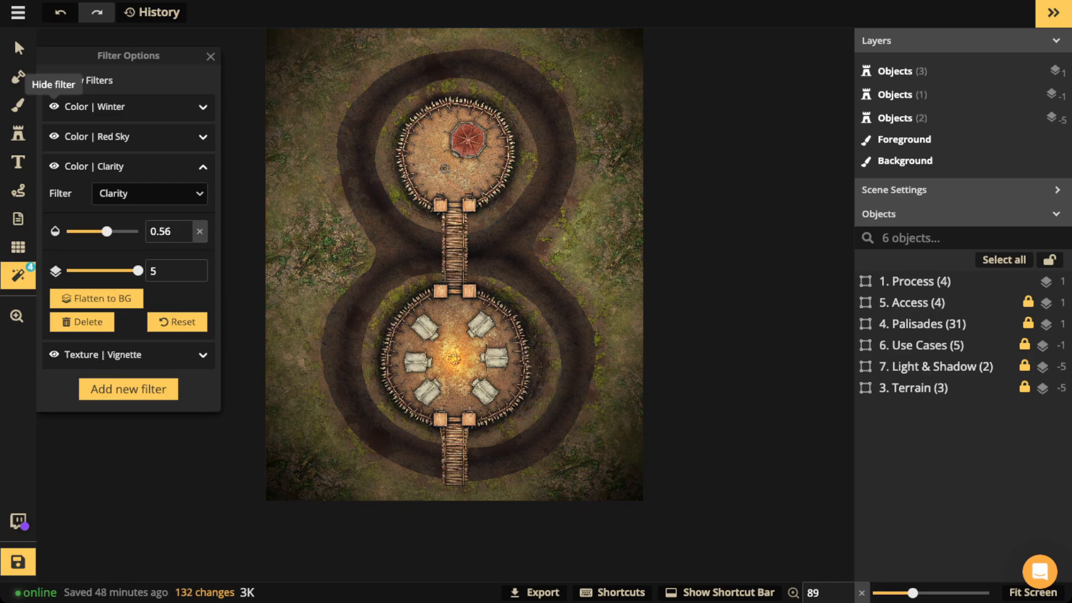
{"action": "left_click", "coordinate": [54, 106]}
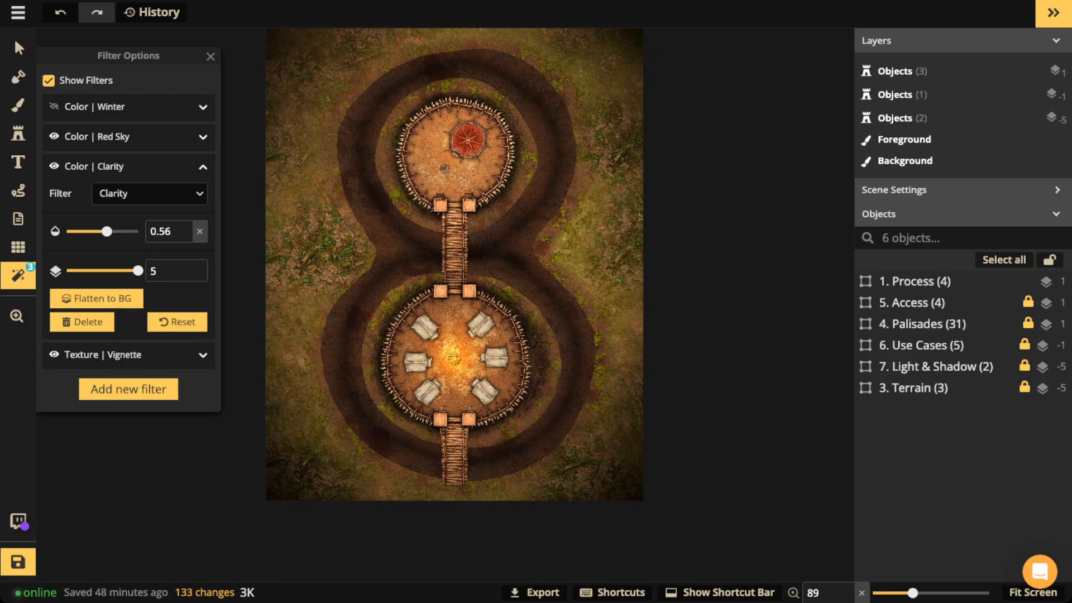
{"action": "left_click", "coordinate": [100, 106]}
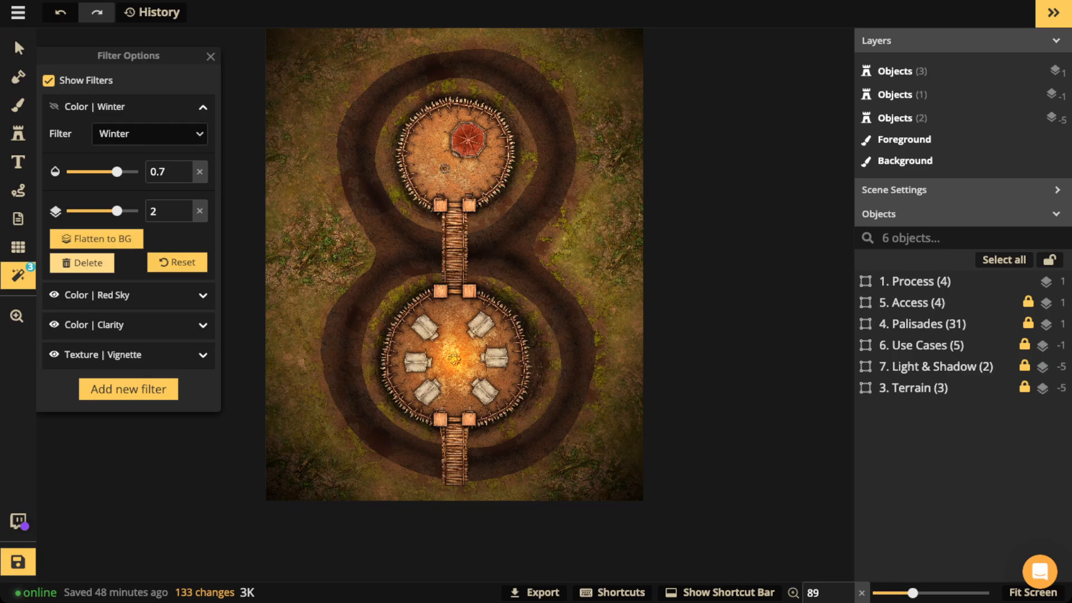
{"action": "left_click", "coordinate": [82, 263]}
{"action": "left_click", "coordinate": [18, 48]}
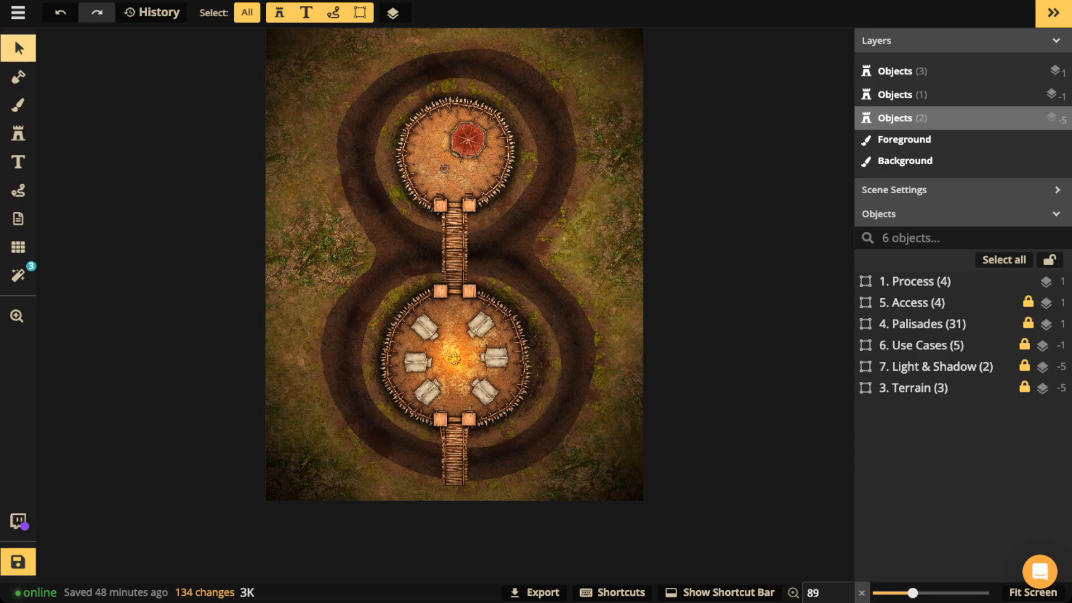
Step: Drag the 1. Process notes card onto the map's left side, beside the upper enclosure
{"action": "left_click", "coordinate": [182, 223]}
{"action": "left_click_drag", "start_coordinate": [182, 224], "coordinate": [351, 240]}
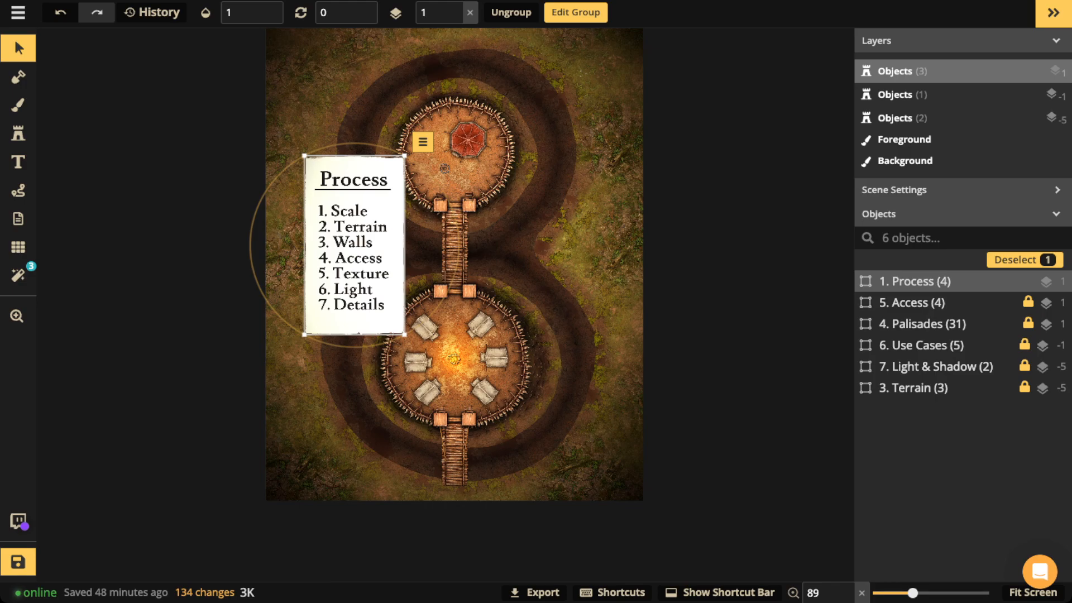
{"action": "left_click_drag", "start_coordinate": [351, 241], "coordinate": [344, 241]}
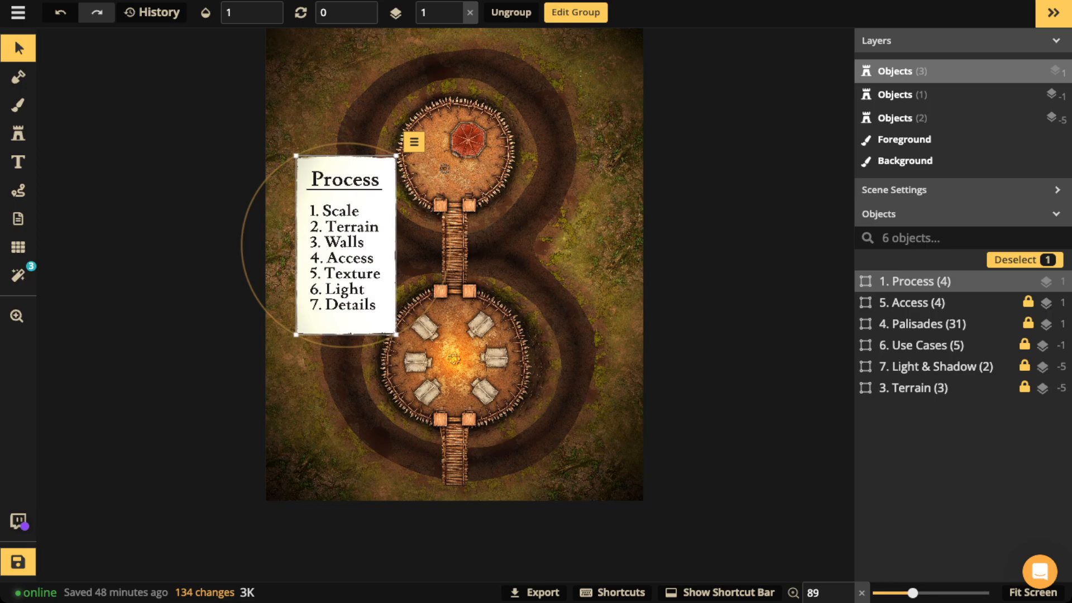
{"action": "scroll", "coordinate": [457, 209], "scroll_direction": "up", "scroll_amount": 5}
{"action": "scroll", "coordinate": [456, 208], "scroll_direction": "up", "scroll_amount": 1}
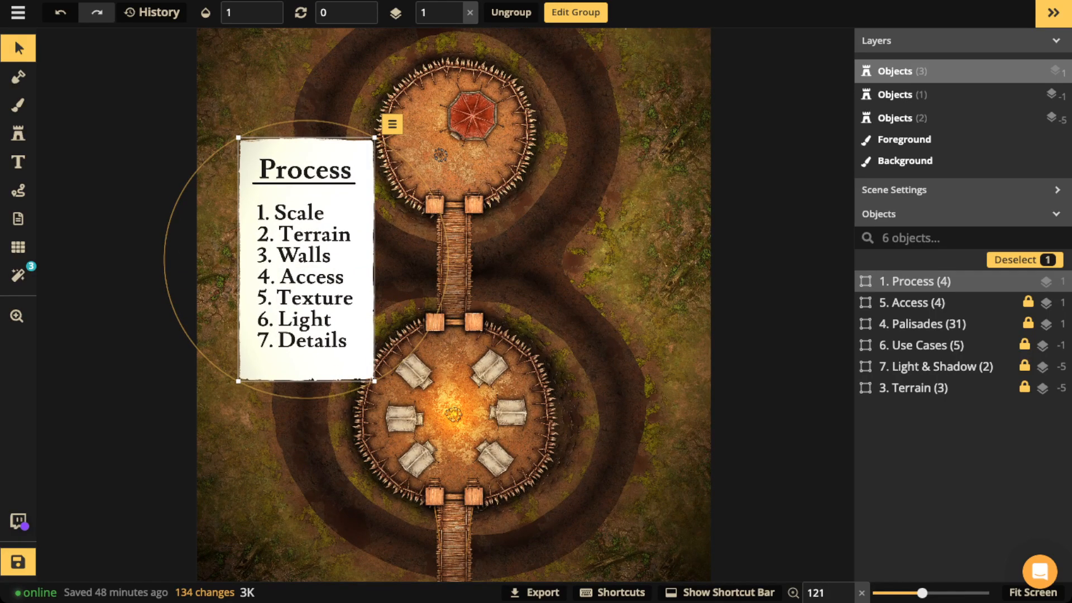